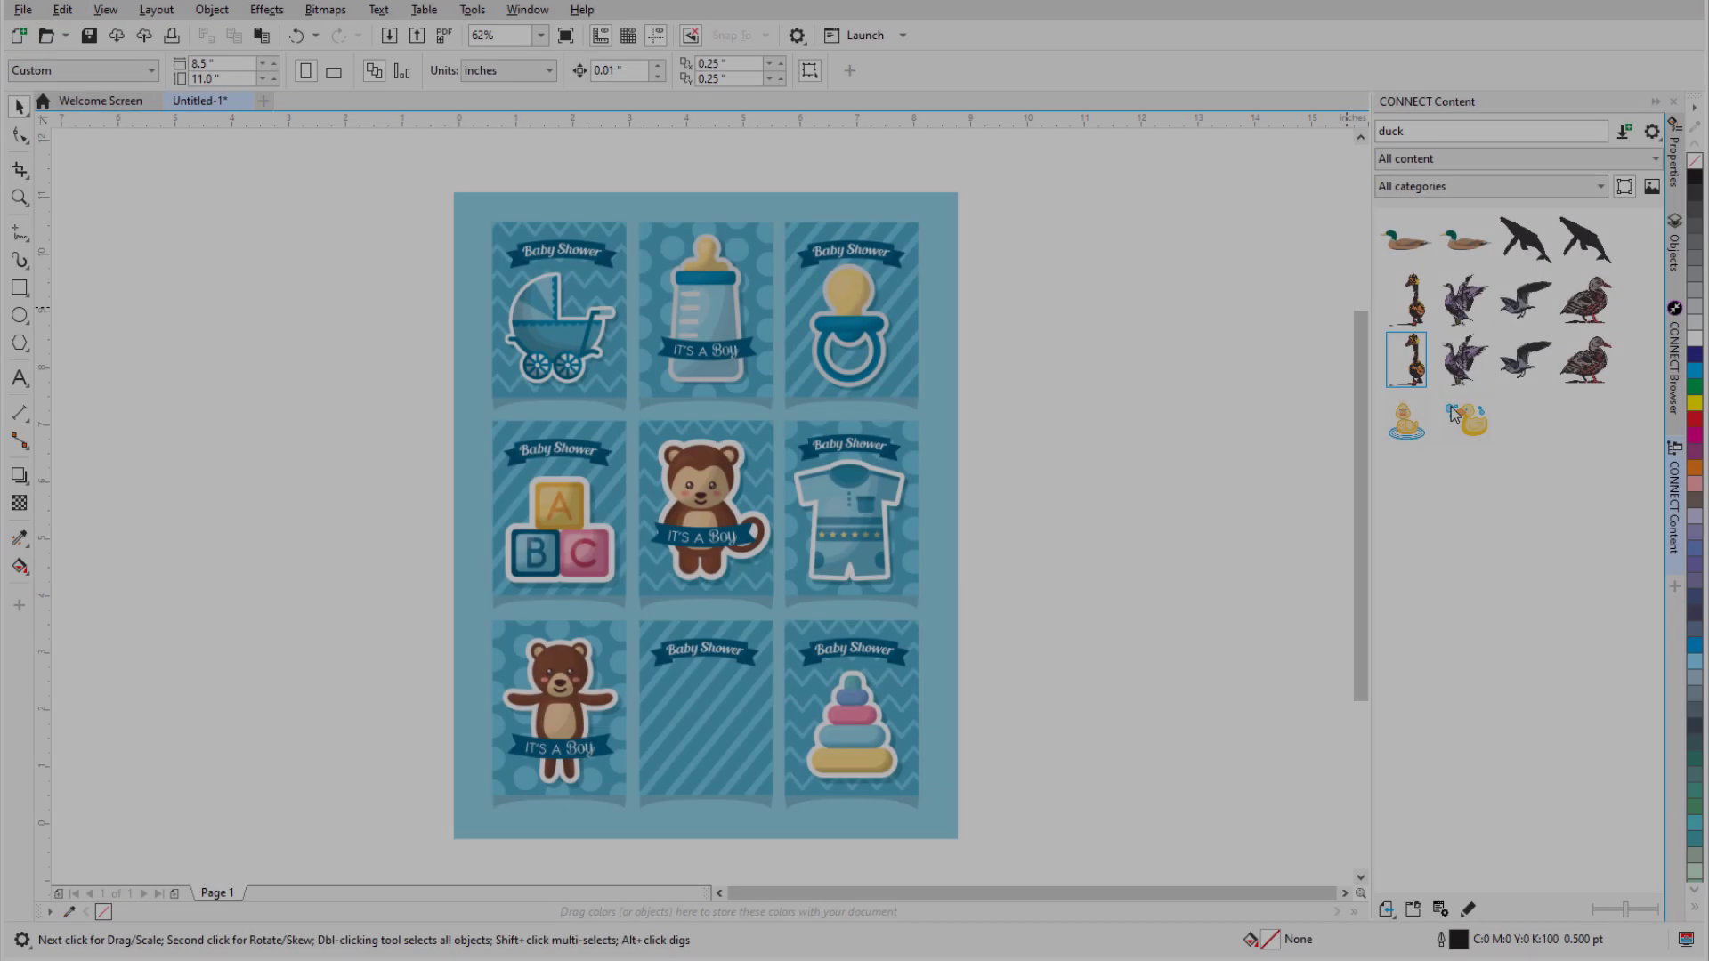
Step: Place the rubber duck clipart on the page, shrink it, and delete its white background rectangle
drag(1457, 413, 722, 733)
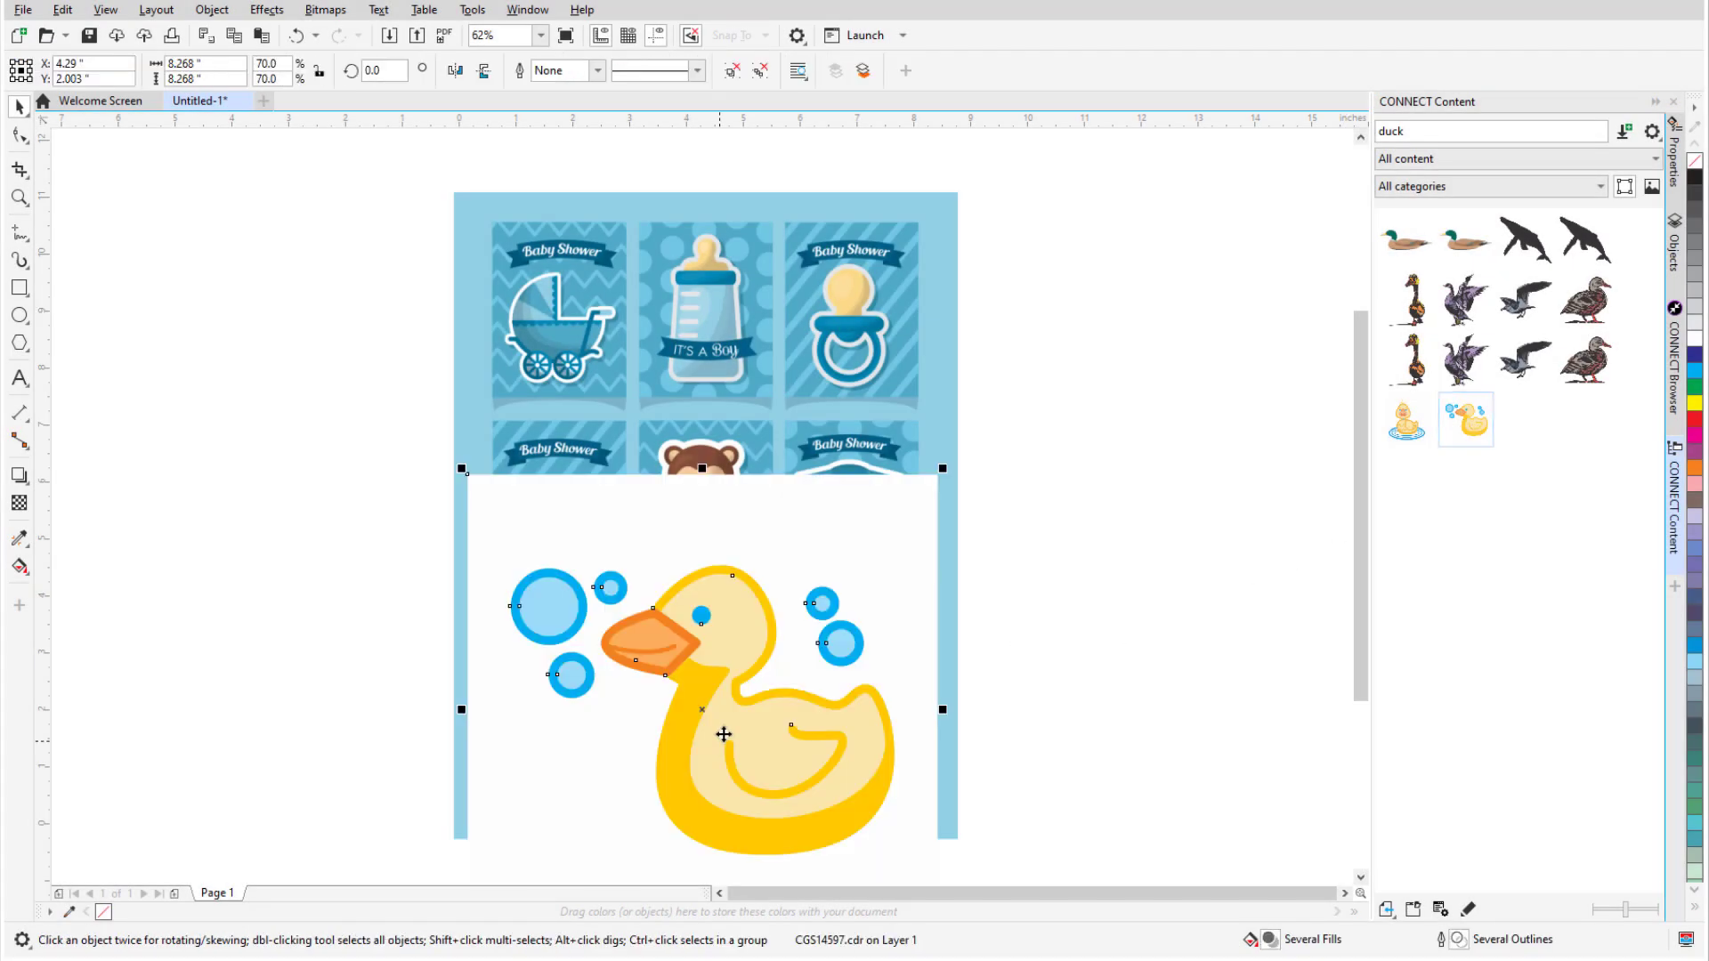
scroll(779, 698, down, 2)
scroll(775, 678, up, 2)
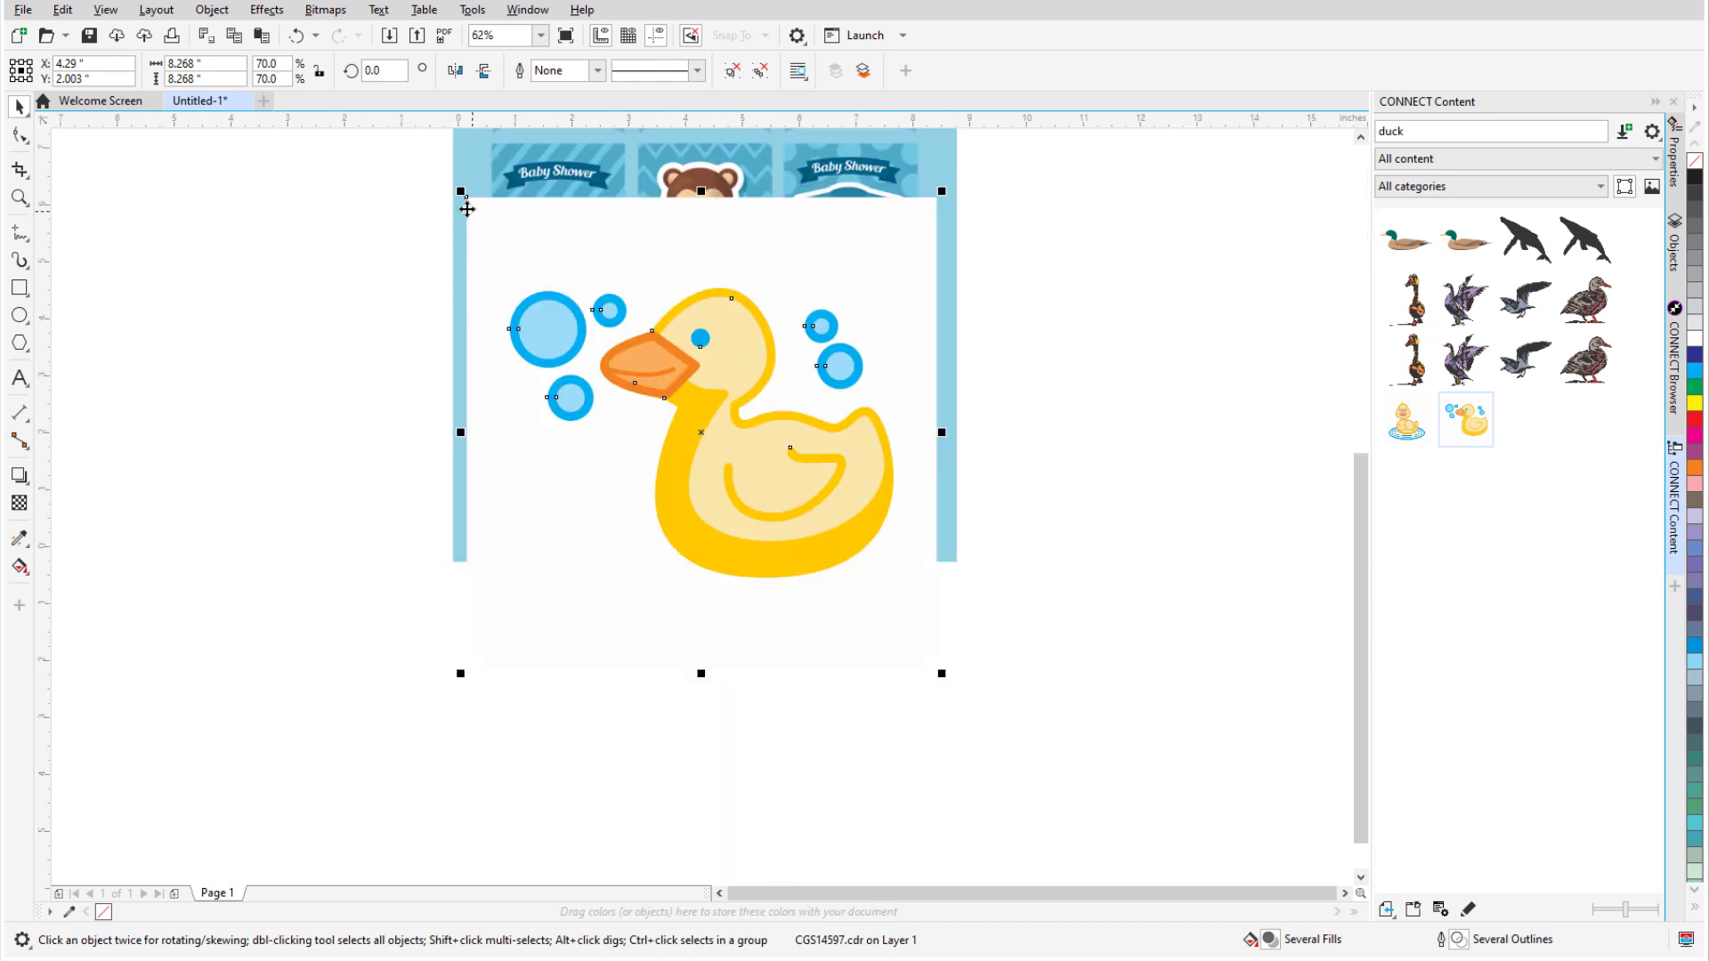
drag(466, 208, 675, 405)
drag(739, 541, 694, 535)
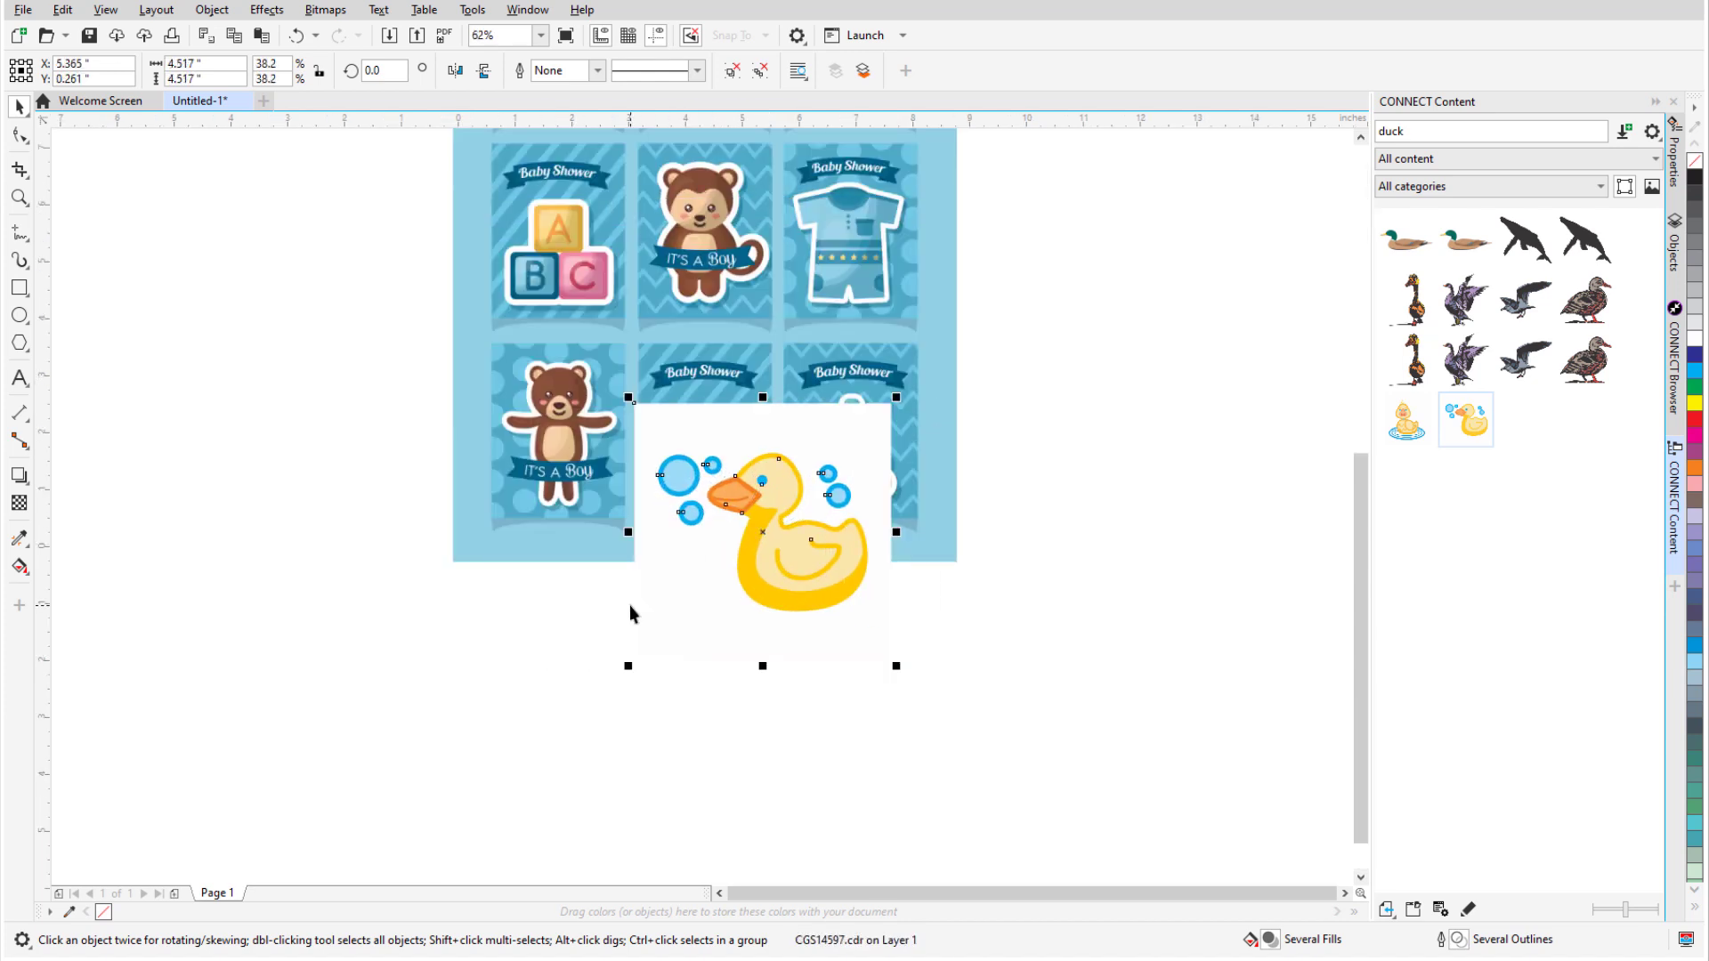
ctrl+click(675, 611)
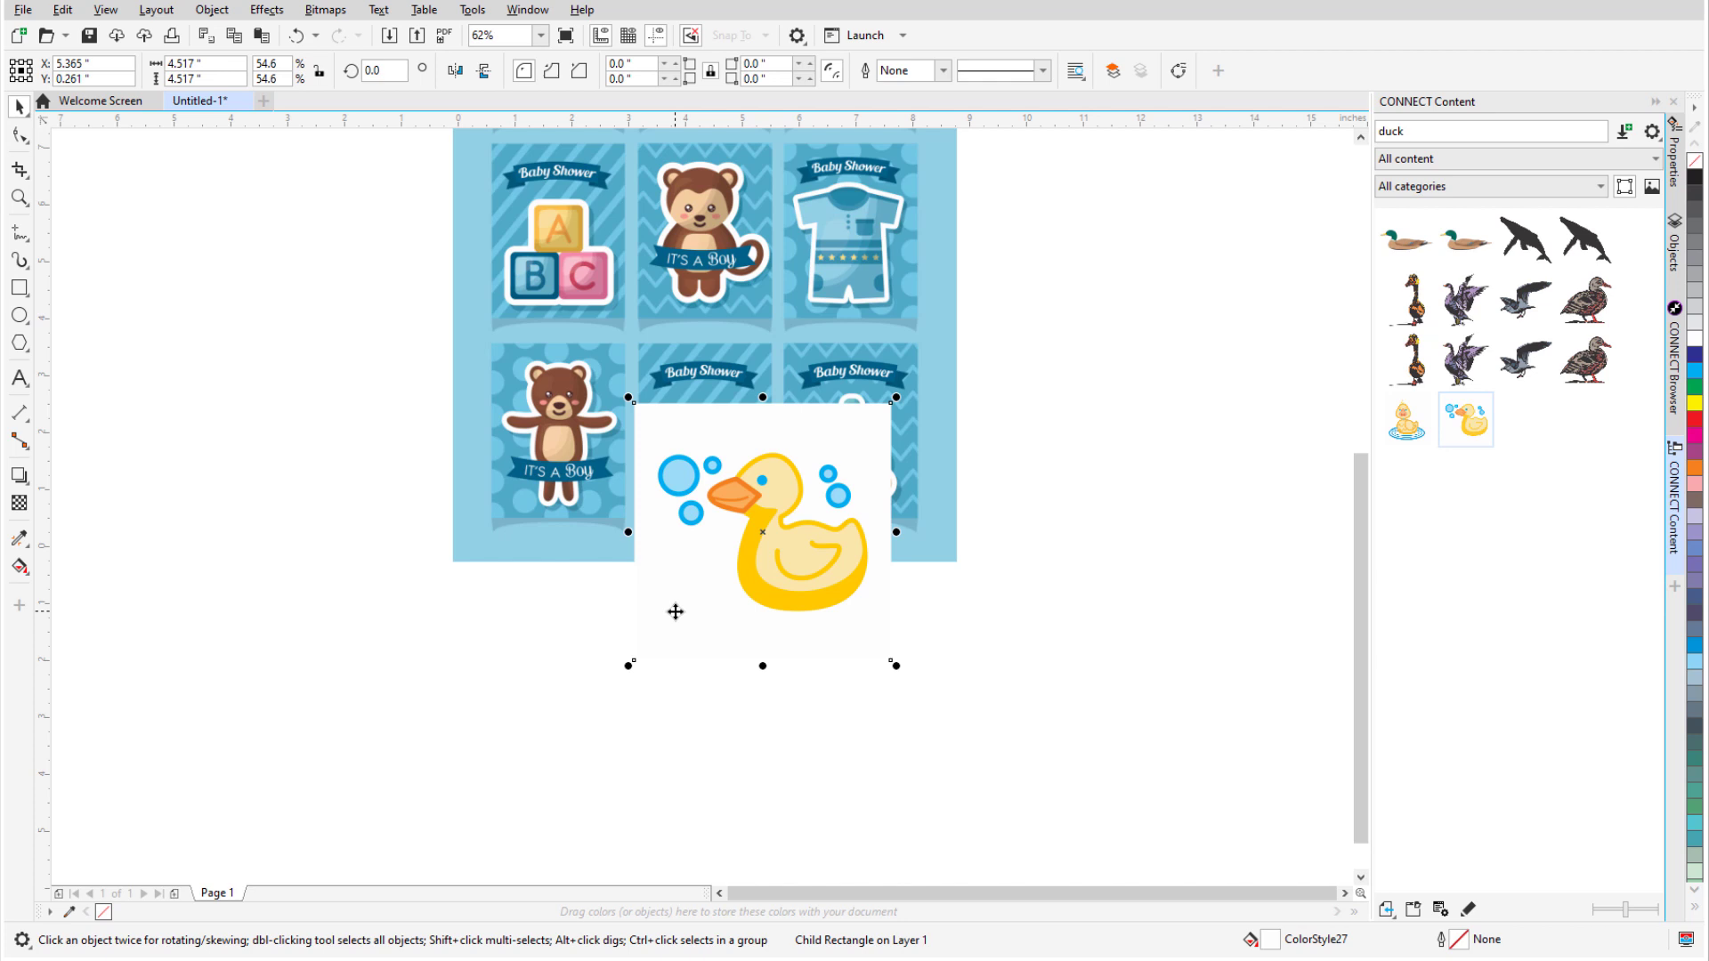
key(Delete)
scroll(669, 545, up, 2)
Step: Select the five blue bubbles around the duck and delete them
ctrl+click(575, 450)
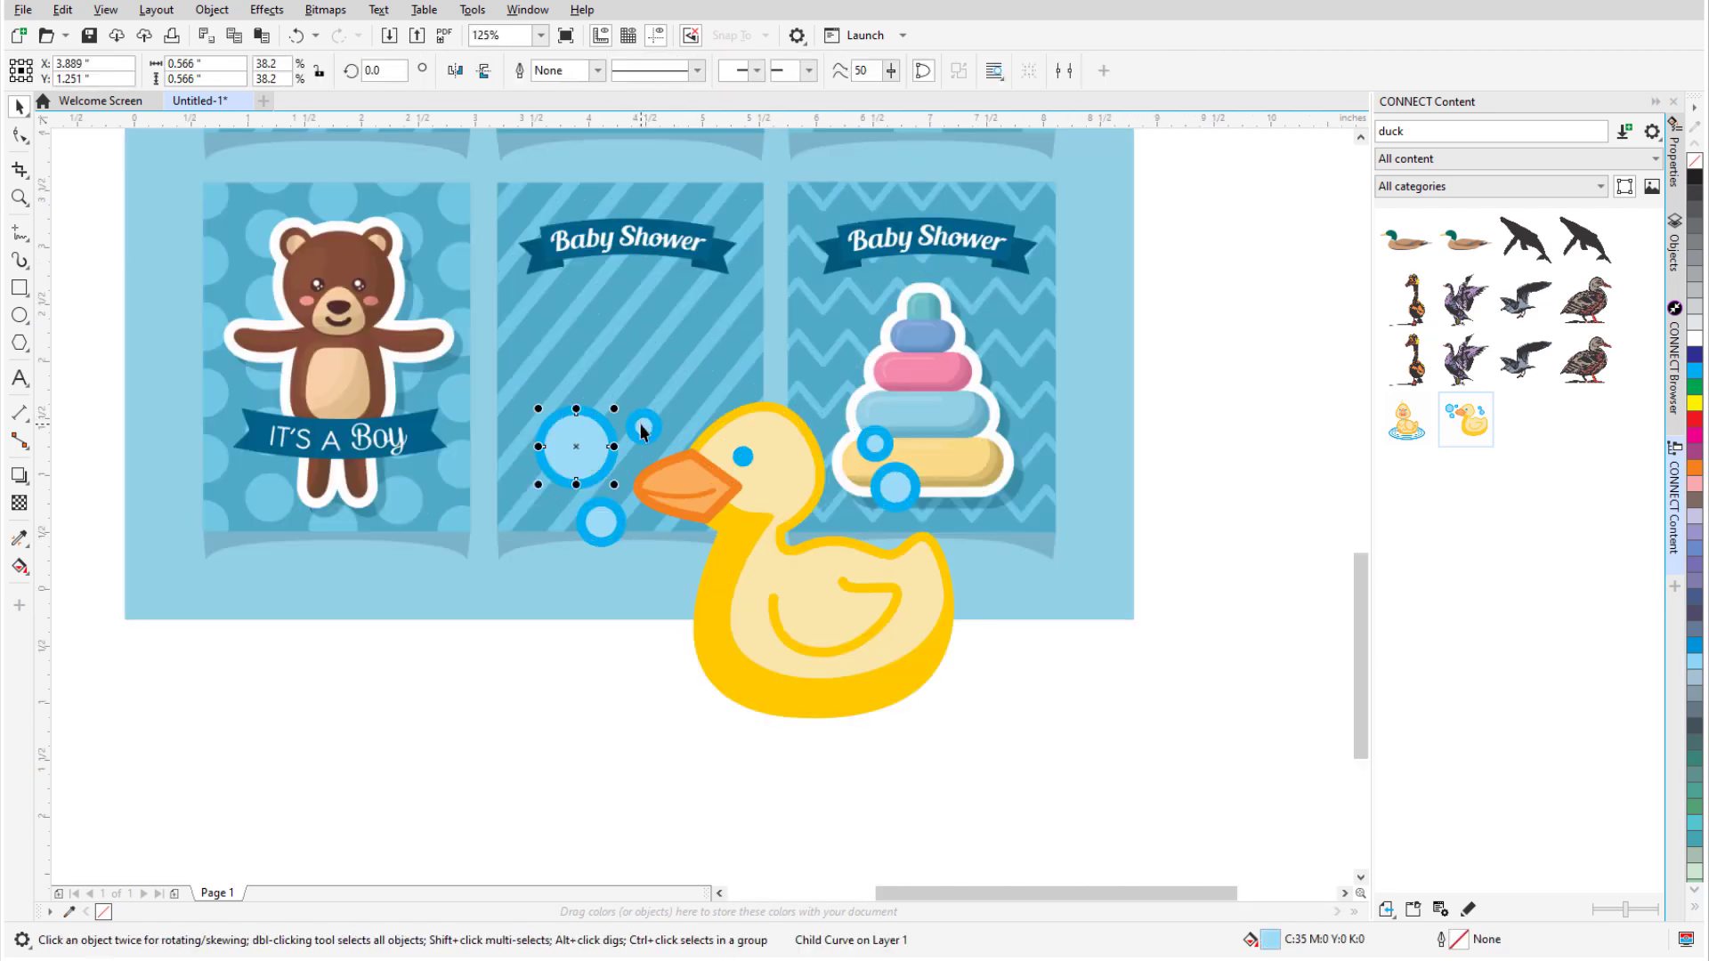
ctrl+shift+click(642, 428)
ctrl+shift+click(600, 522)
ctrl+shift+click(894, 487)
ctrl+shift+click(874, 445)
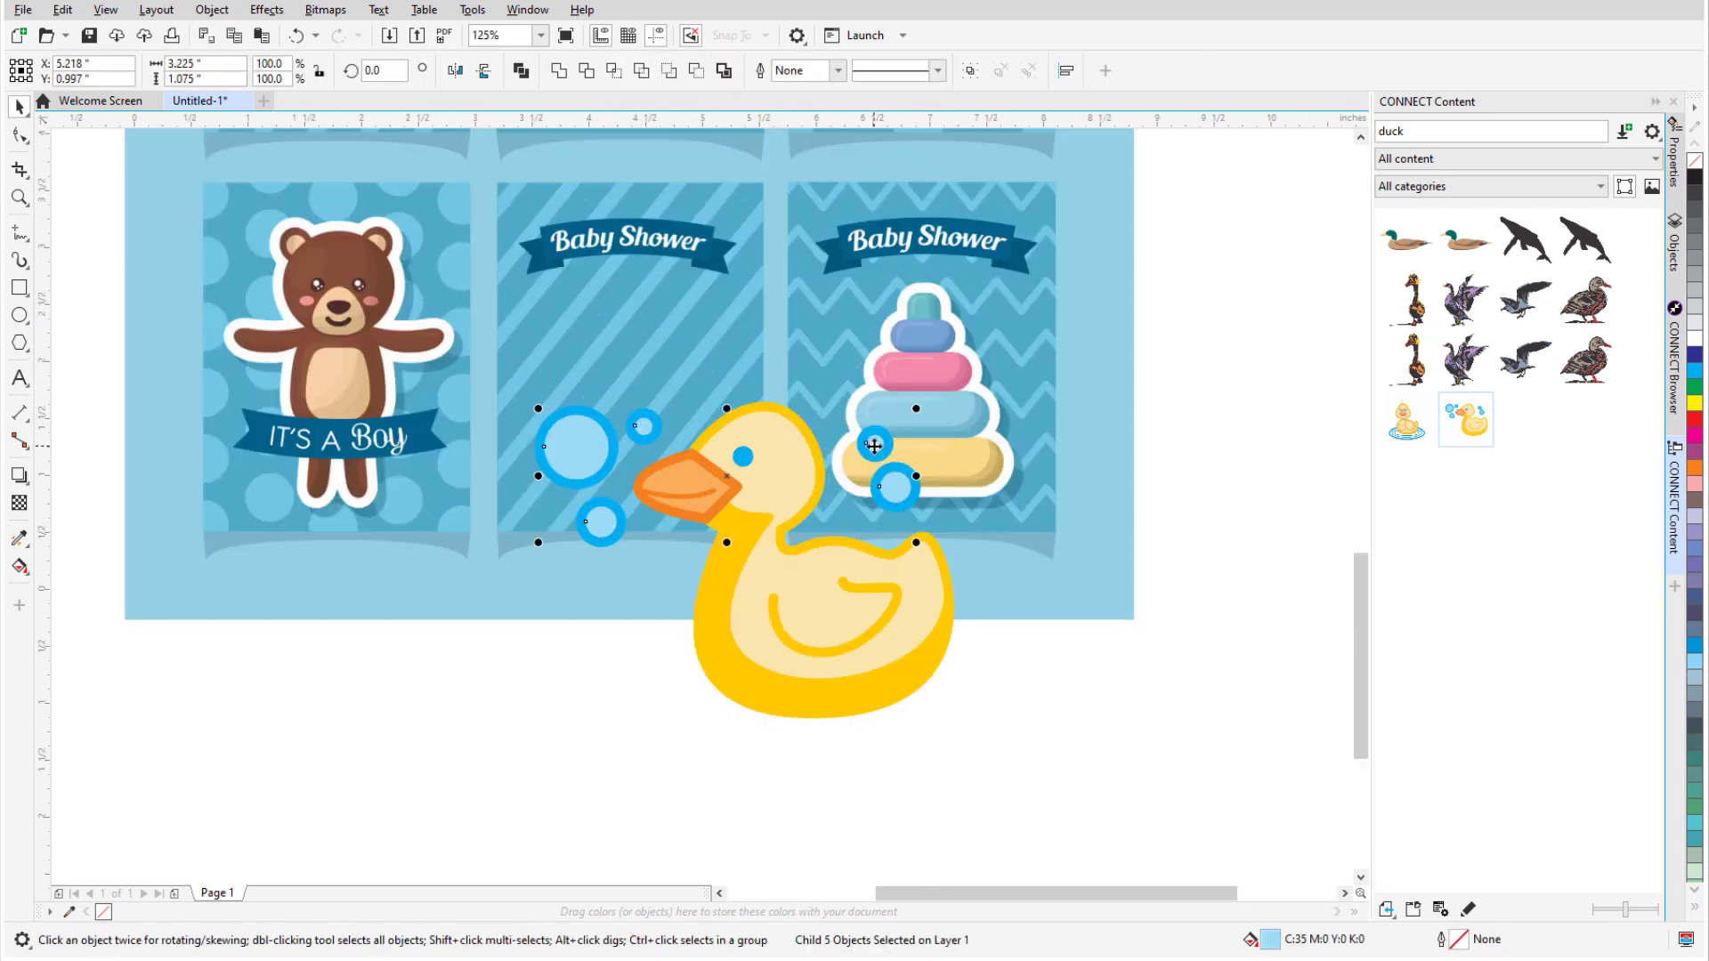
click(1696, 646)
ctrl+shift+click(874, 445)
ctrl+shift+click(896, 488)
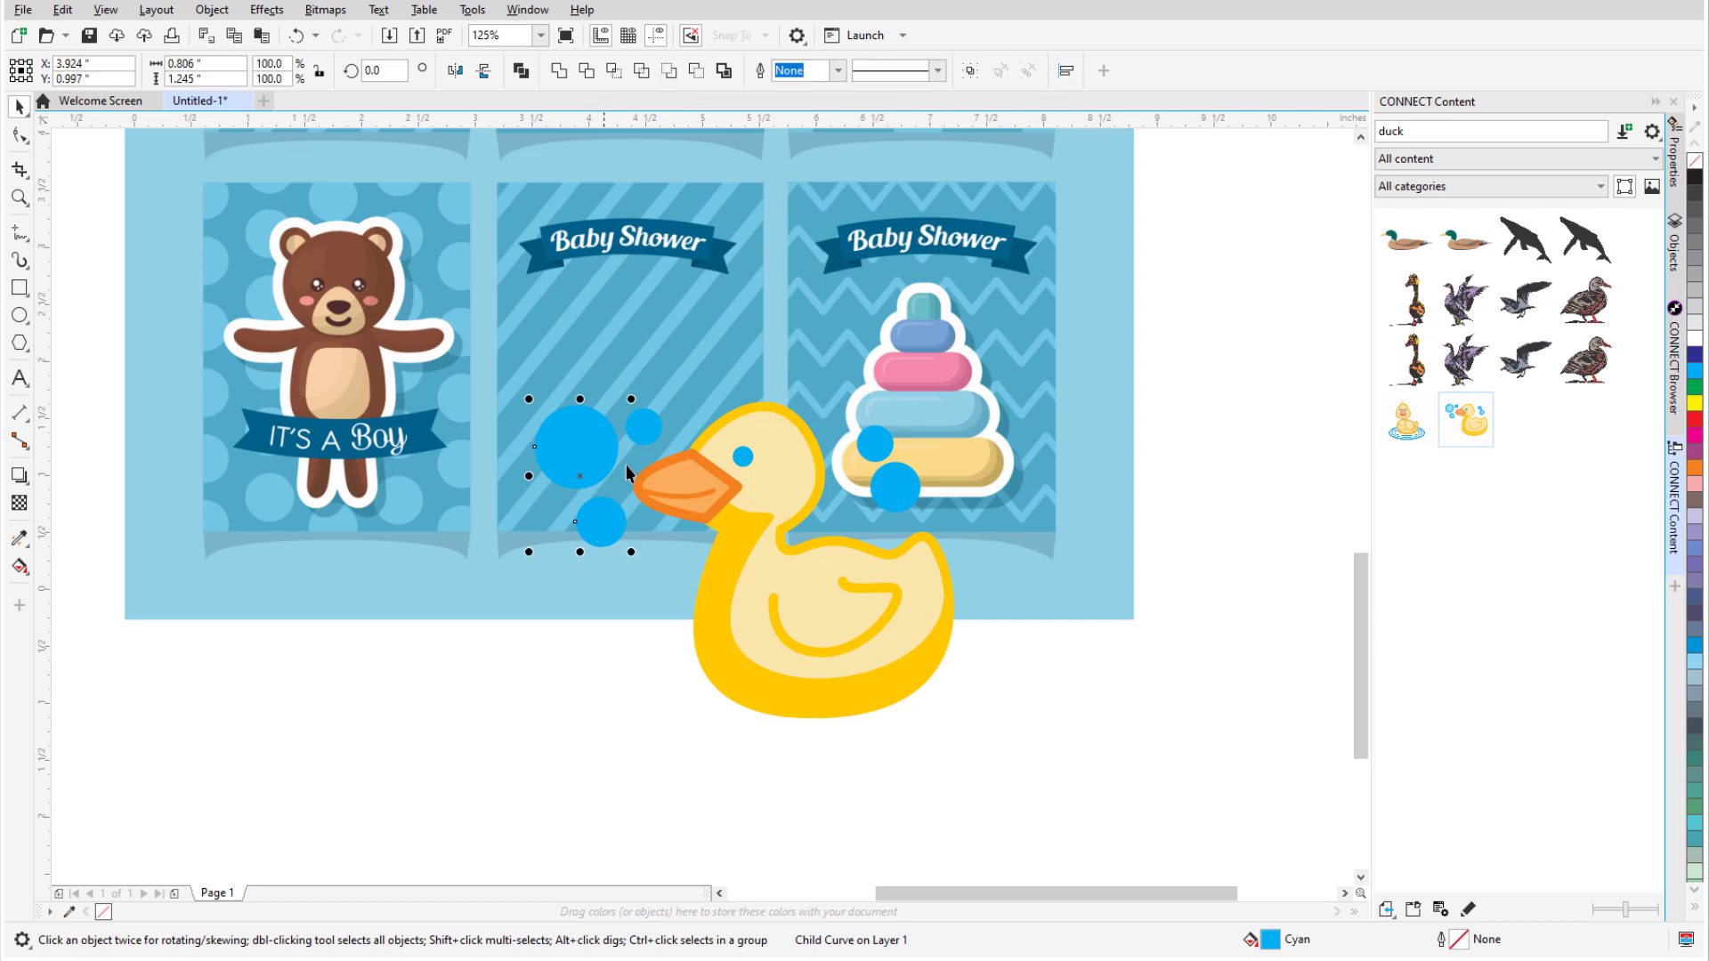
ctrl+shift+click(894, 487)
ctrl+shift+click(875, 445)
key(Delete)
Step: Shrink the whole duck and move it into the middle card
click(896, 625)
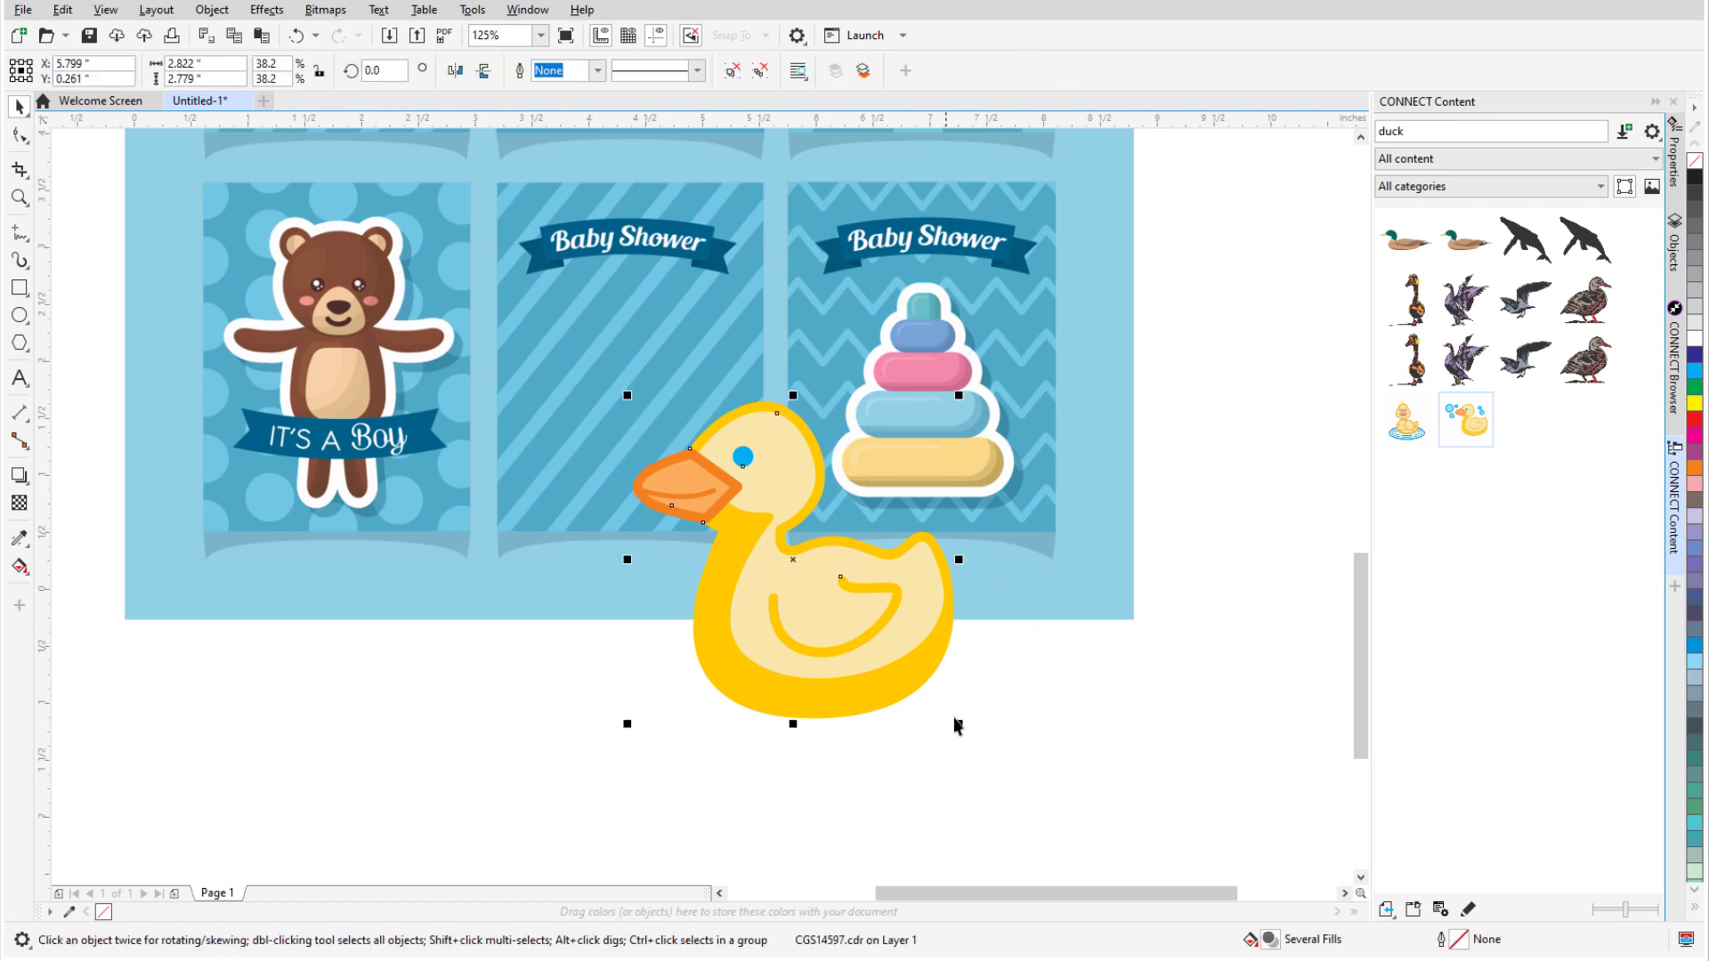
drag(957, 724, 848, 614)
drag(756, 557, 645, 455)
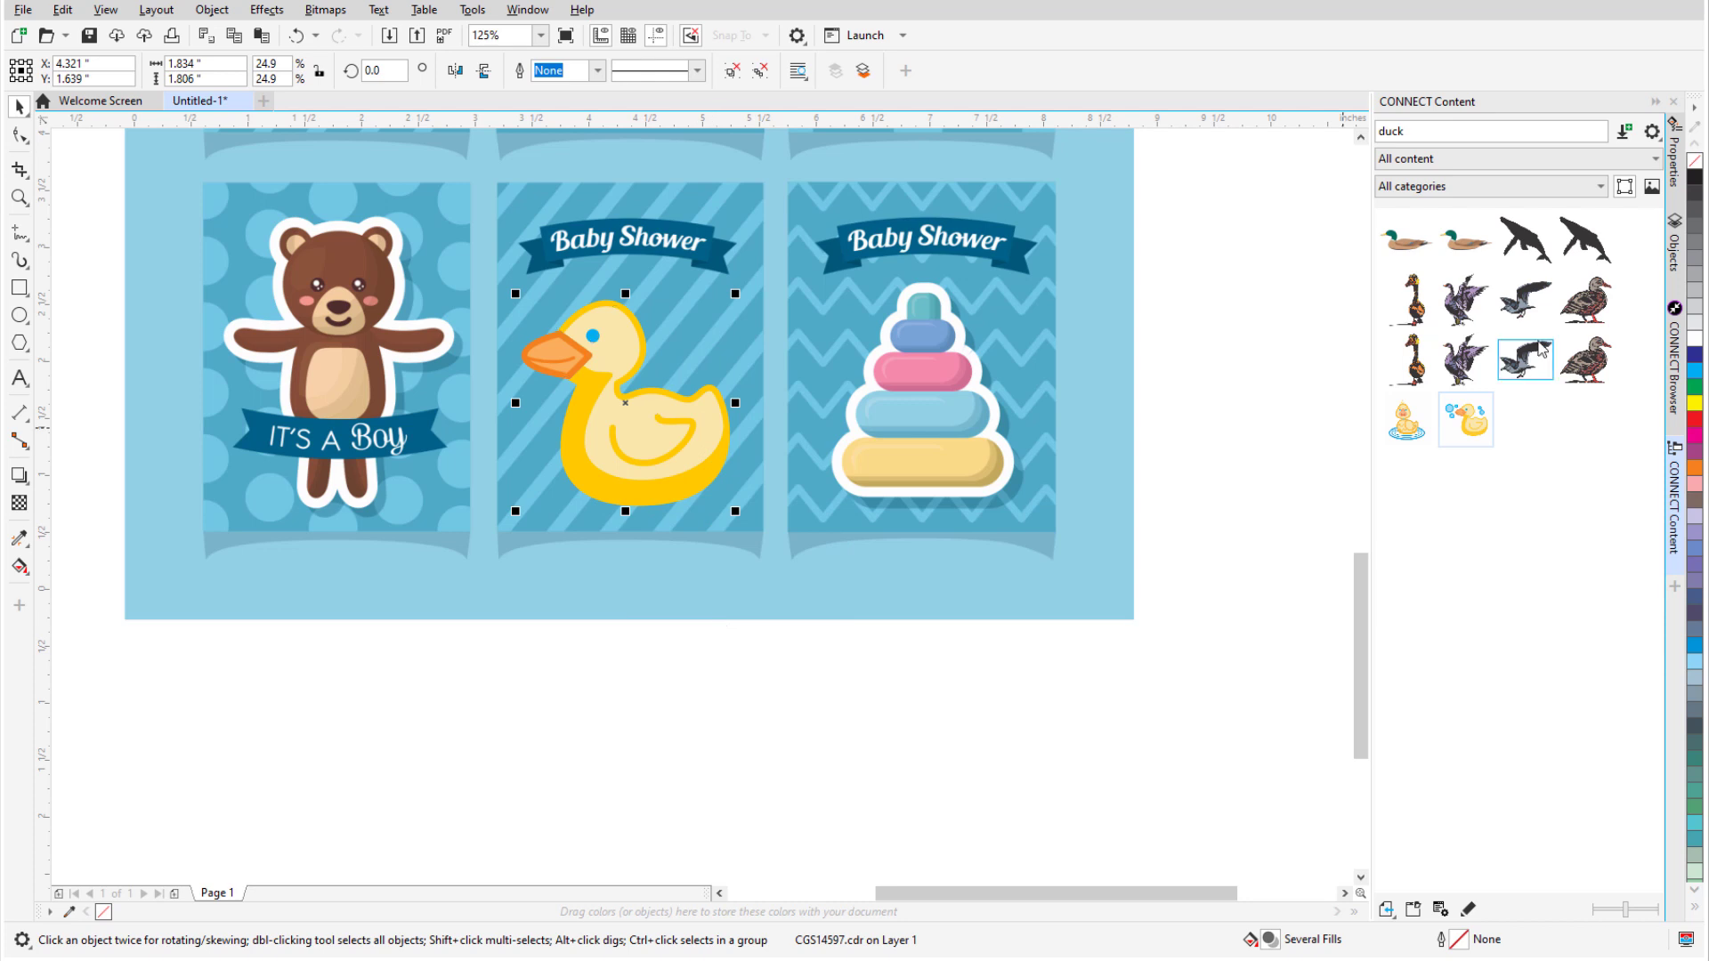
Step: Weld the duck group's two body curves into one shape from the Objects docker
click(1674, 268)
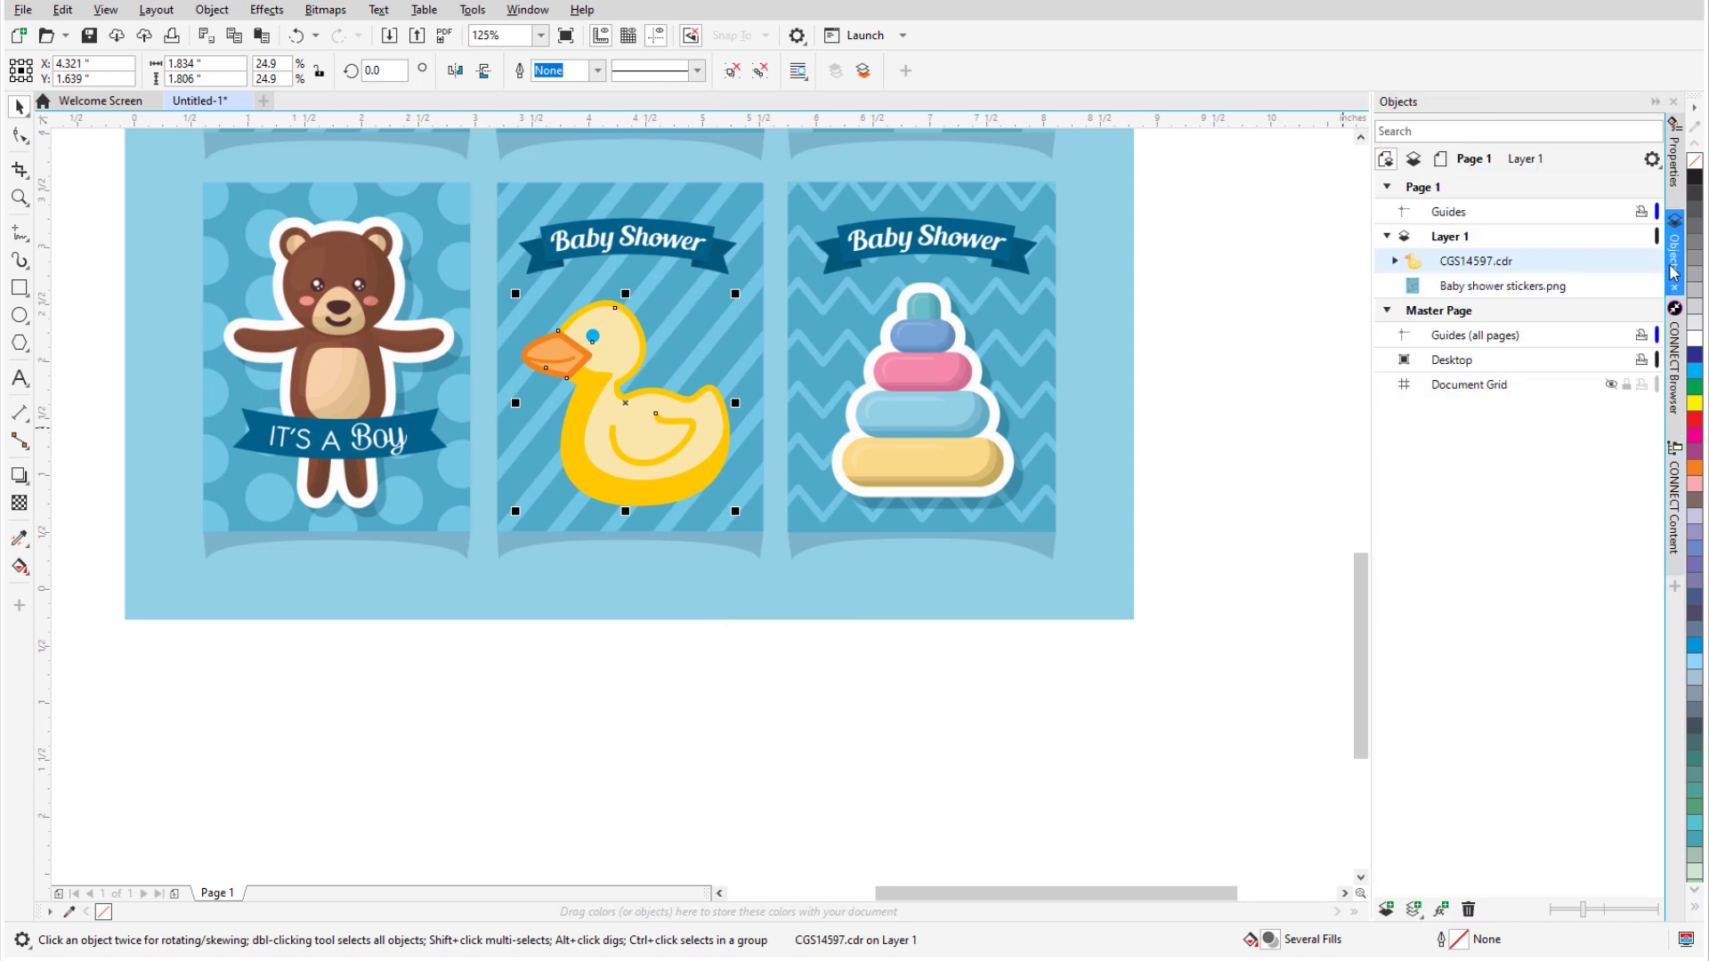
click(1394, 261)
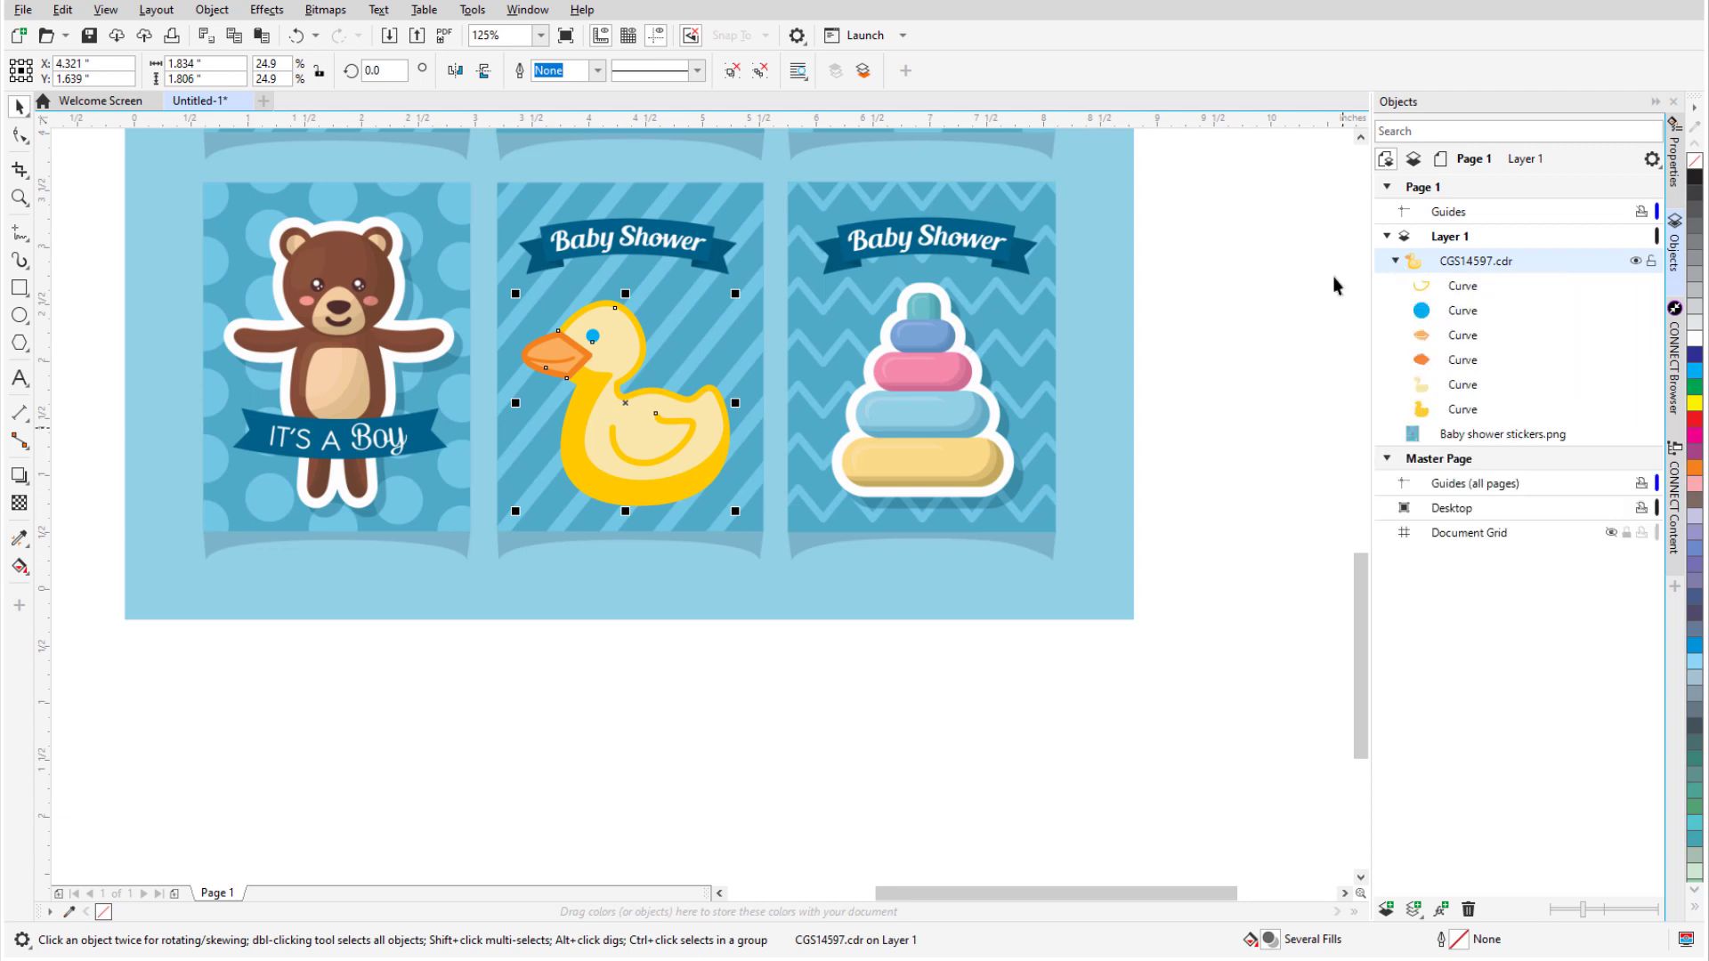
click(1465, 363)
ctrl+click(1486, 415)
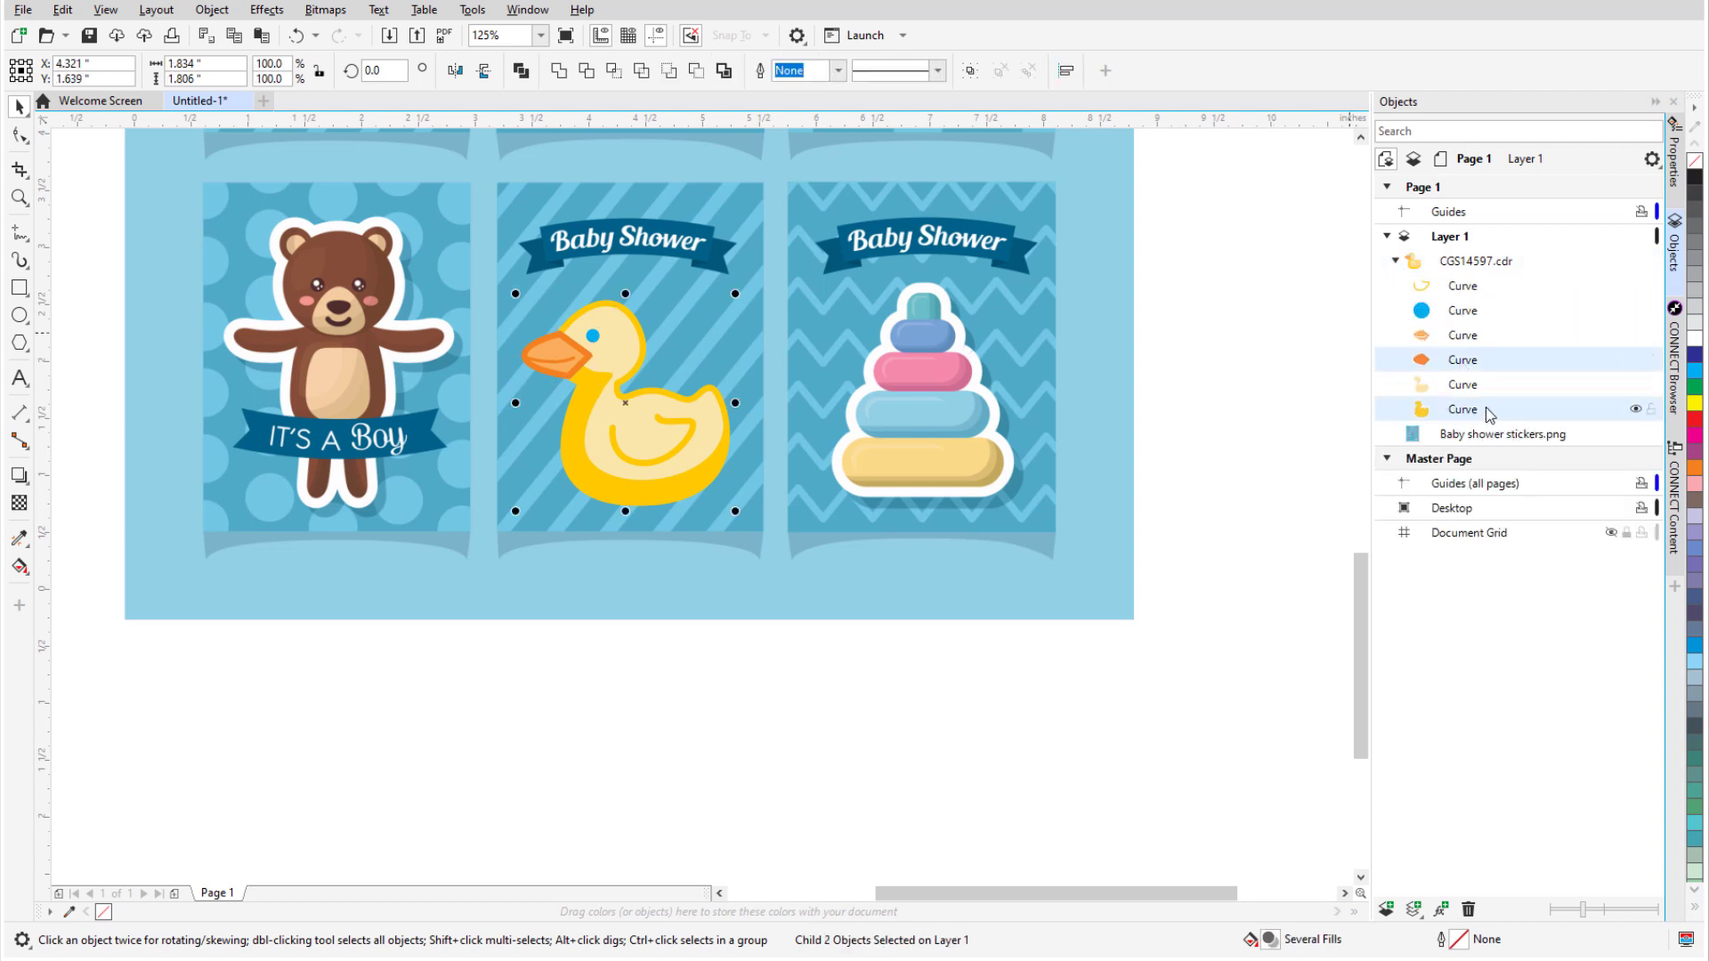
click(561, 76)
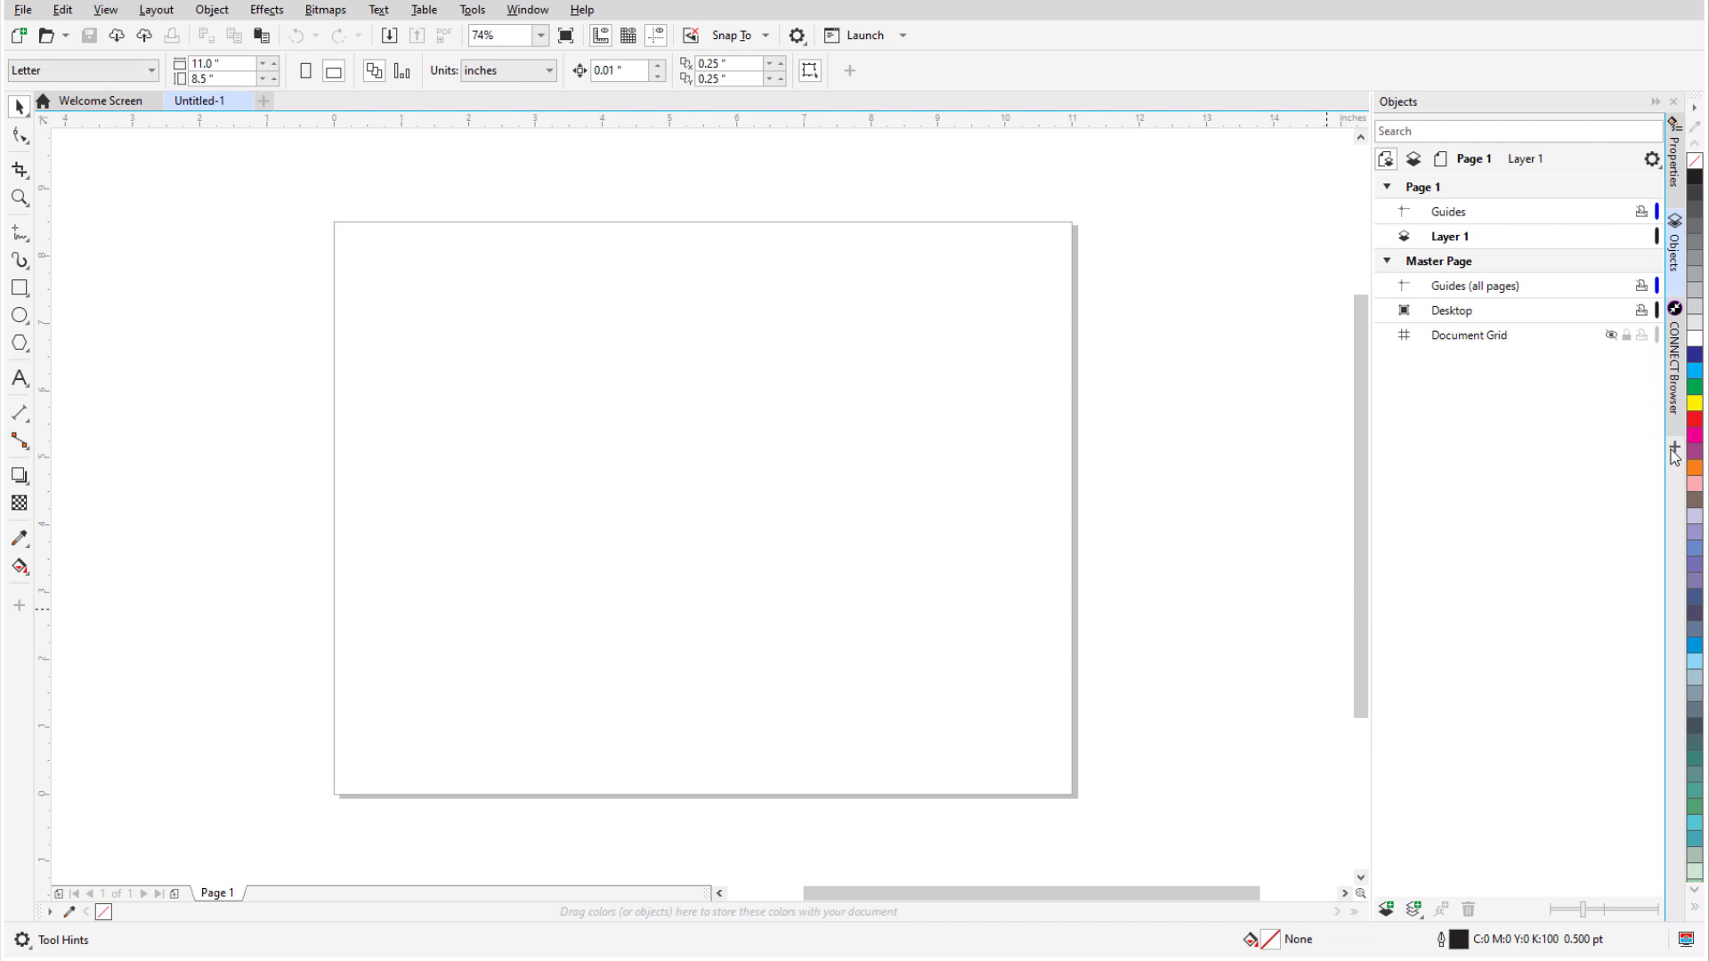
Step: Show the CONNECT Content clipart docker and open its Get More catalogue
click(1676, 450)
click(1391, 779)
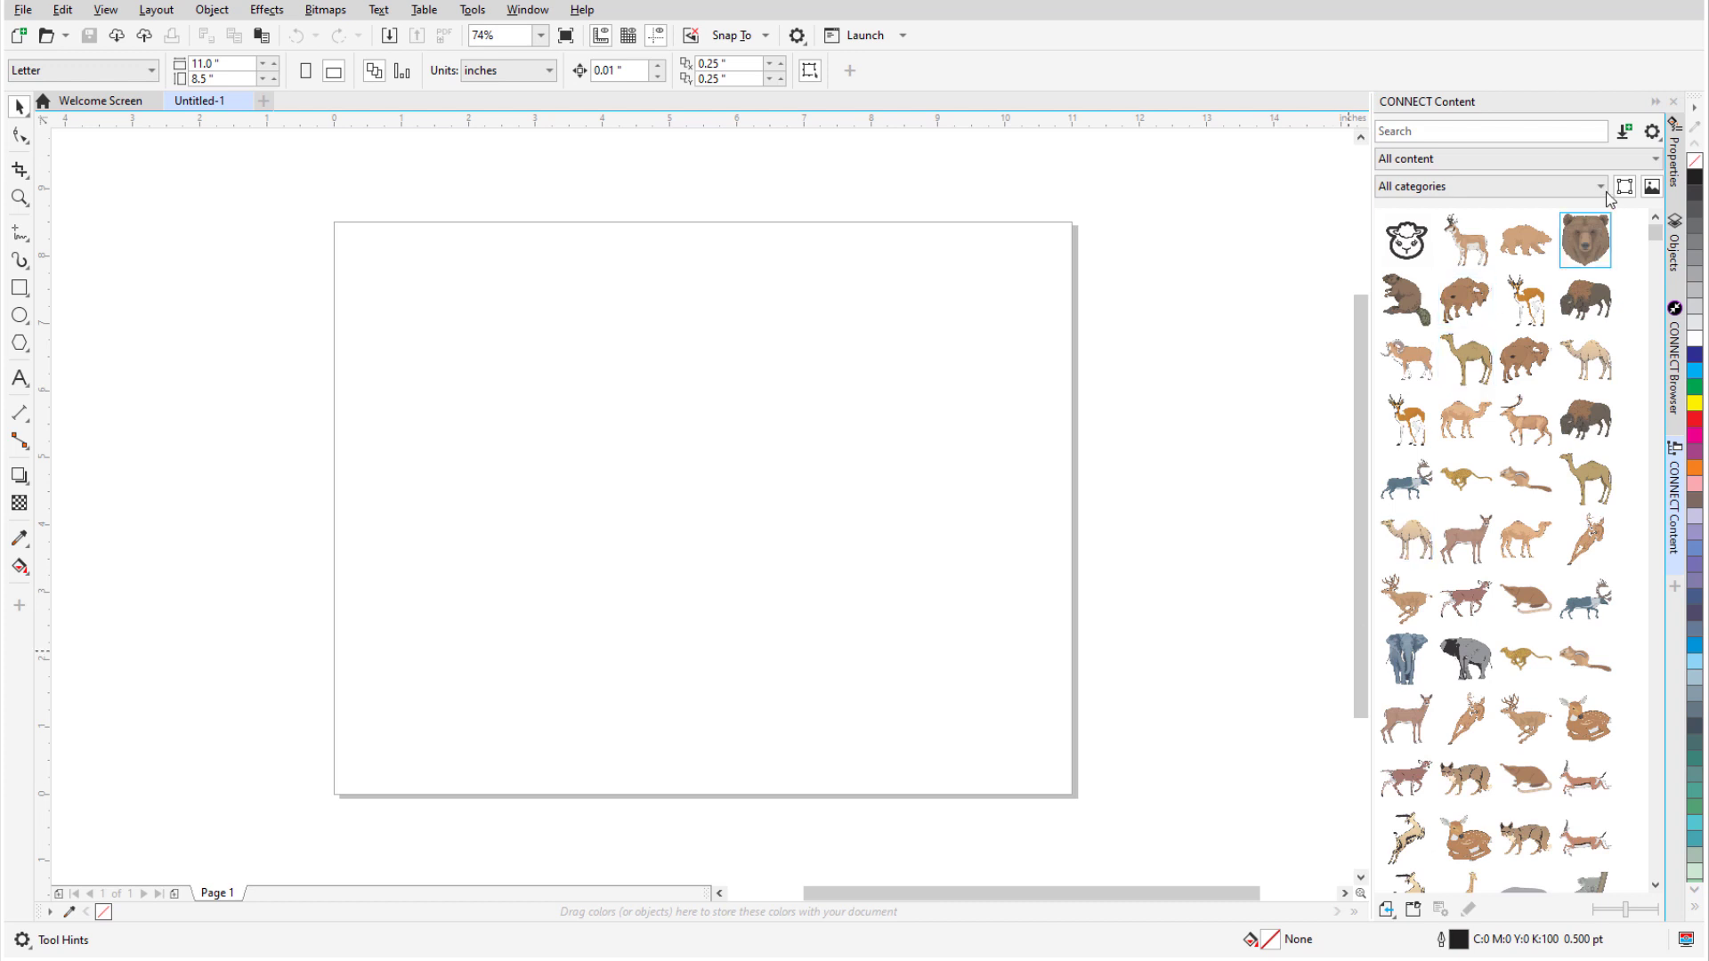
click(1625, 133)
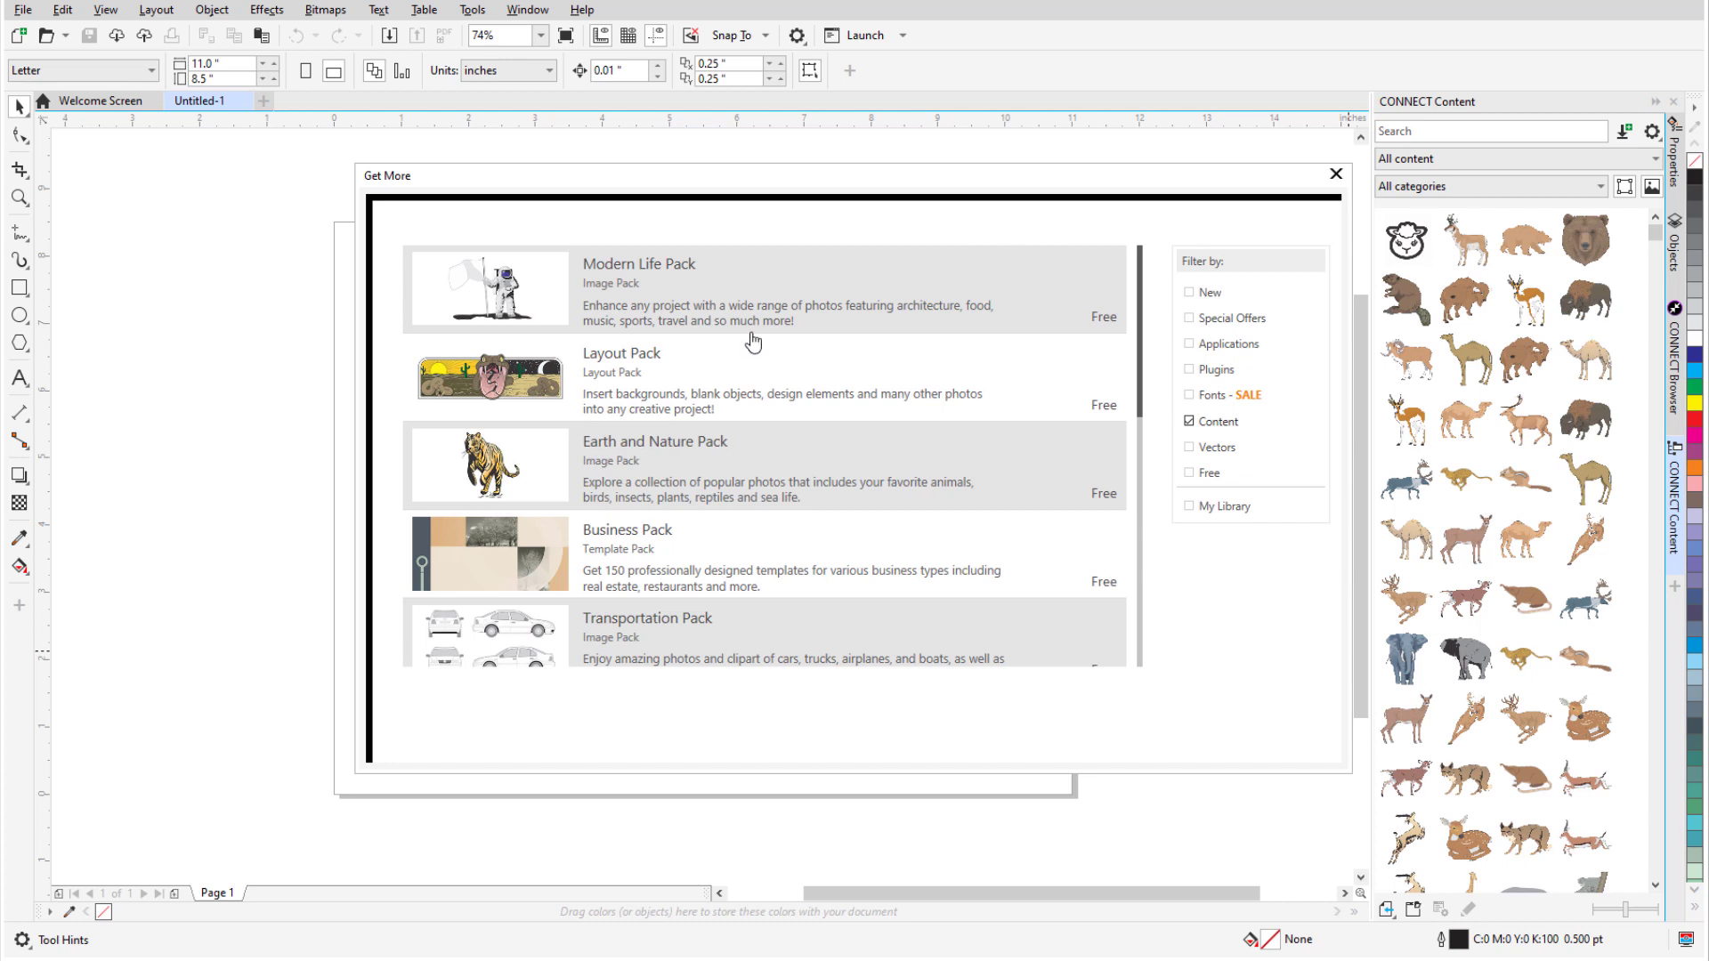
Step: Open the Modern Life Pack details and start installing it
click(707, 296)
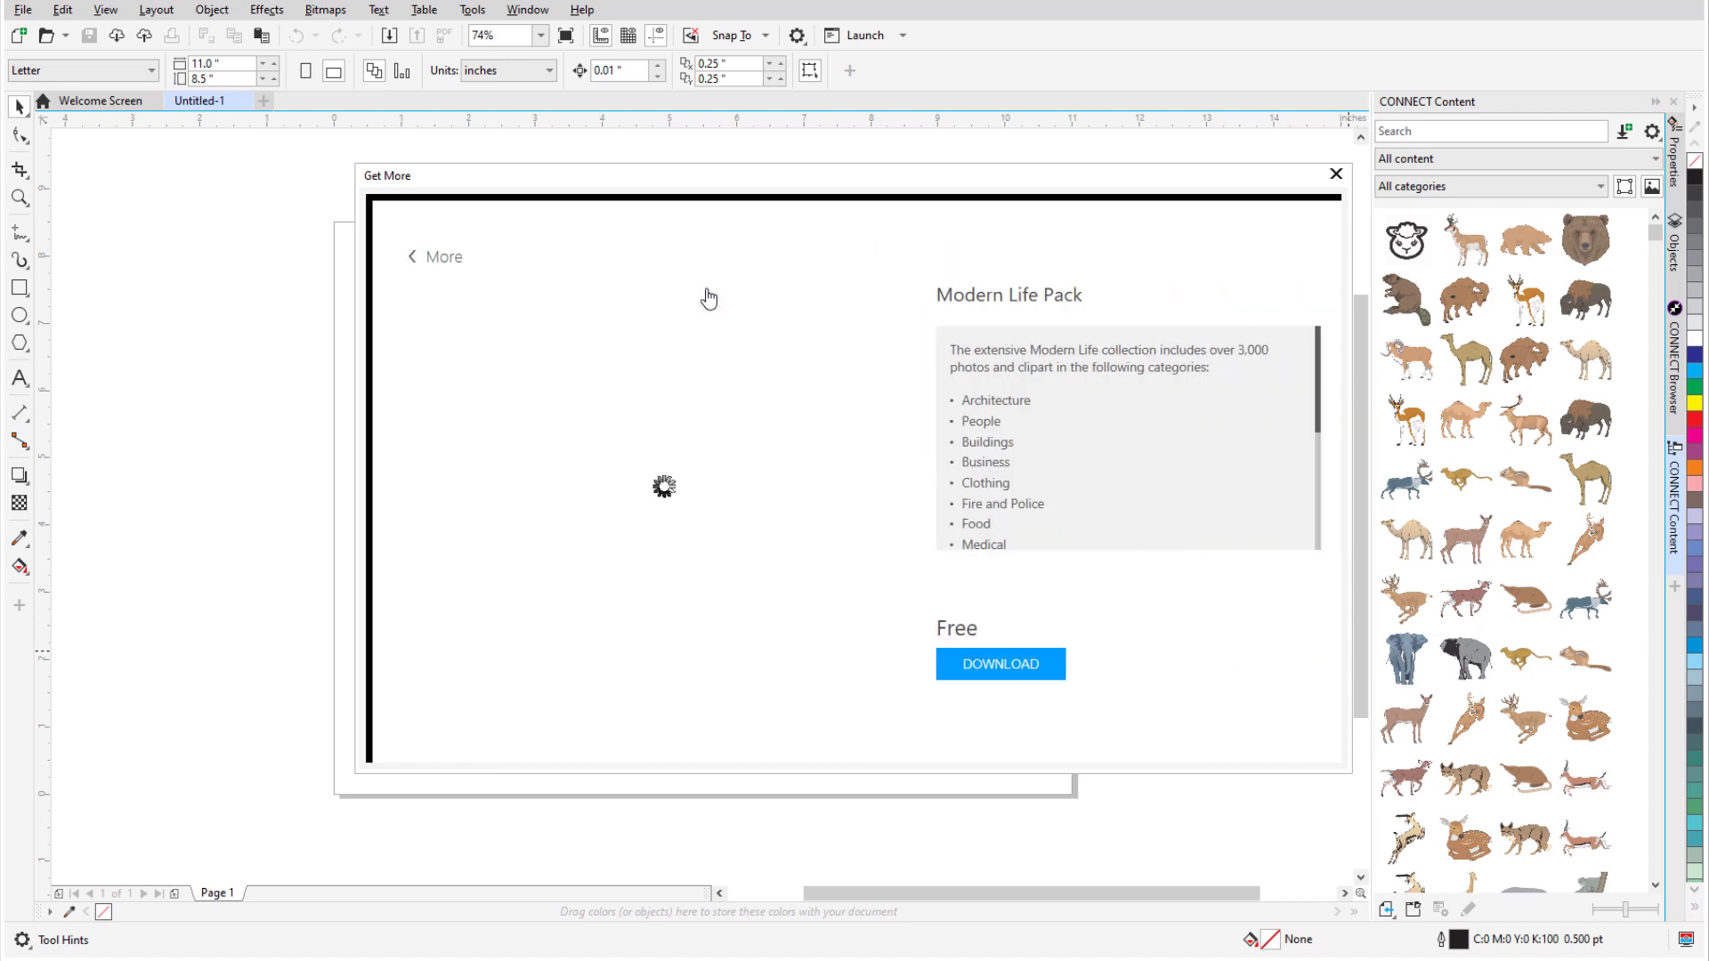
click(1039, 666)
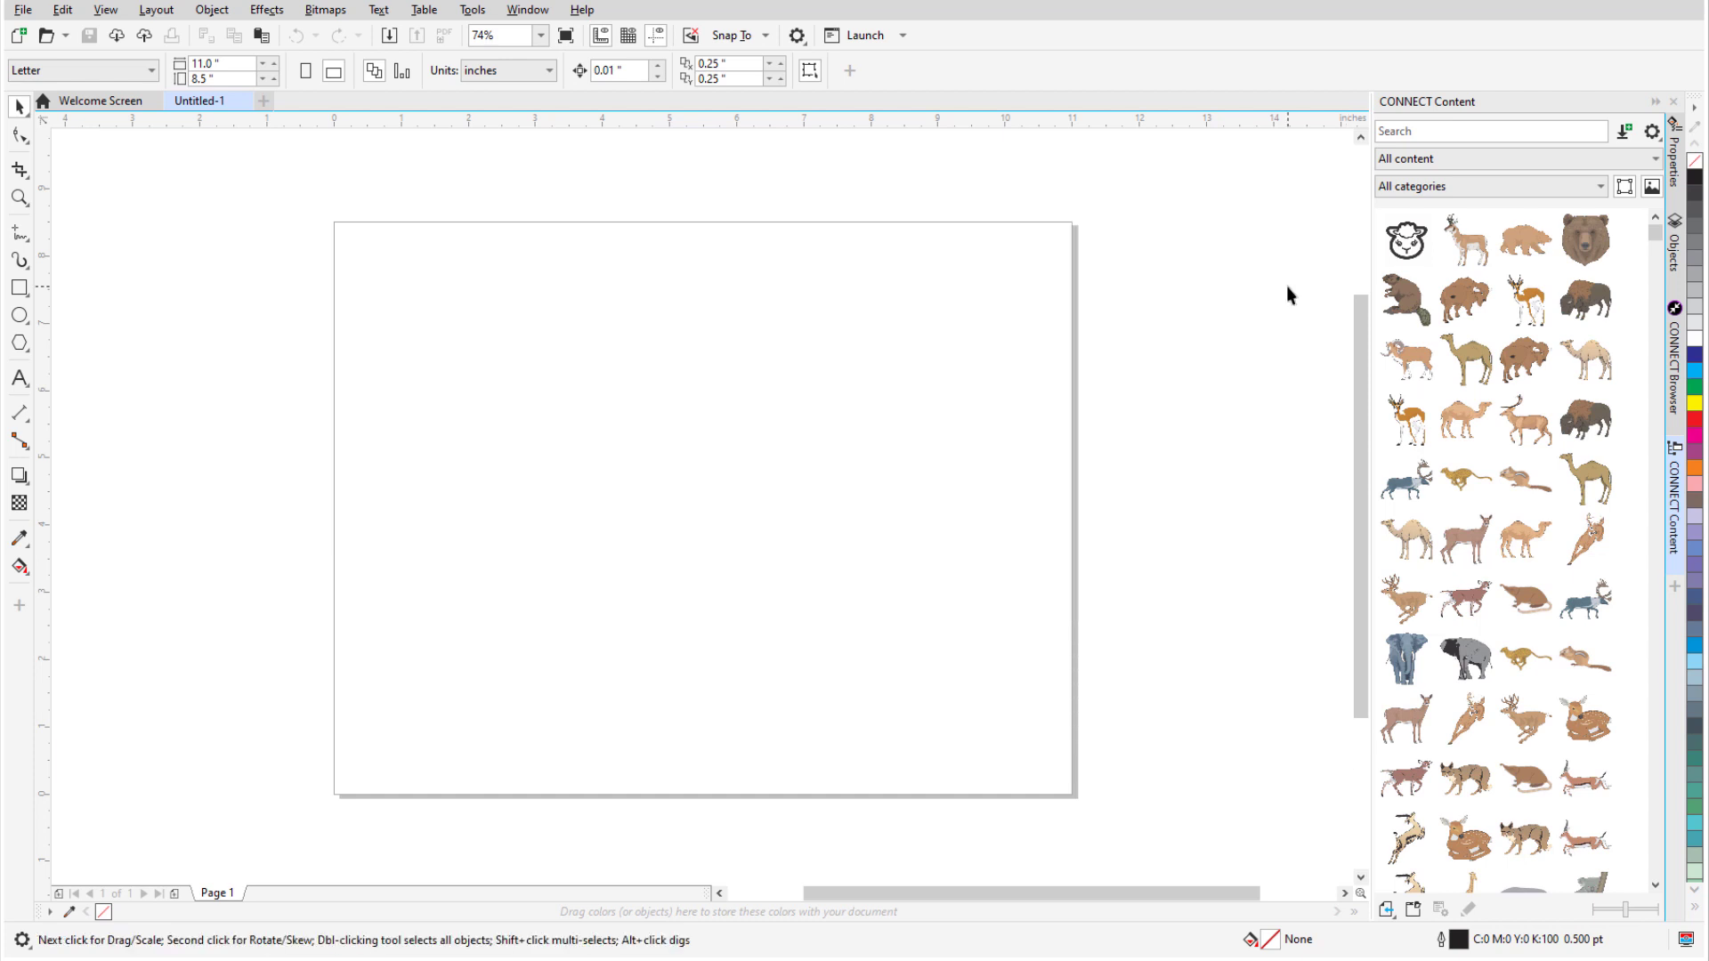
Step: Filter the CONNECT Content clipart to the Special Occasions category
click(1596, 188)
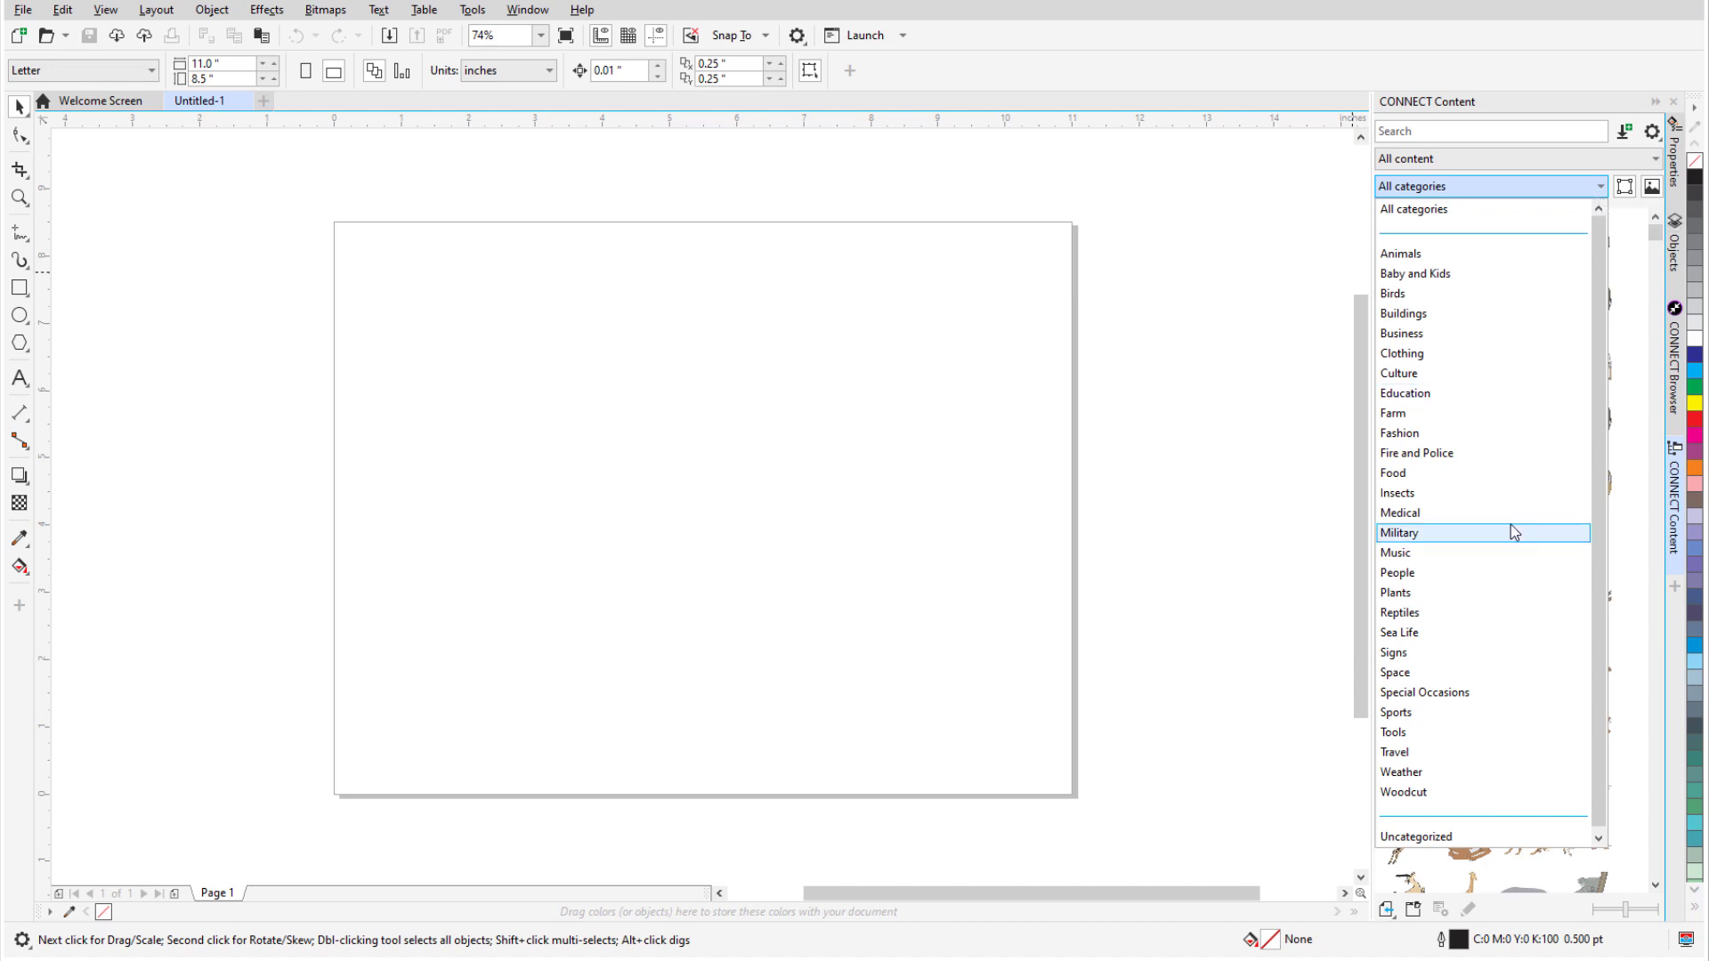
click(1480, 692)
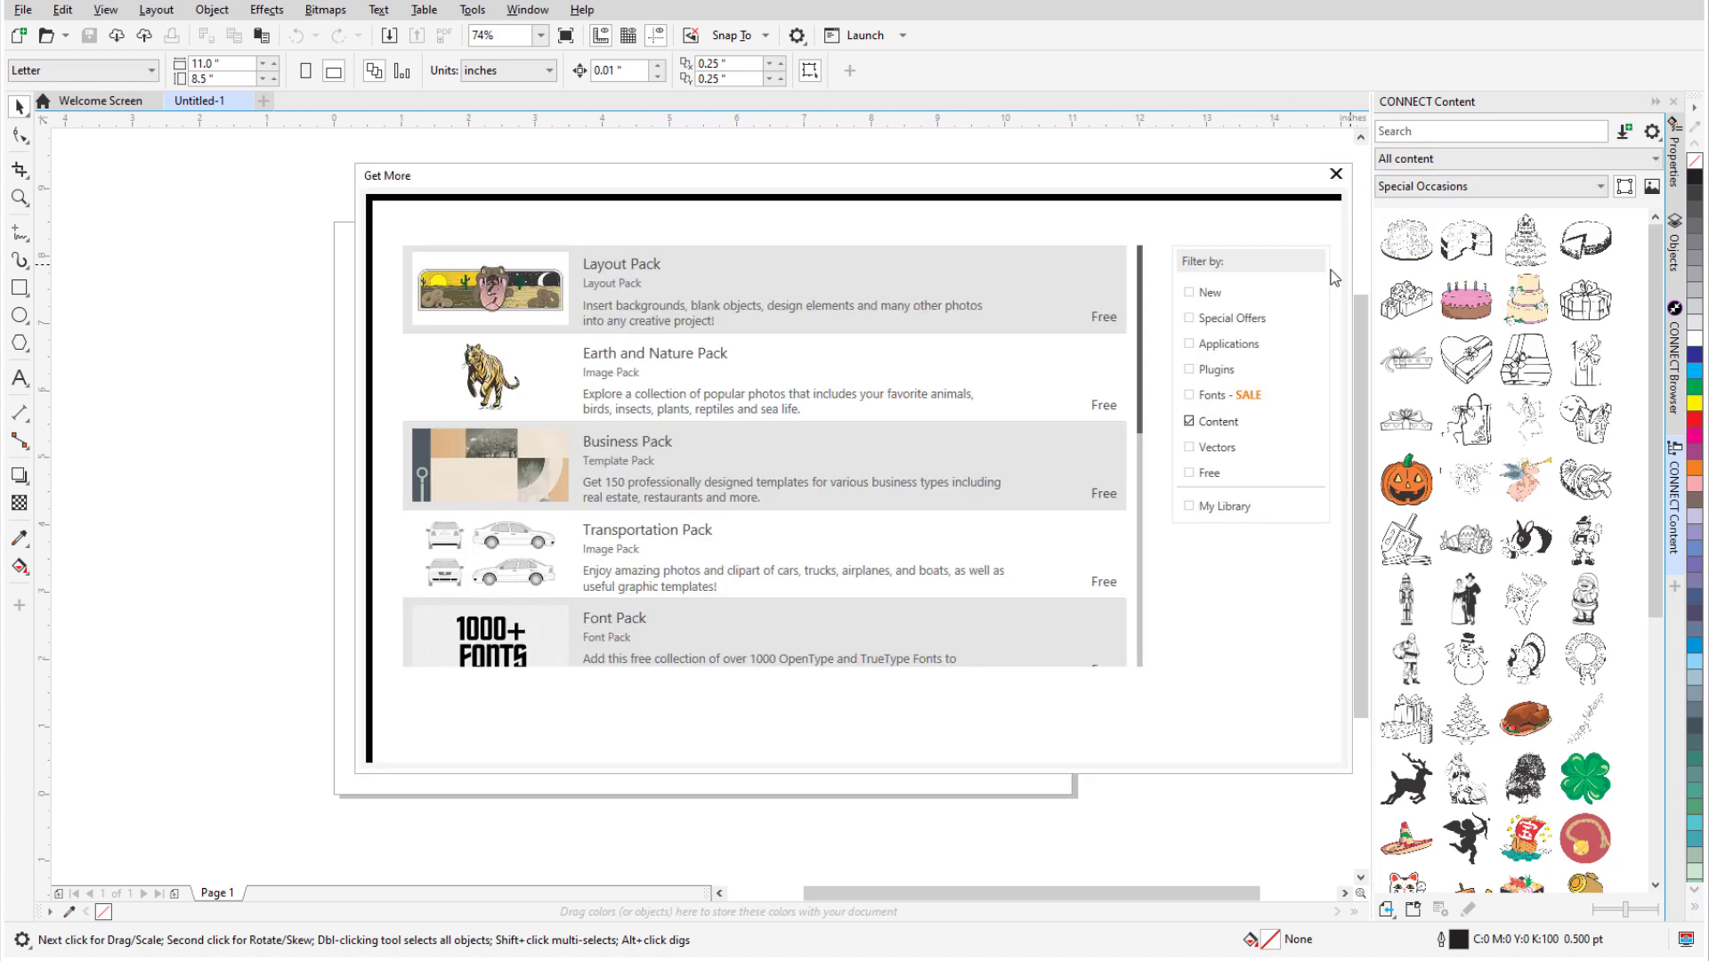
Step: Filter Get More to vector packs and open the Birthday Icons pack details
click(1190, 447)
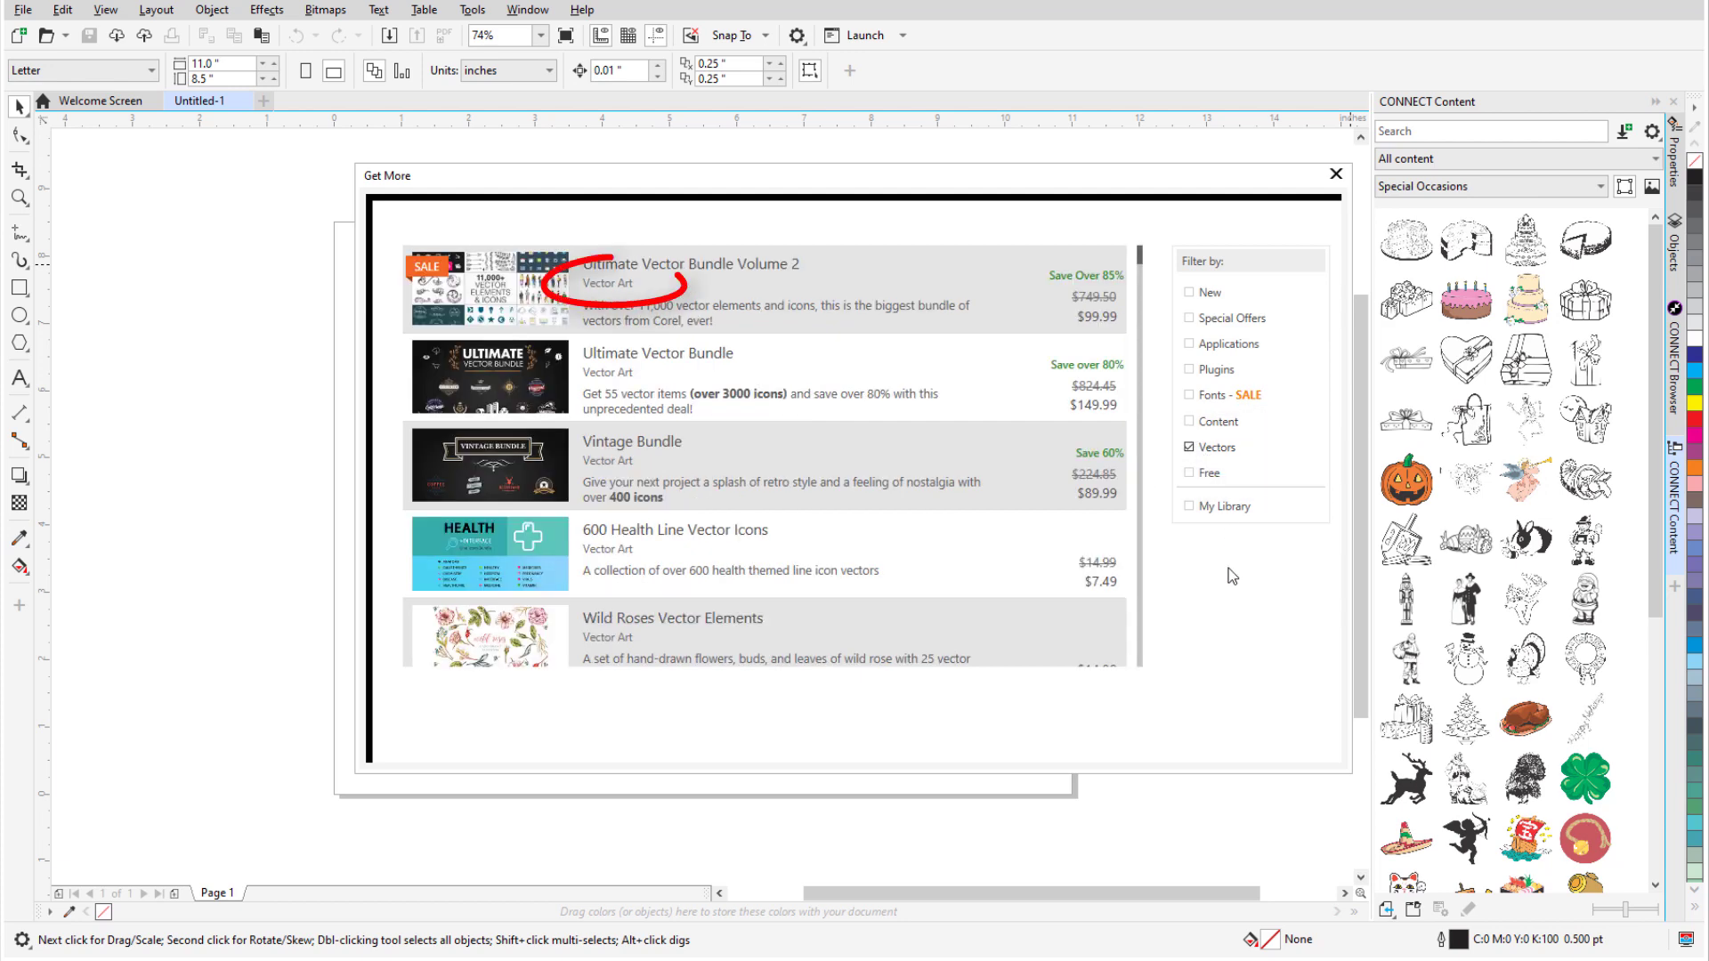
drag(1142, 267, 1145, 326)
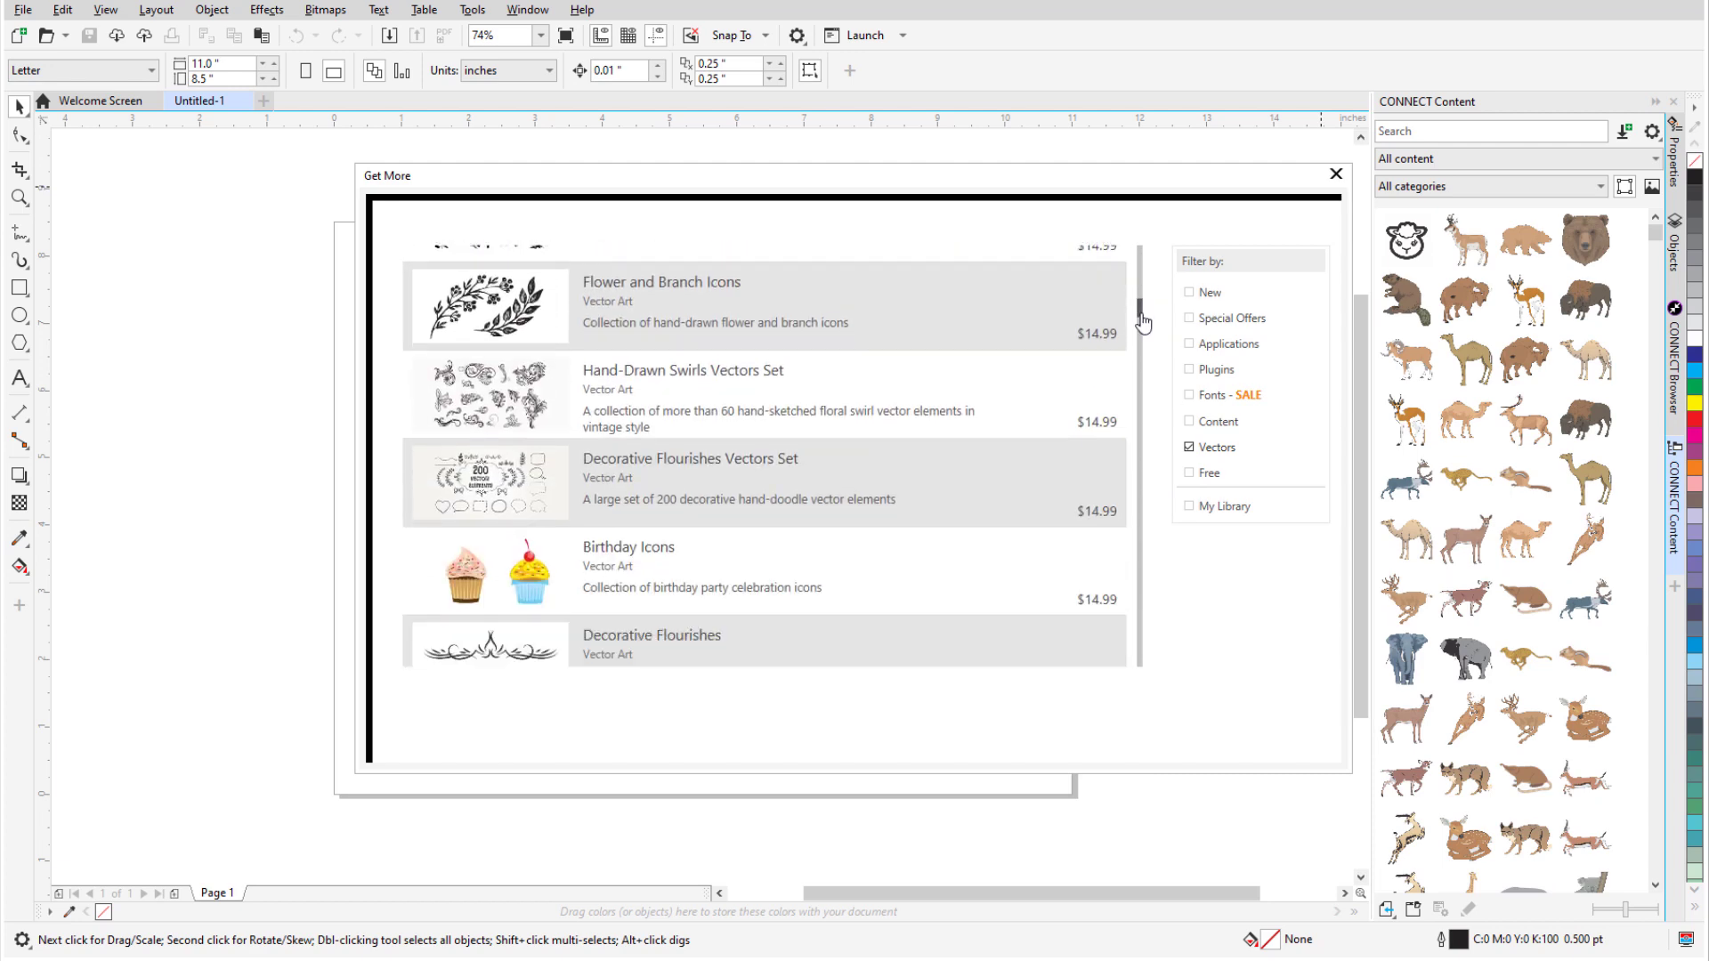
click(976, 452)
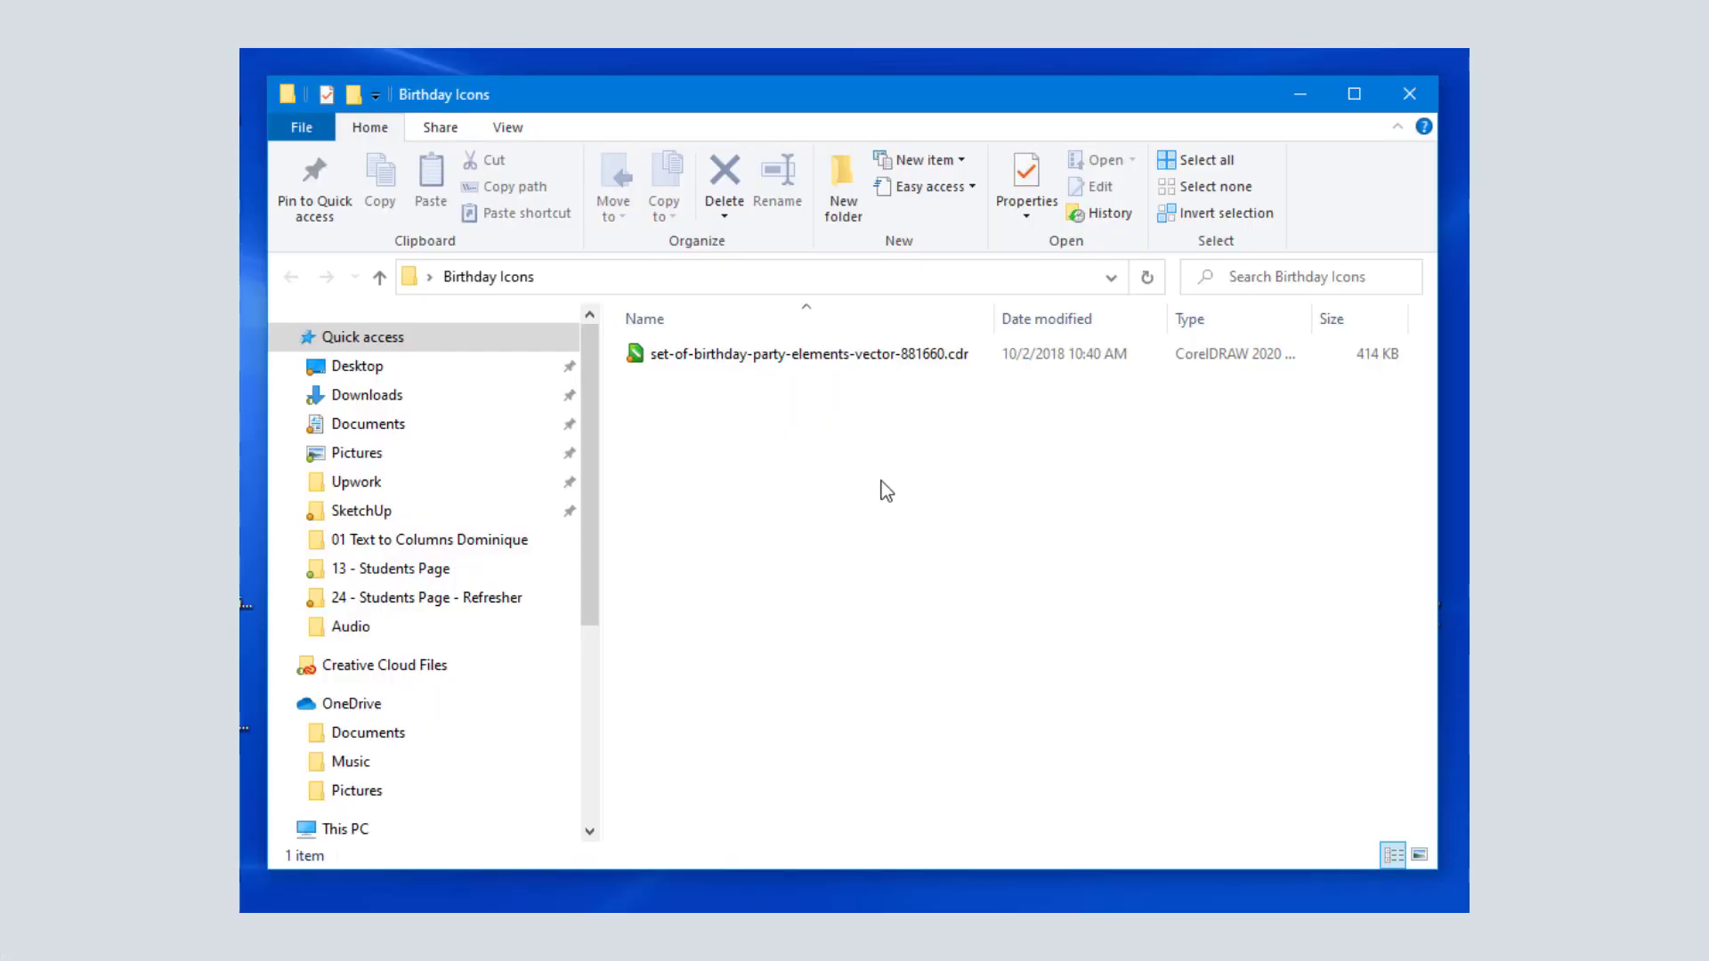
Step: Open the birthday party elements file and expand the purple balloon's nested groups down to Group of 3 Objects
double_click(726, 367)
click(1386, 236)
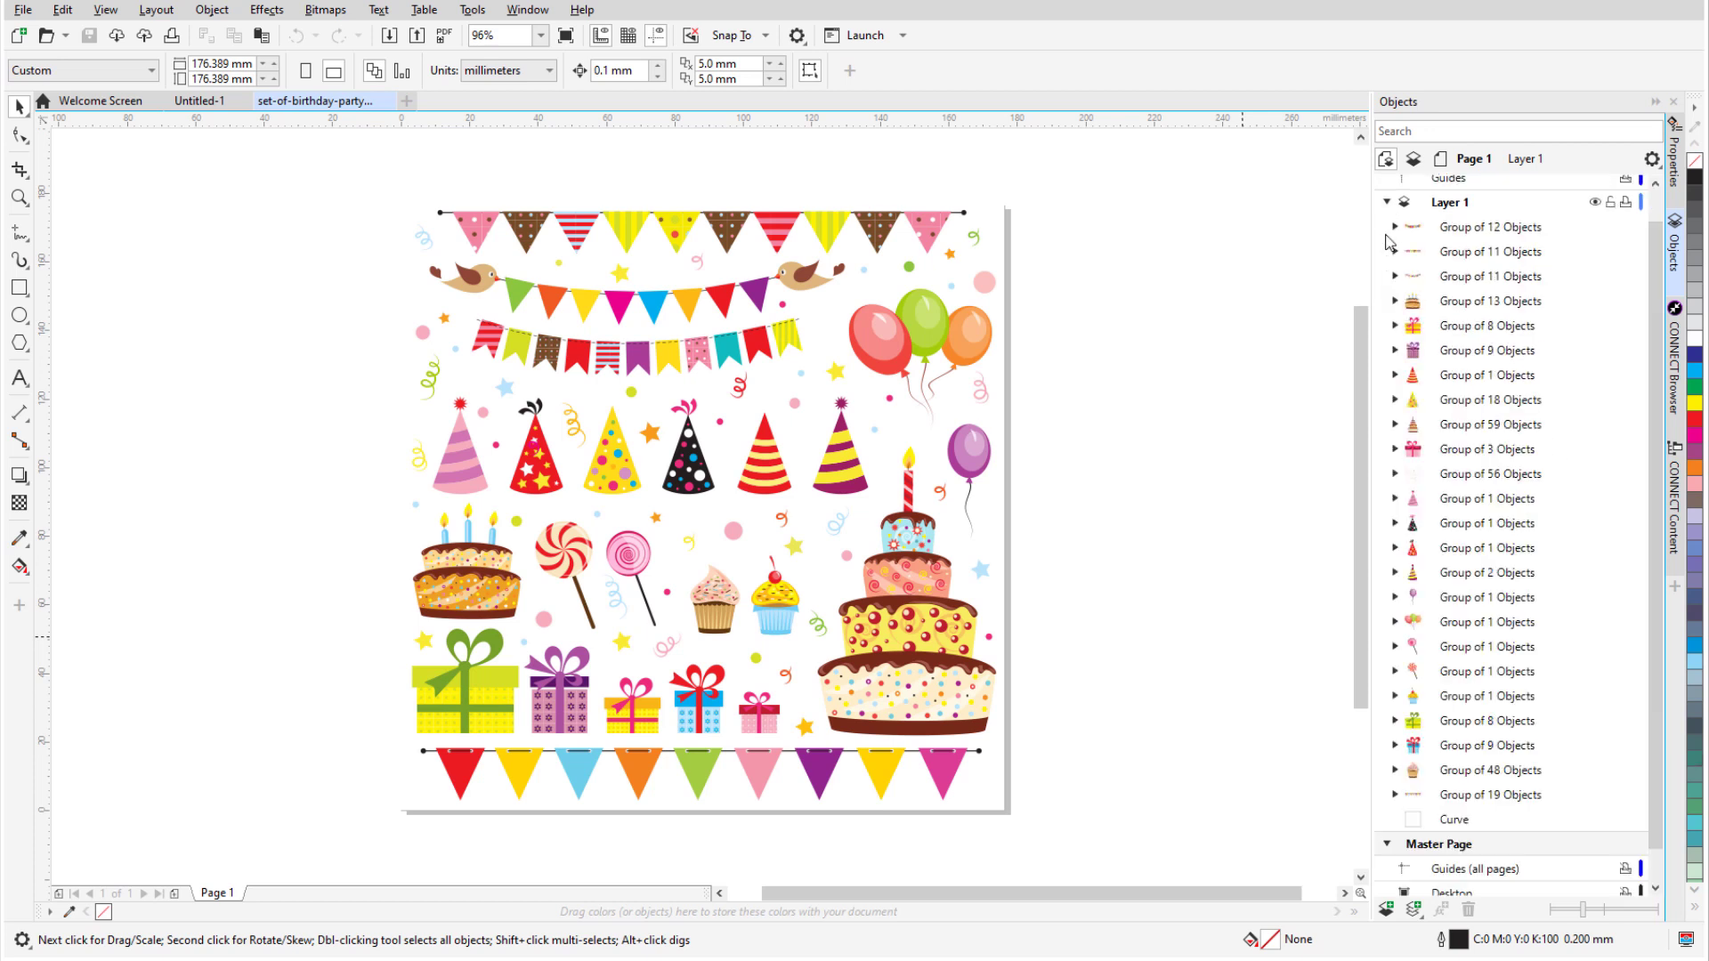
click(975, 458)
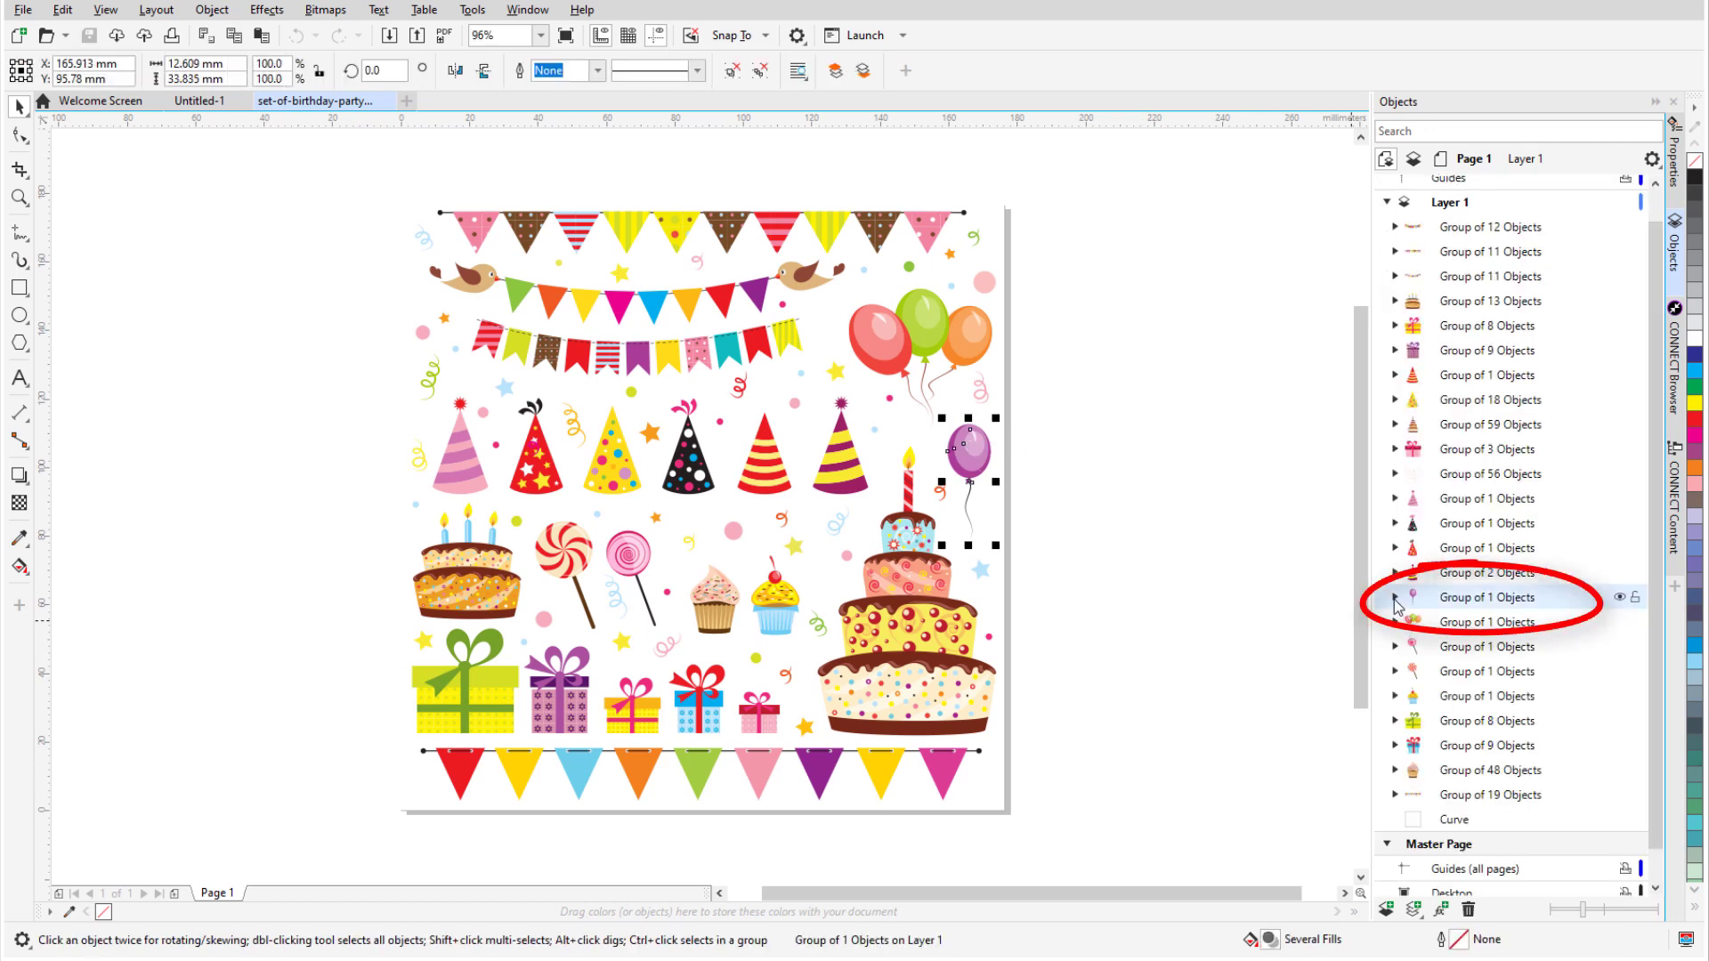
click(1396, 596)
click(1411, 647)
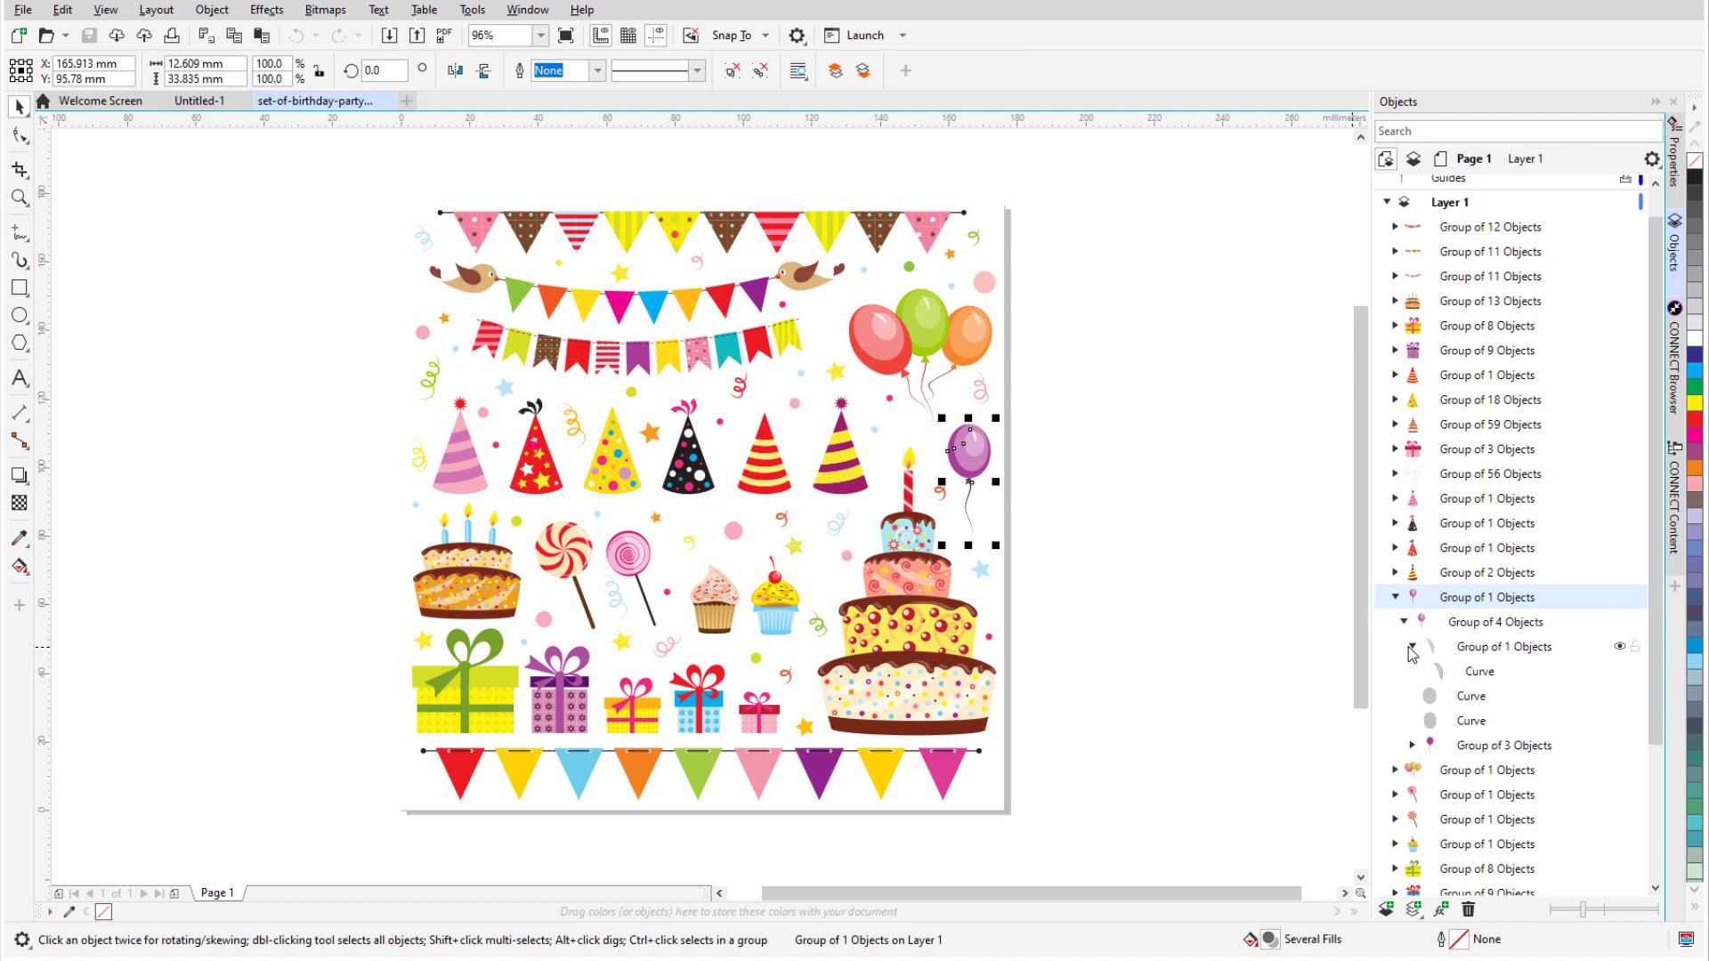
click(1413, 745)
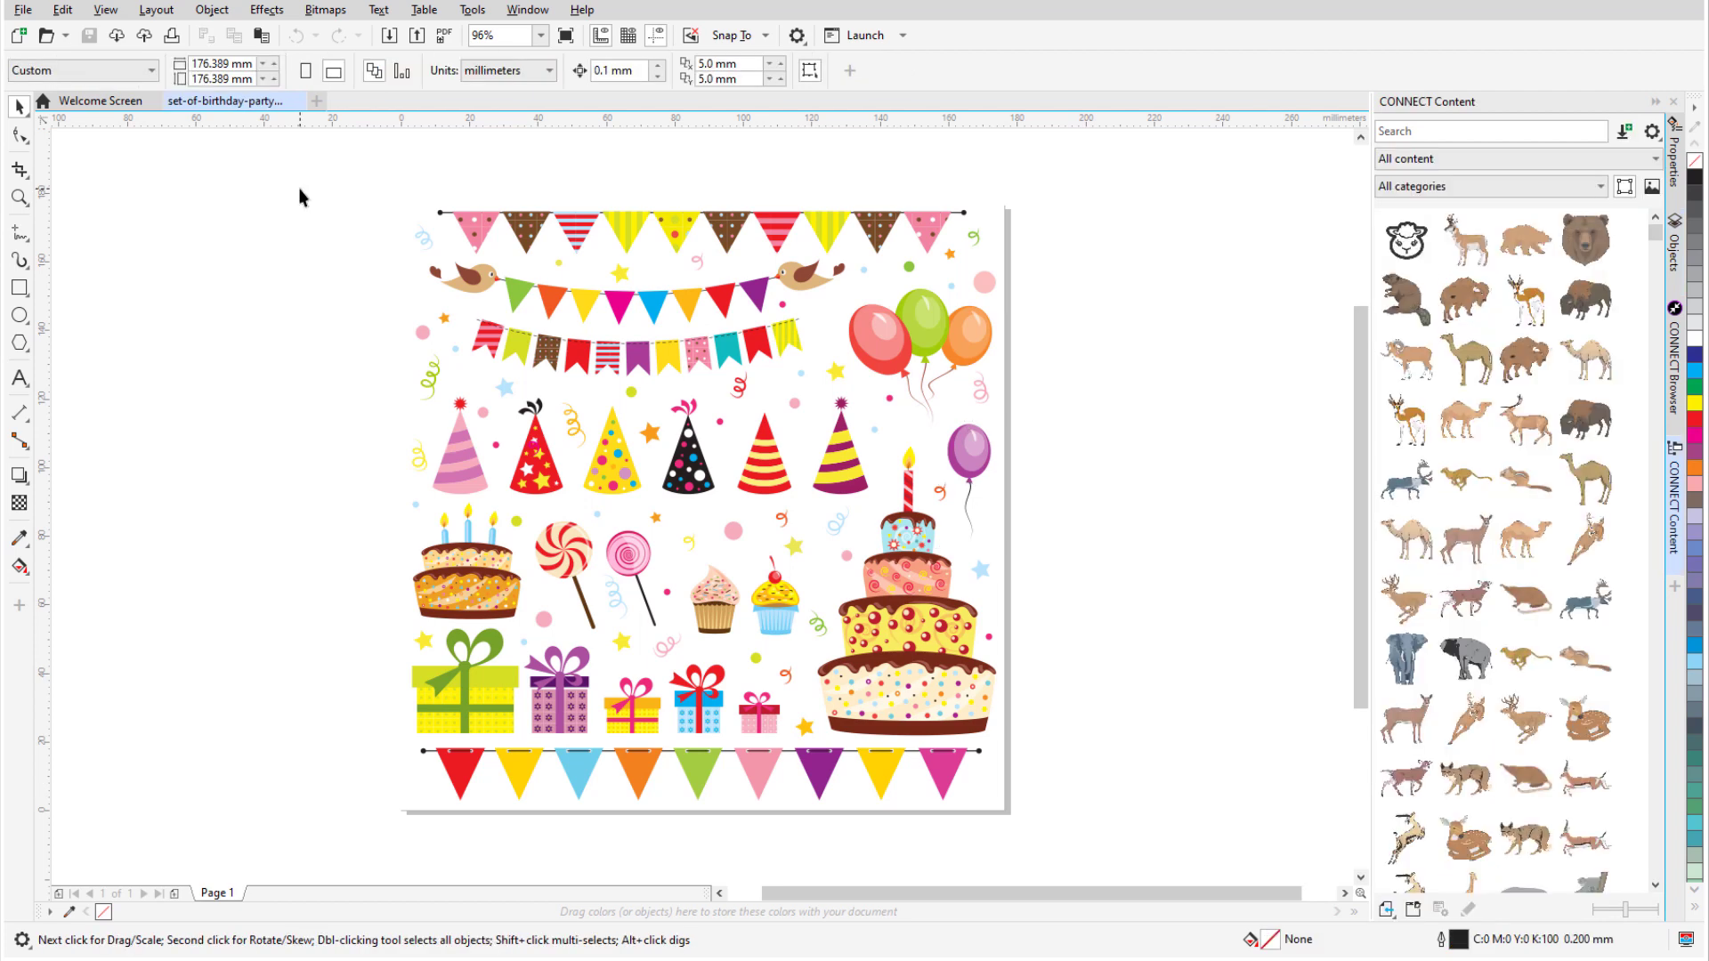
Step: Open the Holiday.cdr drawing
click(22, 11)
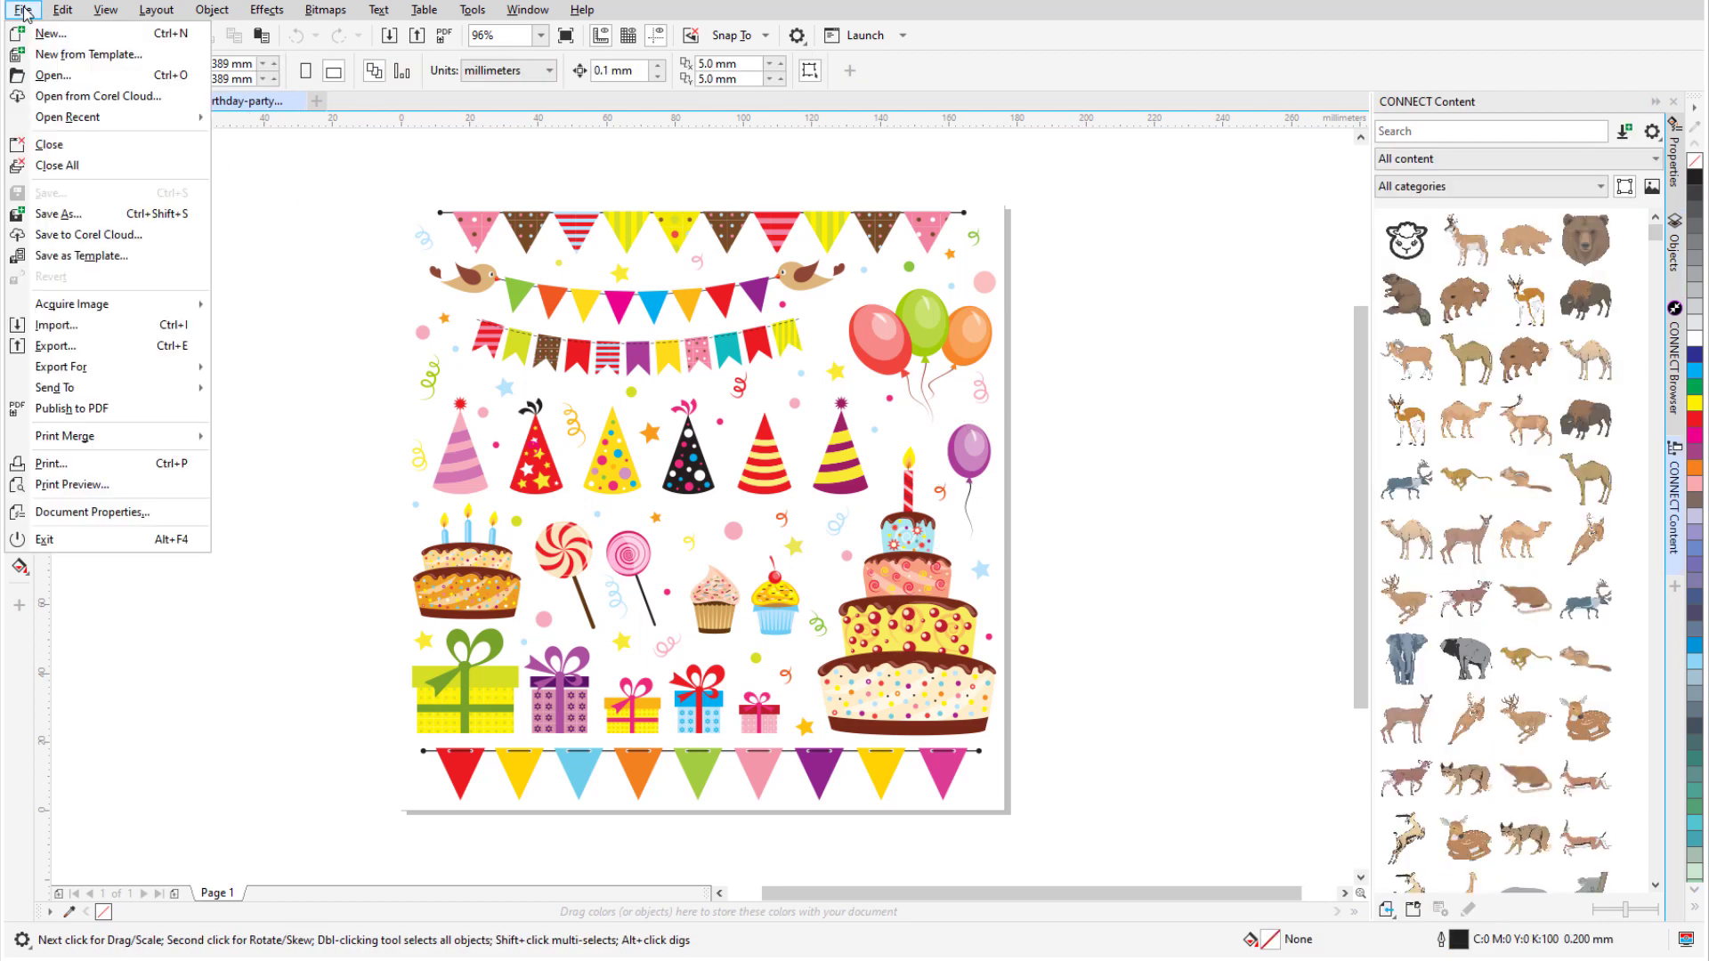
click(96, 74)
click(521, 370)
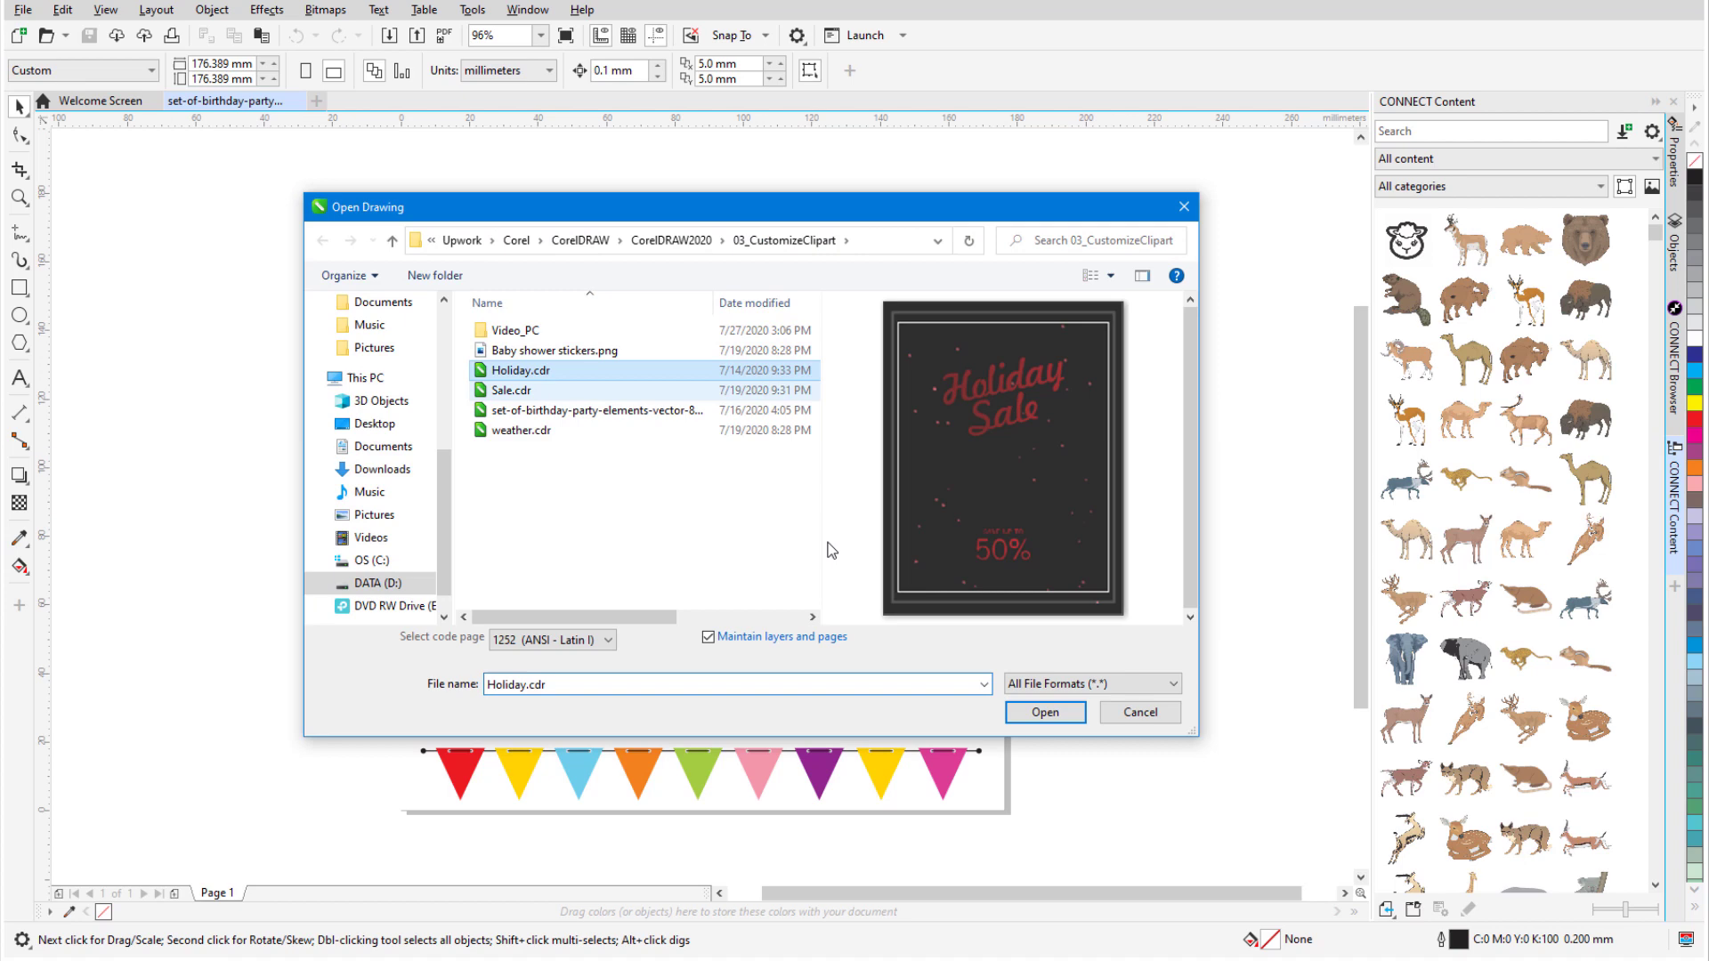
click(1067, 711)
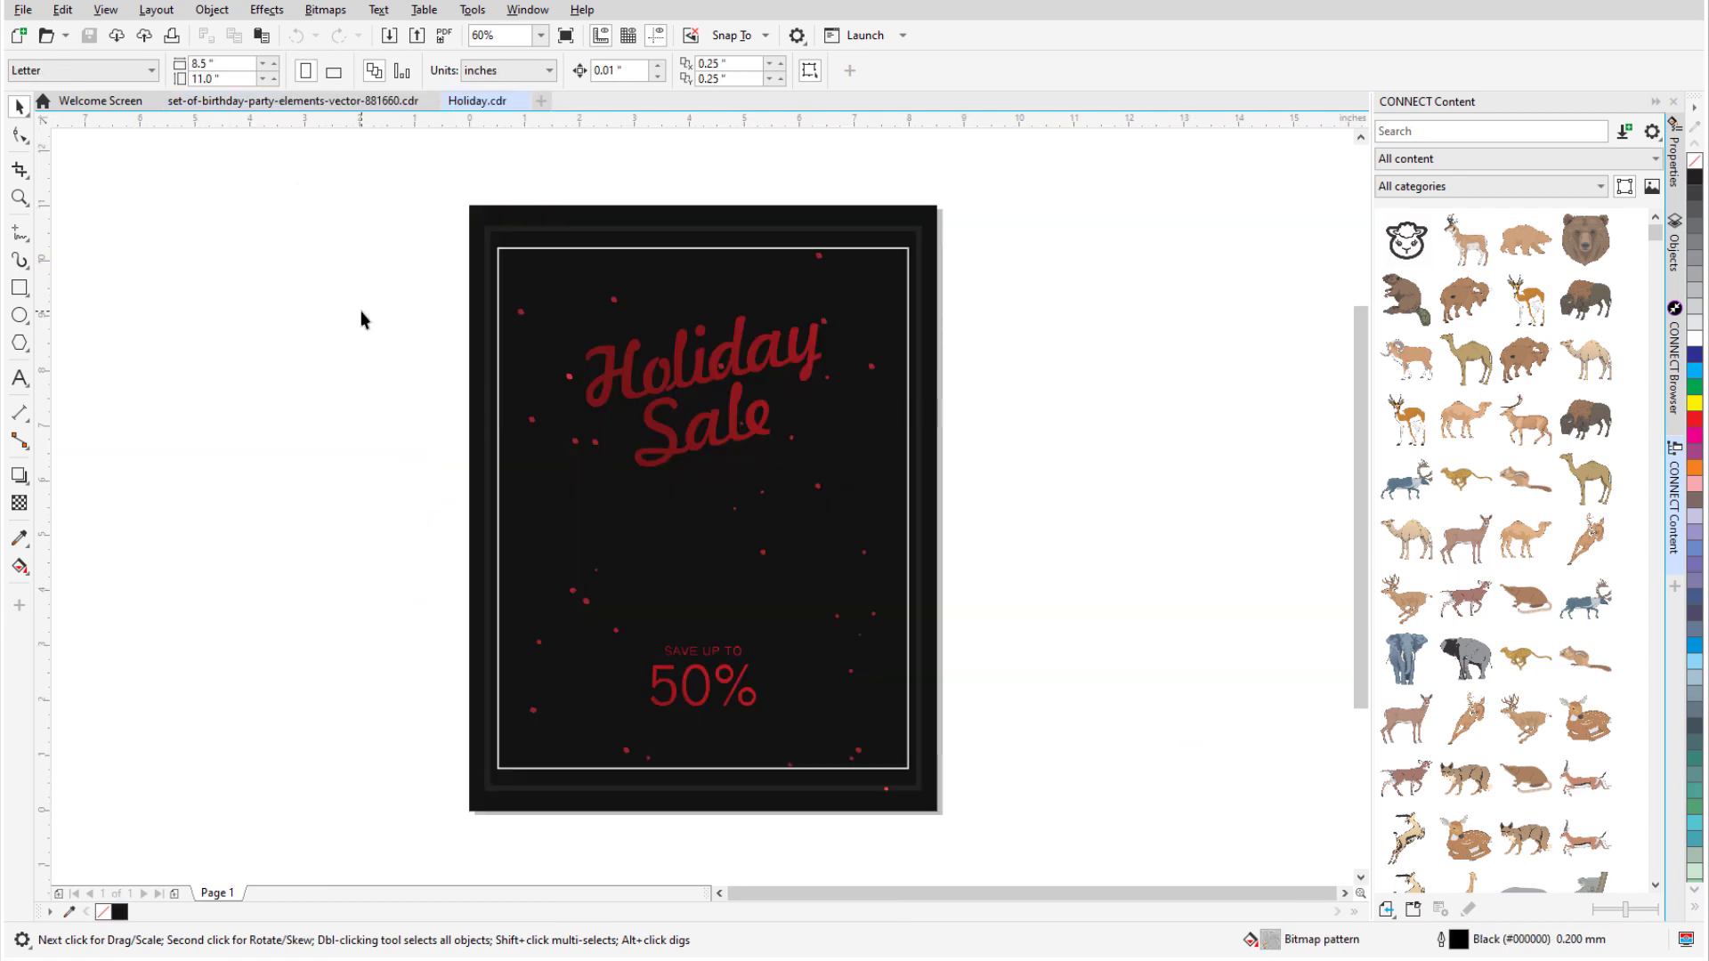
Step: Copy the green gift box from the birthday artwork, then return to the Holiday Sale drawing
click(347, 104)
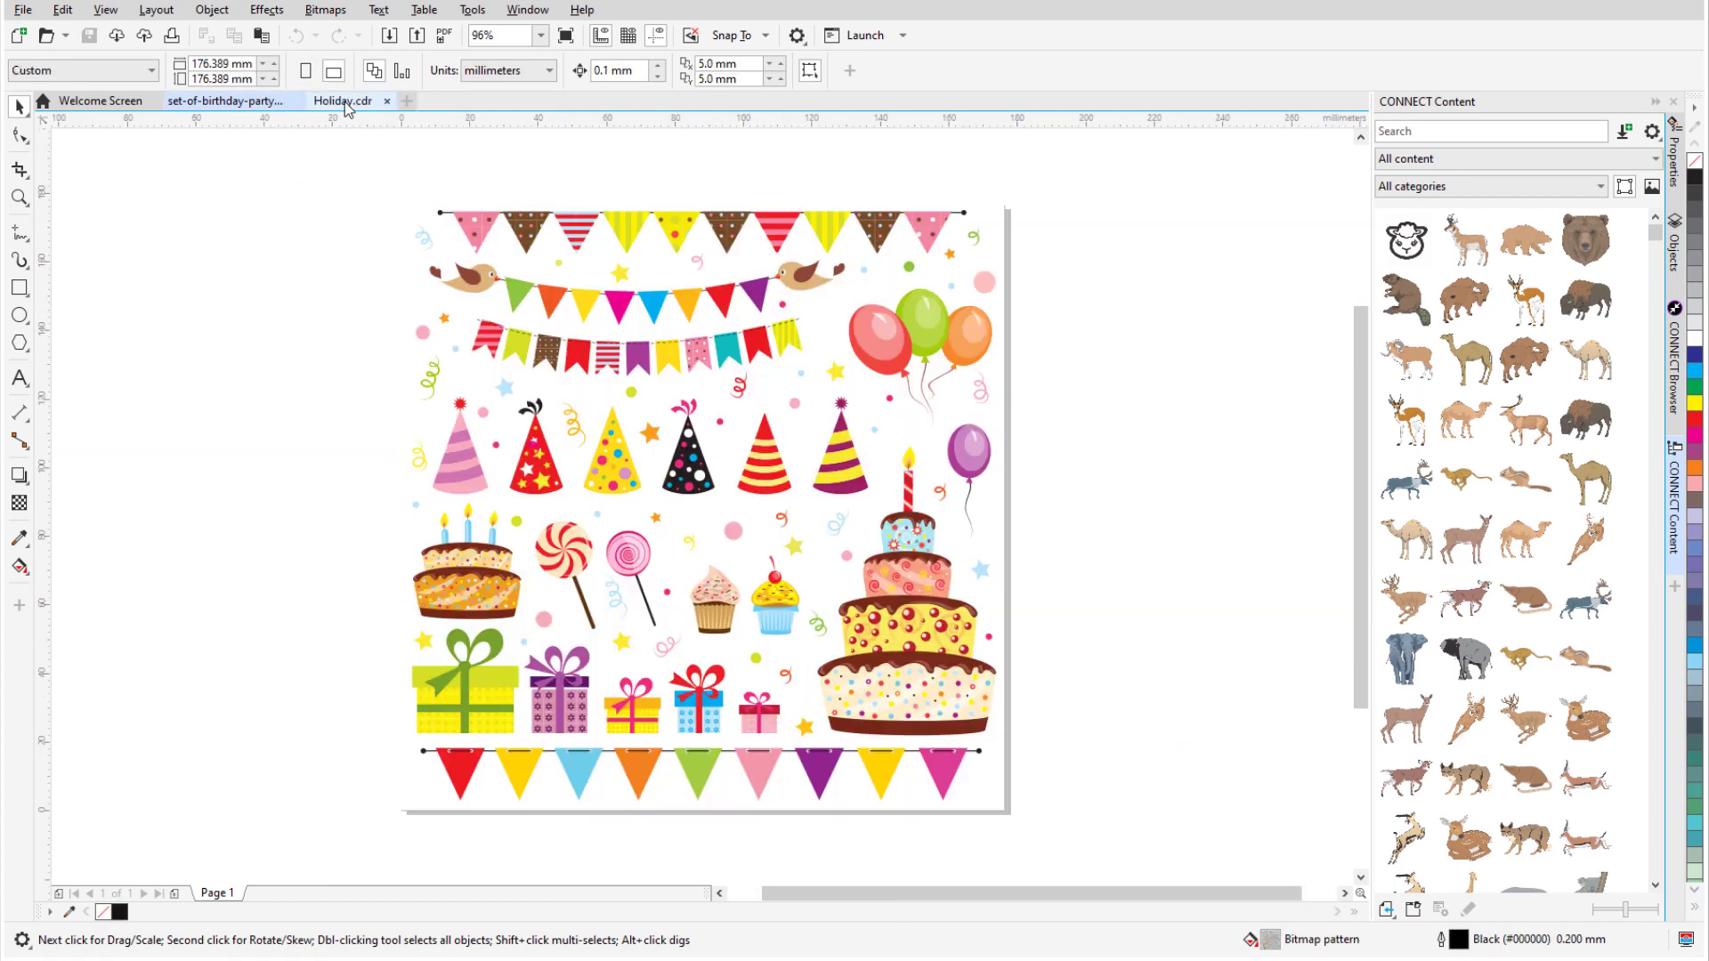
click(487, 685)
right_click(487, 684)
key(Escape)
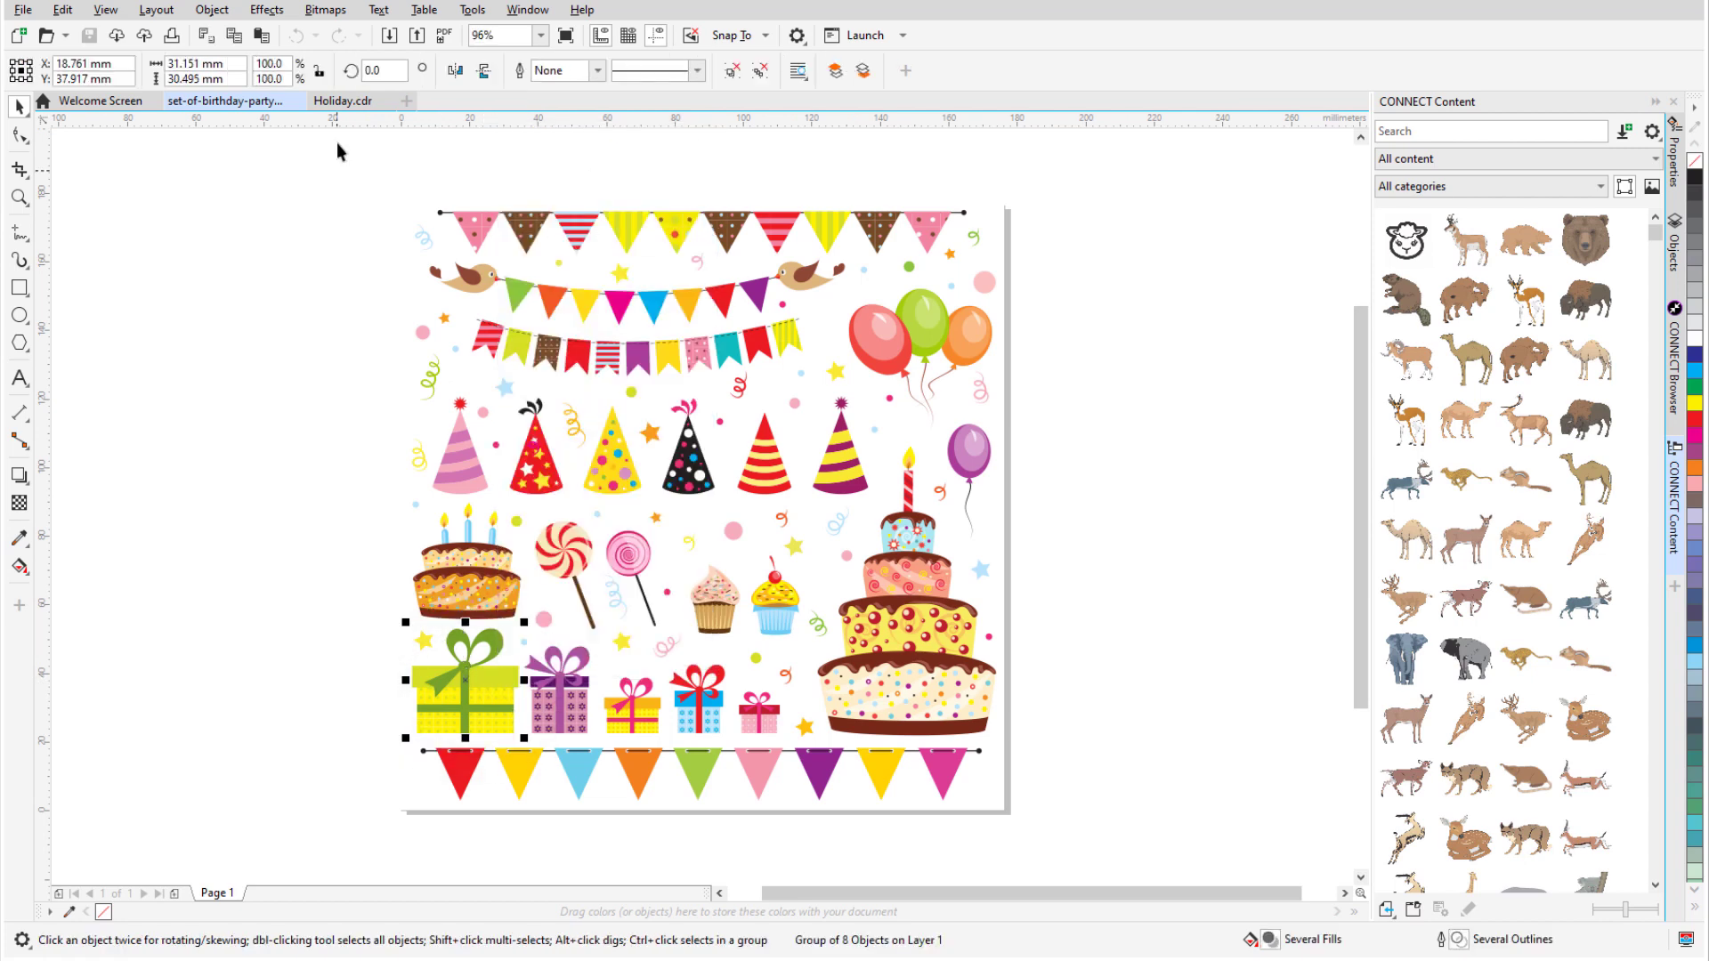
click(477, 100)
Step: Paste the green gift into the poster, scale it to about 195.5%, and centre it above SAVE UP TO 50%
right_click(1035, 297)
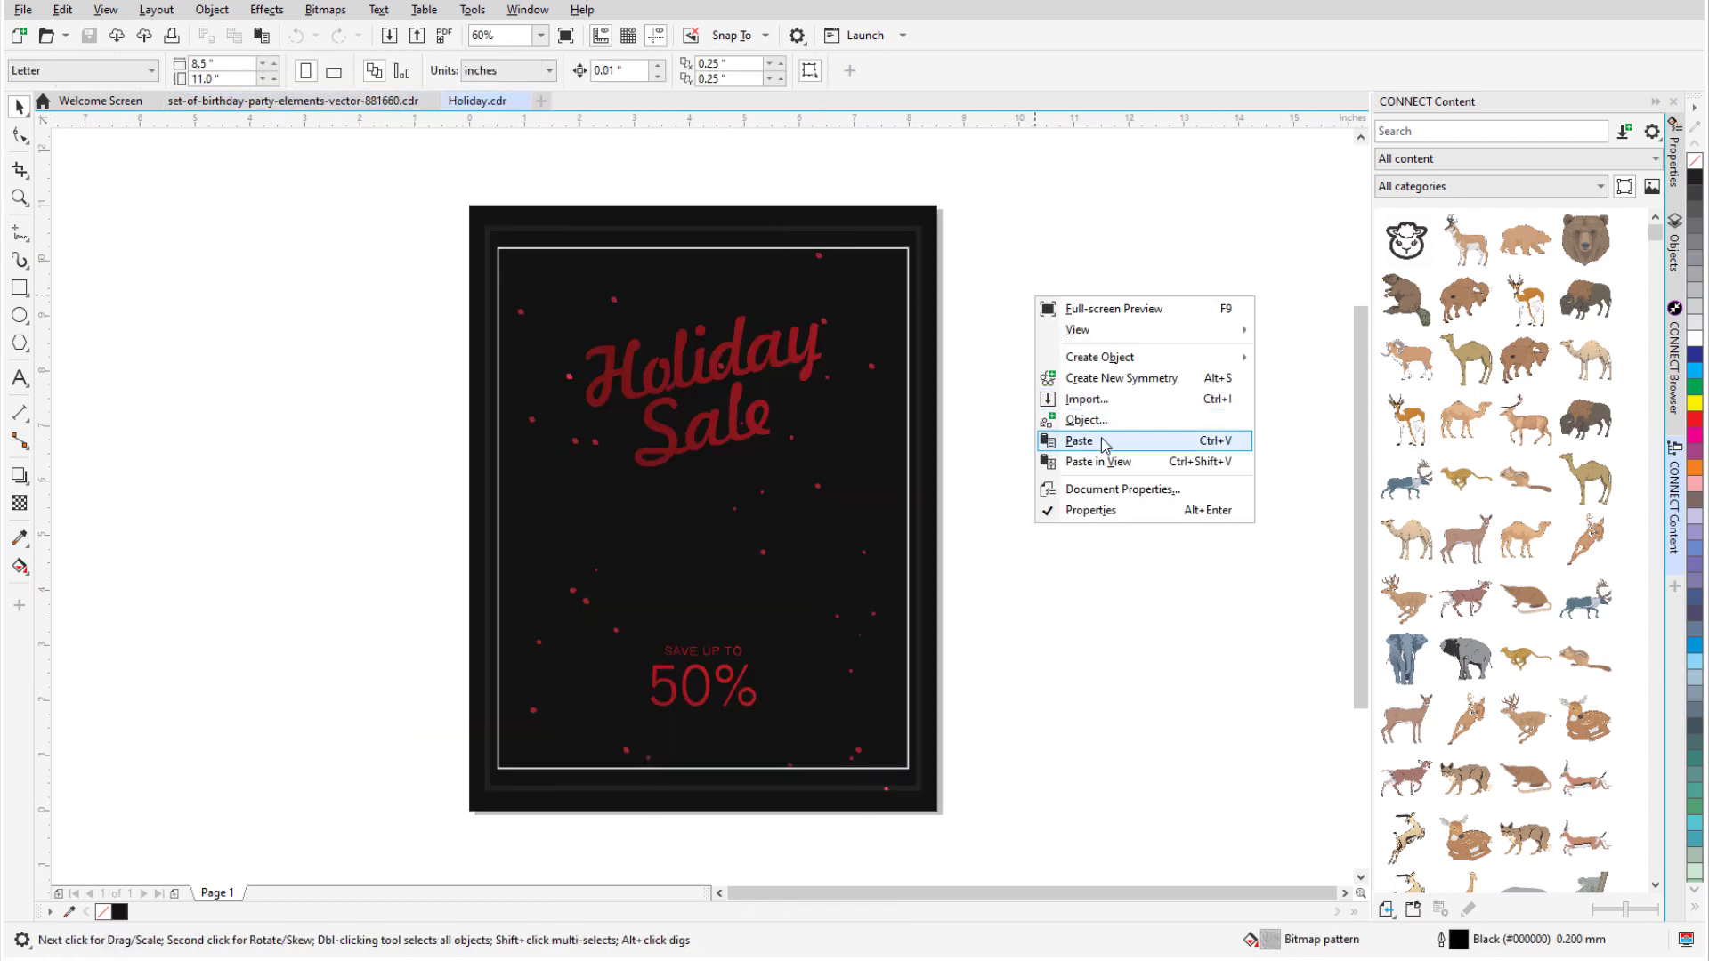
click(1106, 443)
scroll(590, 689, up, 3)
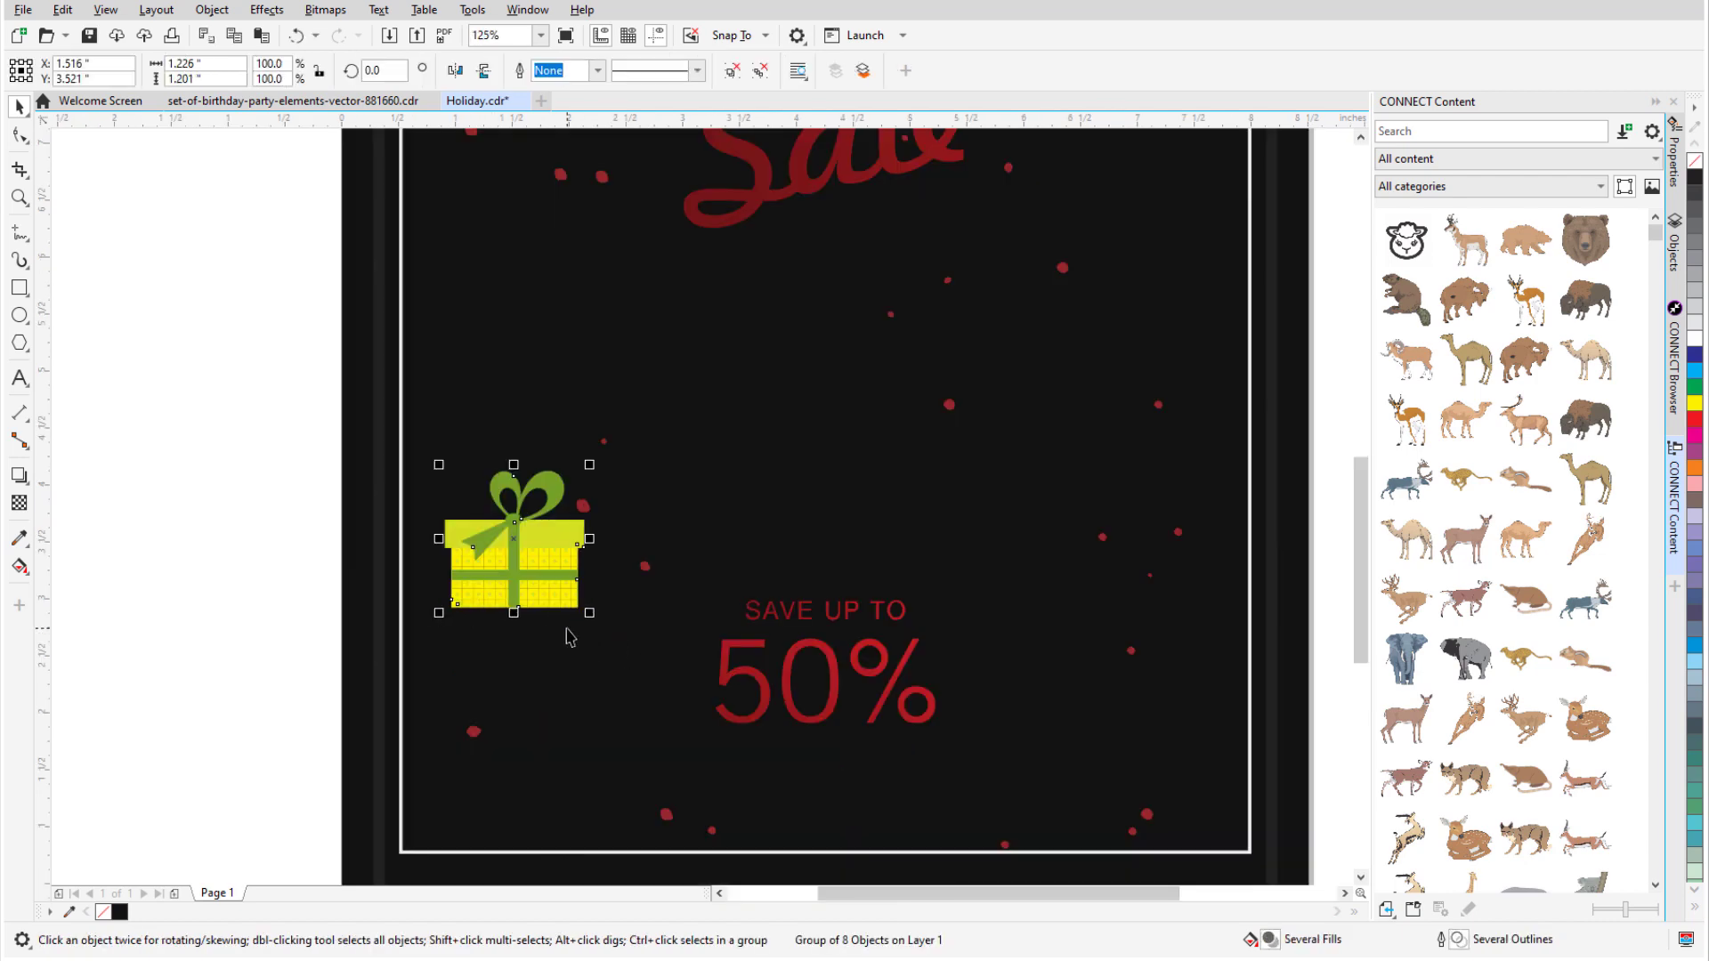
drag(595, 463, 721, 334)
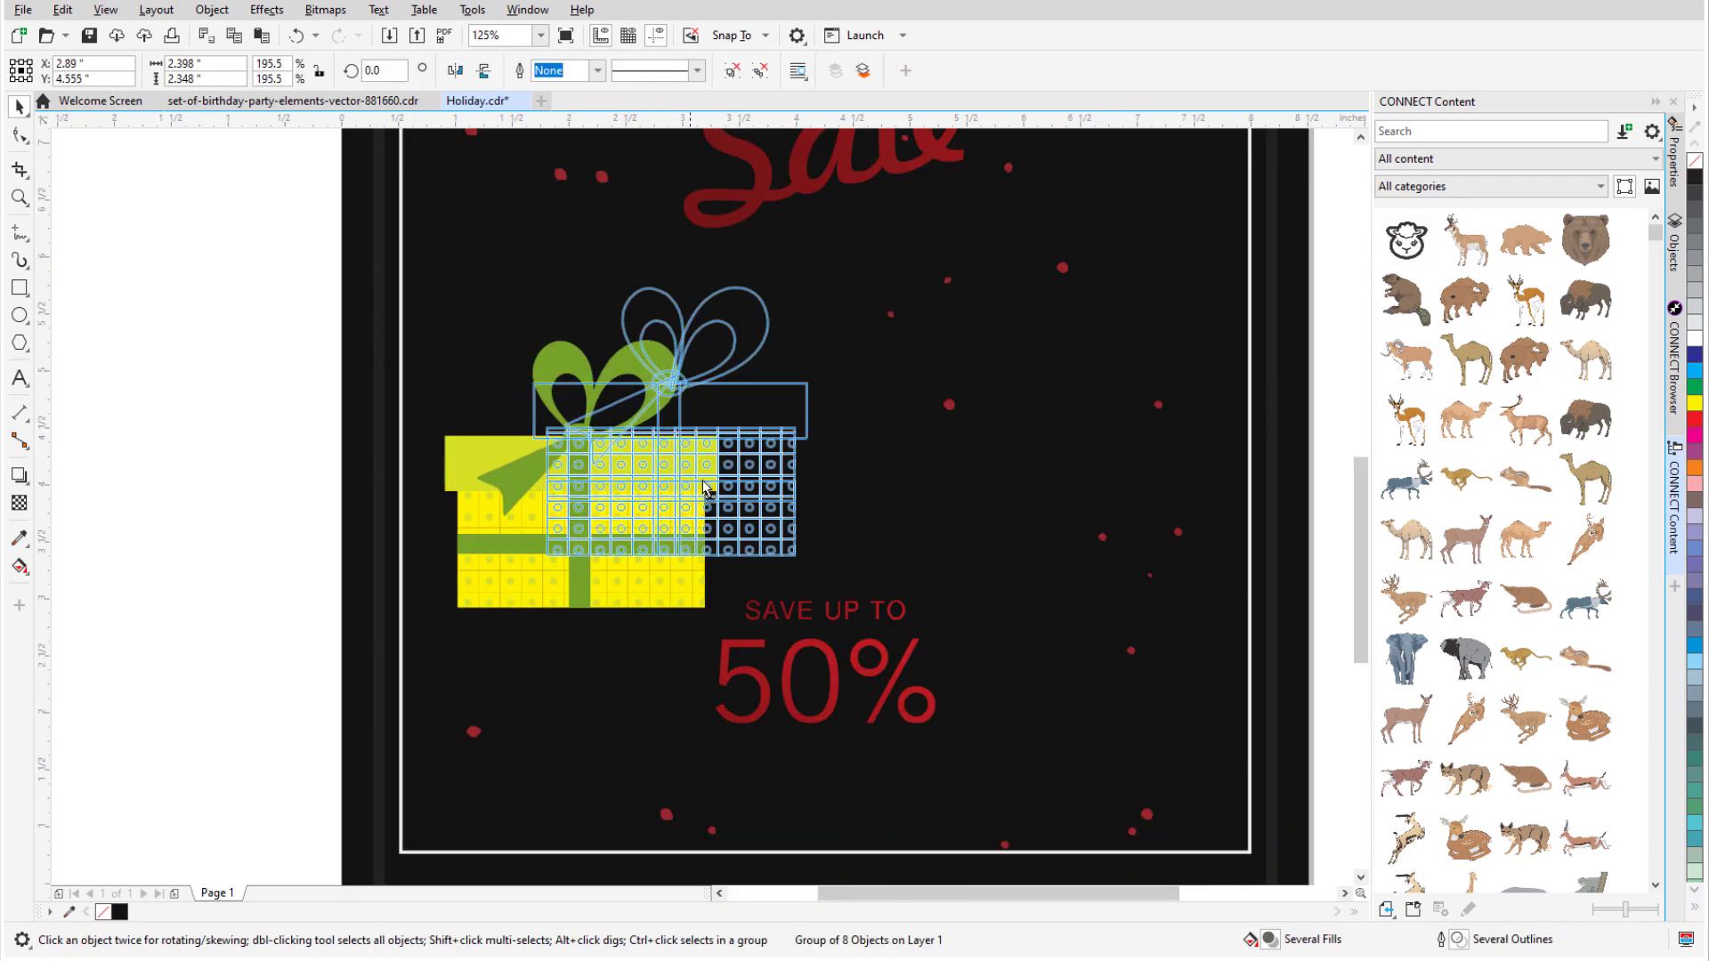
drag(594, 546, 845, 473)
click(1675, 249)
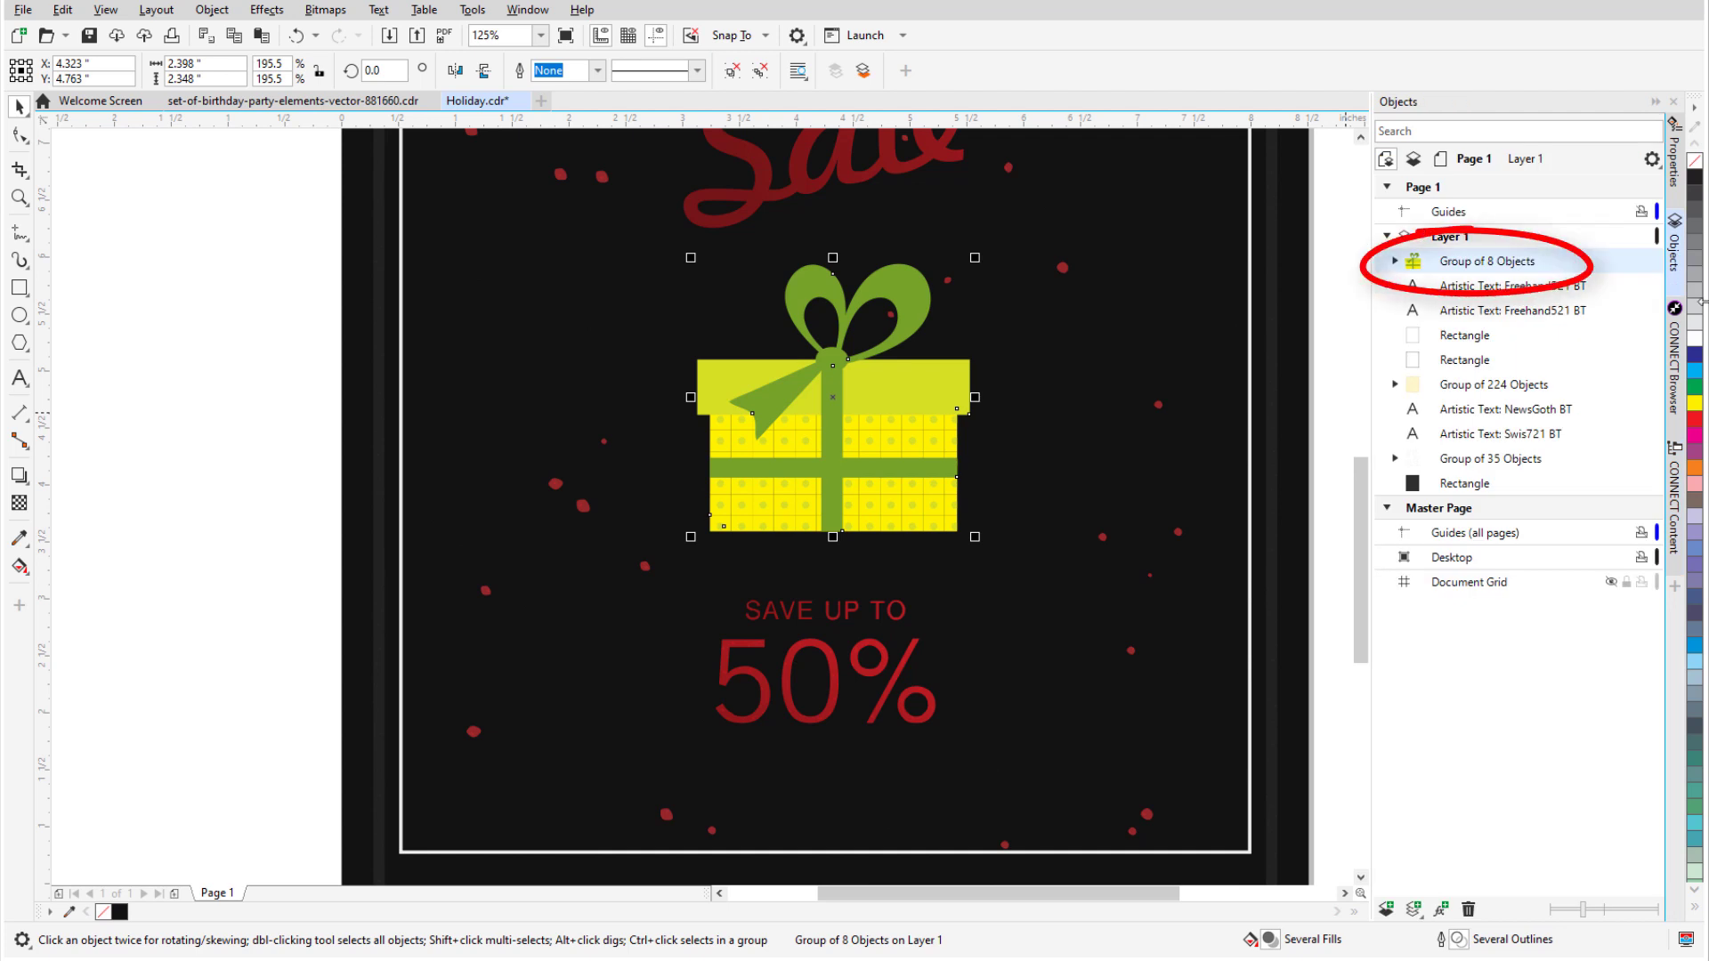
Step: Rename Group of 8 Objects to 'Gift Box', expand it, and select its lid band
right_click(1406, 261)
click(1449, 409)
text(Gift Box)
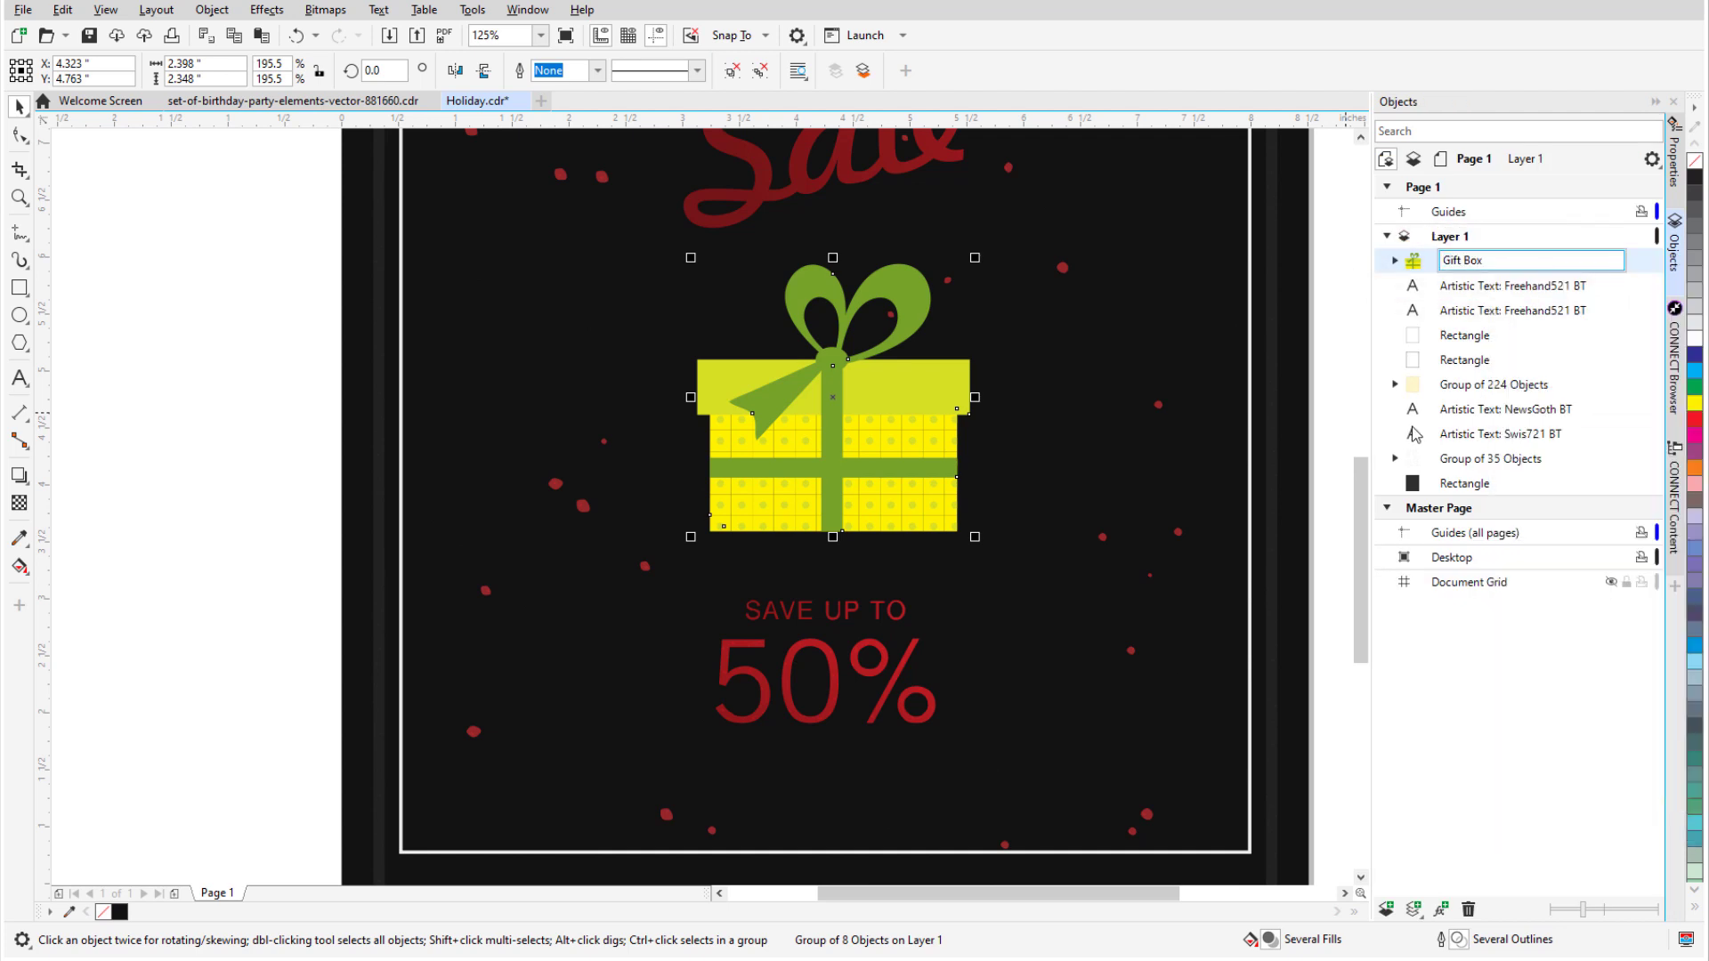
key(Return)
click(1395, 261)
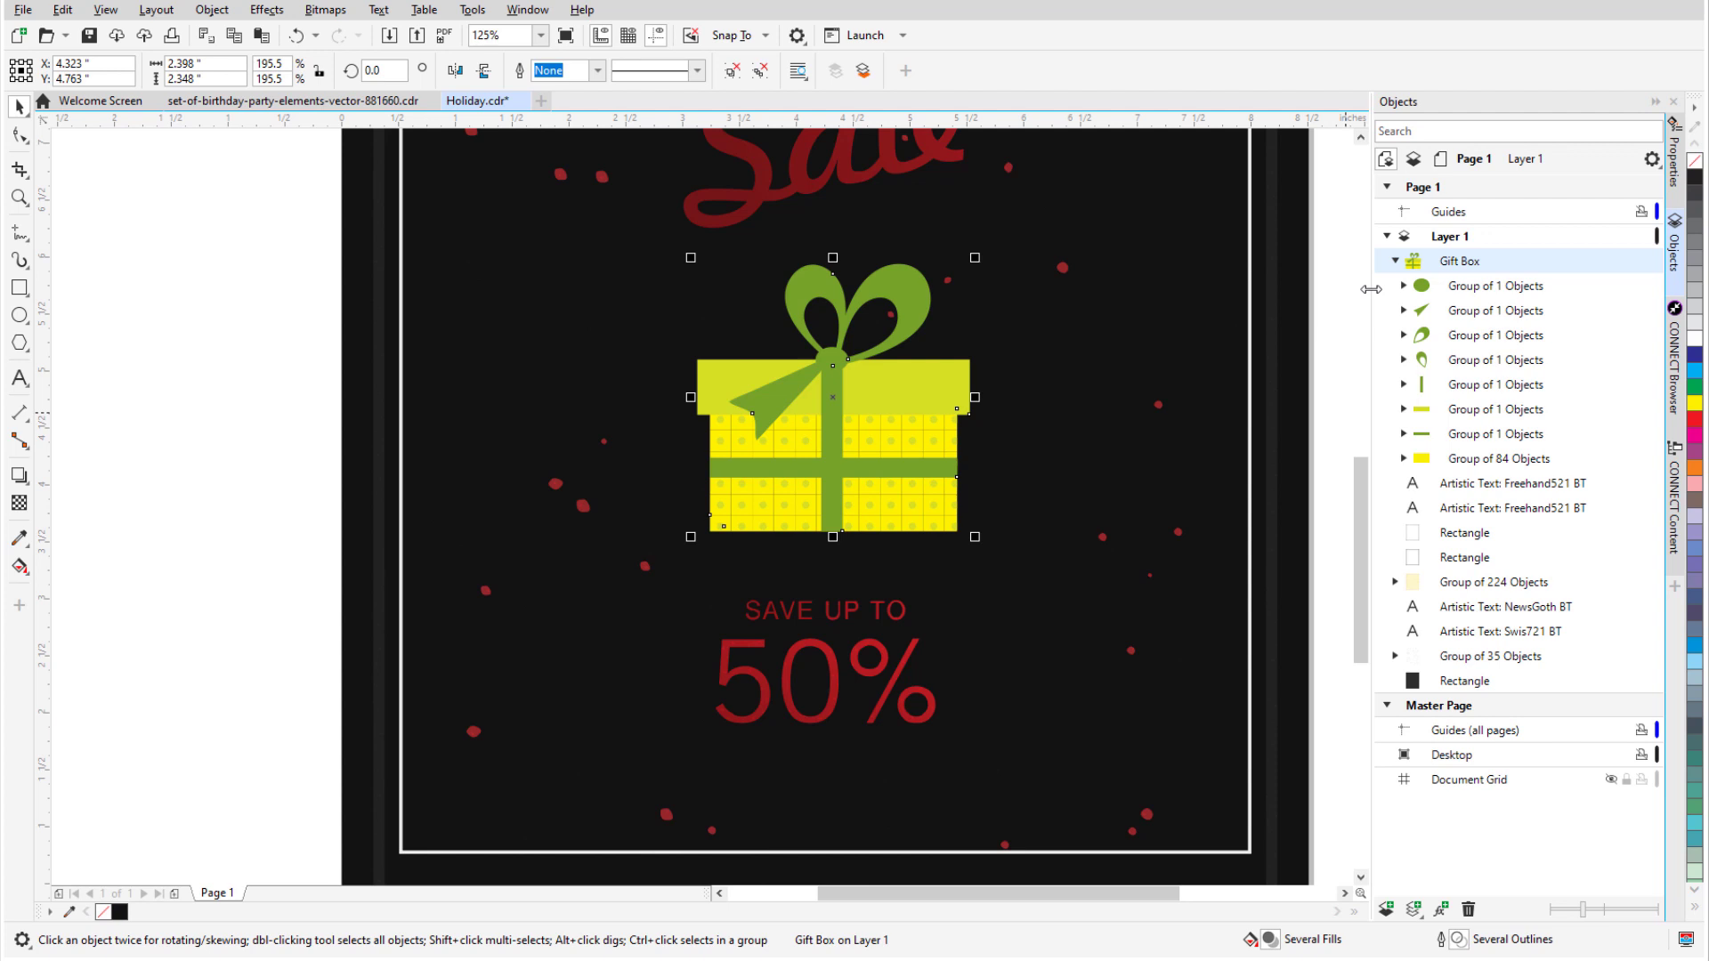
ctrl+click(900, 399)
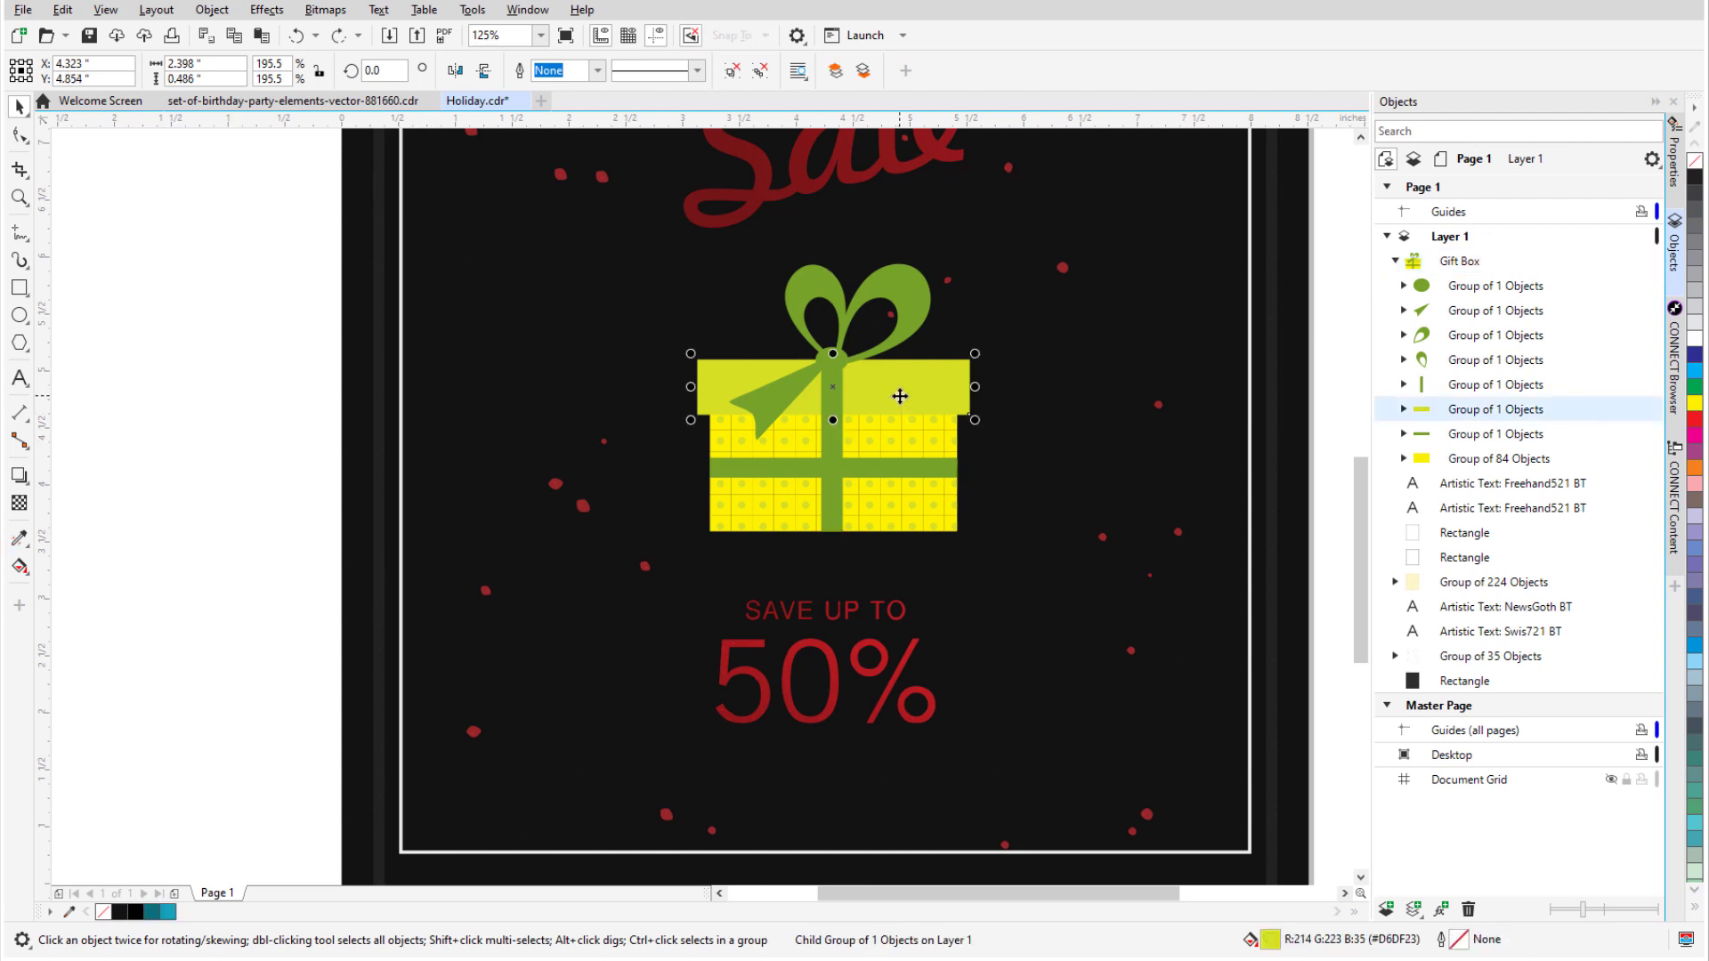
Step: Give the lid a fountain fill from the Sale text's sampled red to light pink, then select the box body
click(1675, 157)
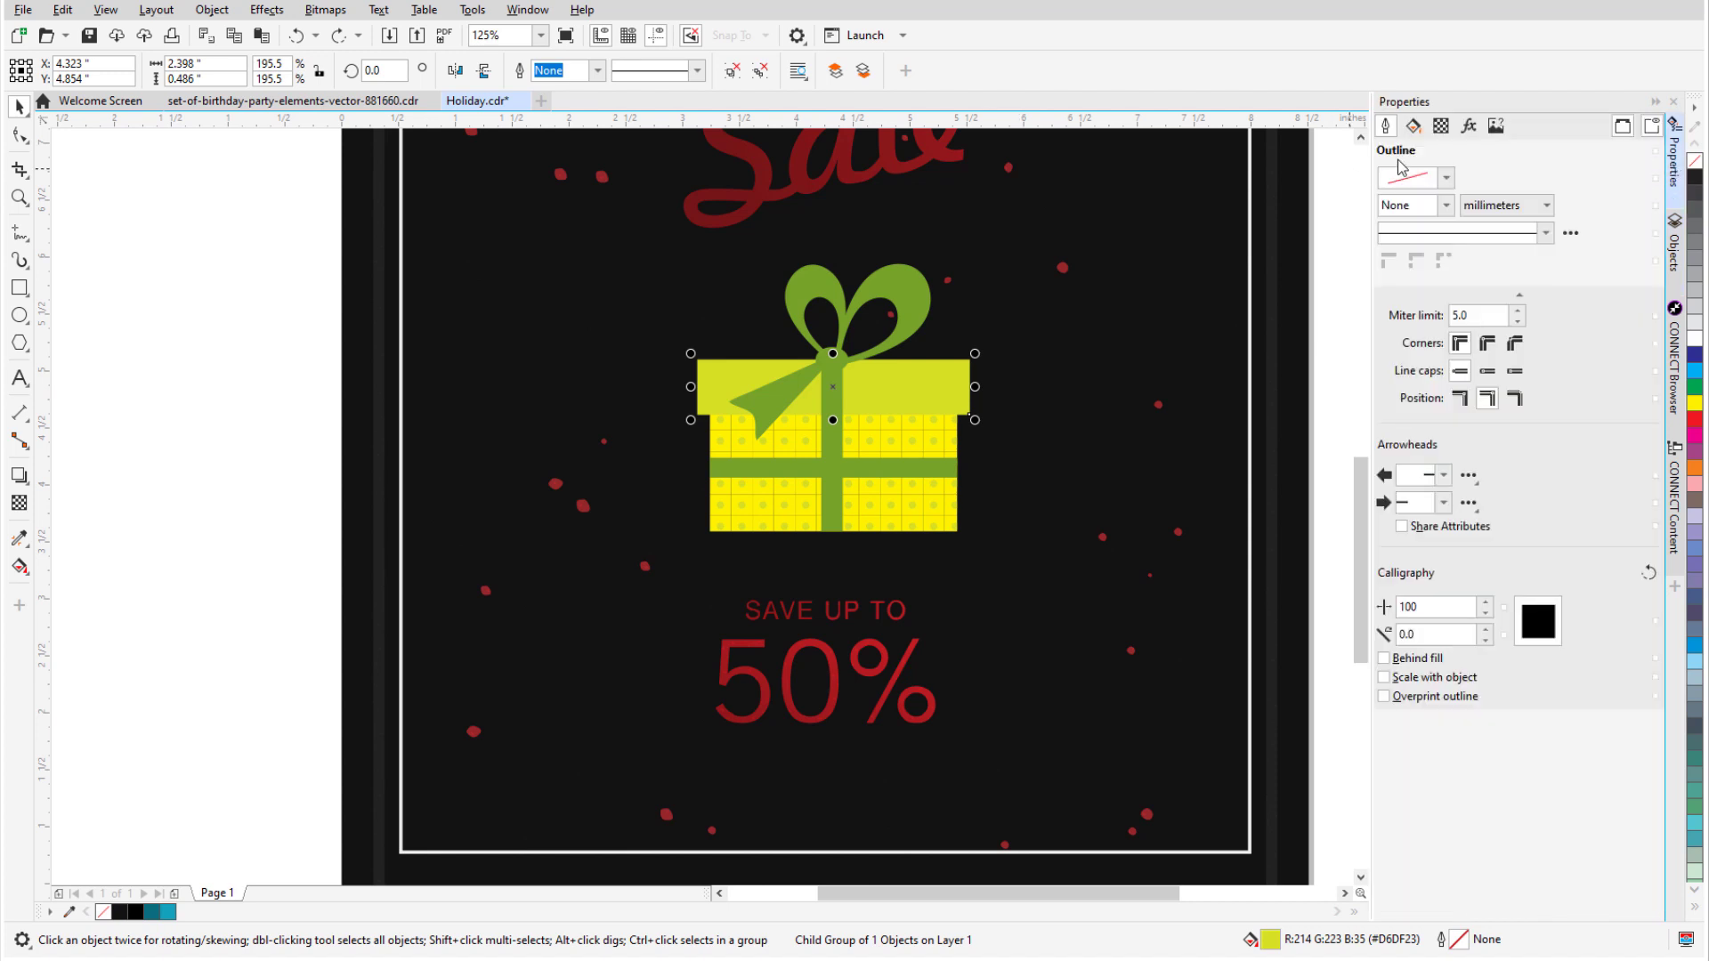
click(1412, 126)
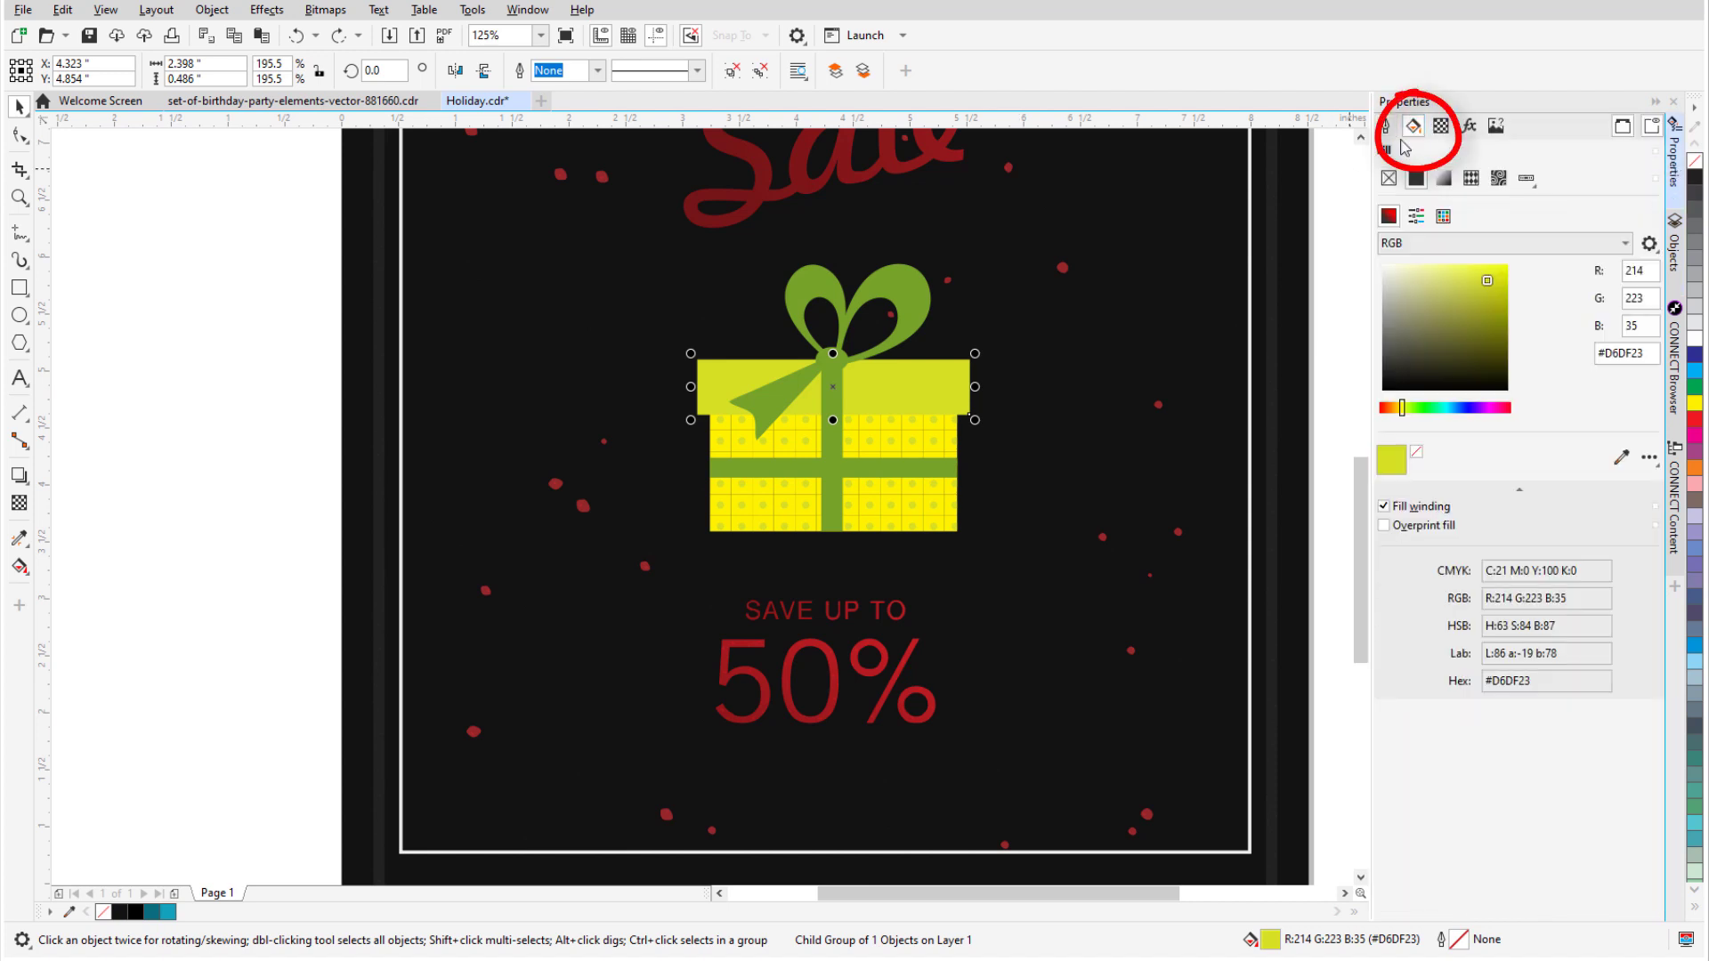
click(1443, 178)
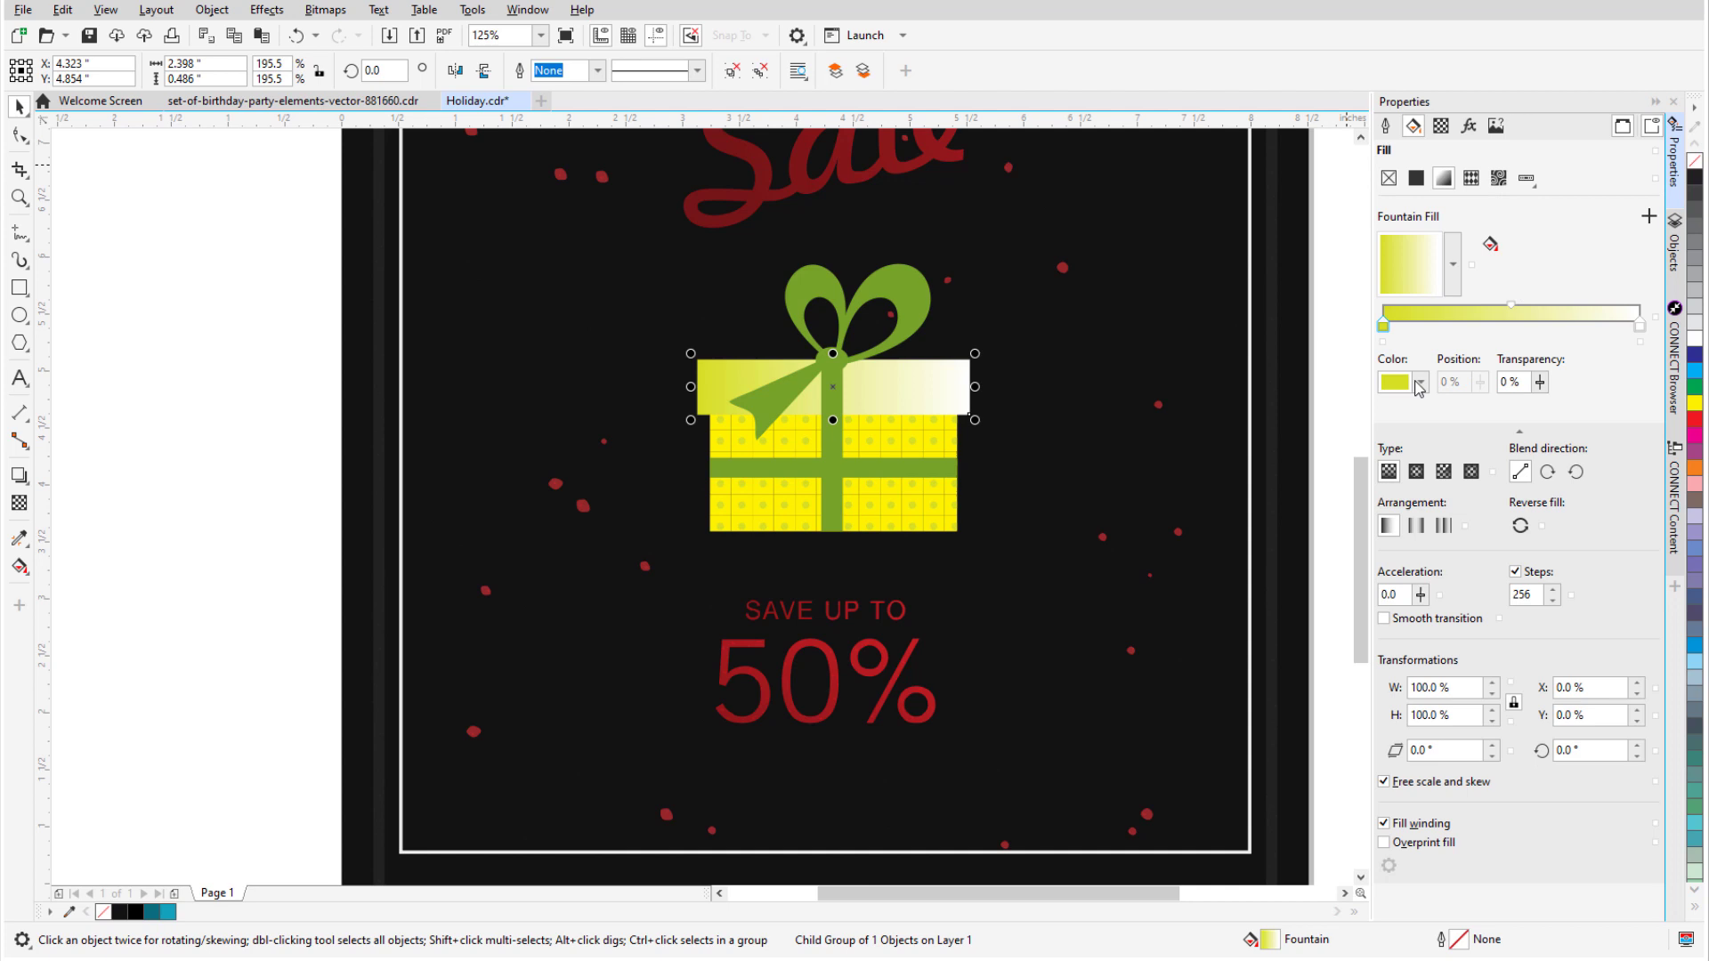
click(1418, 386)
click(1563, 665)
click(751, 191)
click(1639, 324)
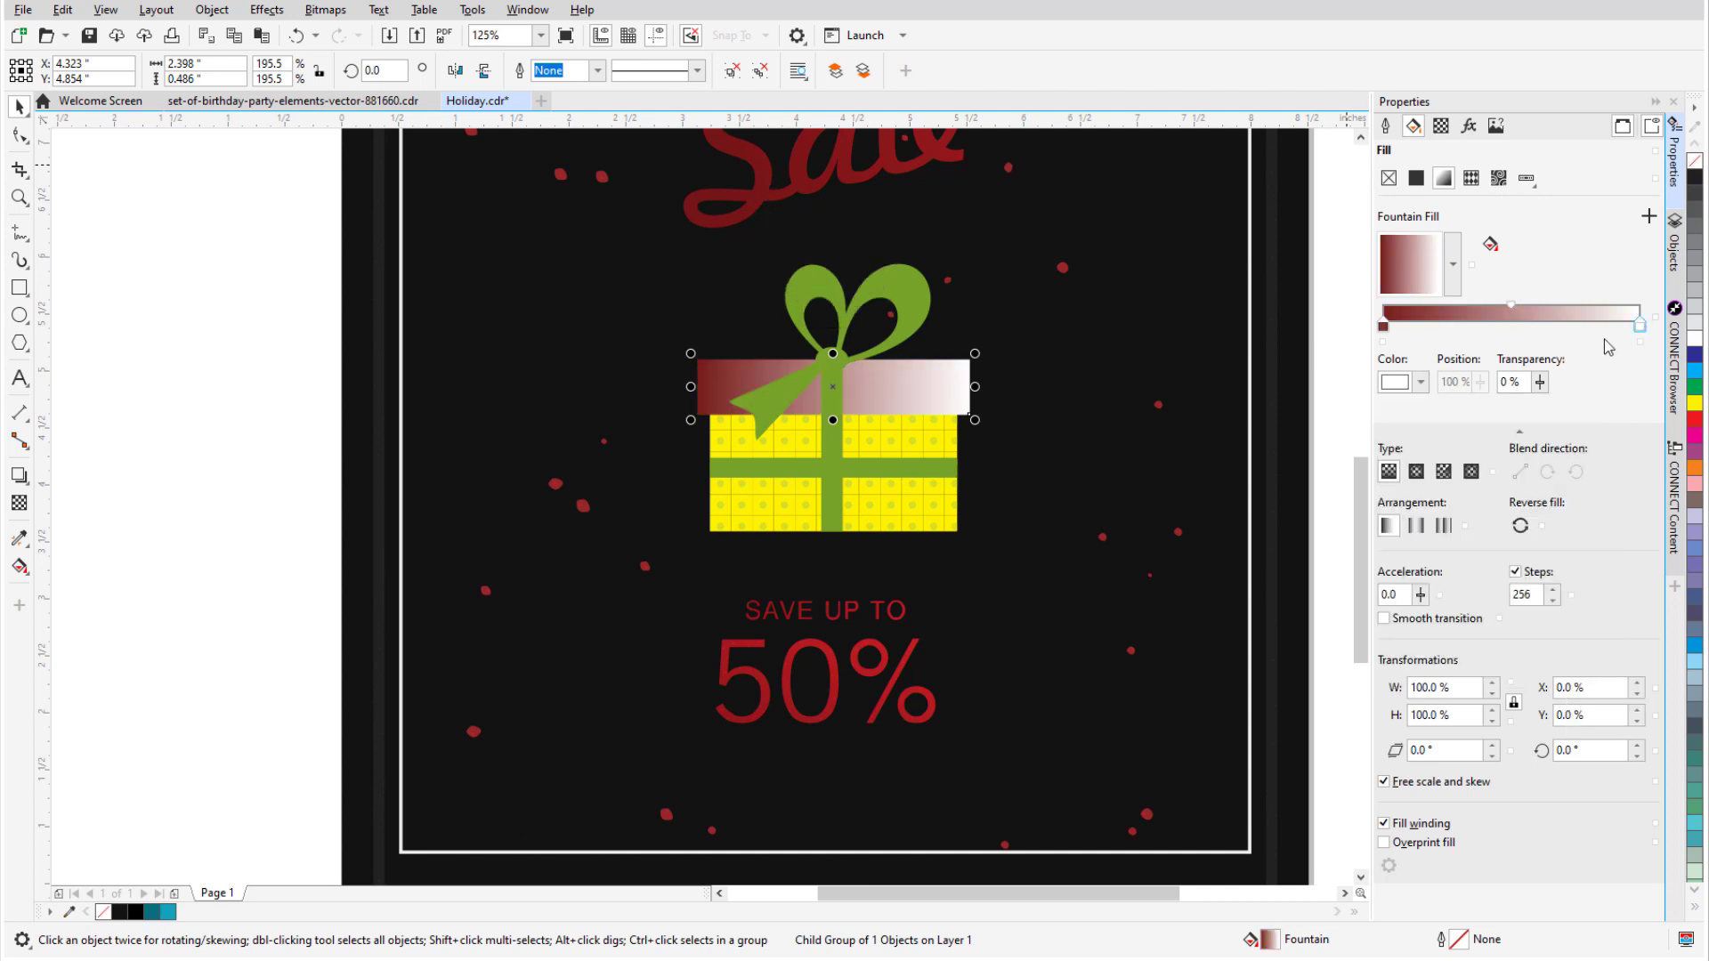
click(1421, 383)
click(1397, 479)
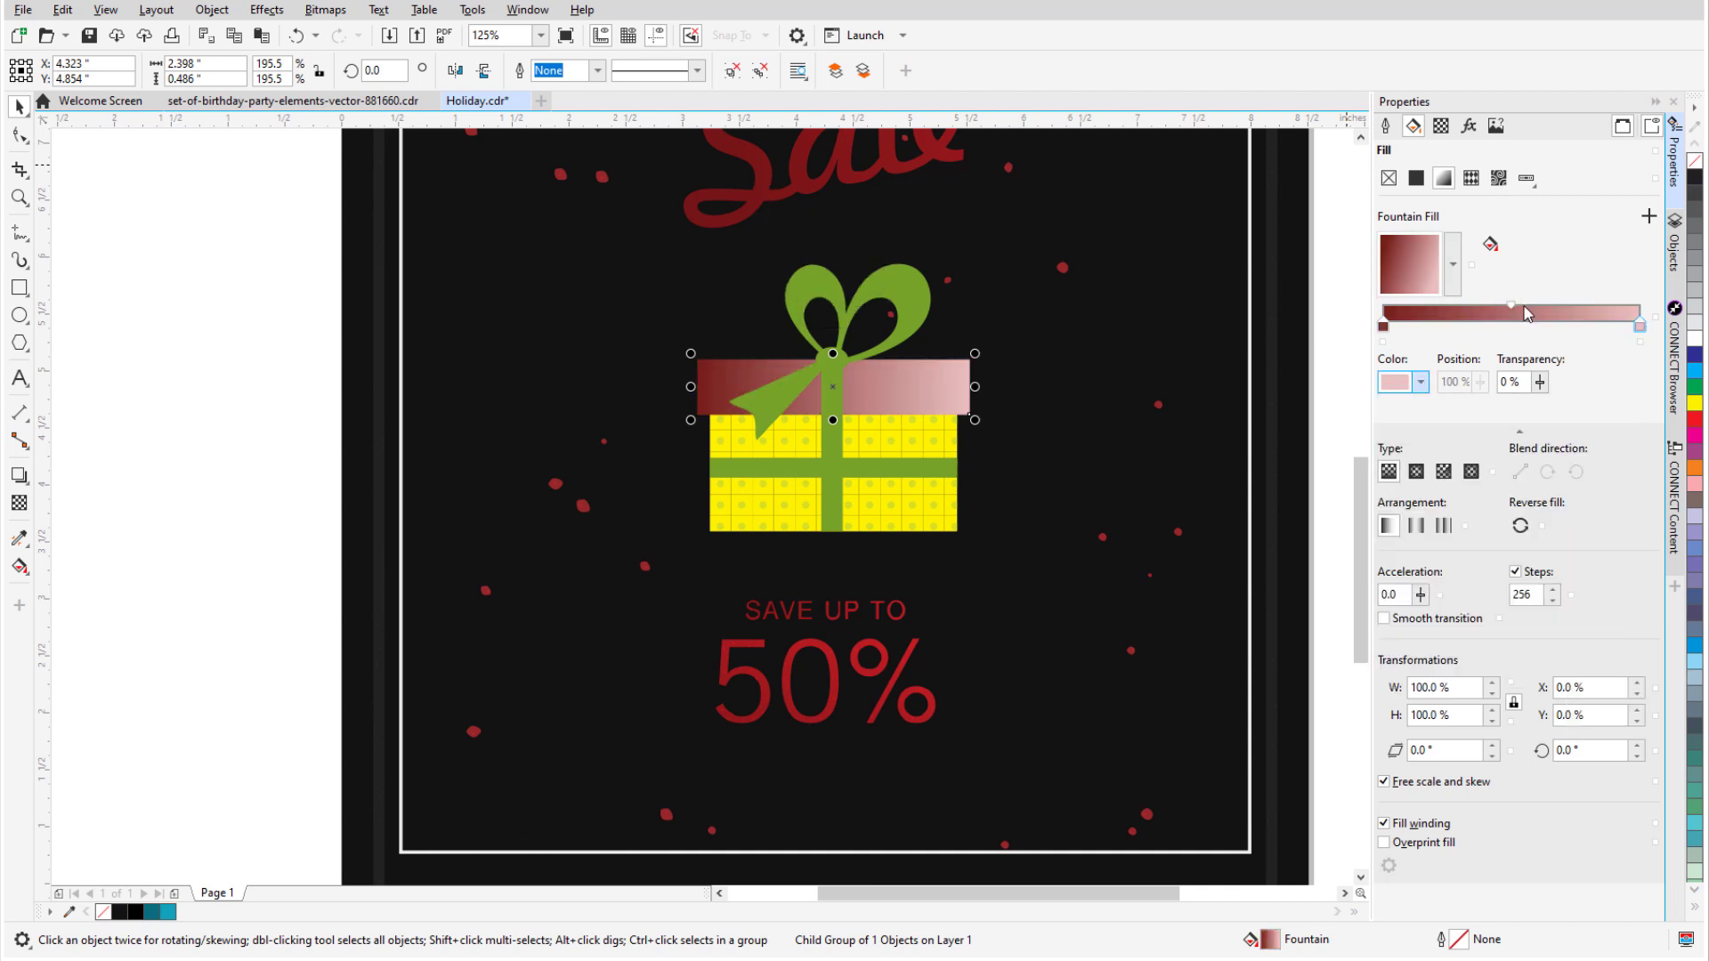
click(1674, 241)
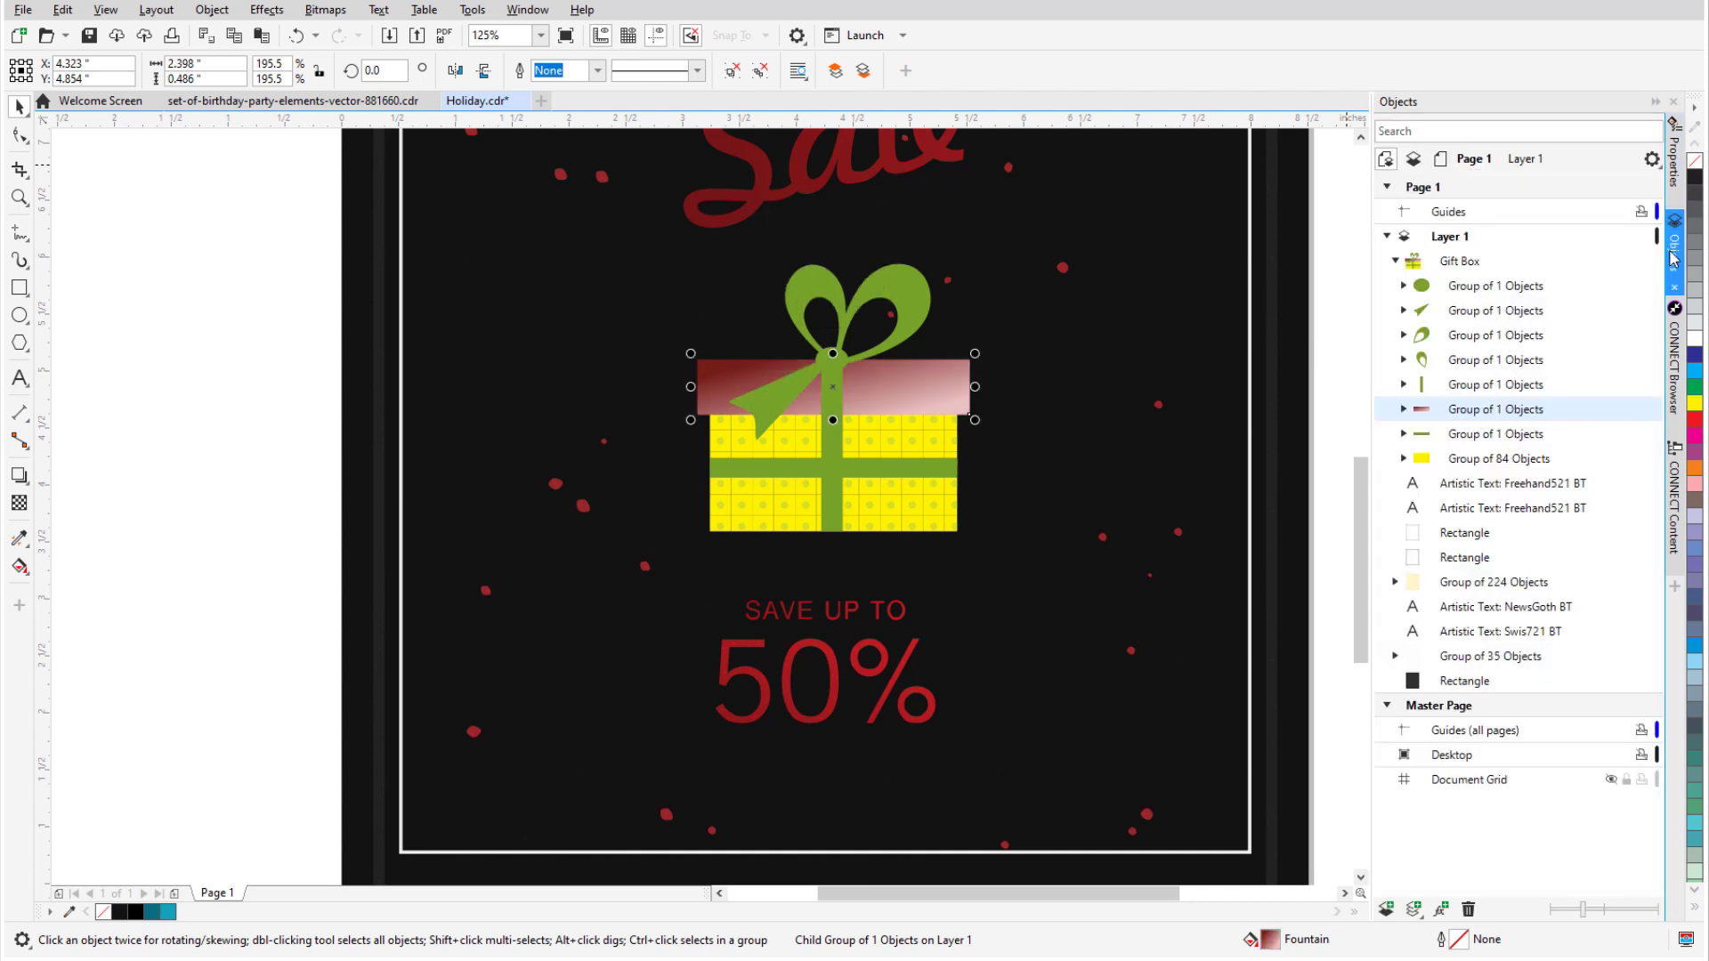
ctrl+click(923, 501)
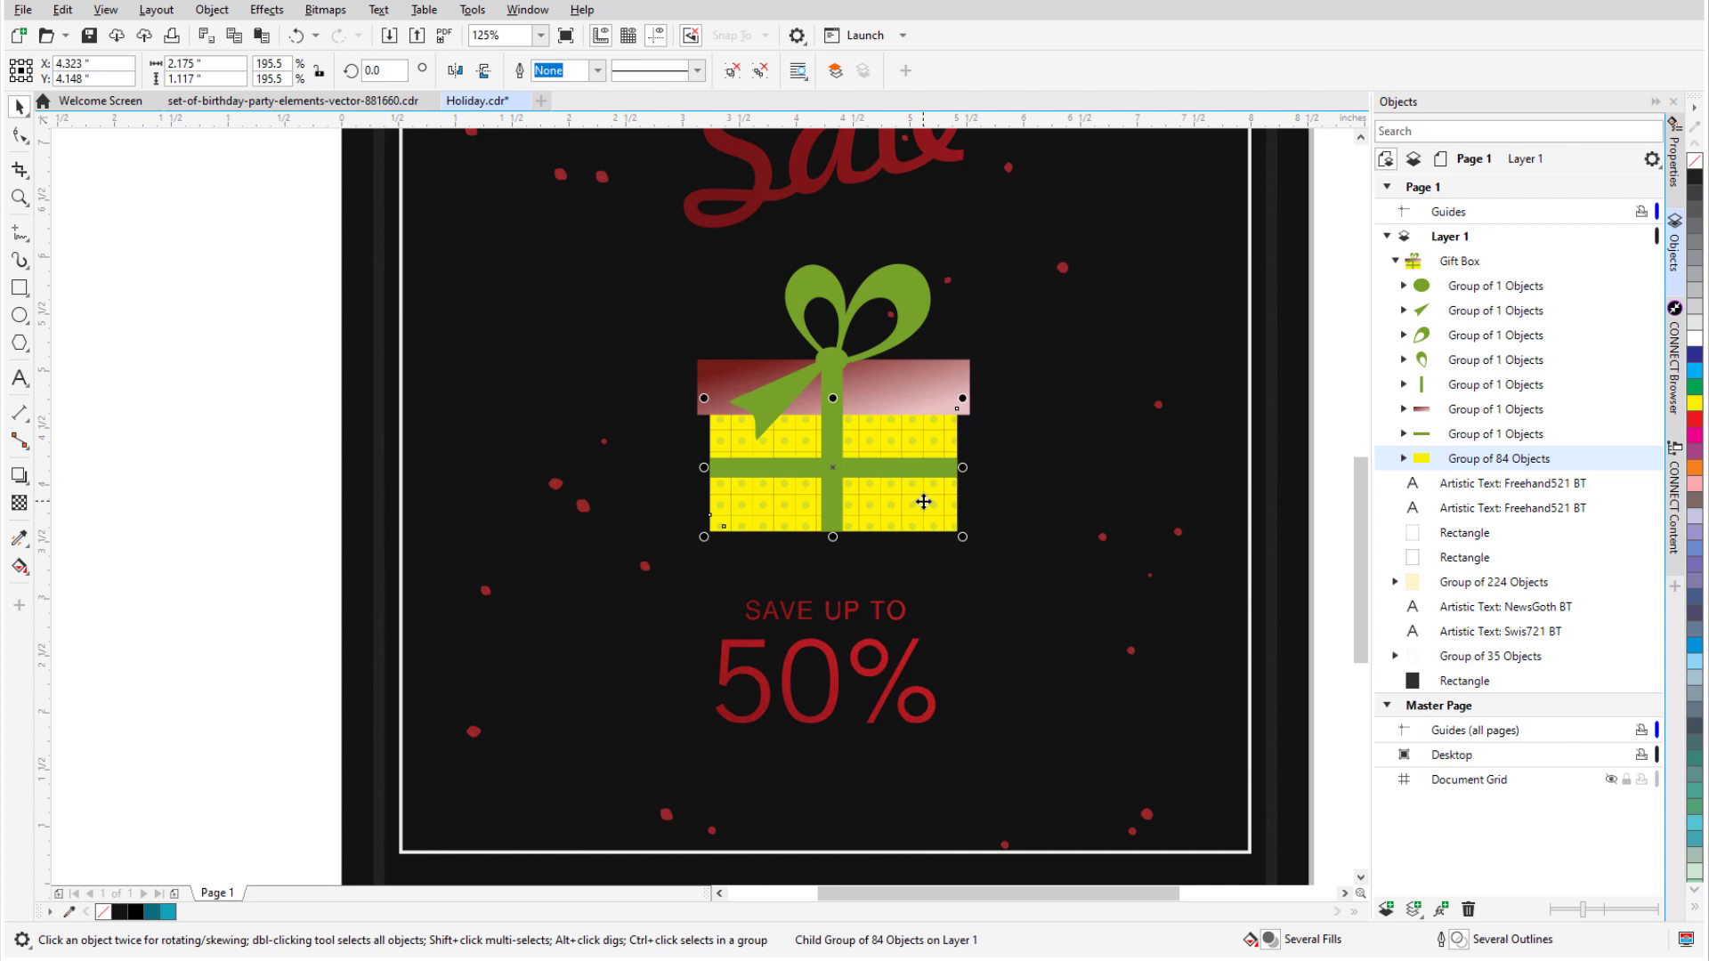
Step: Draw a rectangle over the gift body and copy the lid's red-to-pink gradient onto it
double_click(19, 286)
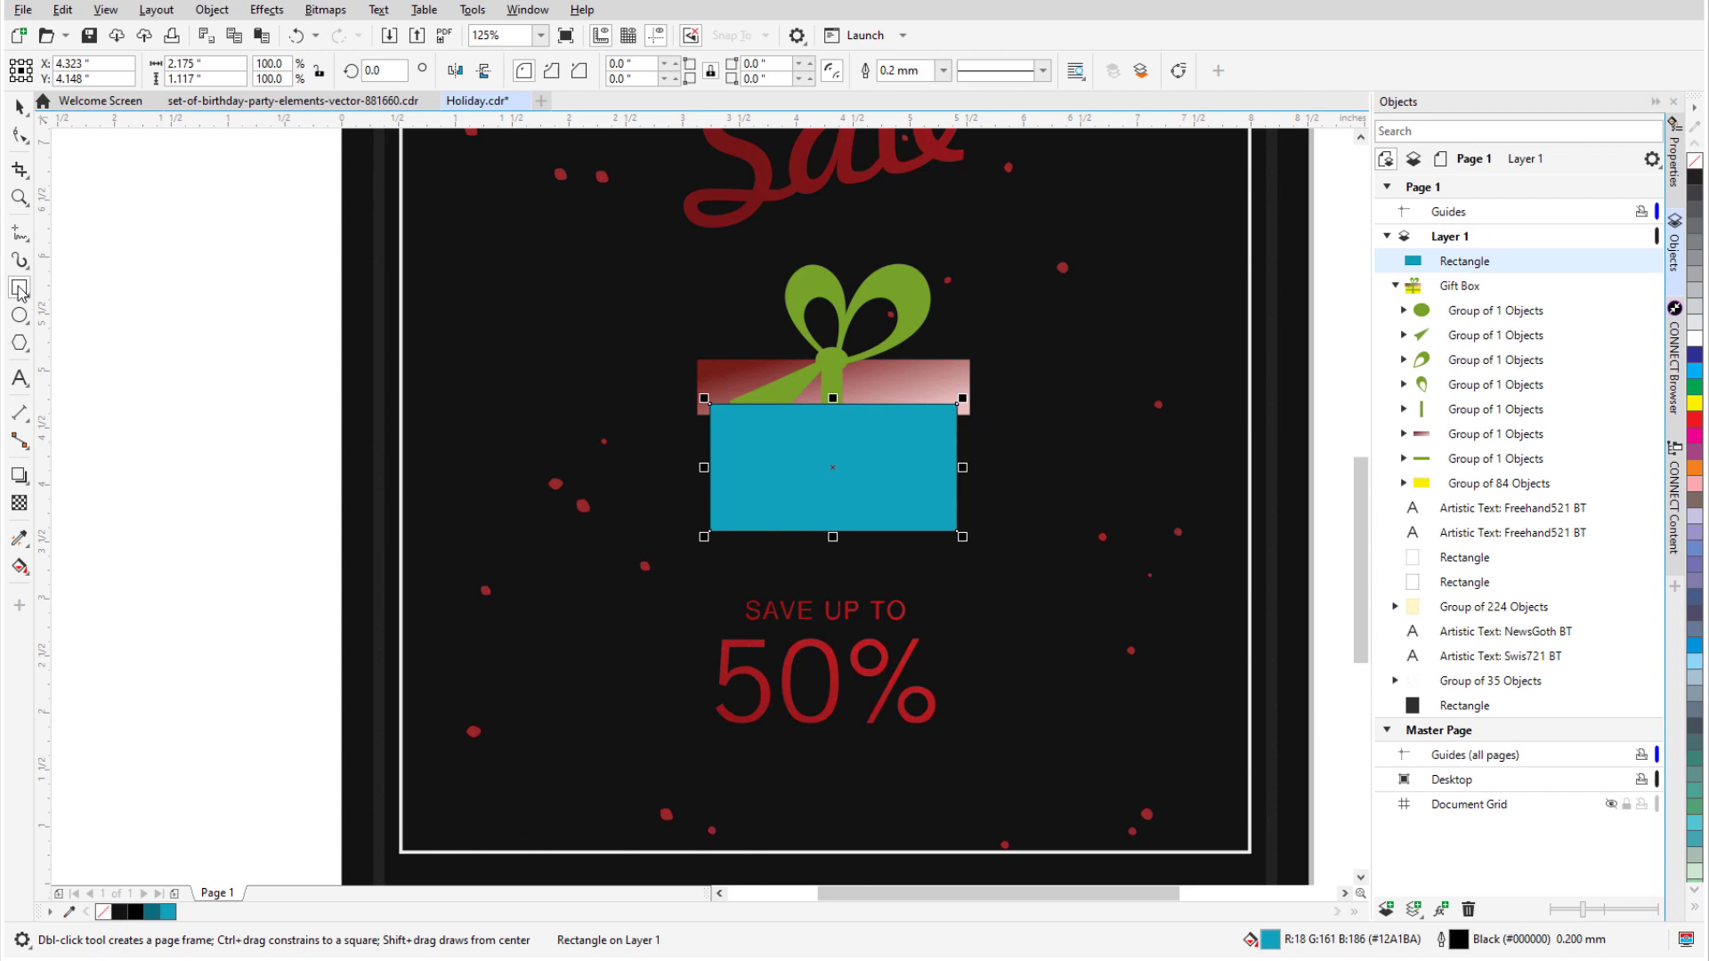
click(25, 541)
click(192, 564)
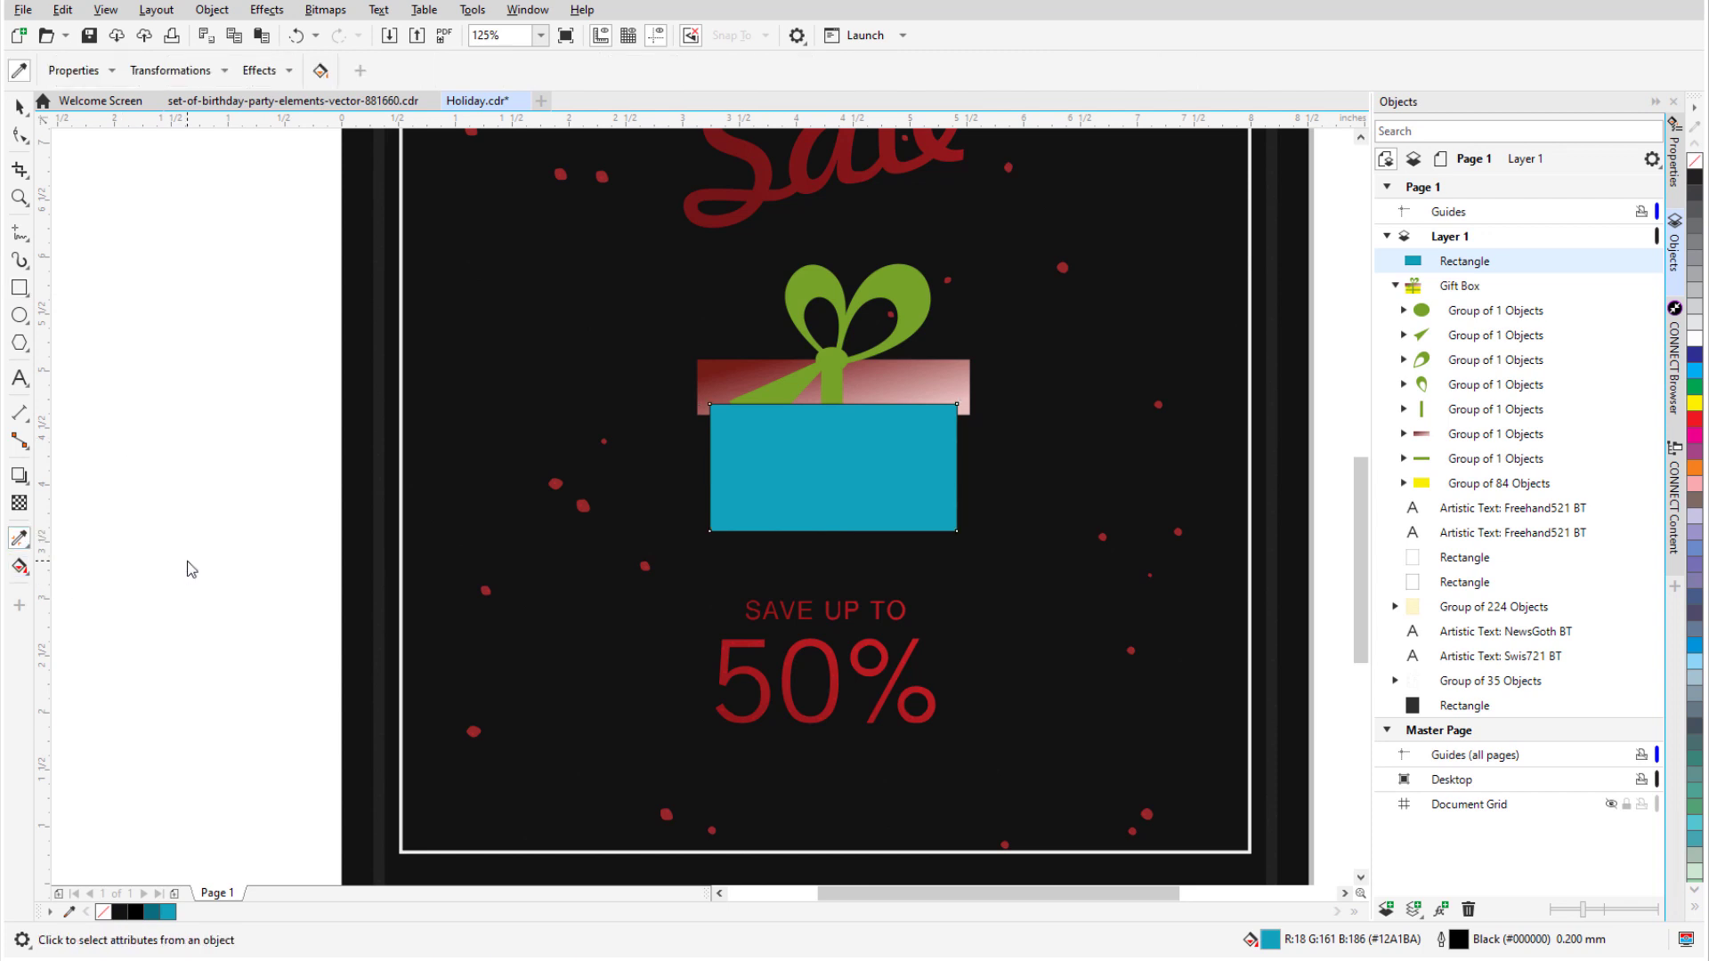
click(709, 389)
click(870, 474)
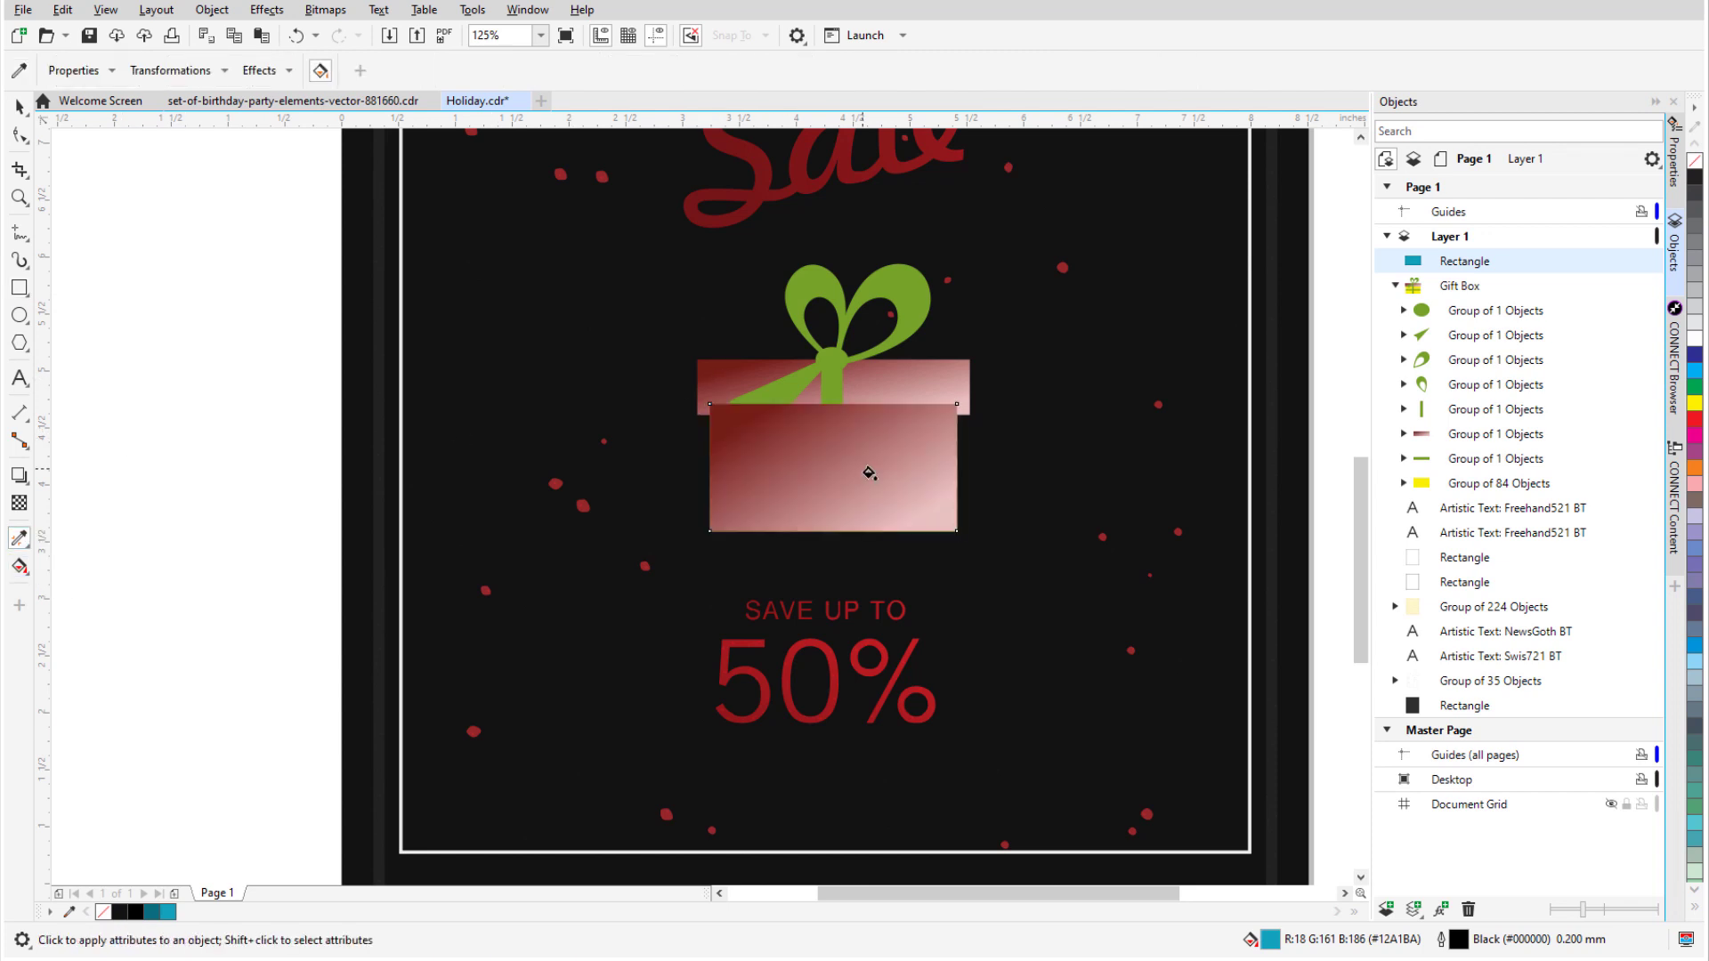
mouse_move(1465, 260)
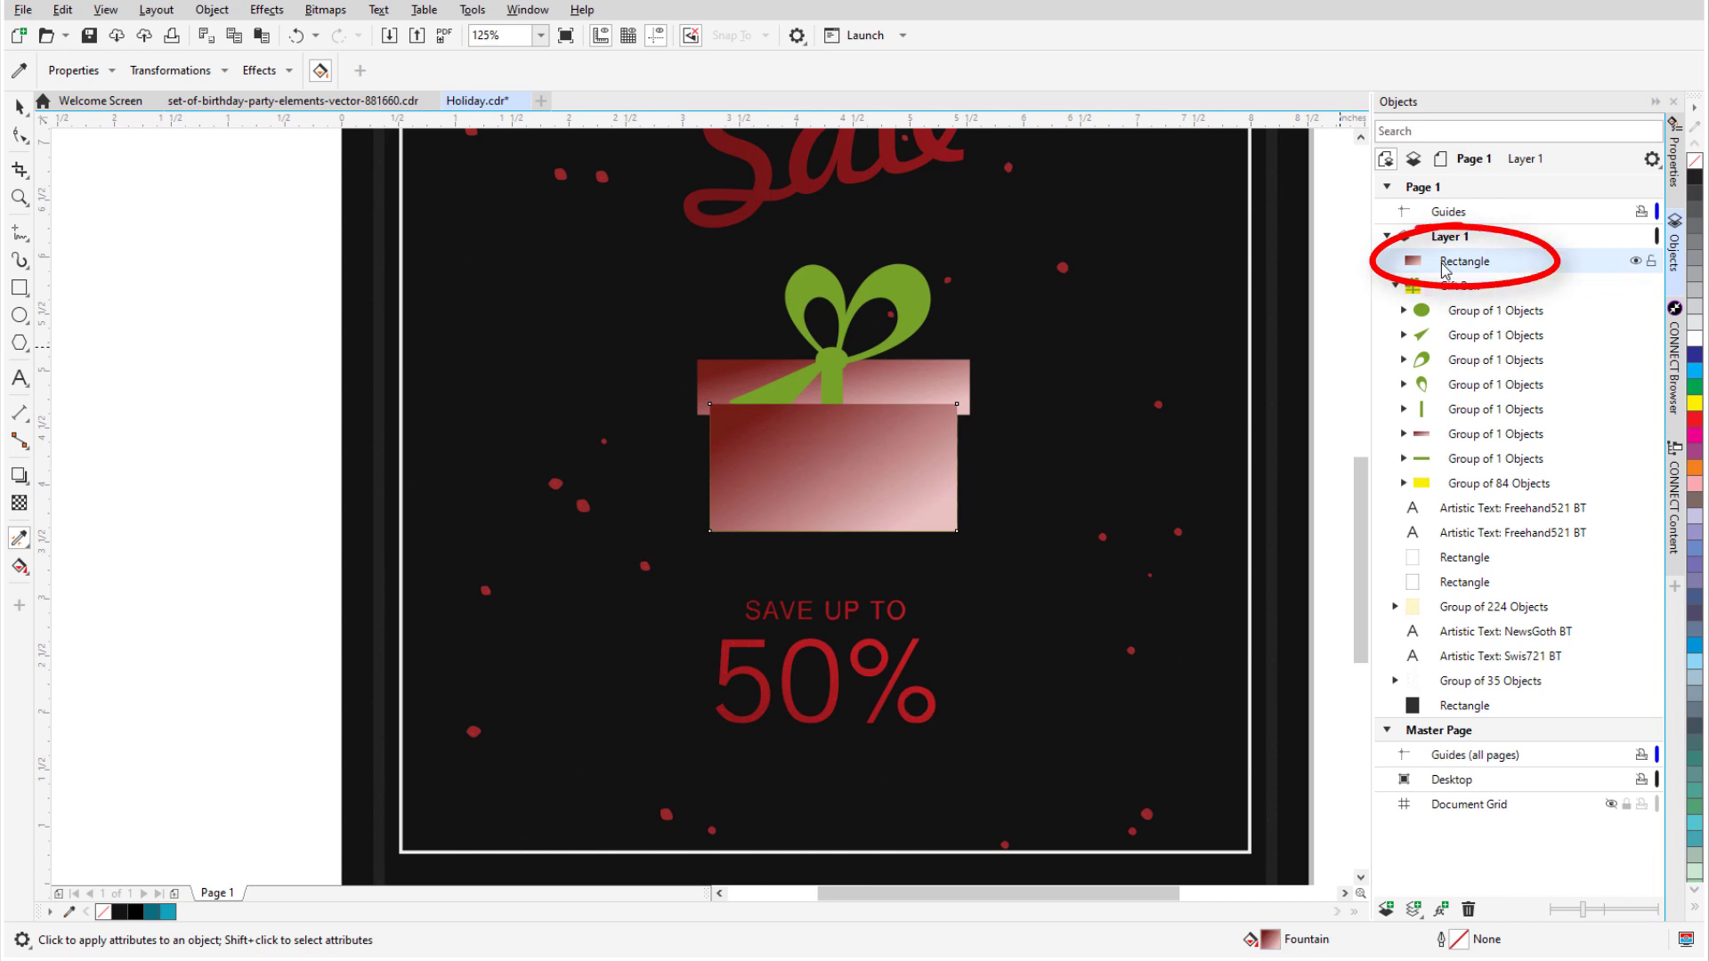
Step: Move the new rectangle into the Gift Box group and delete the old yellow patterned body
drag(1442, 268, 1419, 482)
mouse_move(1498, 484)
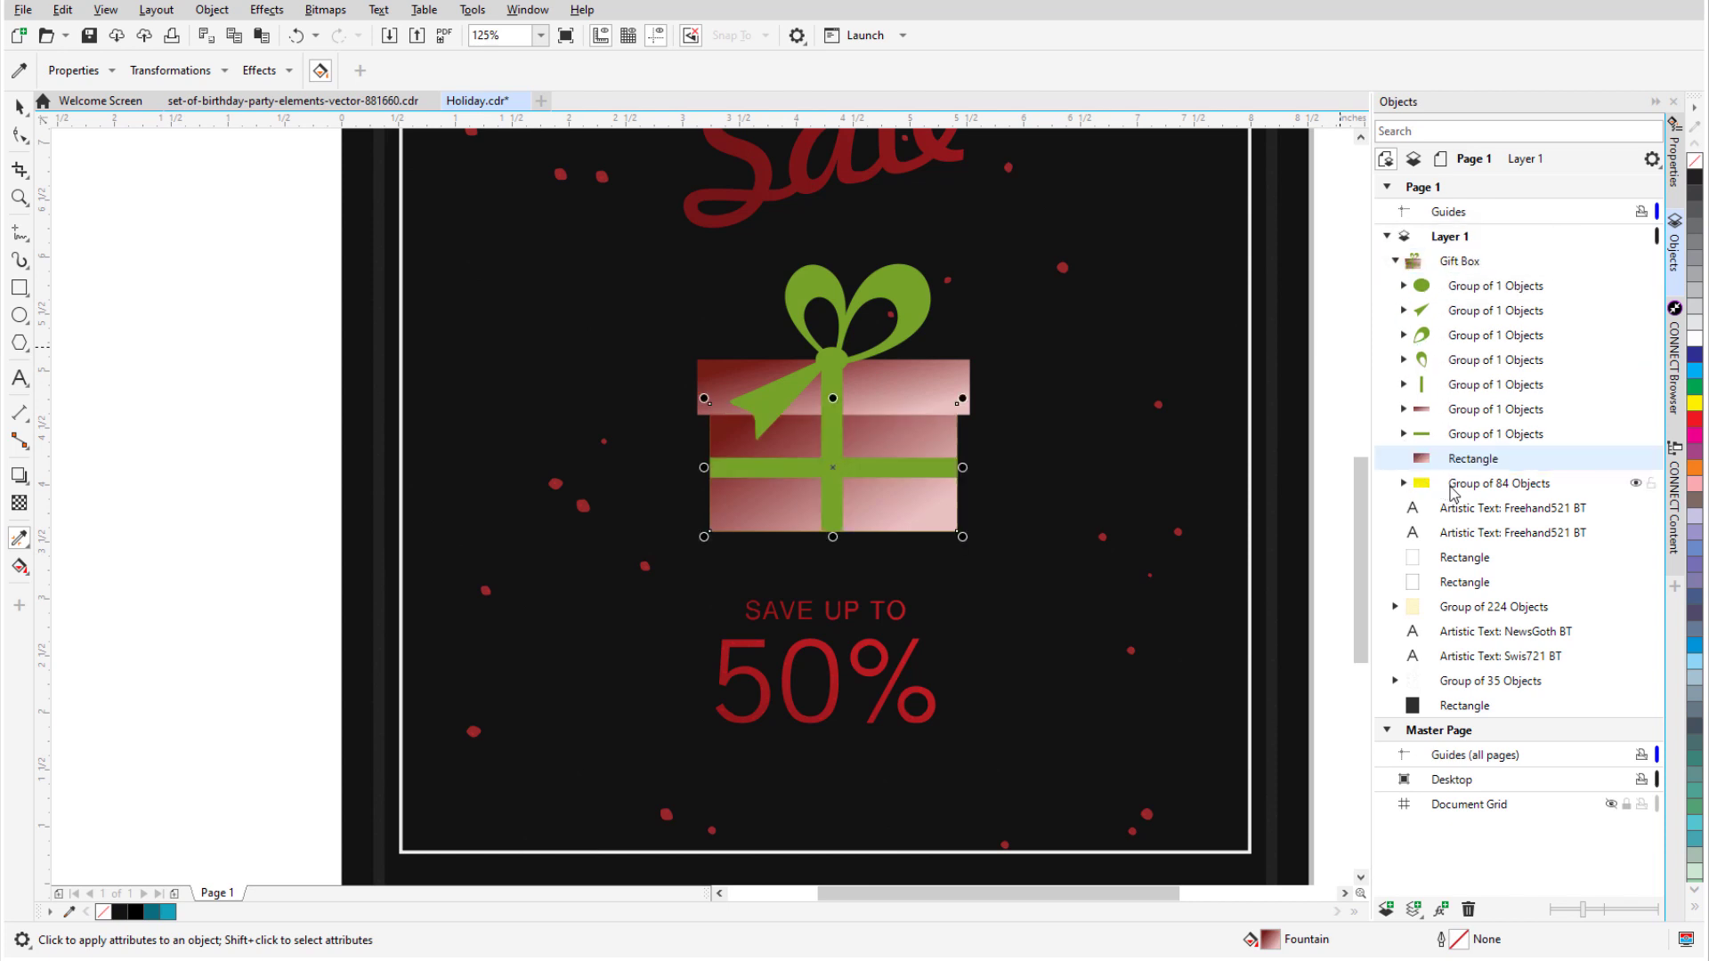
right_click(1454, 492)
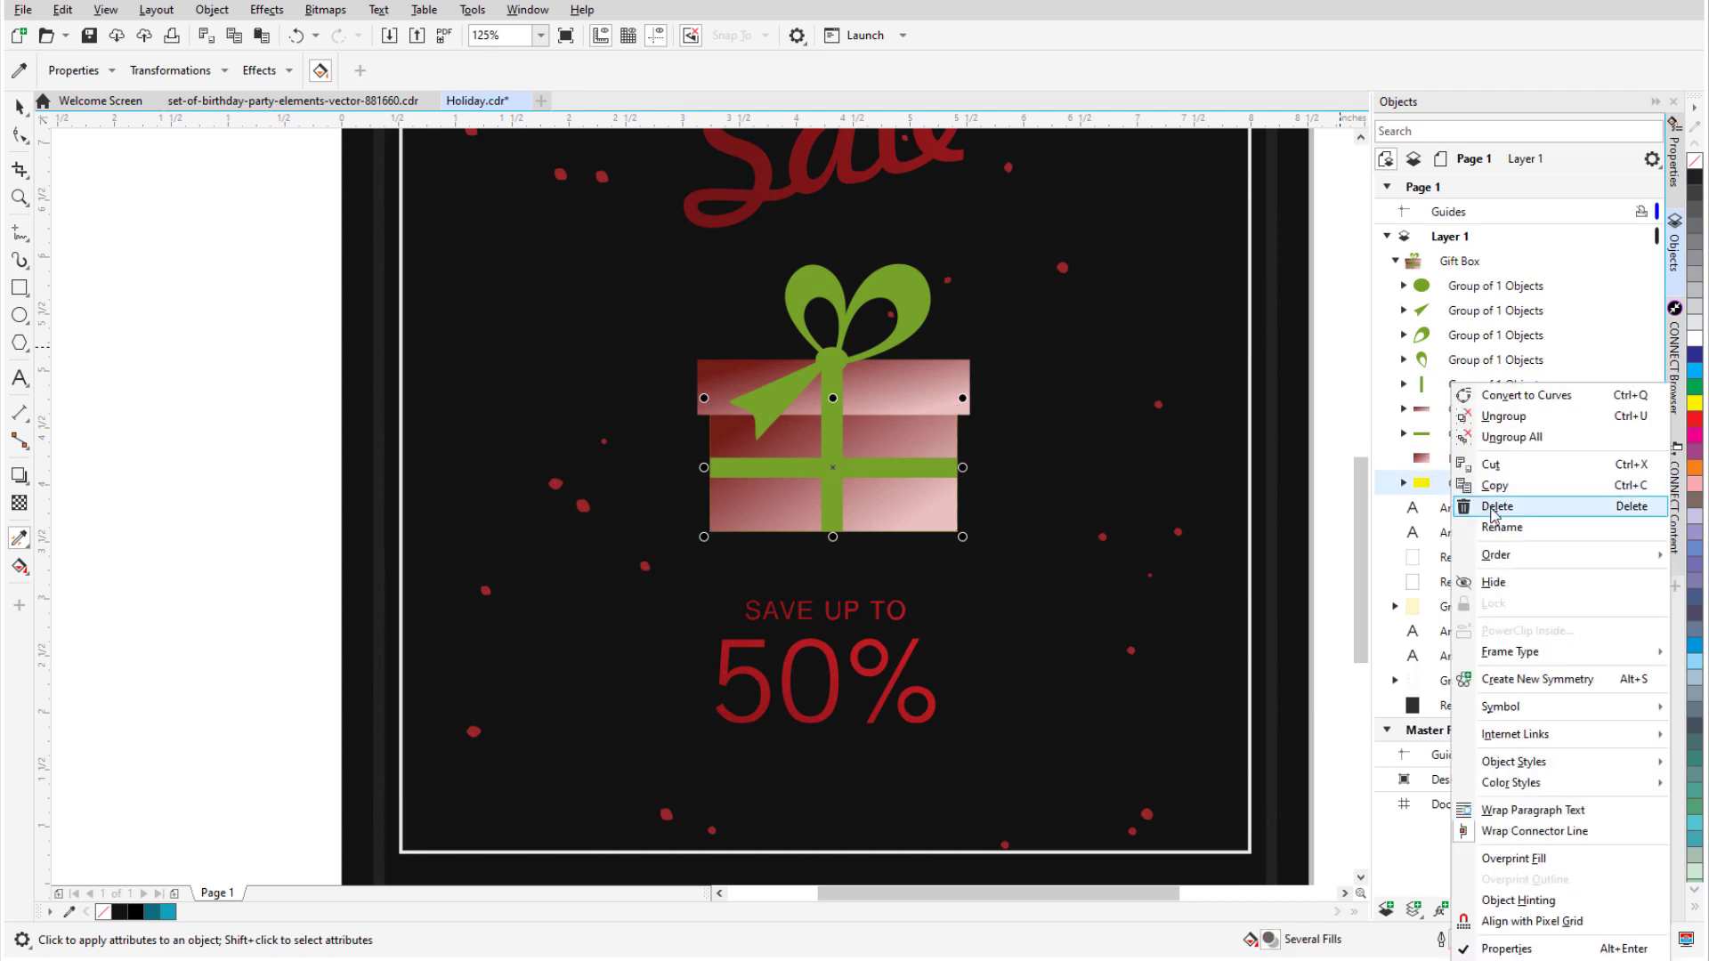
click(1333, 559)
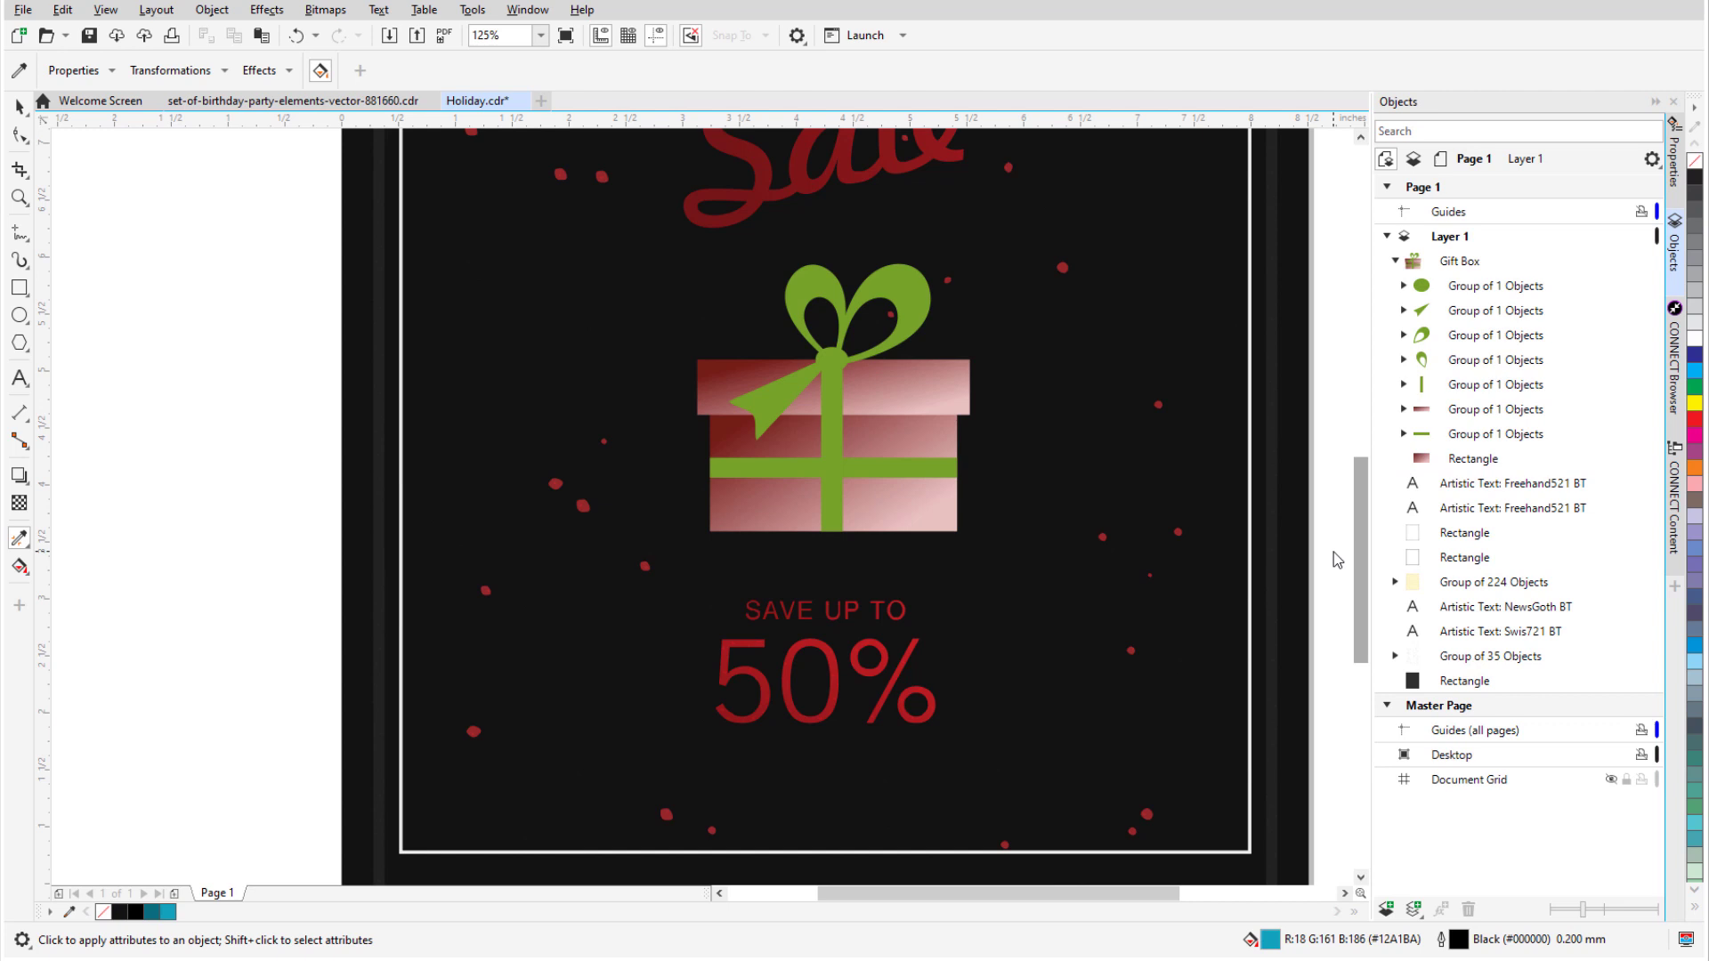
Step: Give the selected bow and ribbon pieces a fountain fill starting at olive-gold #A39728
click(1516, 285)
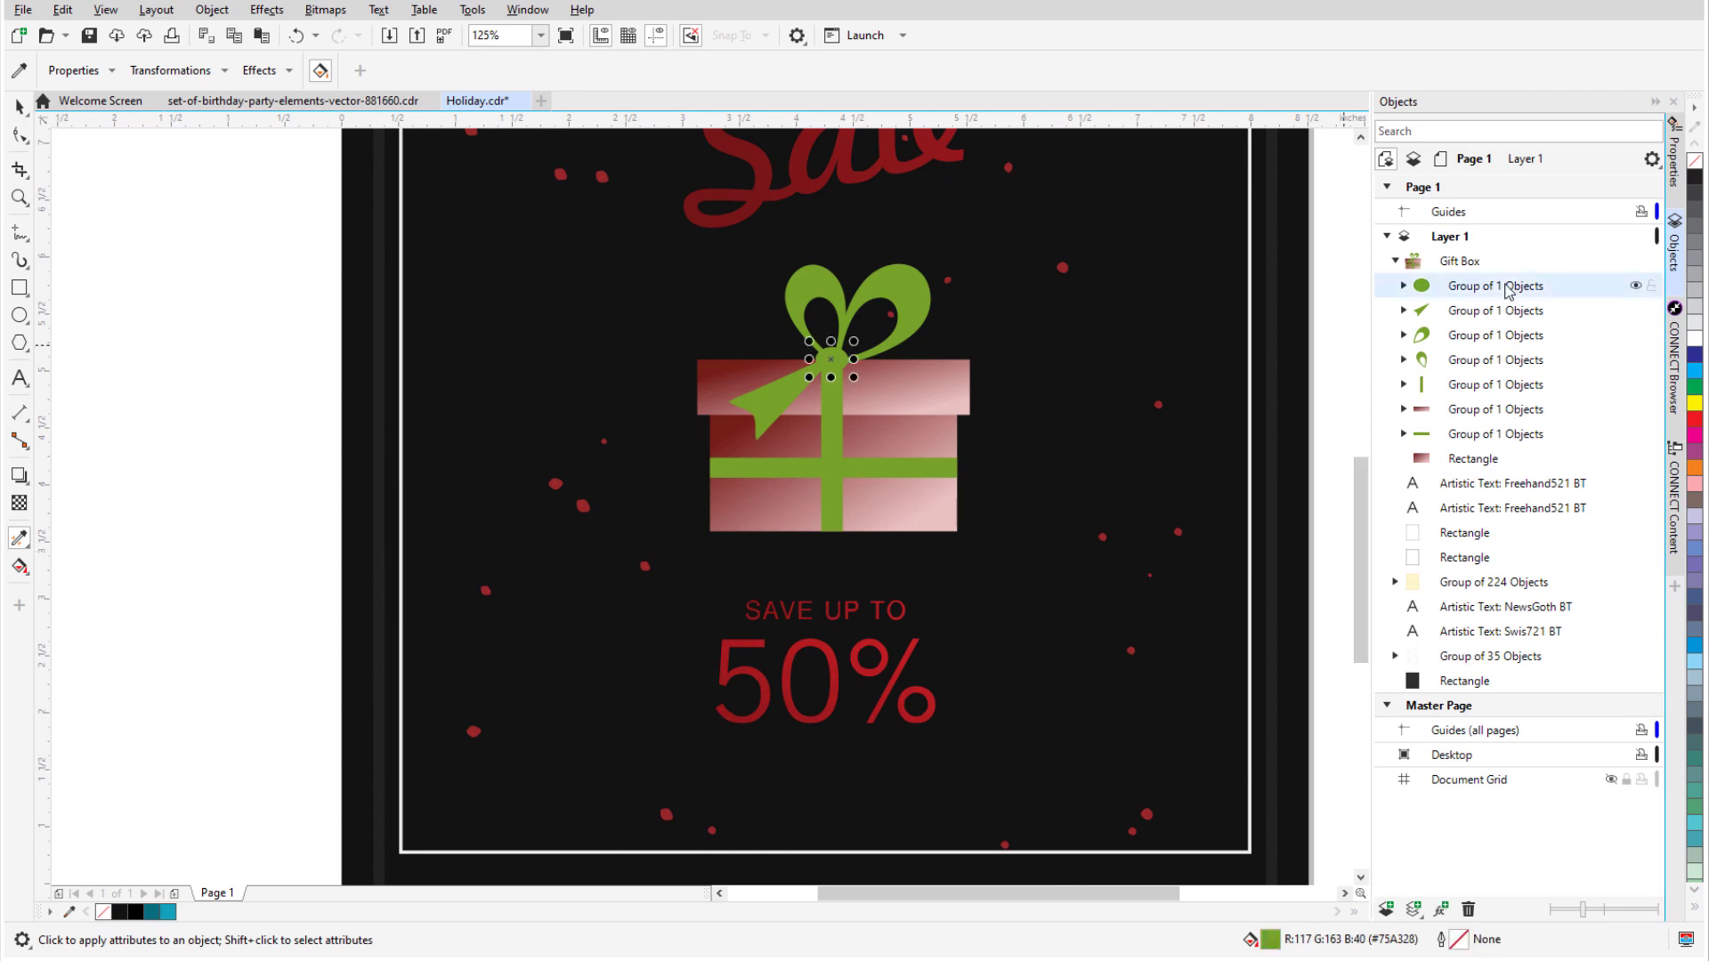
shift+click(1493, 334)
shift+click(1496, 388)
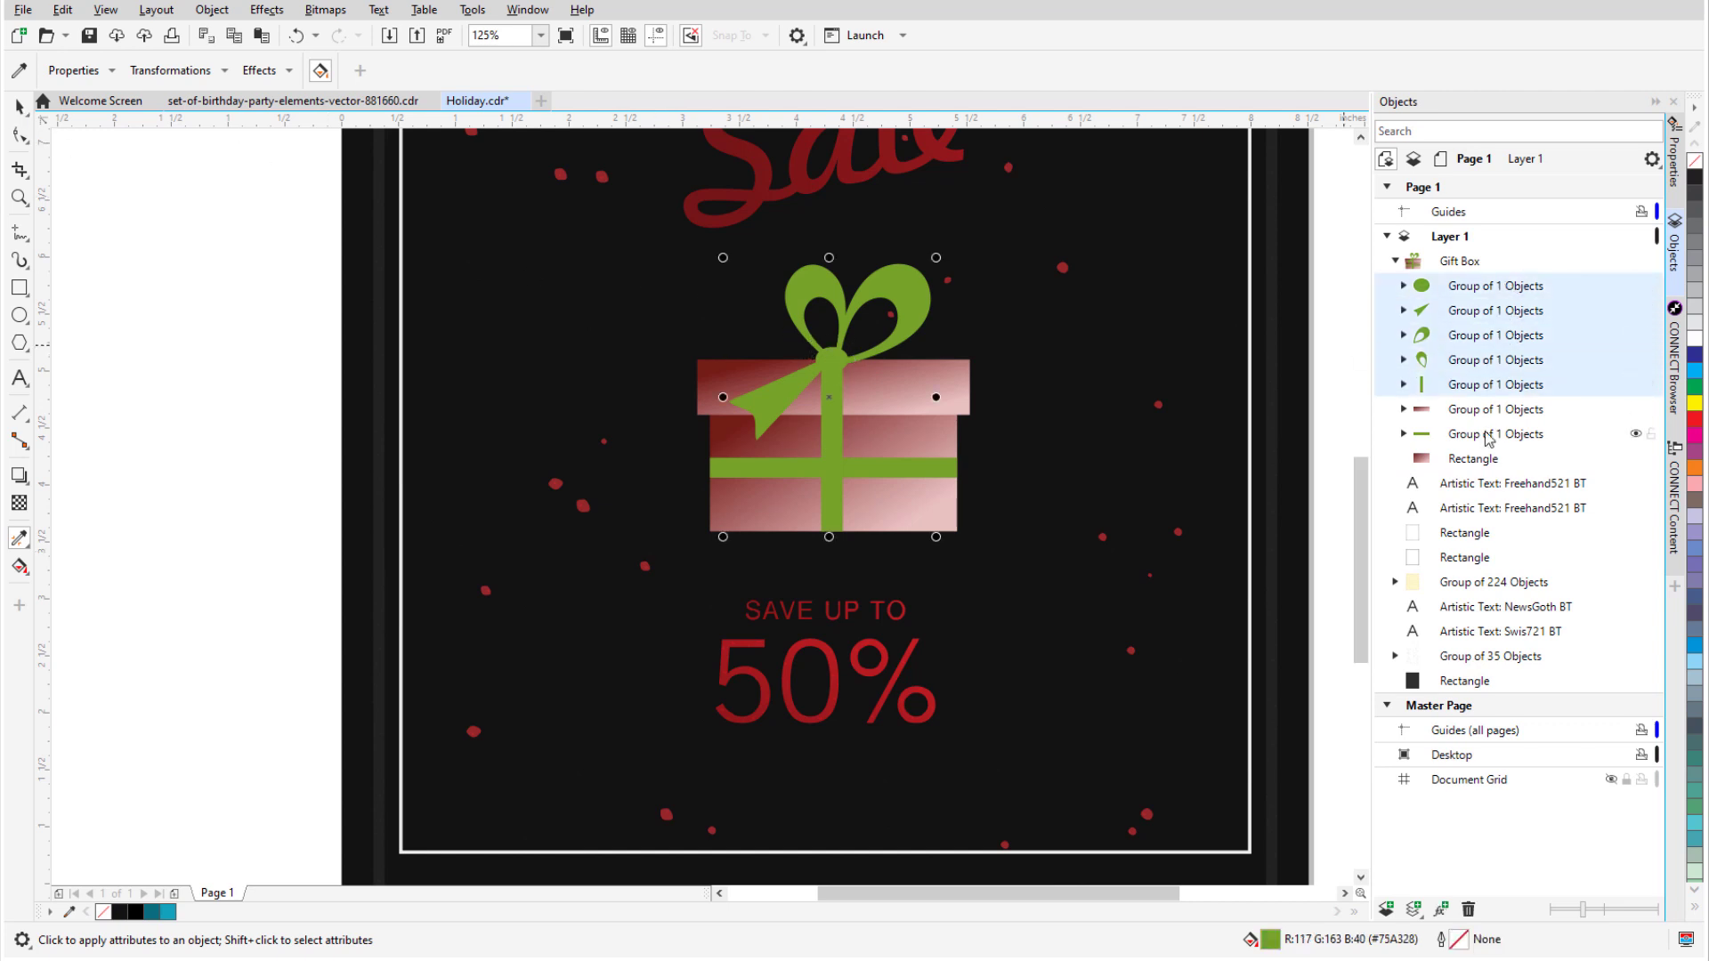
ctrl+click(1490, 436)
click(1677, 170)
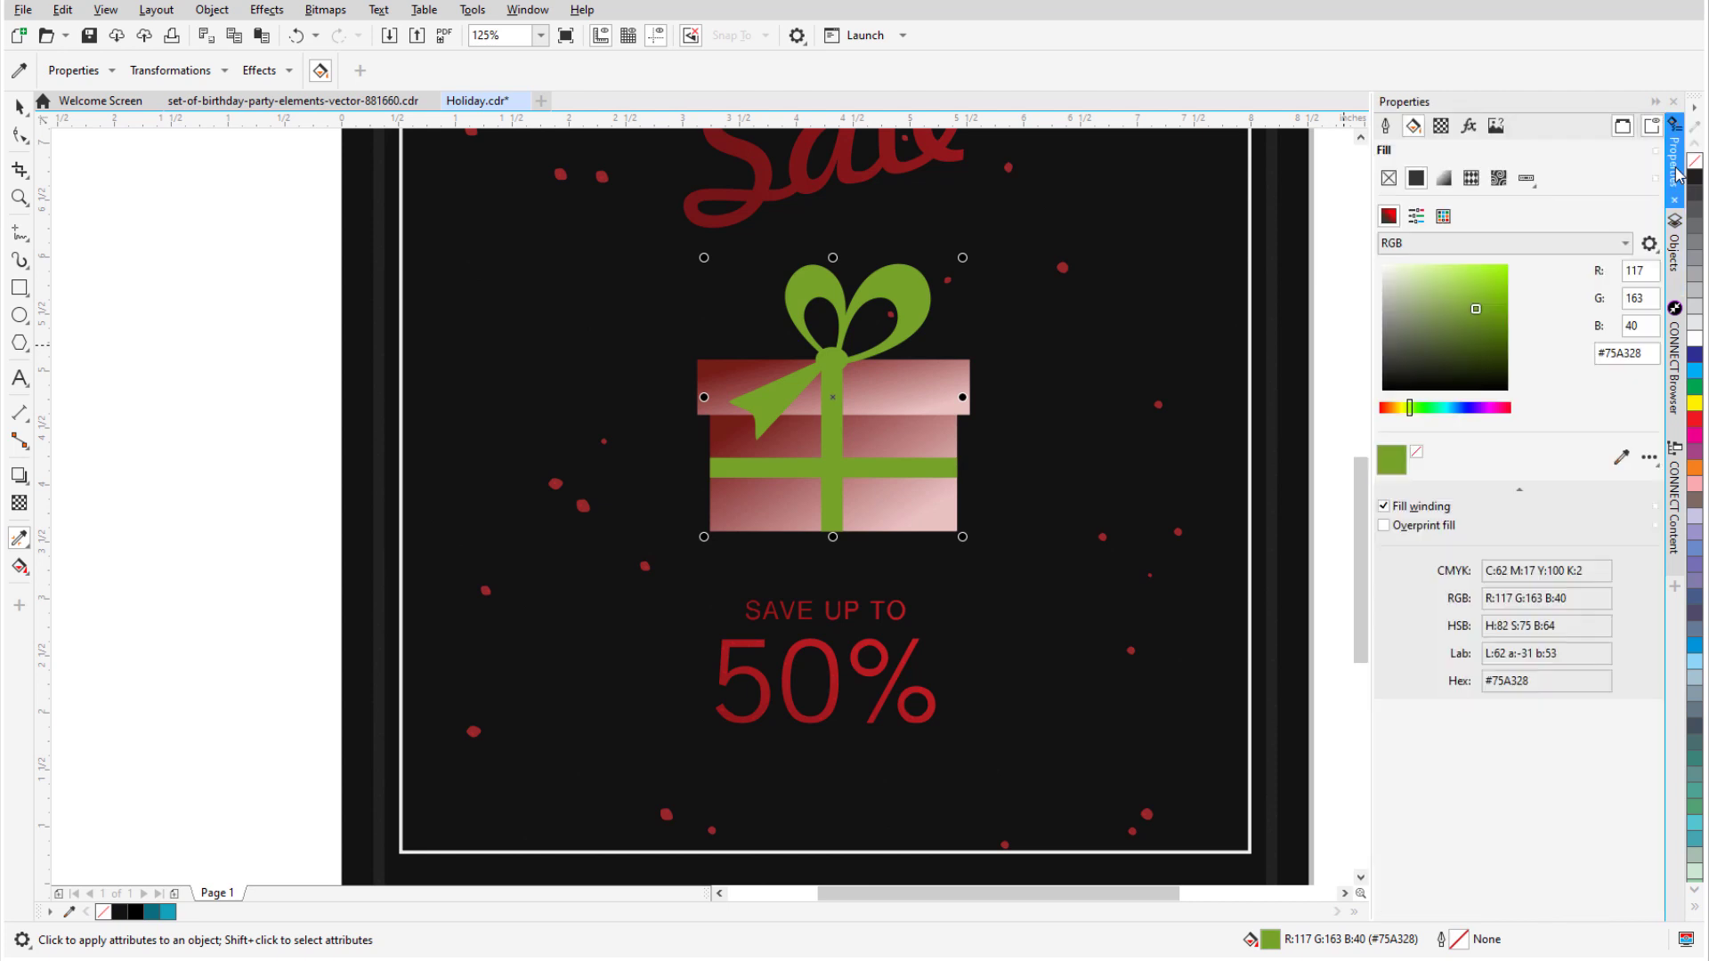
click(1443, 177)
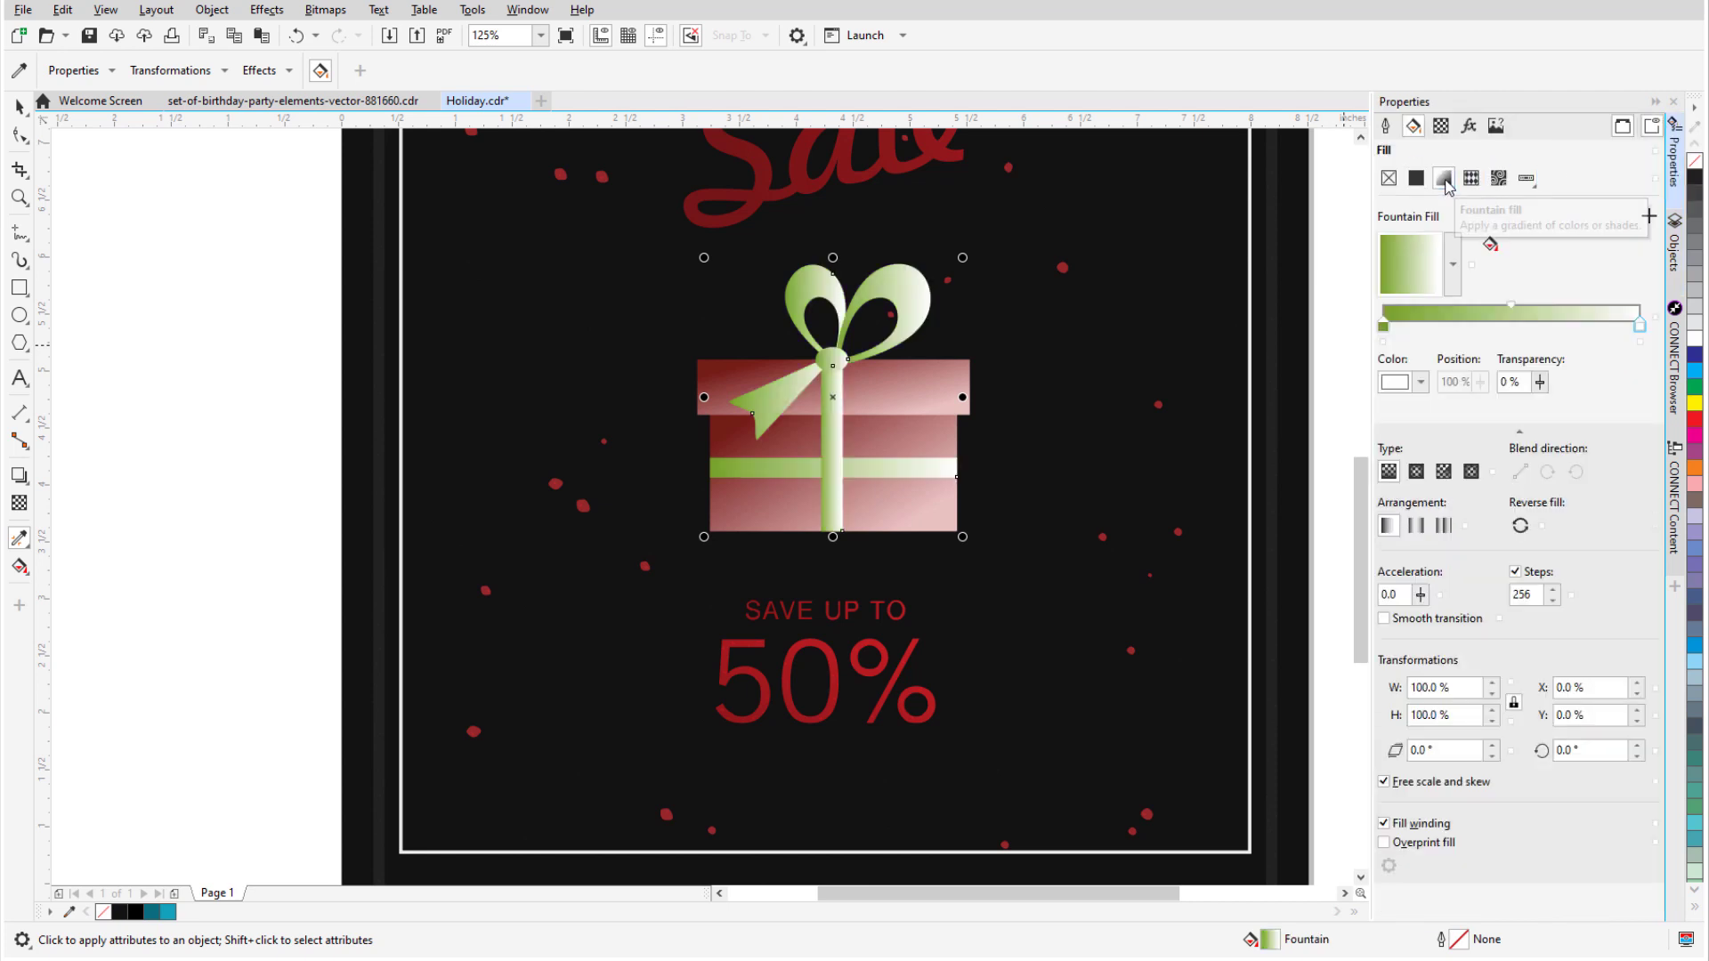
click(1421, 381)
click(1486, 514)
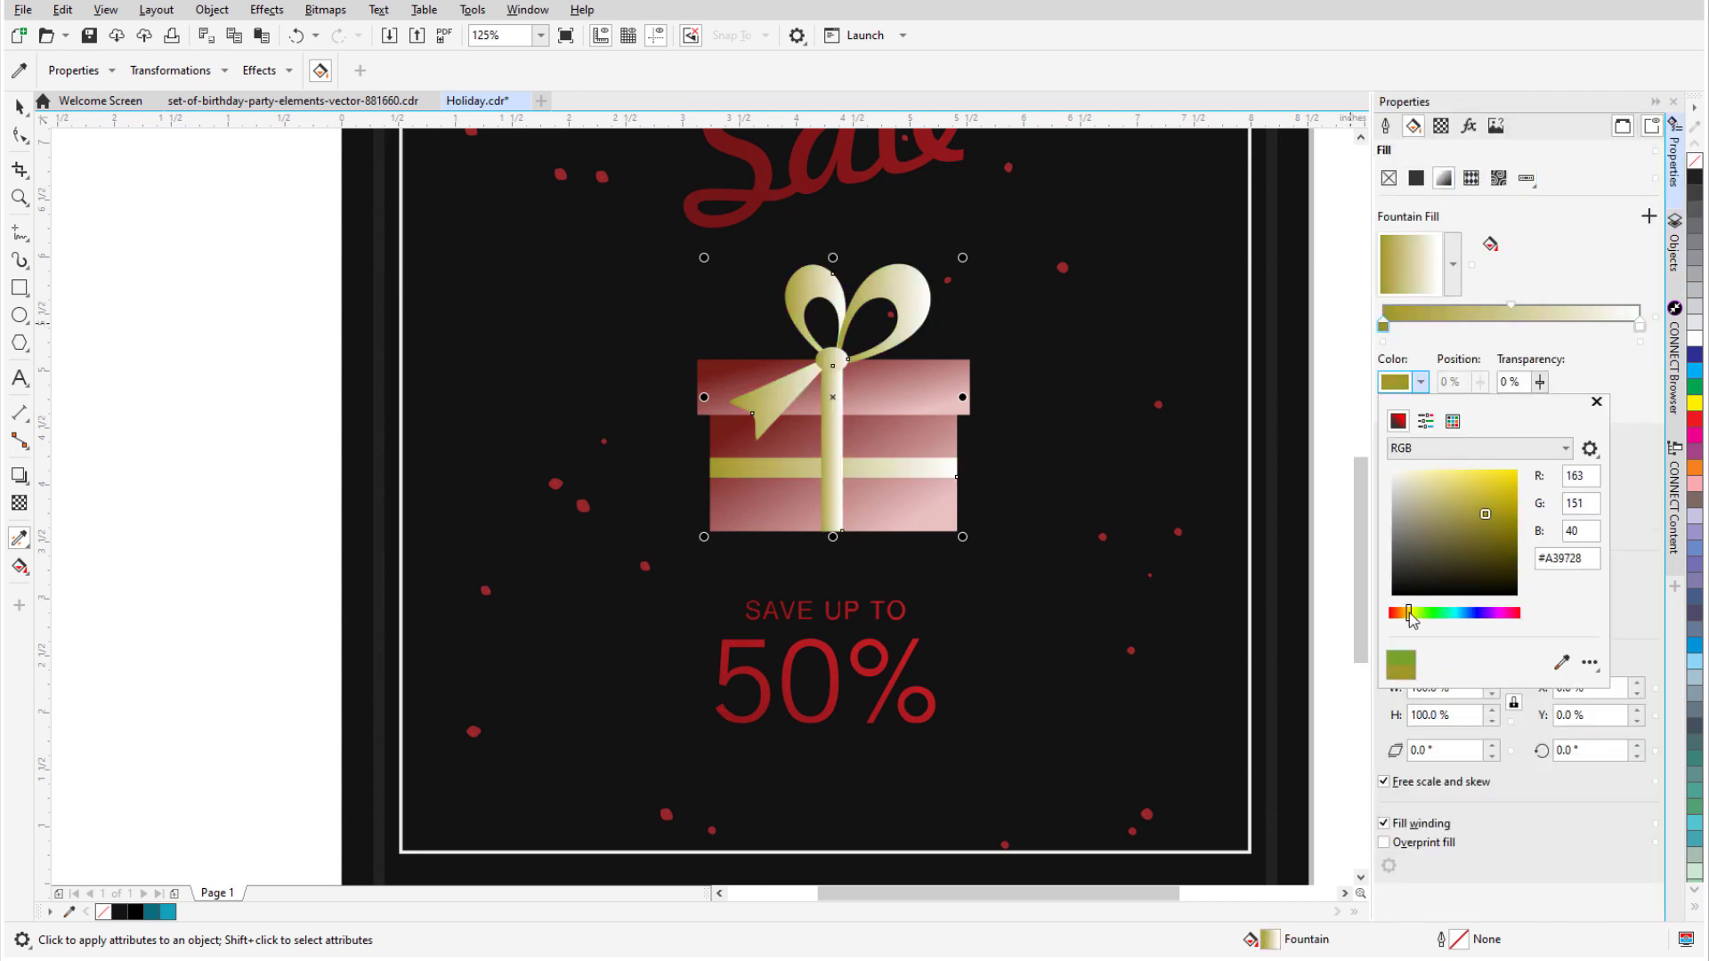
click(1597, 404)
click(1337, 412)
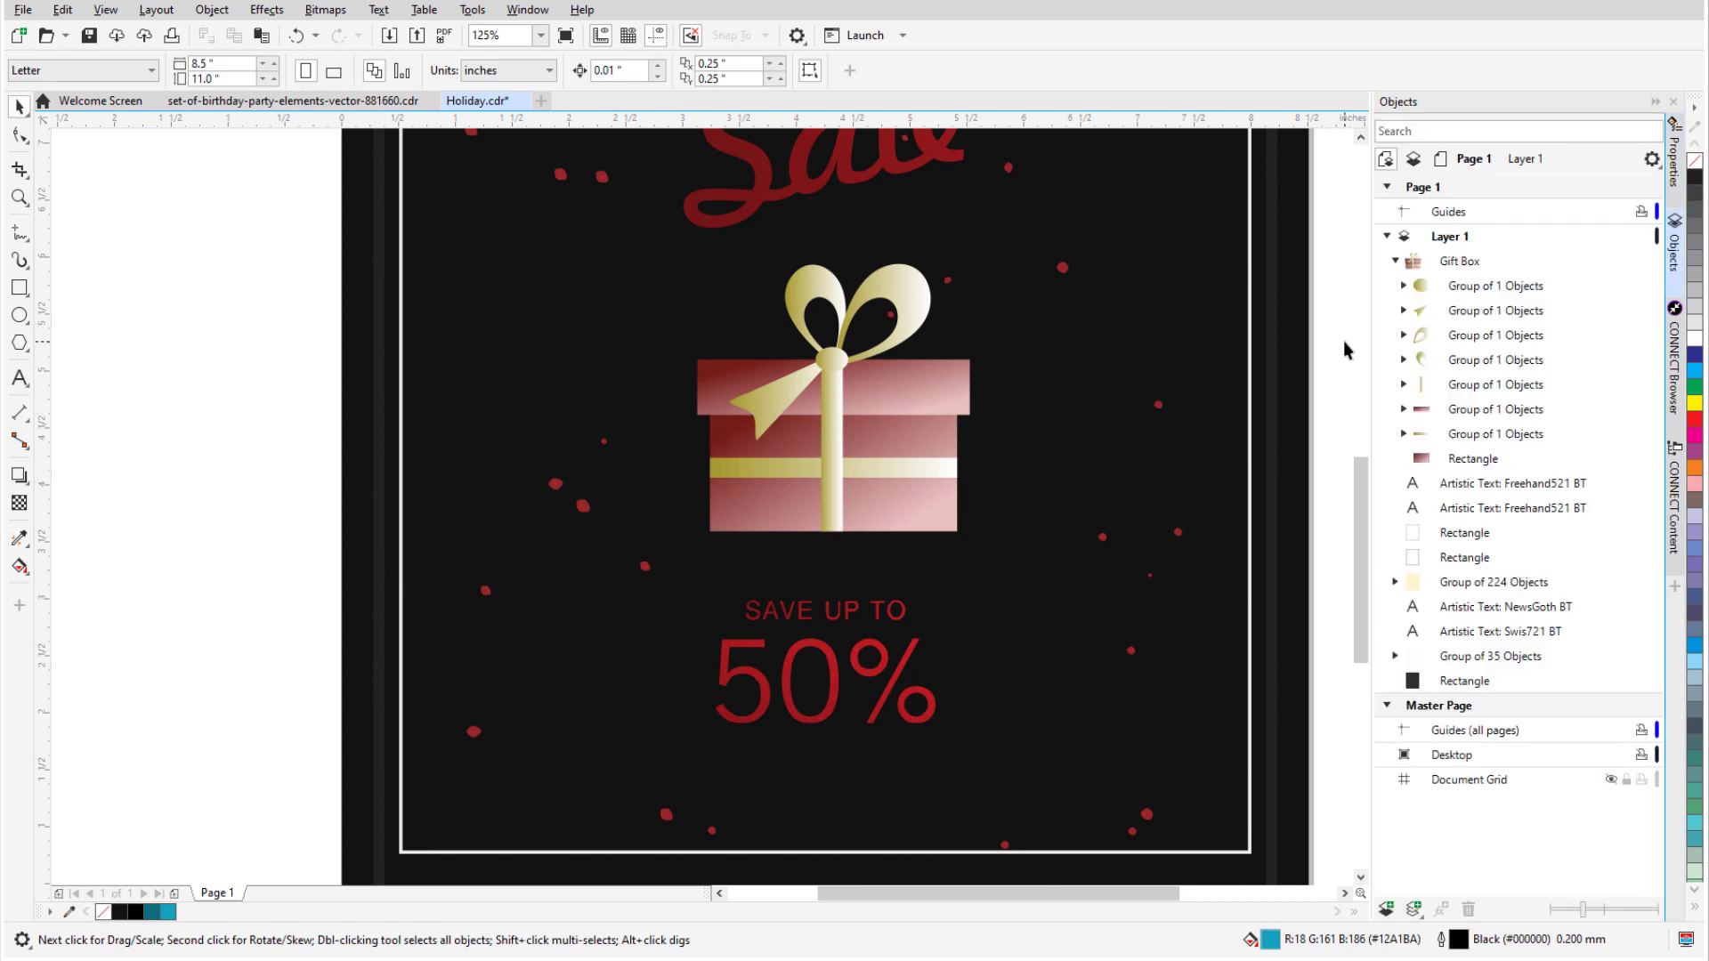
Step: Copy the ribbon tail to the box's right, rotate it about 102°, and add it to Gift Box
ctrl+click(774, 407)
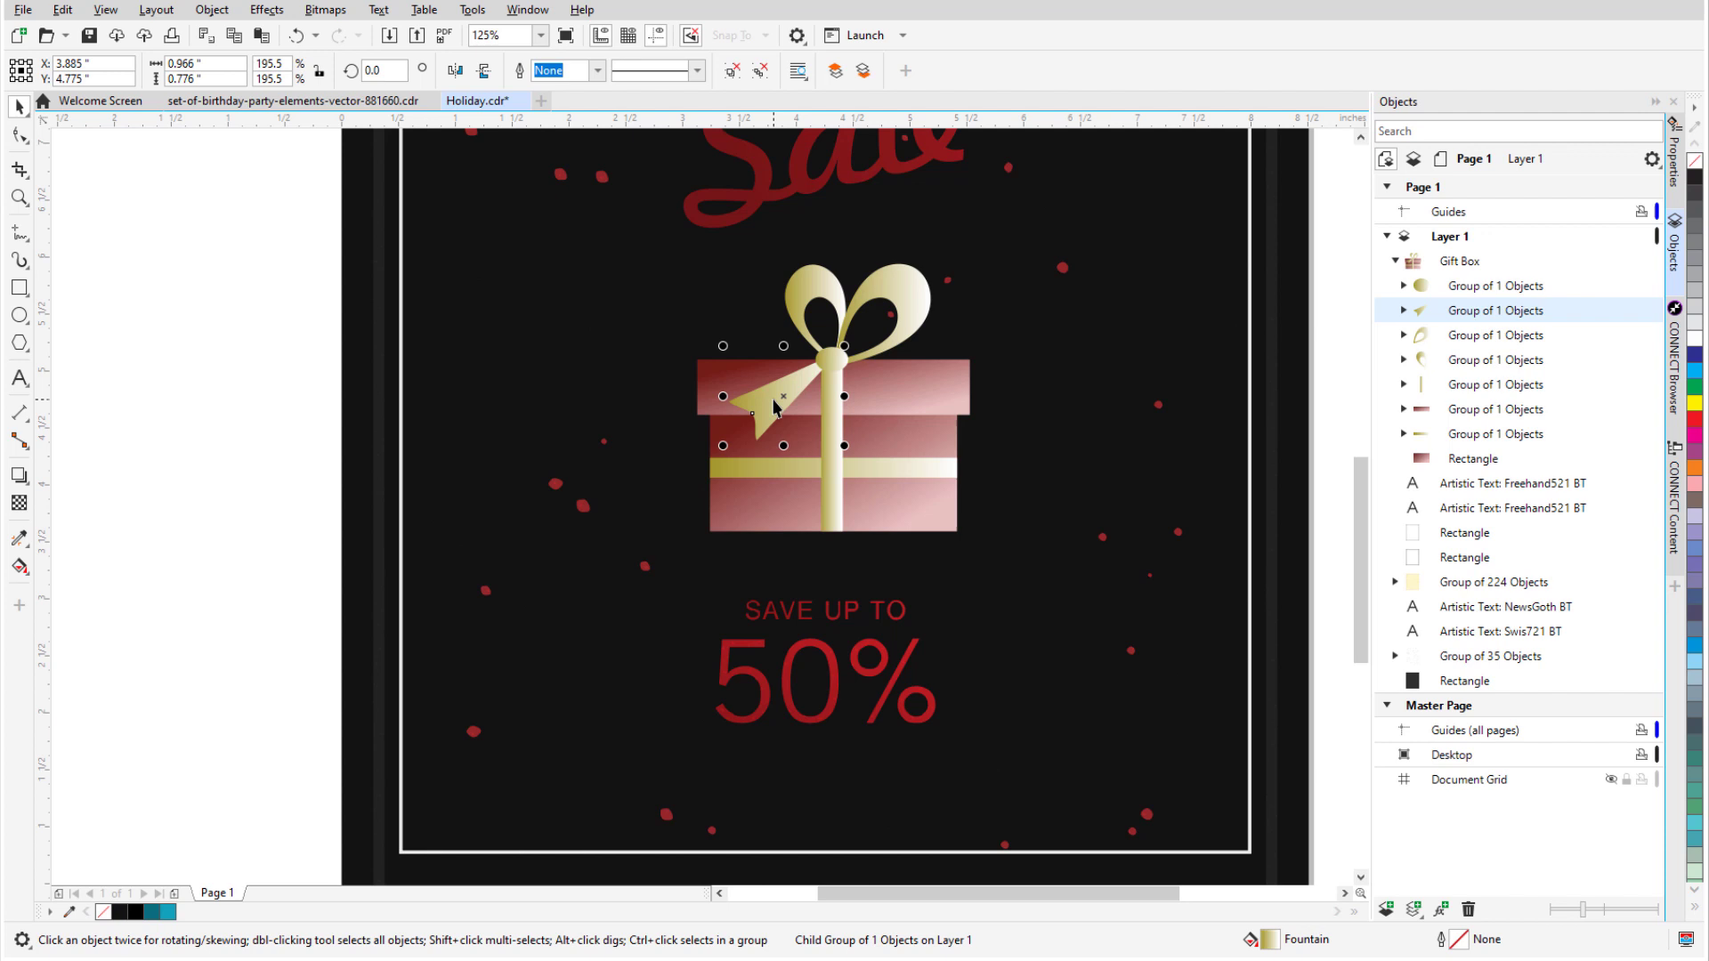
drag(774, 407, 897, 408)
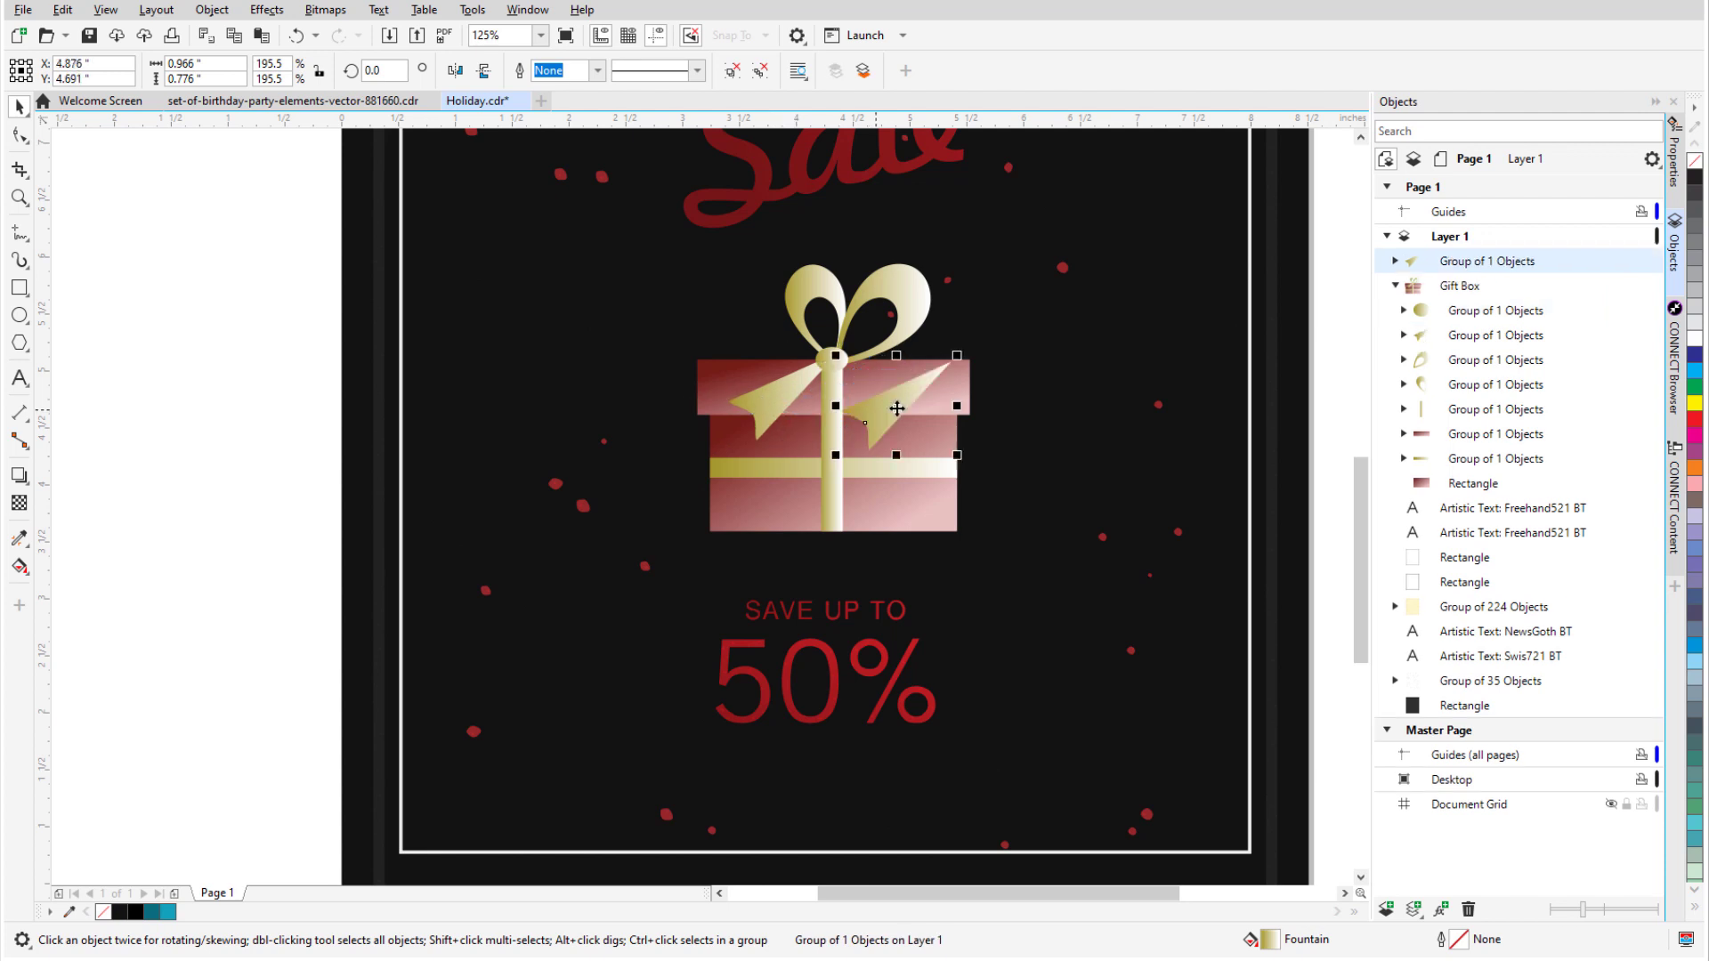
click(897, 407)
drag(956, 356, 996, 422)
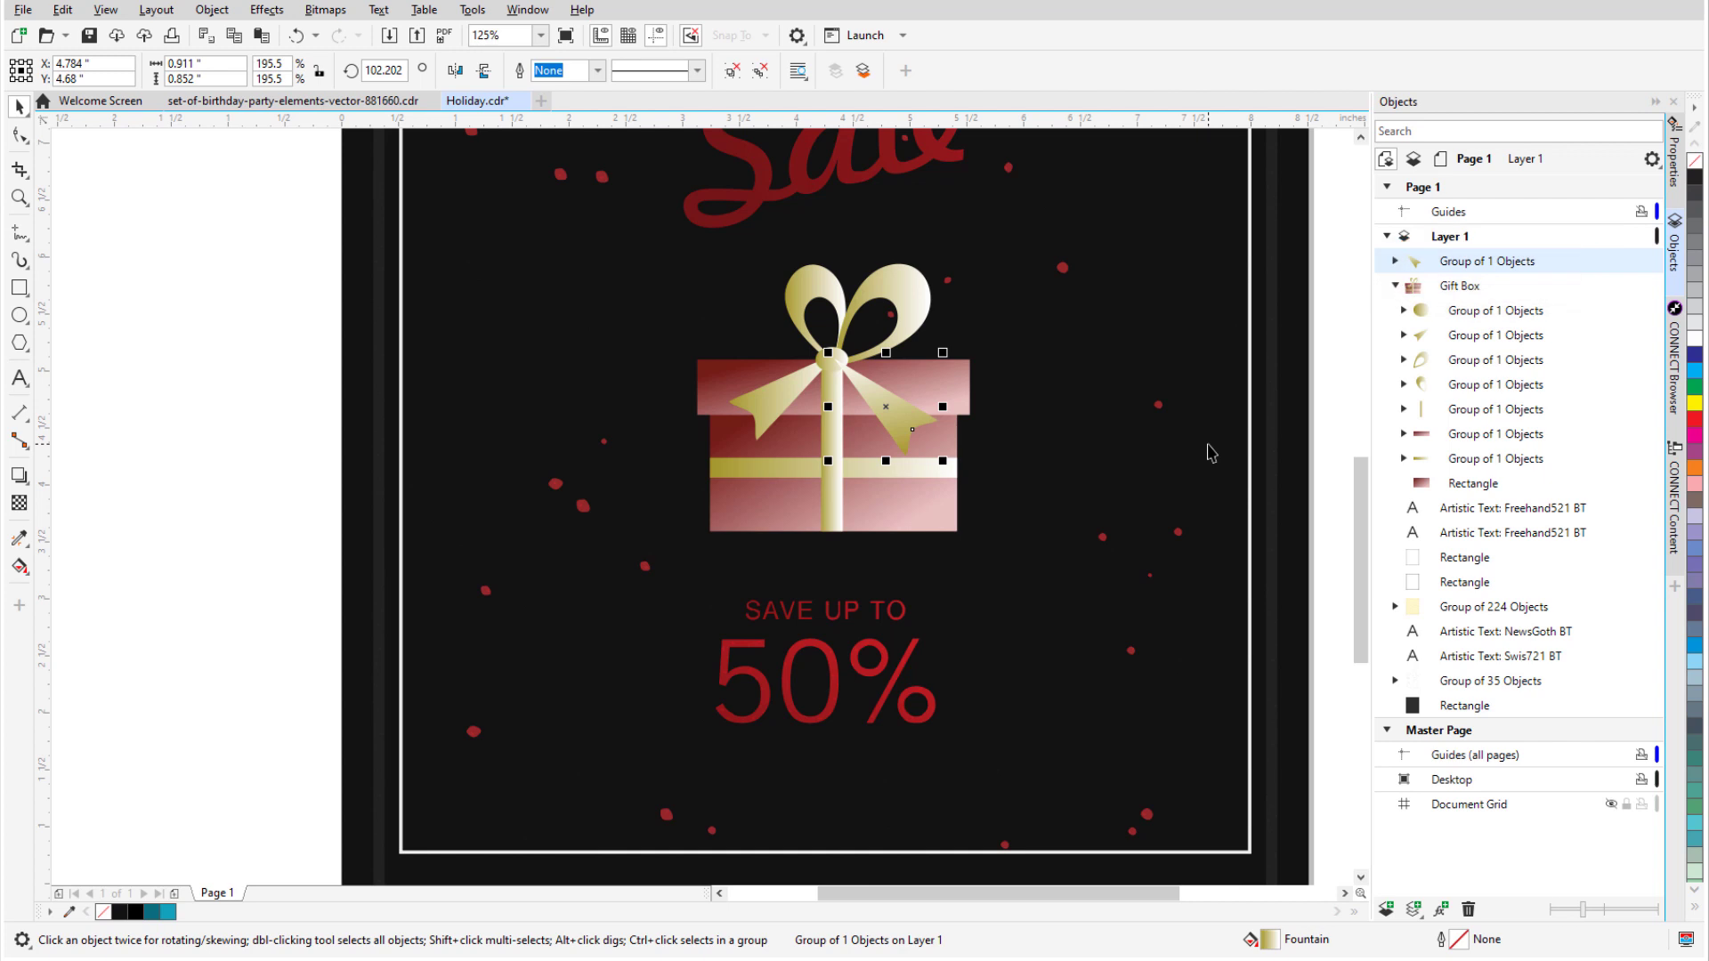
drag(1456, 274, 1456, 336)
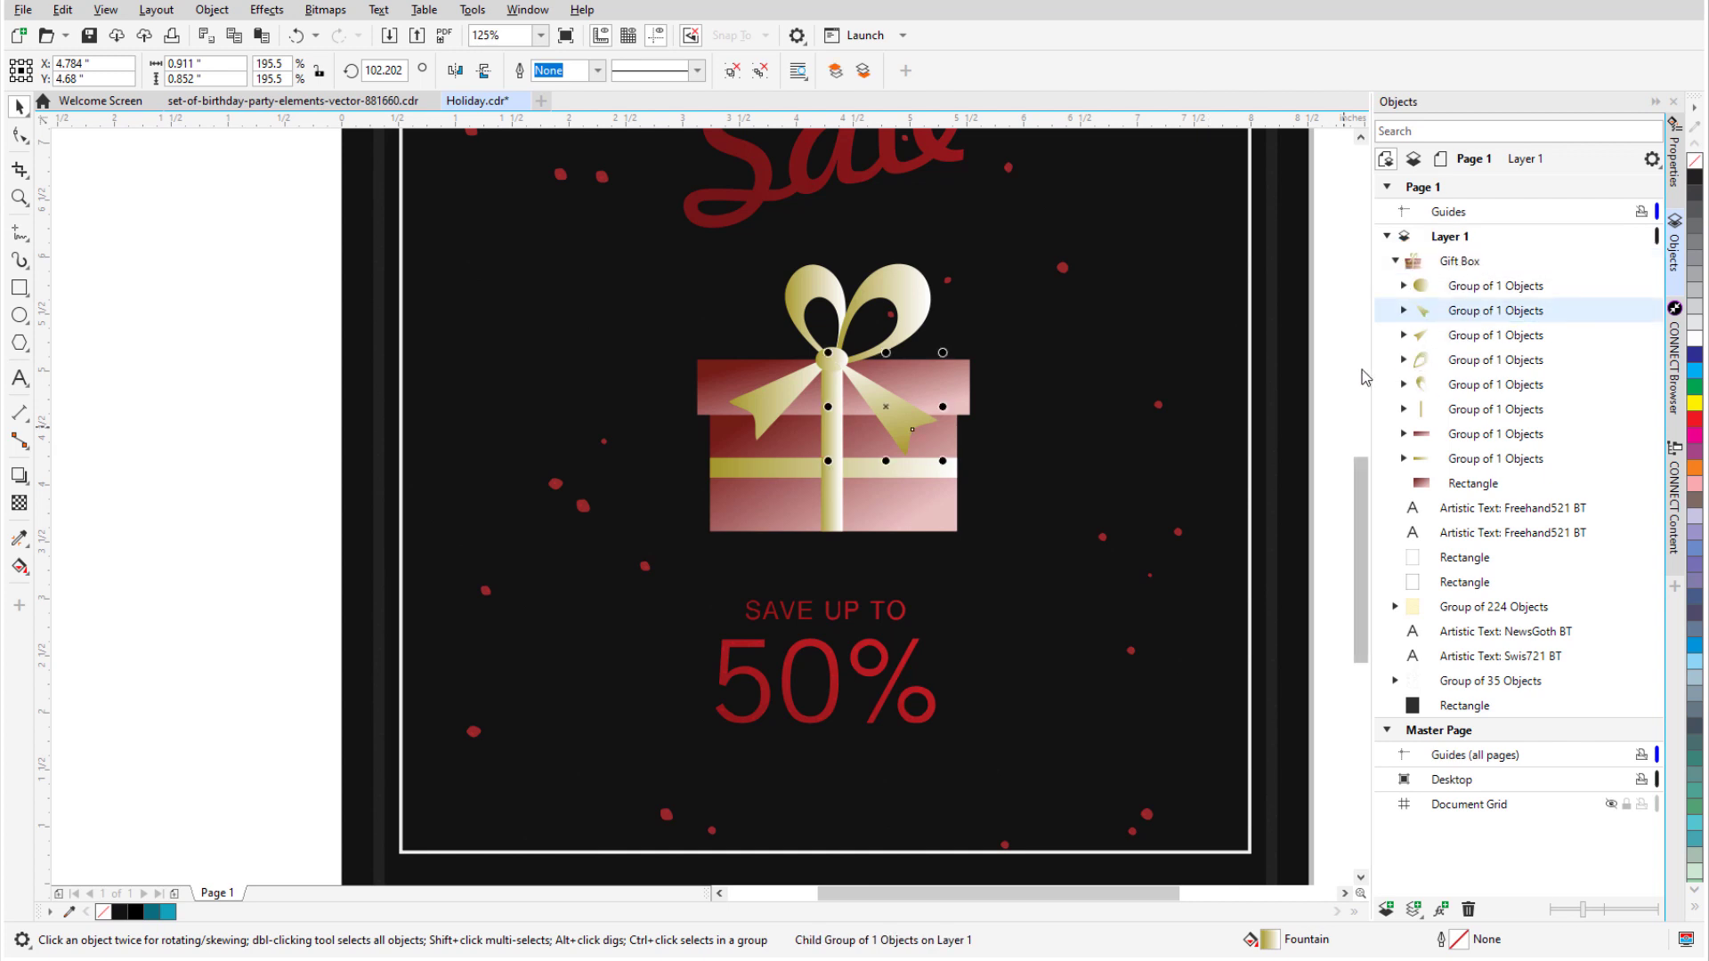
click(1348, 374)
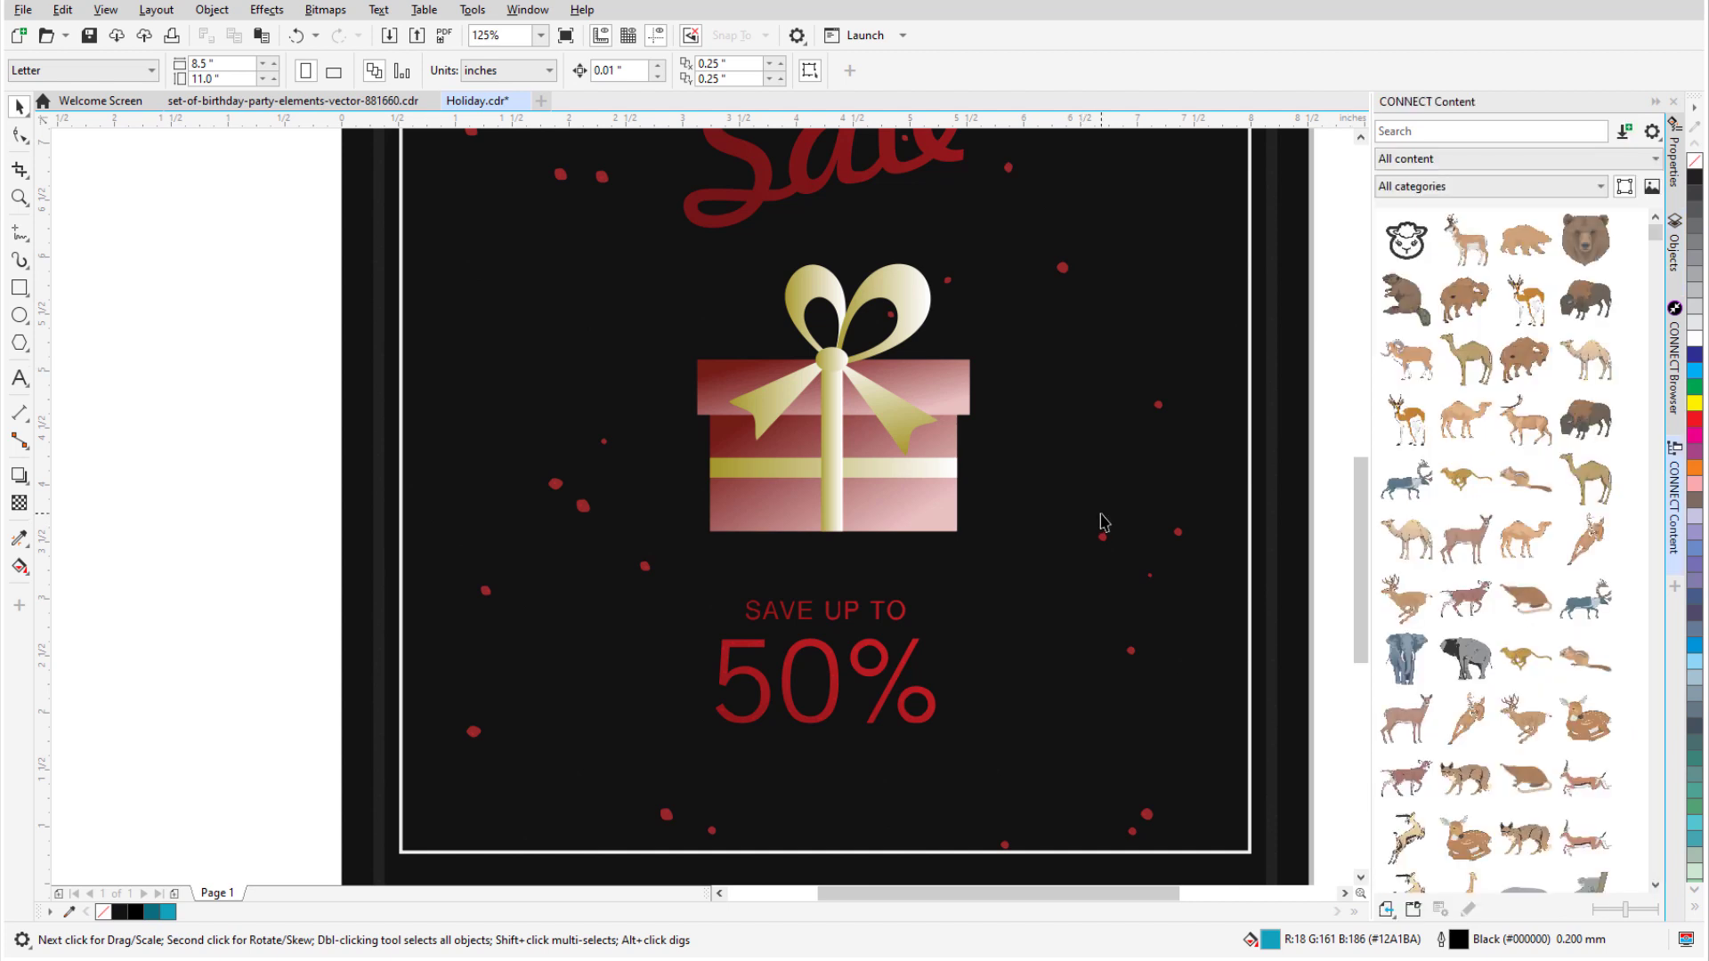
Step: Save only the selected gift box, with Selected only checked, into the Documents > Clipart folder
click(932, 503)
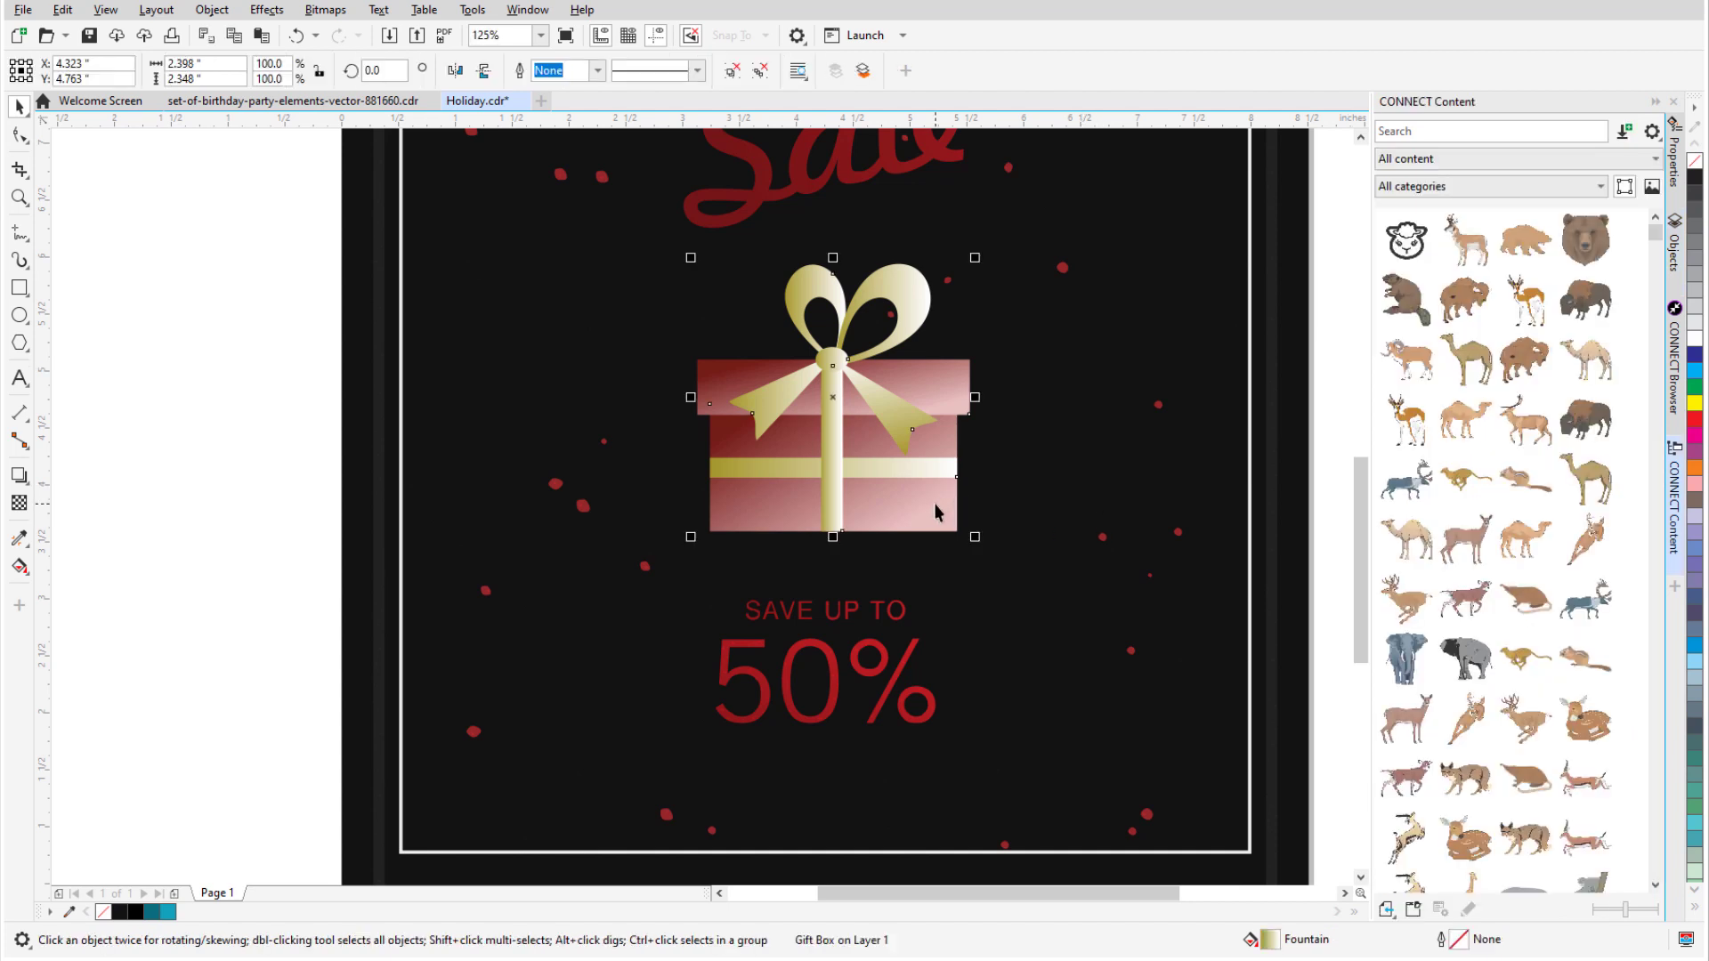
click(23, 10)
click(60, 219)
click(429, 660)
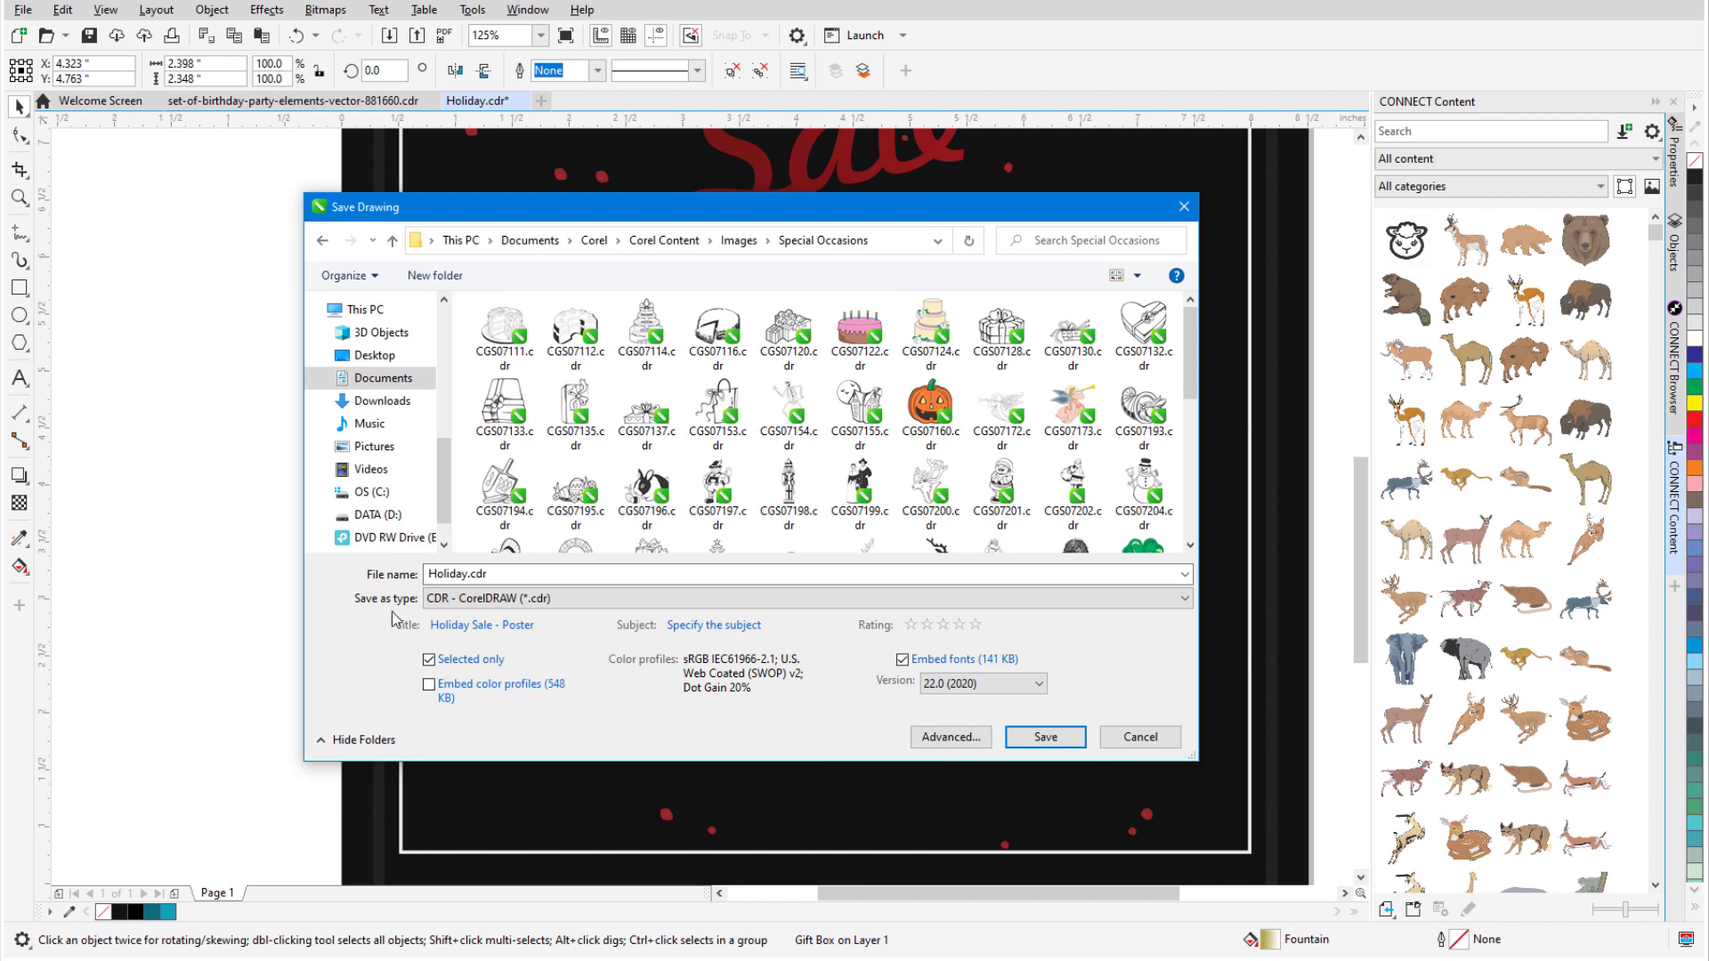
click(390, 383)
click(518, 492)
double_click(518, 492)
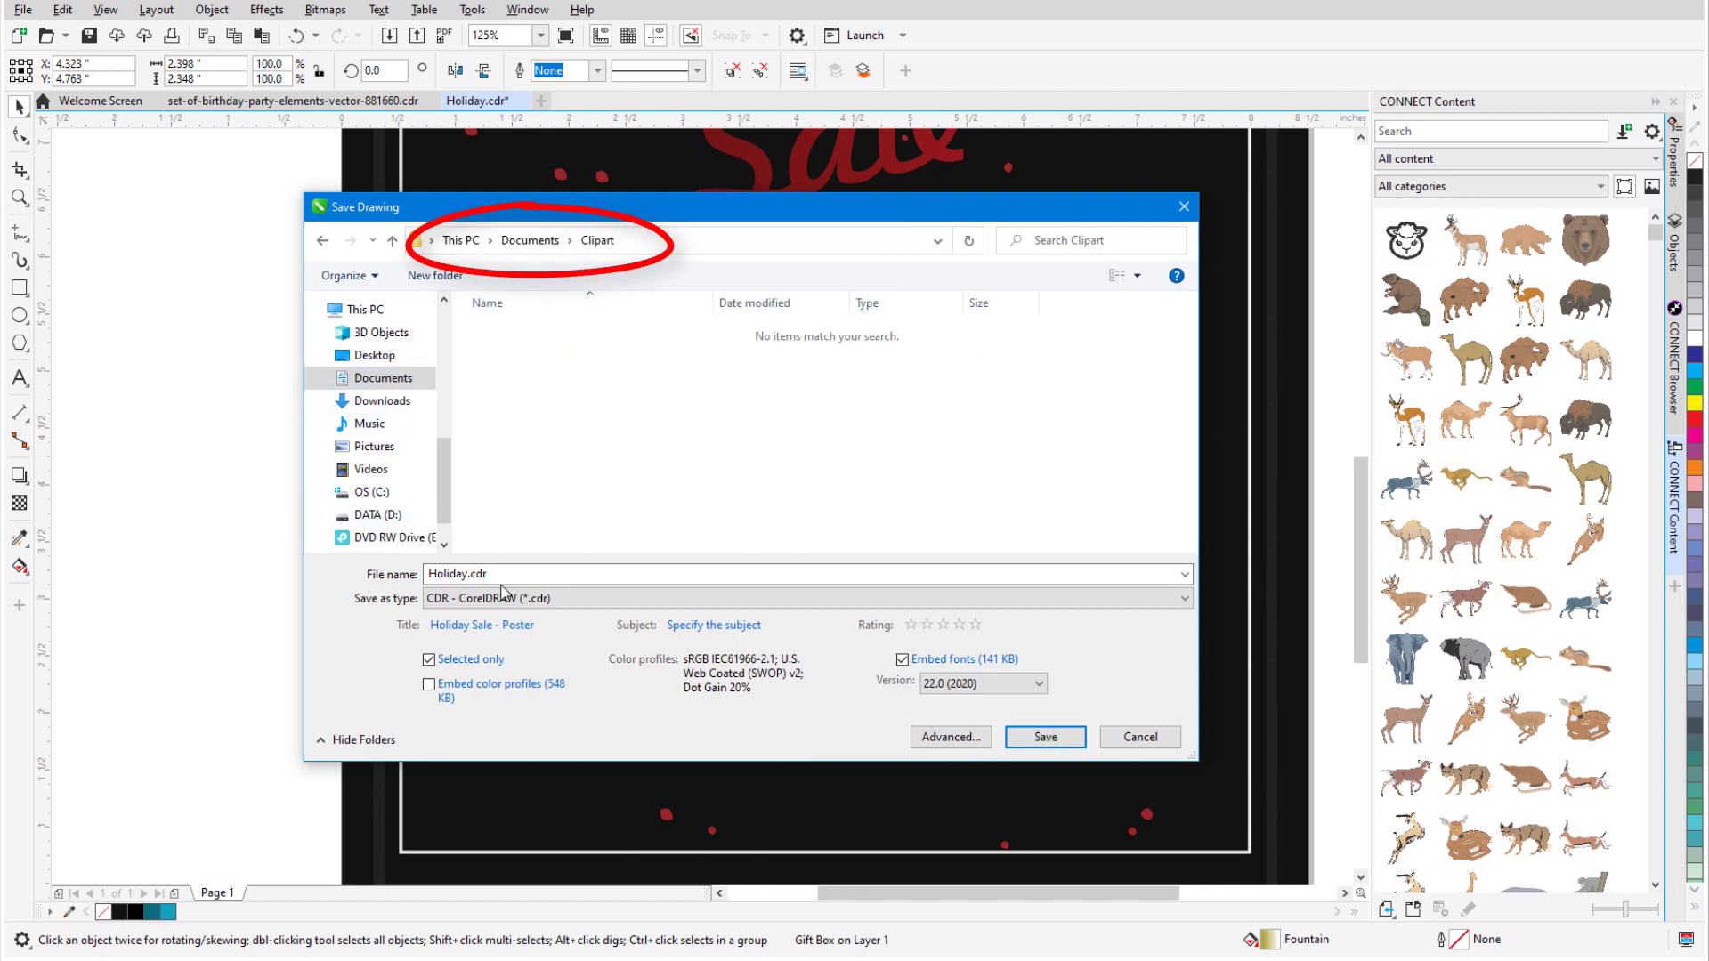
text(Gift Box - Red)
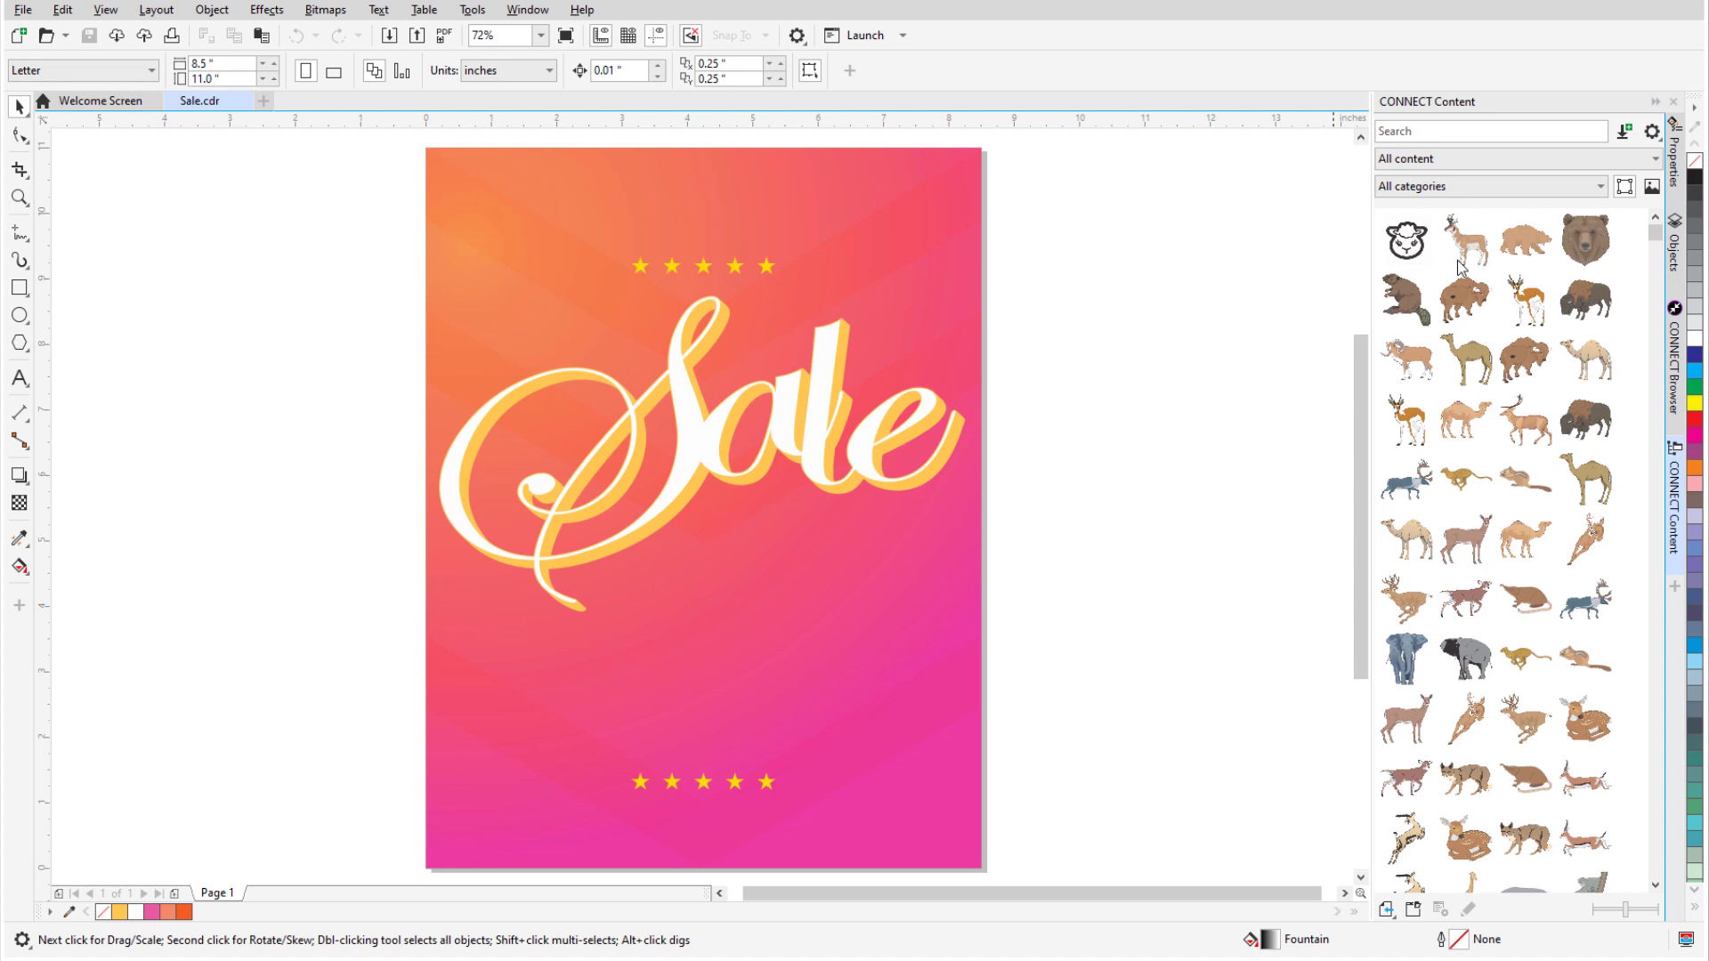
Step: Add Documents\Clipart as a new content library by alias, then reopen the library list
click(1657, 160)
scroll(1514, 743, down, 1)
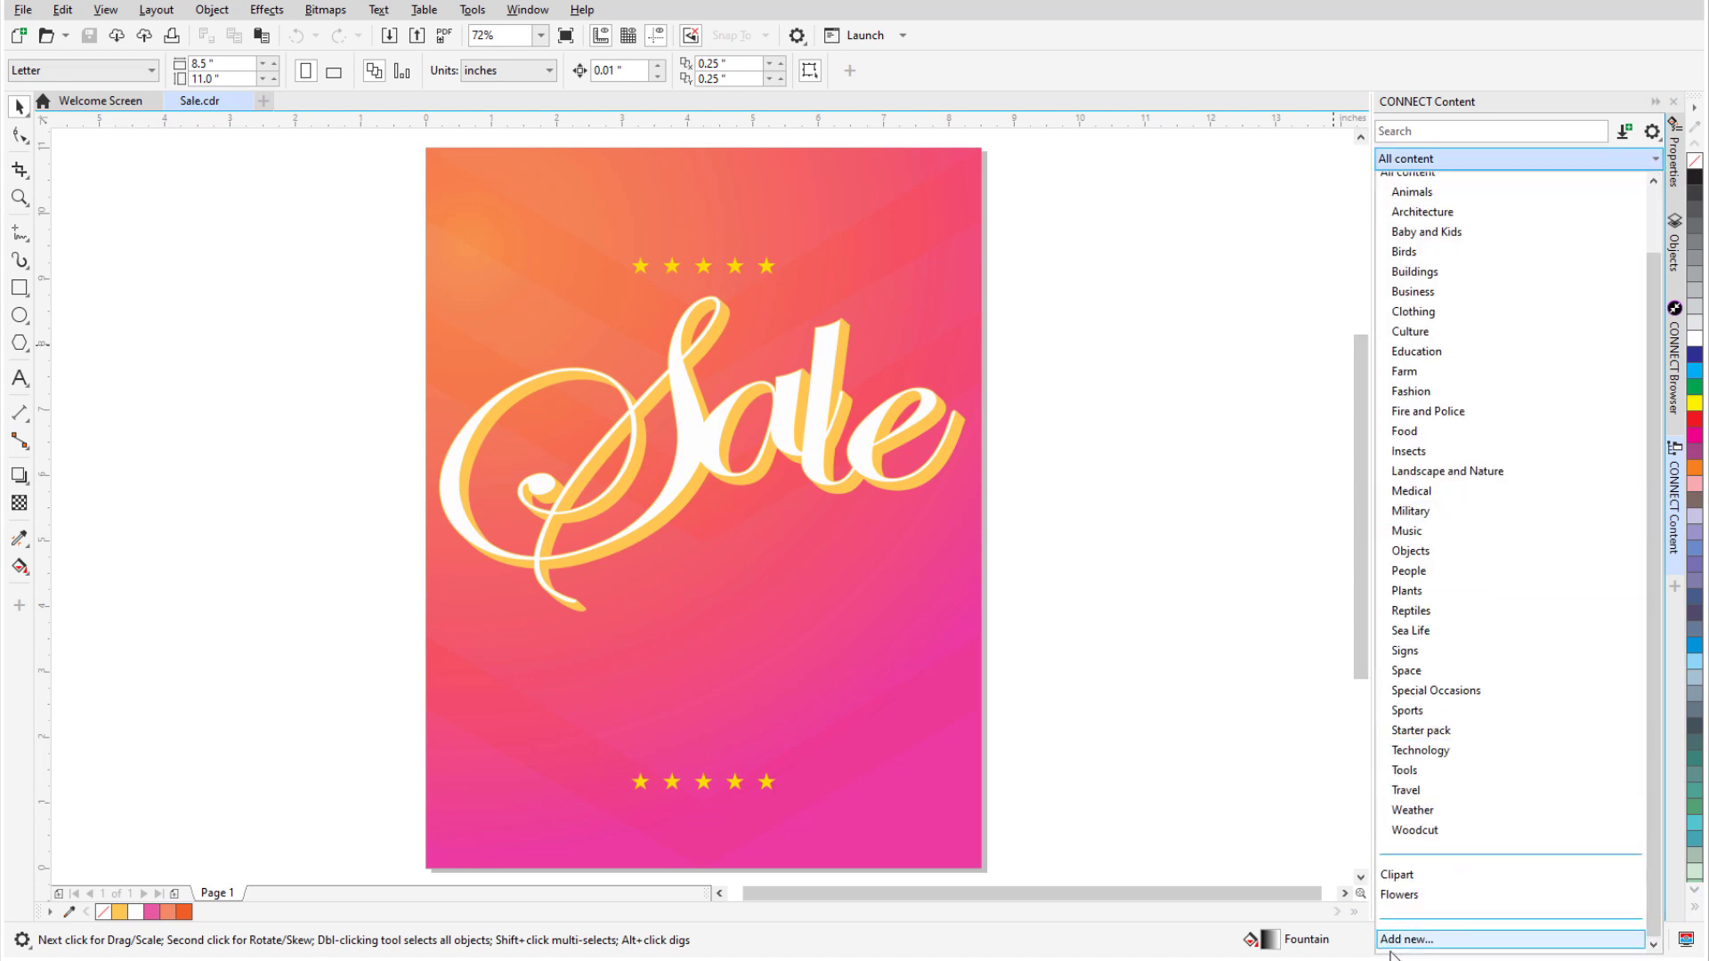
click(1443, 941)
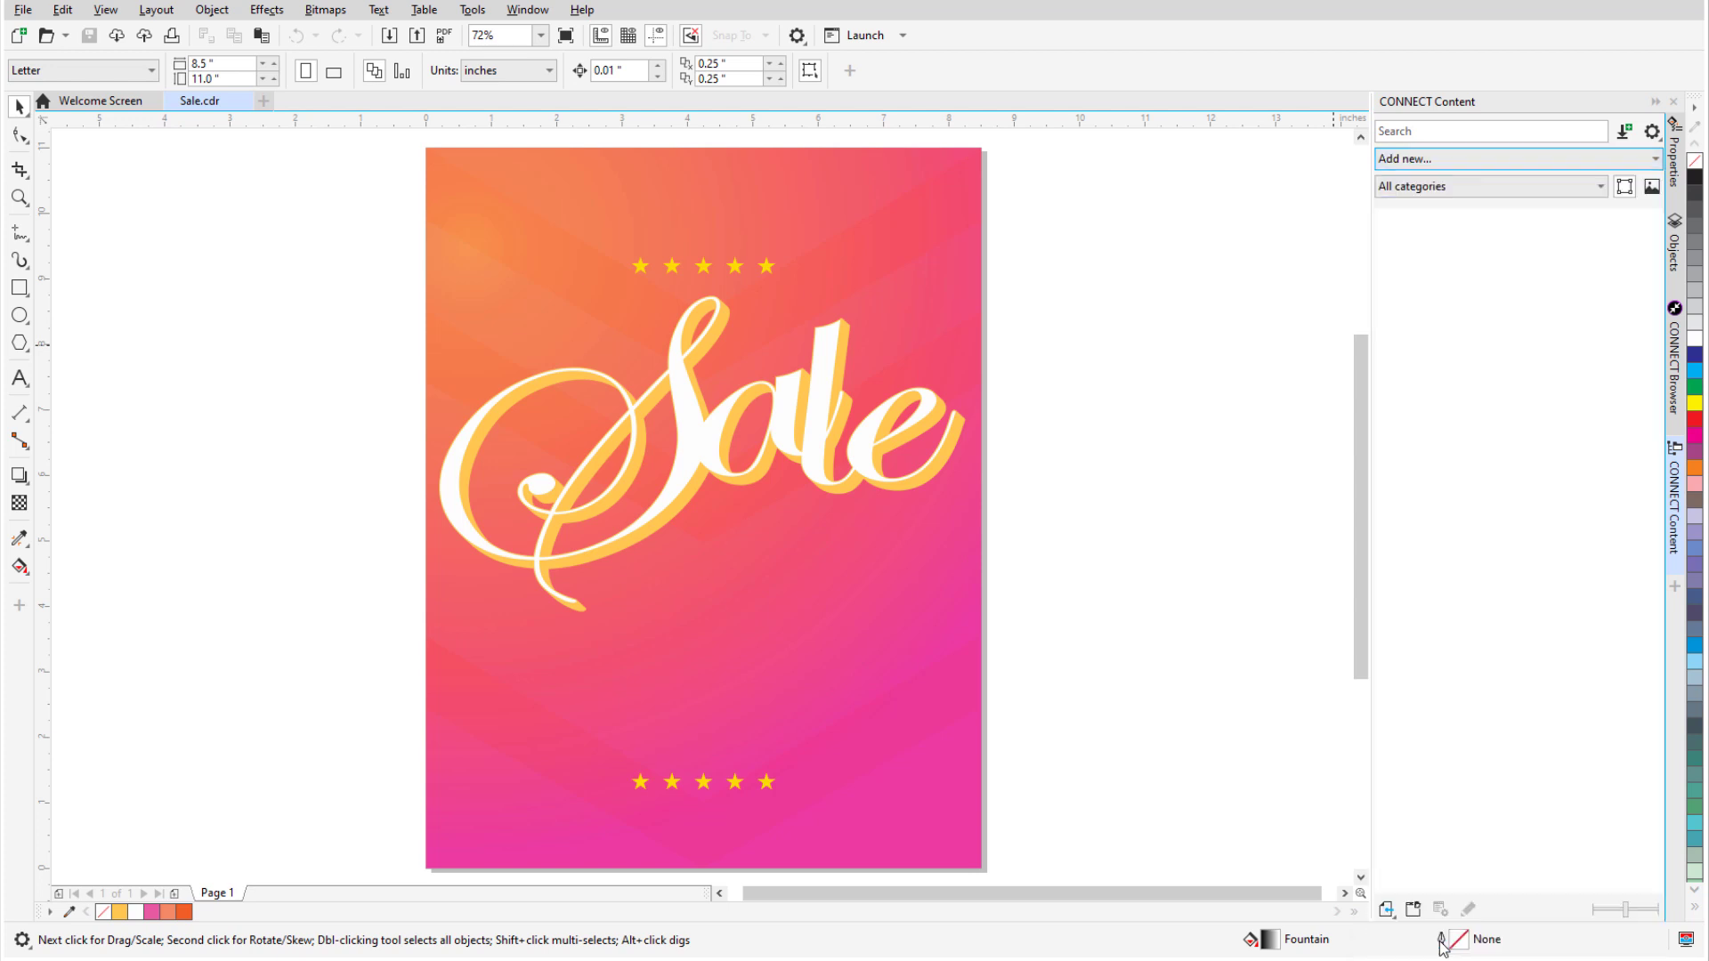
click(1485, 613)
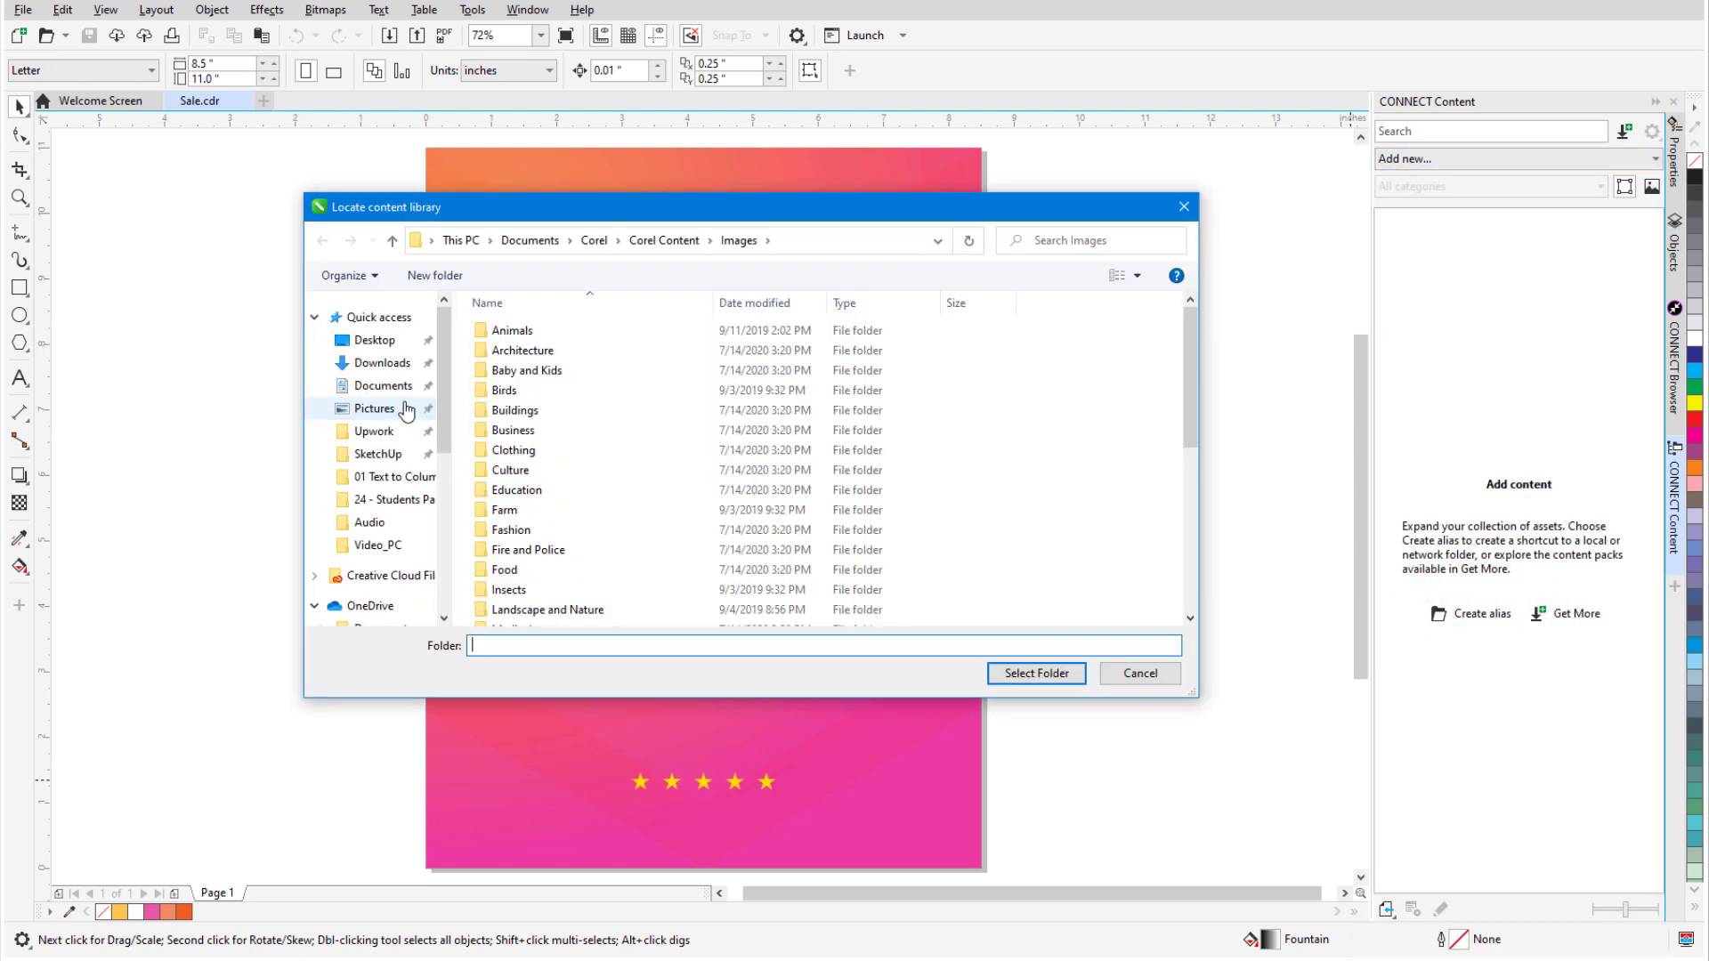
click(382, 386)
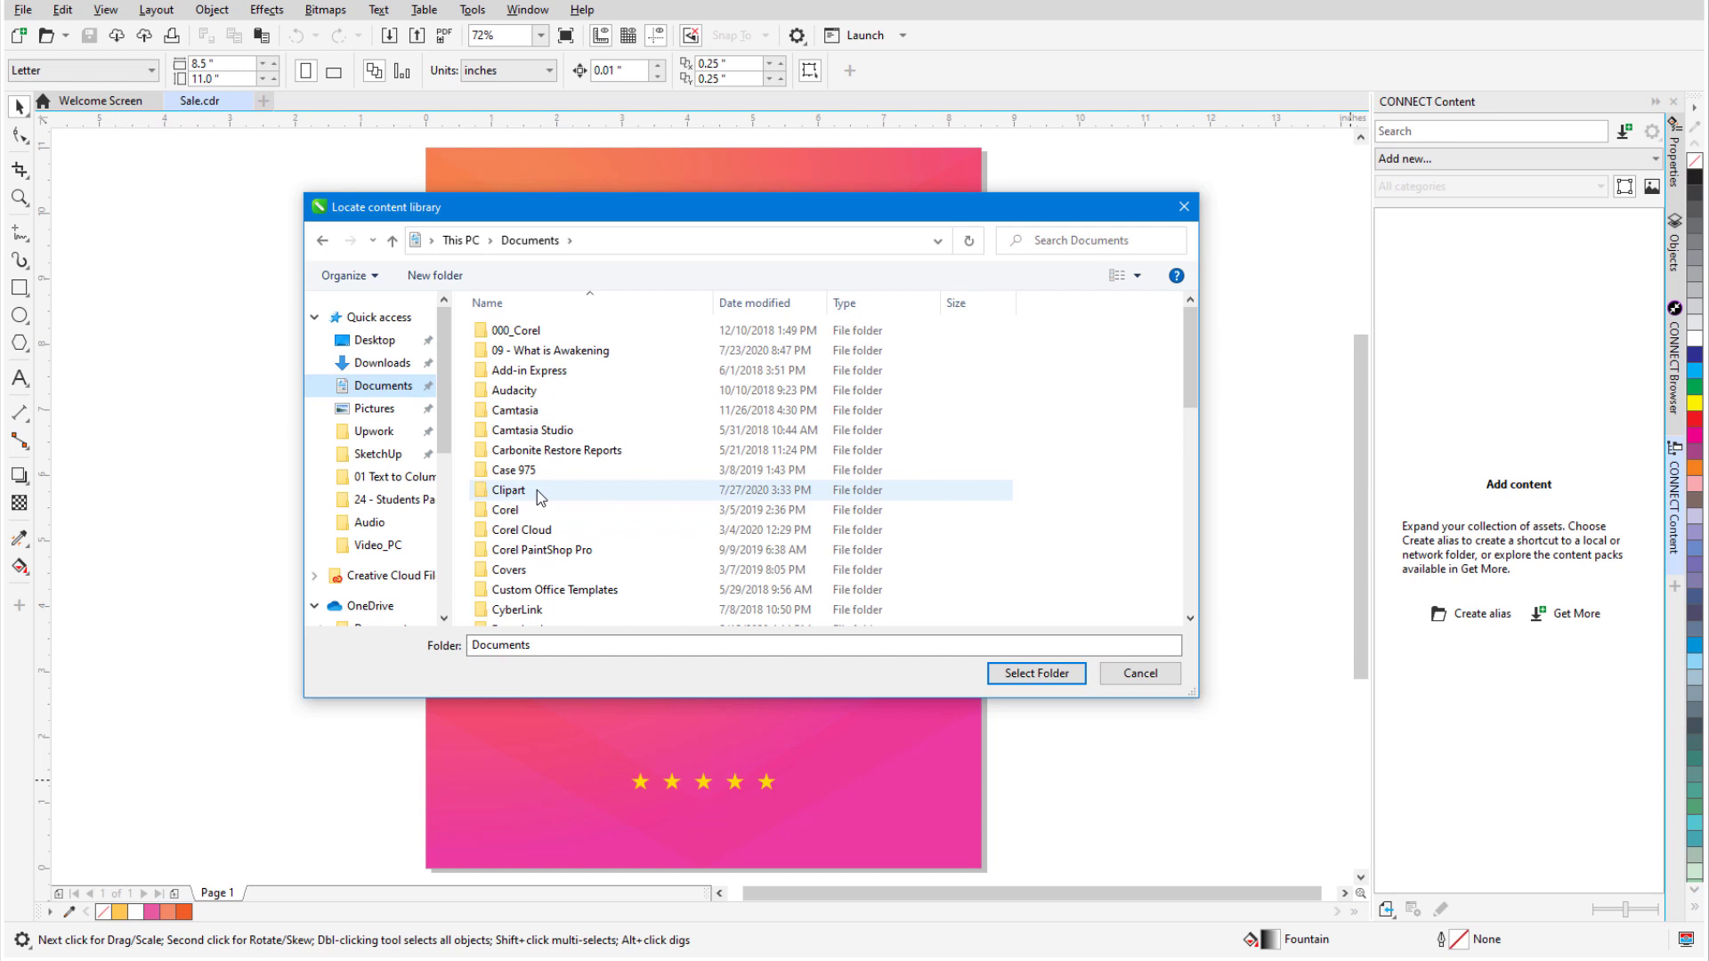
click(536, 491)
click(1037, 673)
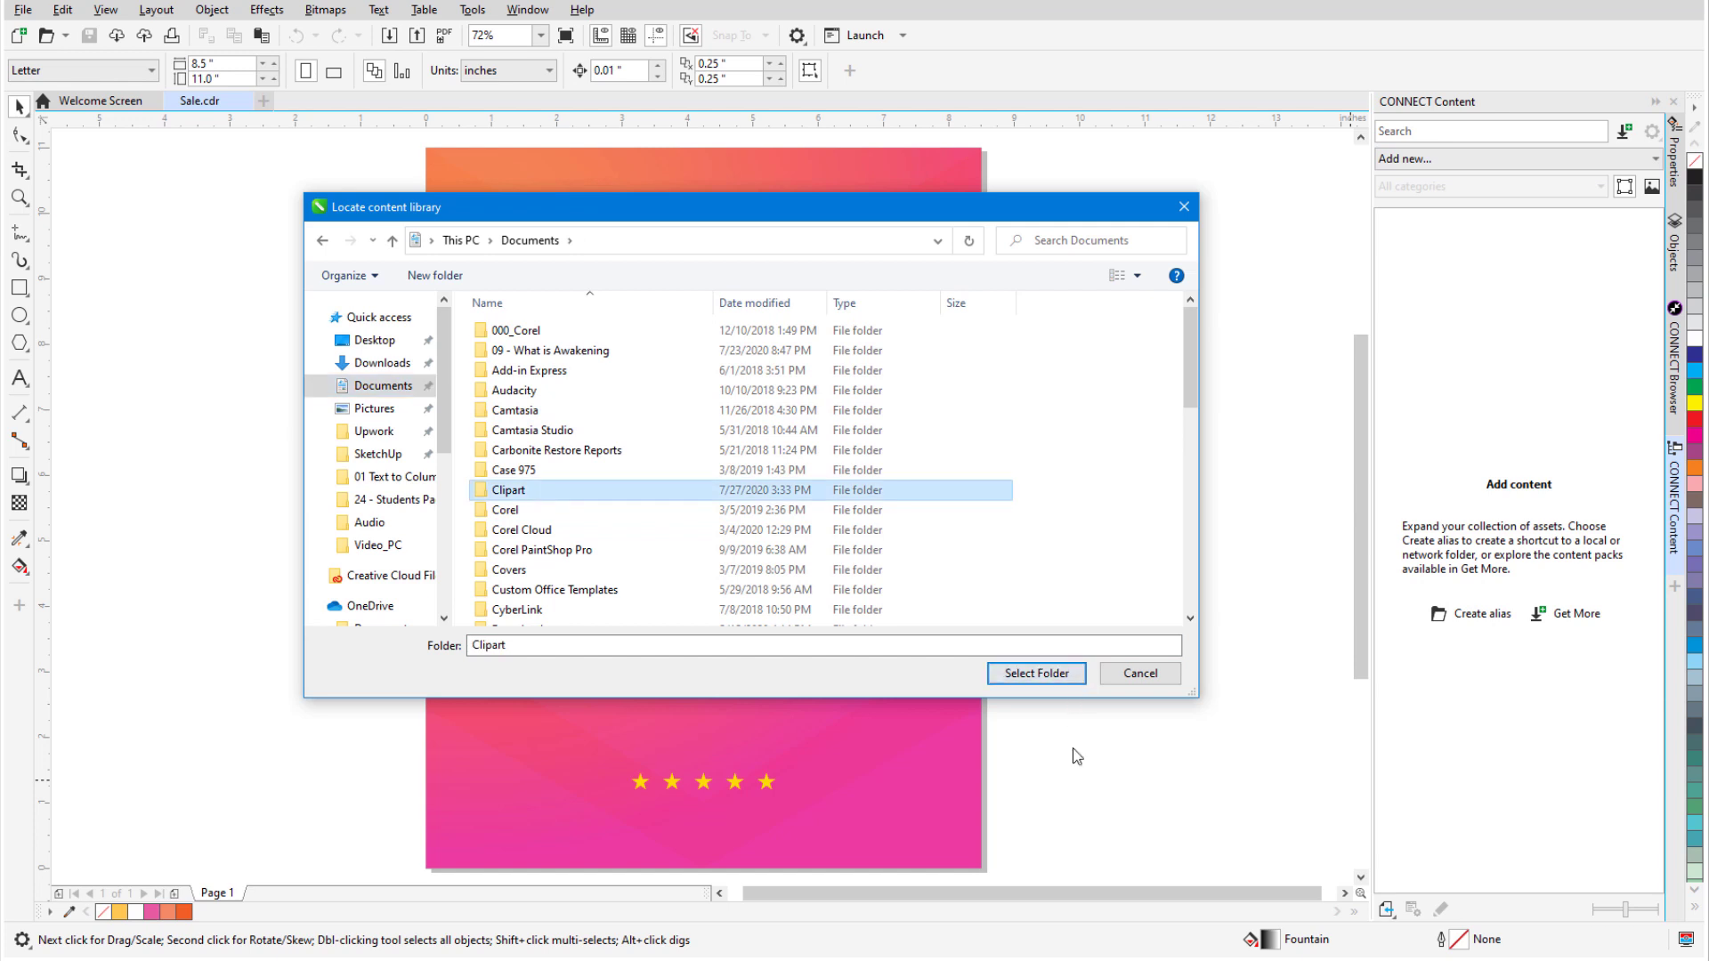
click(1656, 159)
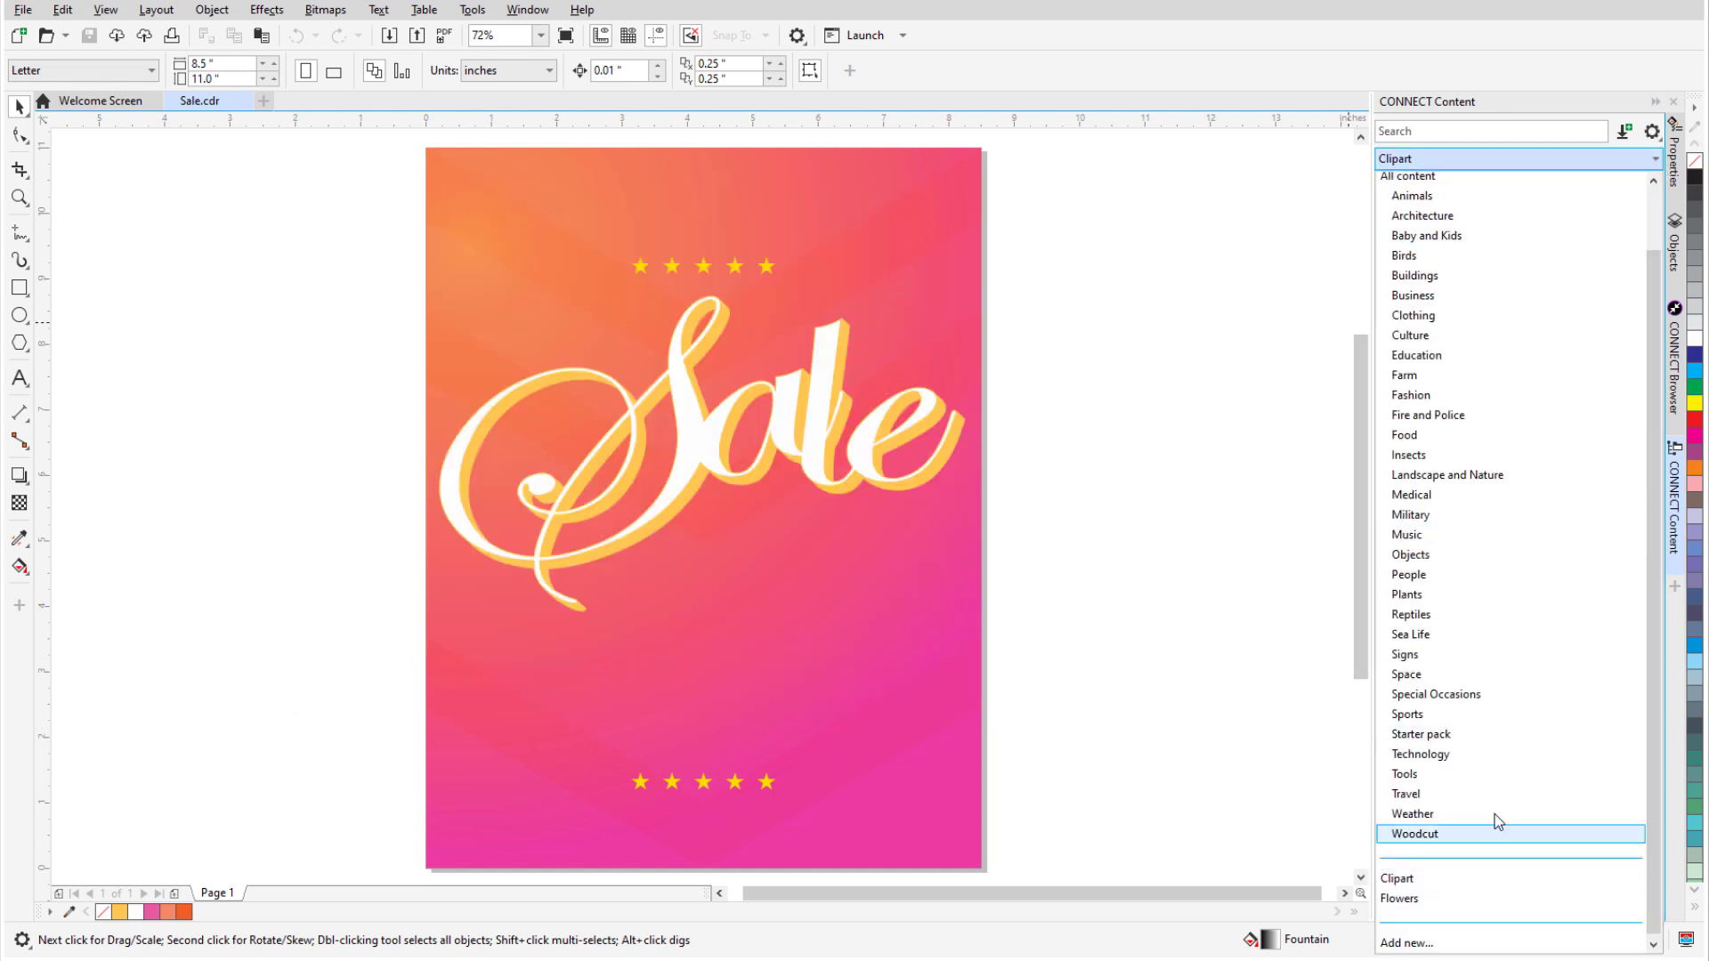
Step: Place the Clipart gift box below Sale, tilt it to about 336°, and expand it in Objects
click(1495, 888)
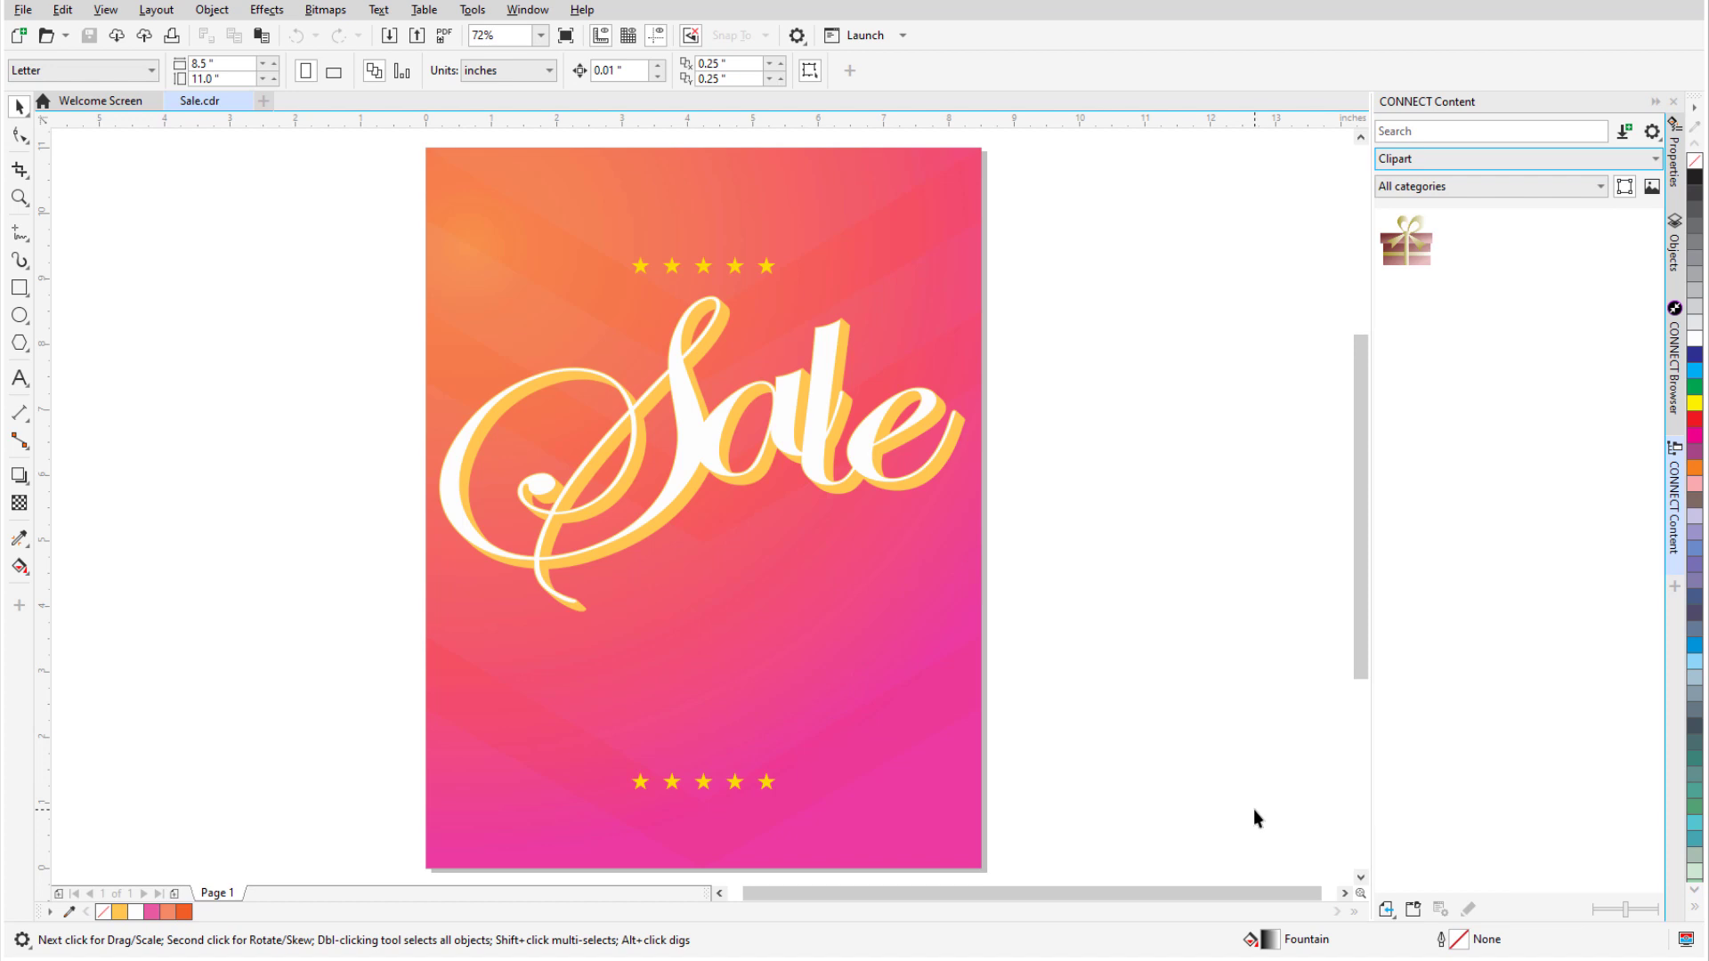
click(1411, 292)
drag(787, 641, 787, 641)
click(788, 641)
drag(861, 728, 896, 744)
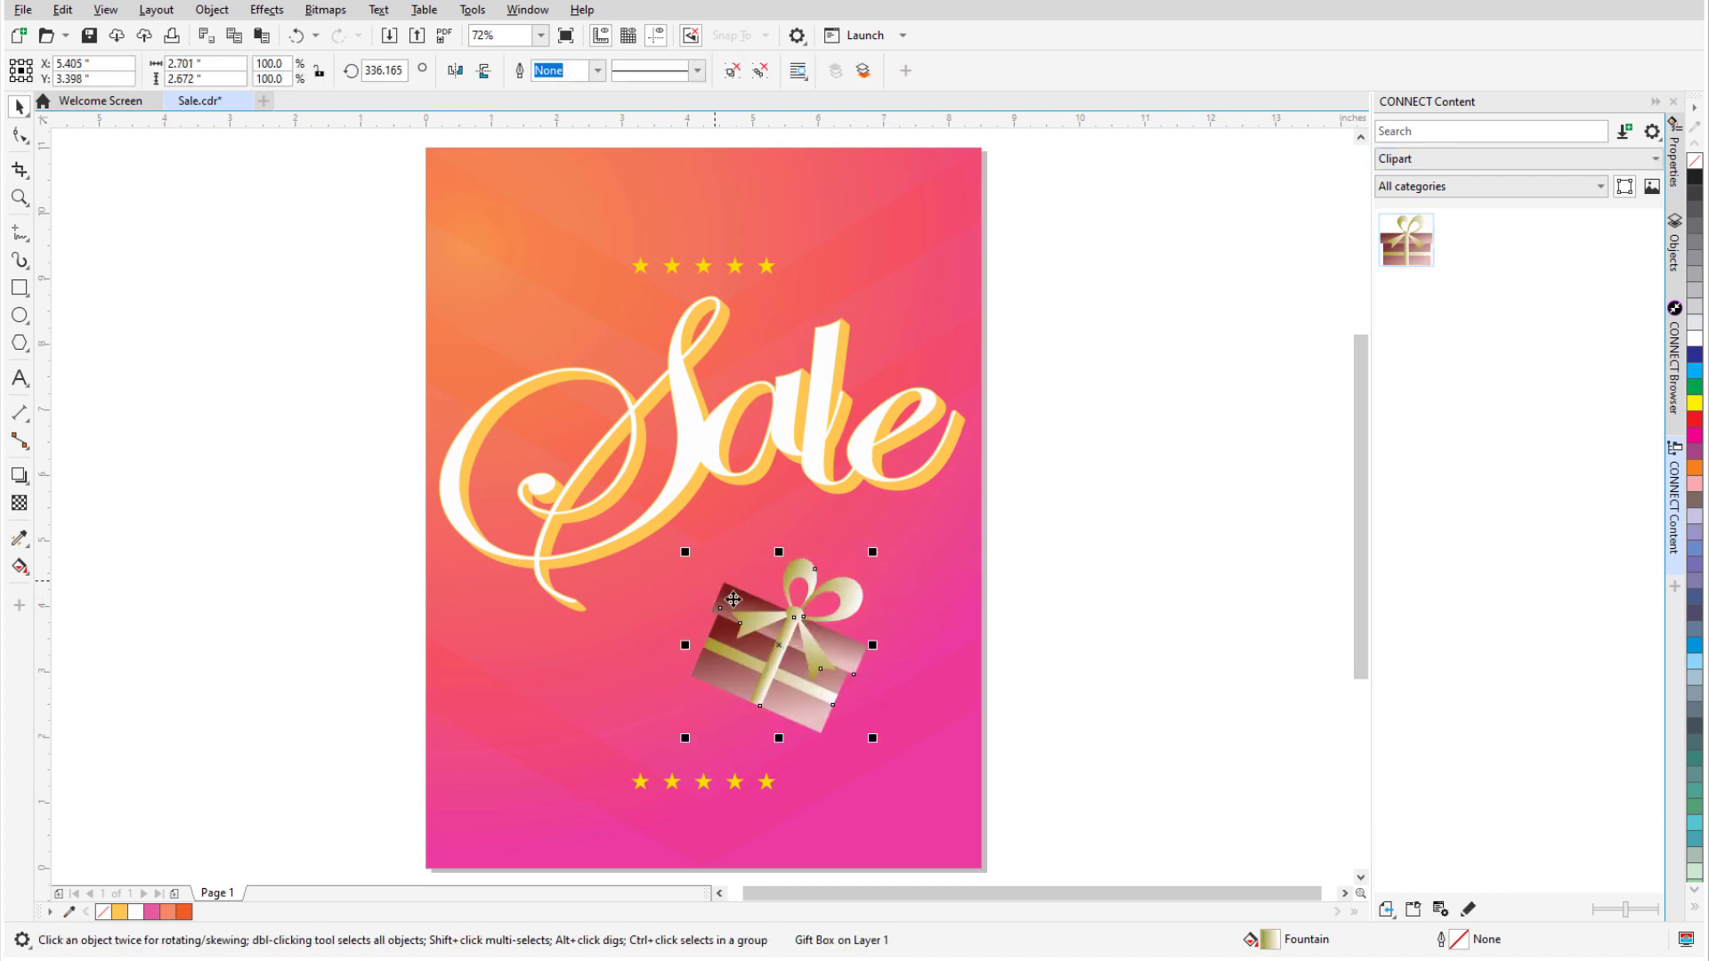
key(Escape)
click(1672, 247)
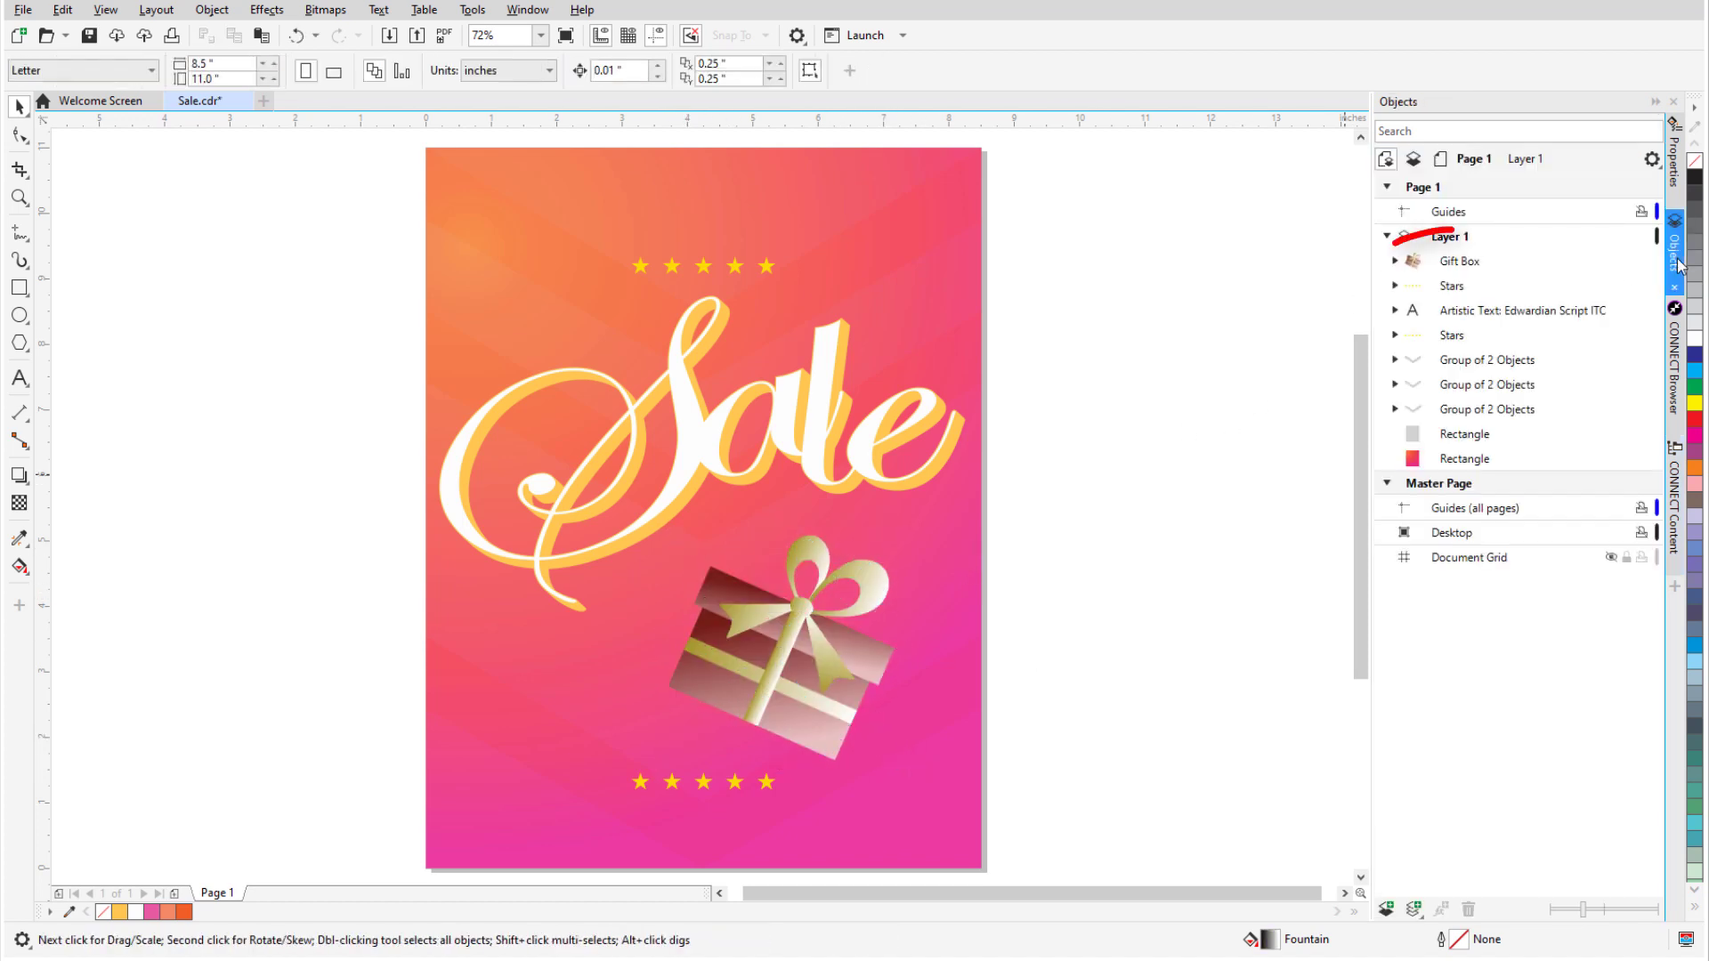
click(1396, 262)
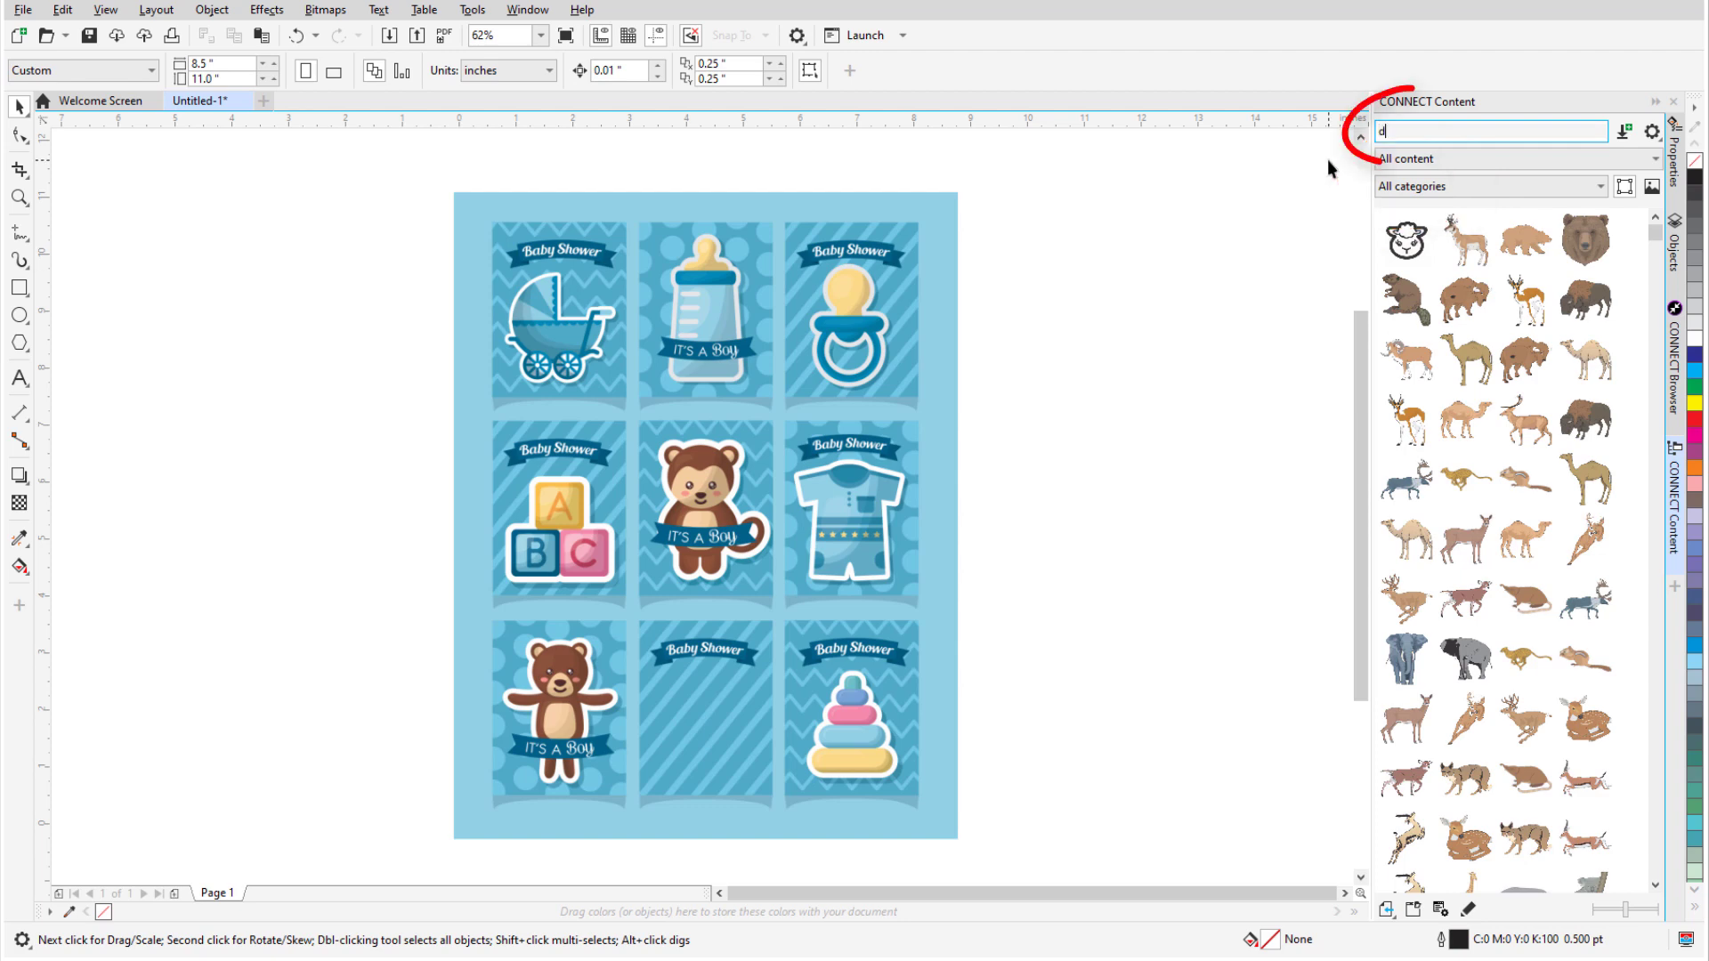
text(duck)
Step: Place the rubber duck from the 'duck' search on the sheet, shrink it, and delete its white background
key(Return)
drag(1467, 420, 837, 682)
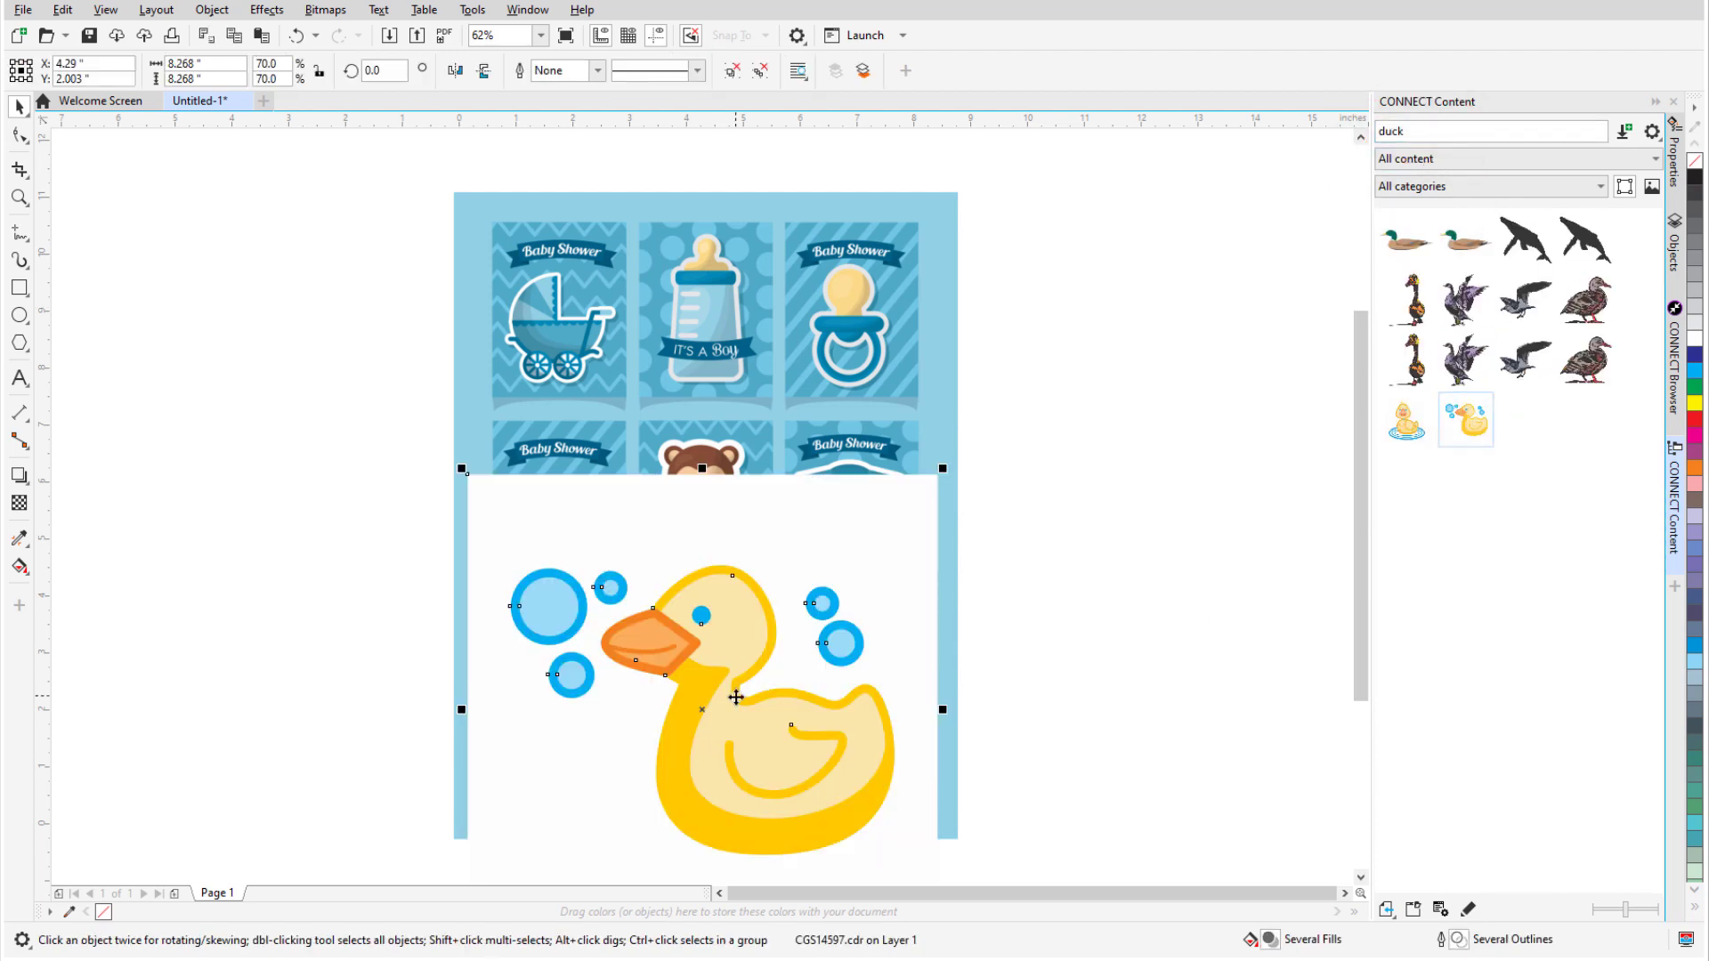
scroll(774, 672, down, 3)
scroll(743, 393, up, 3)
drag(463, 195, 667, 400)
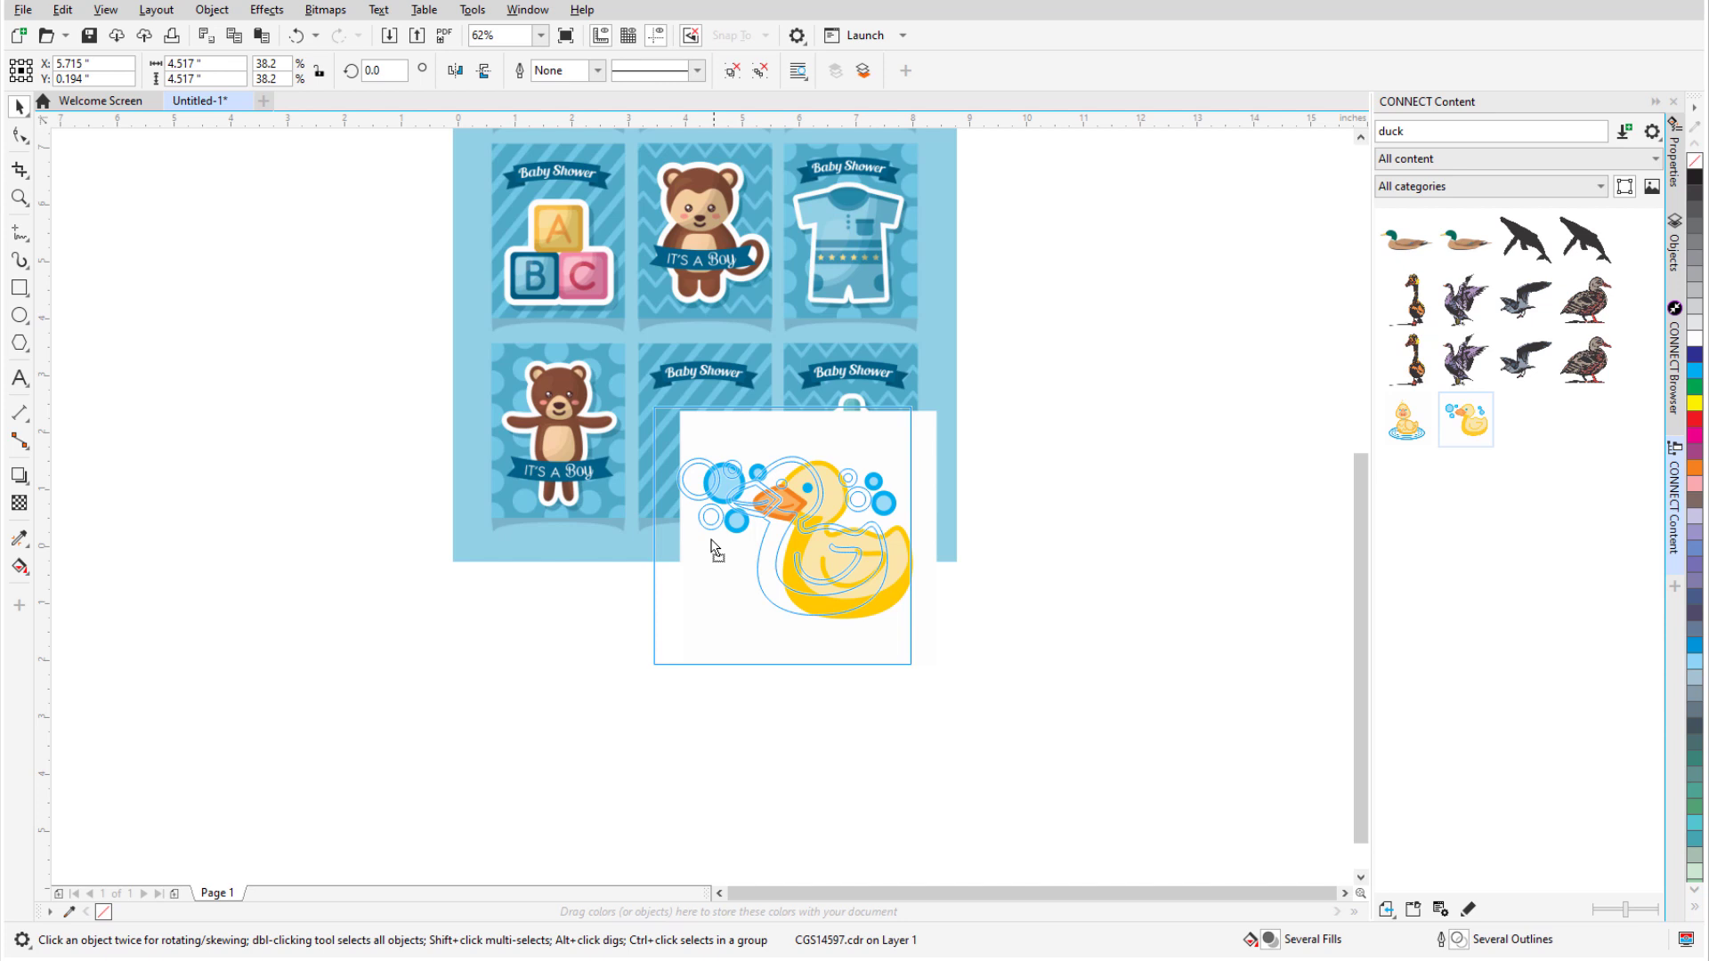
drag(708, 546, 696, 536)
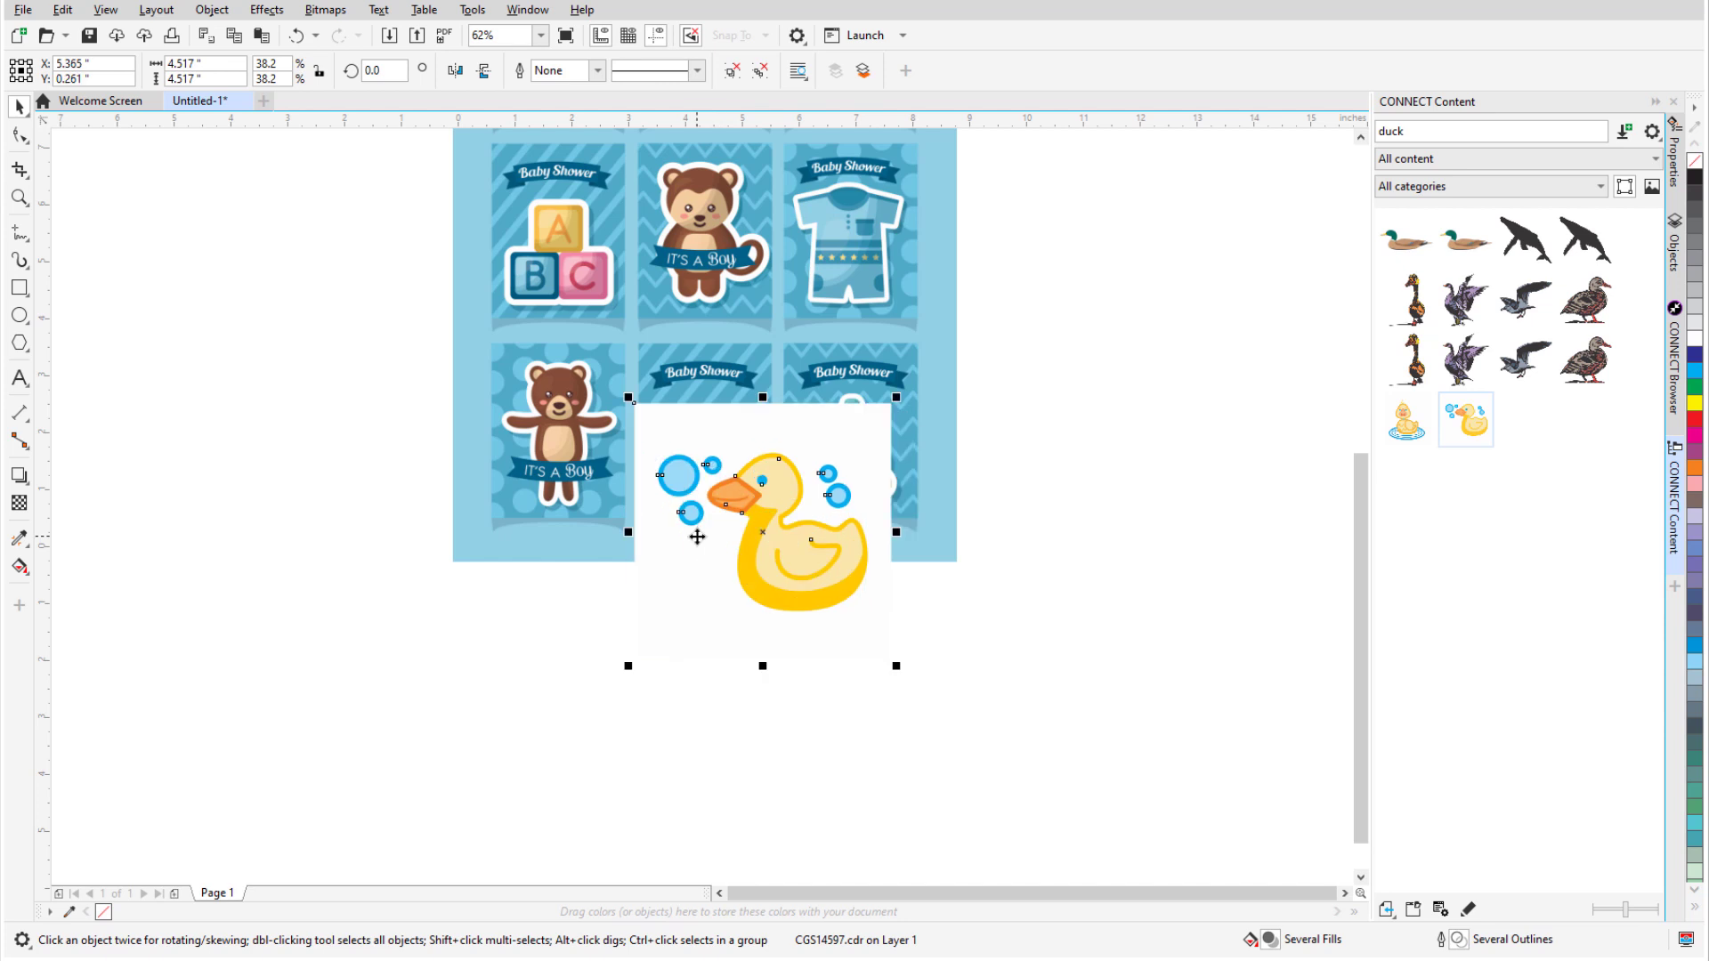
ctrl+click(677, 612)
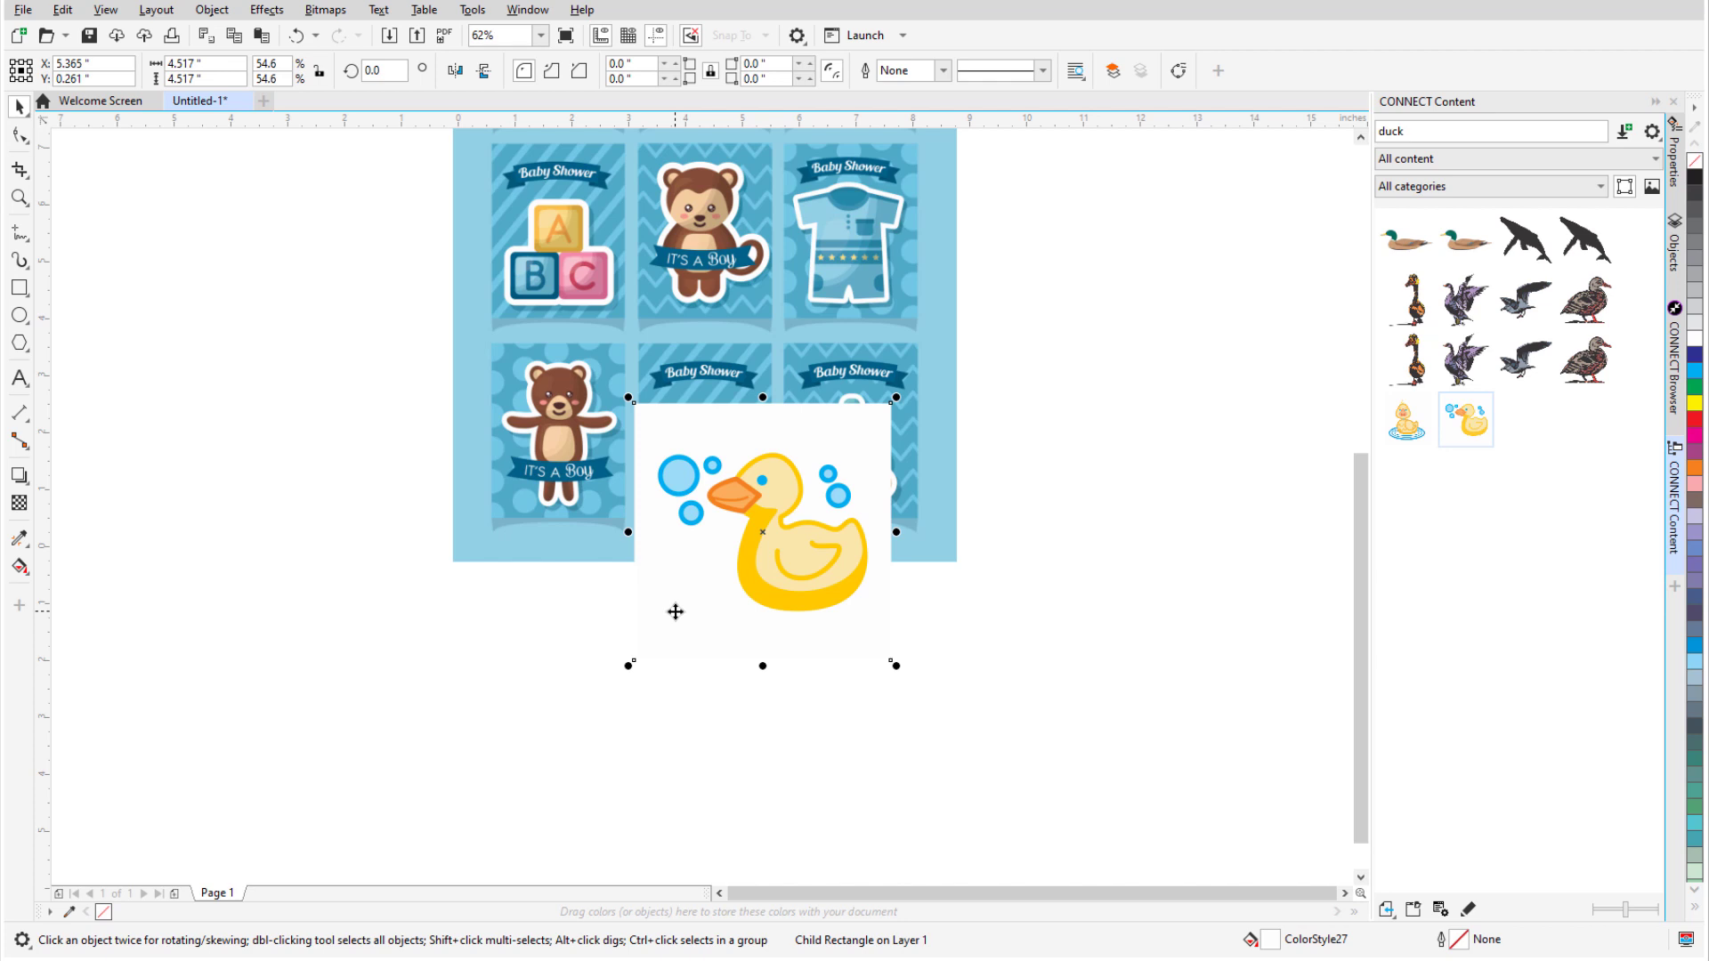
key(Delete)
scroll(779, 503, up, 2)
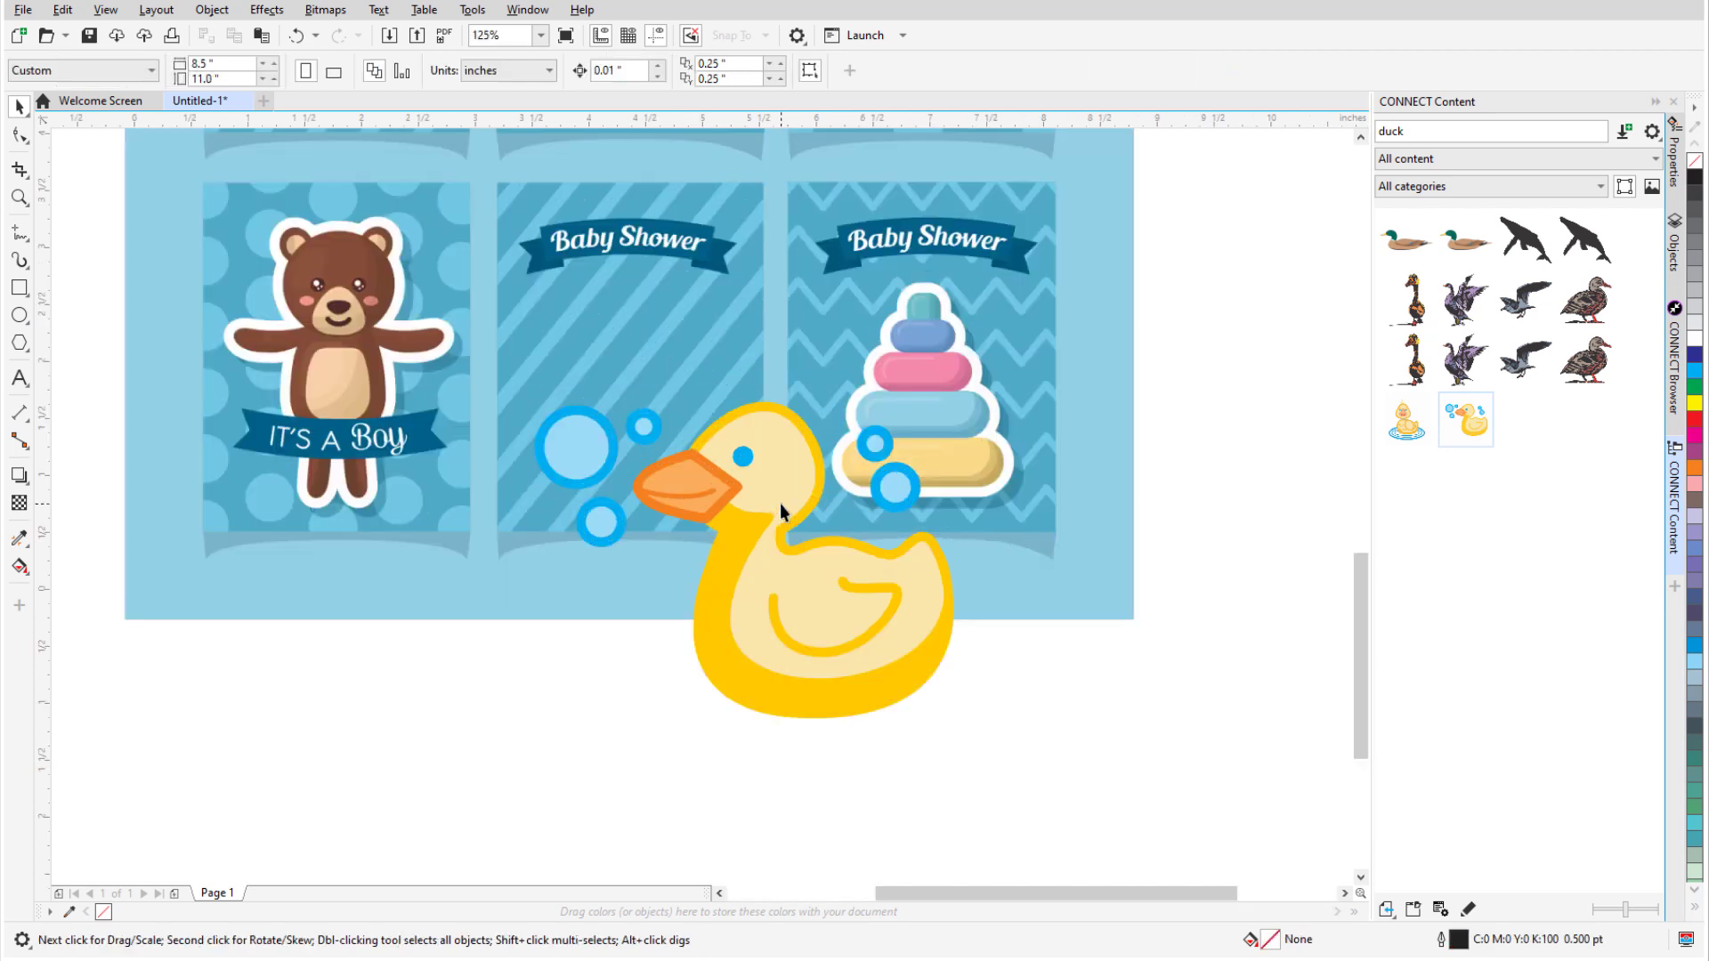
Step: Select the duck's four bubbles, combine them into one shape, and delete them
ctrl+click(587, 452)
ctrl+shift+click(642, 427)
ctrl+shift+click(601, 522)
ctrl+shift+click(878, 460)
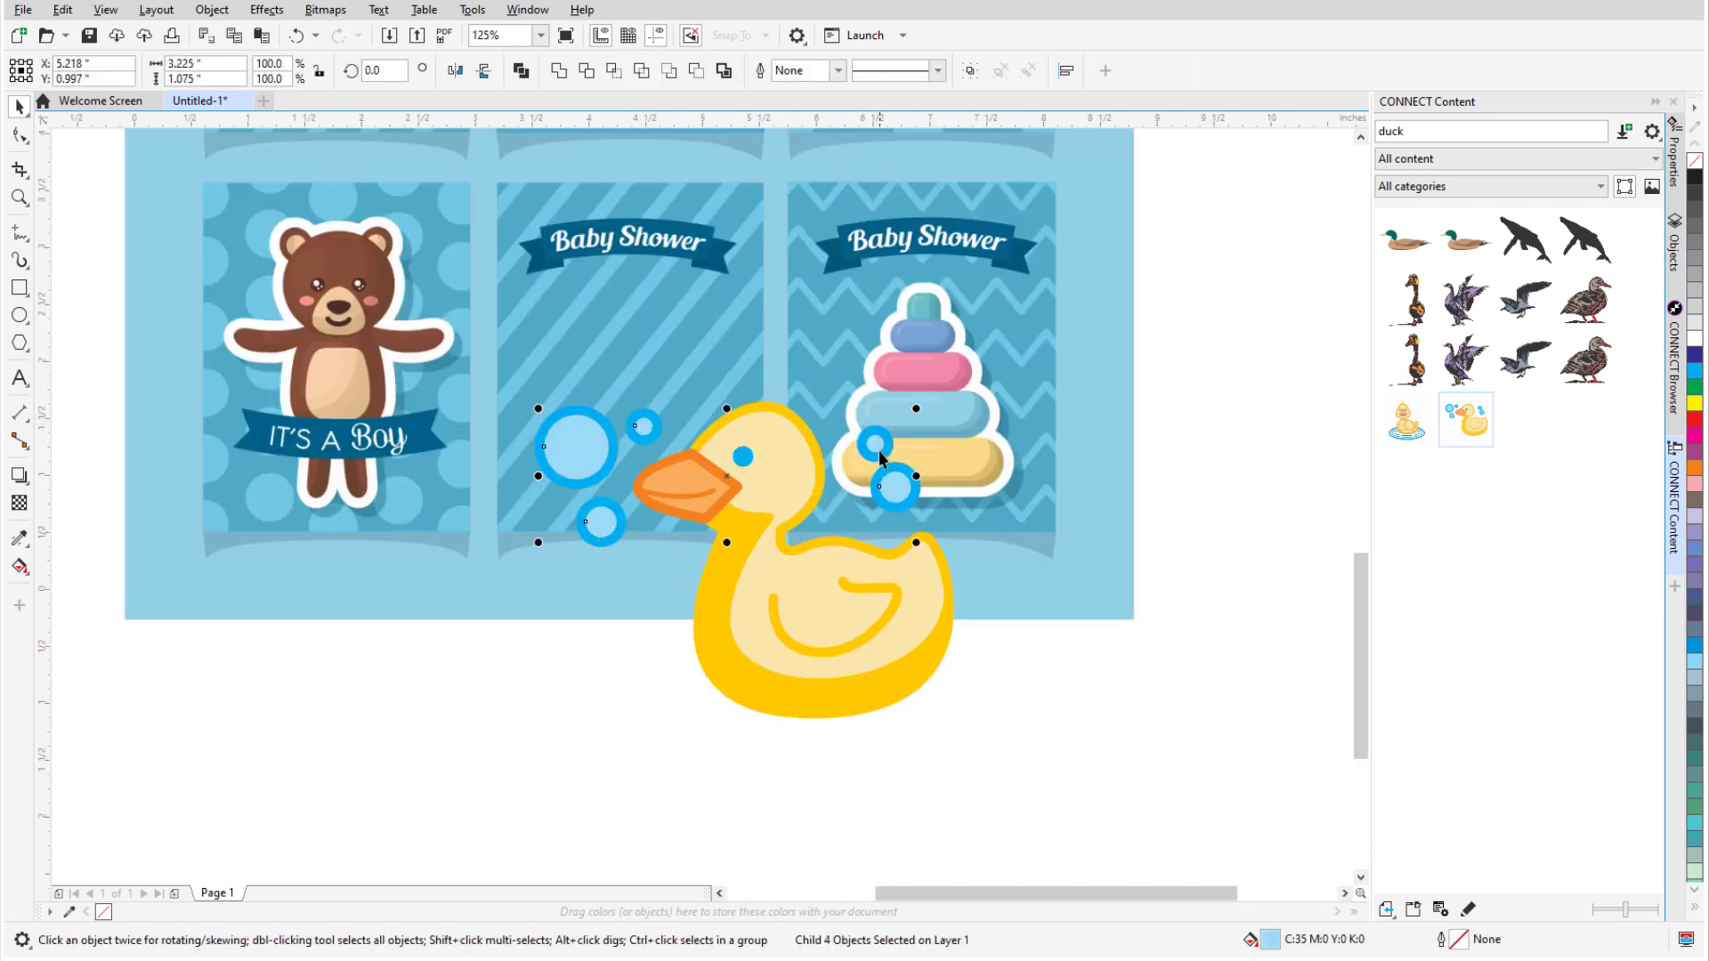
key(ctrl+l)
ctrl+click(609, 501)
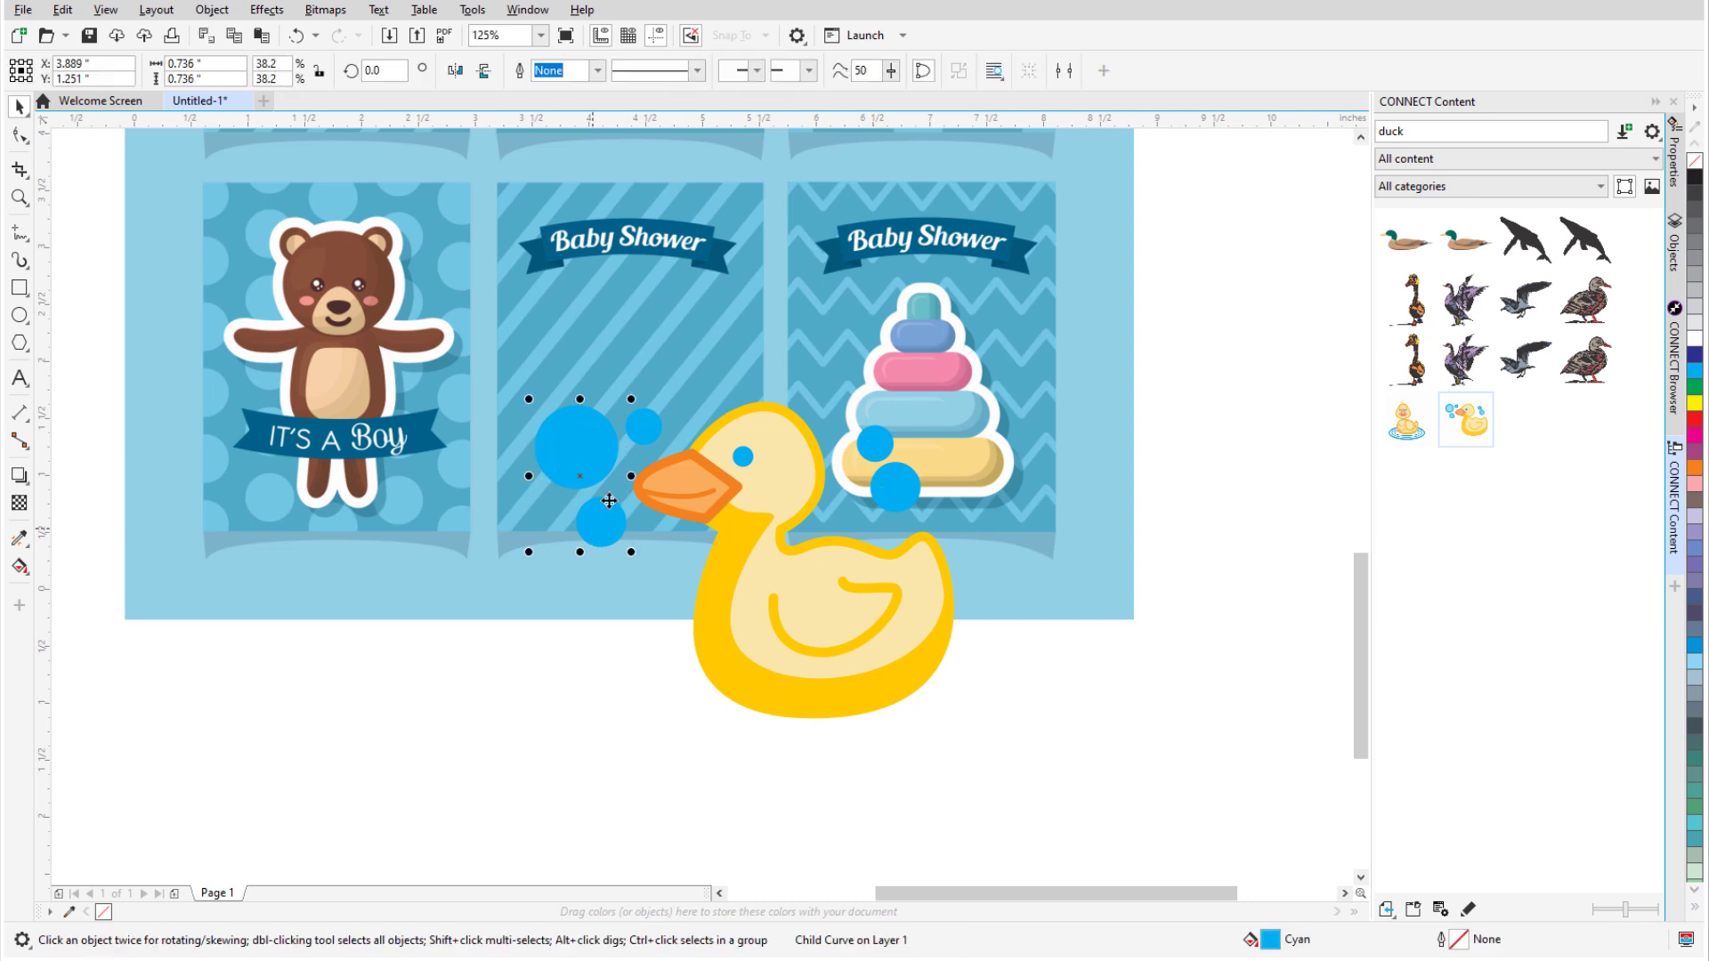
ctrl+shift+click(896, 486)
key(Delete)
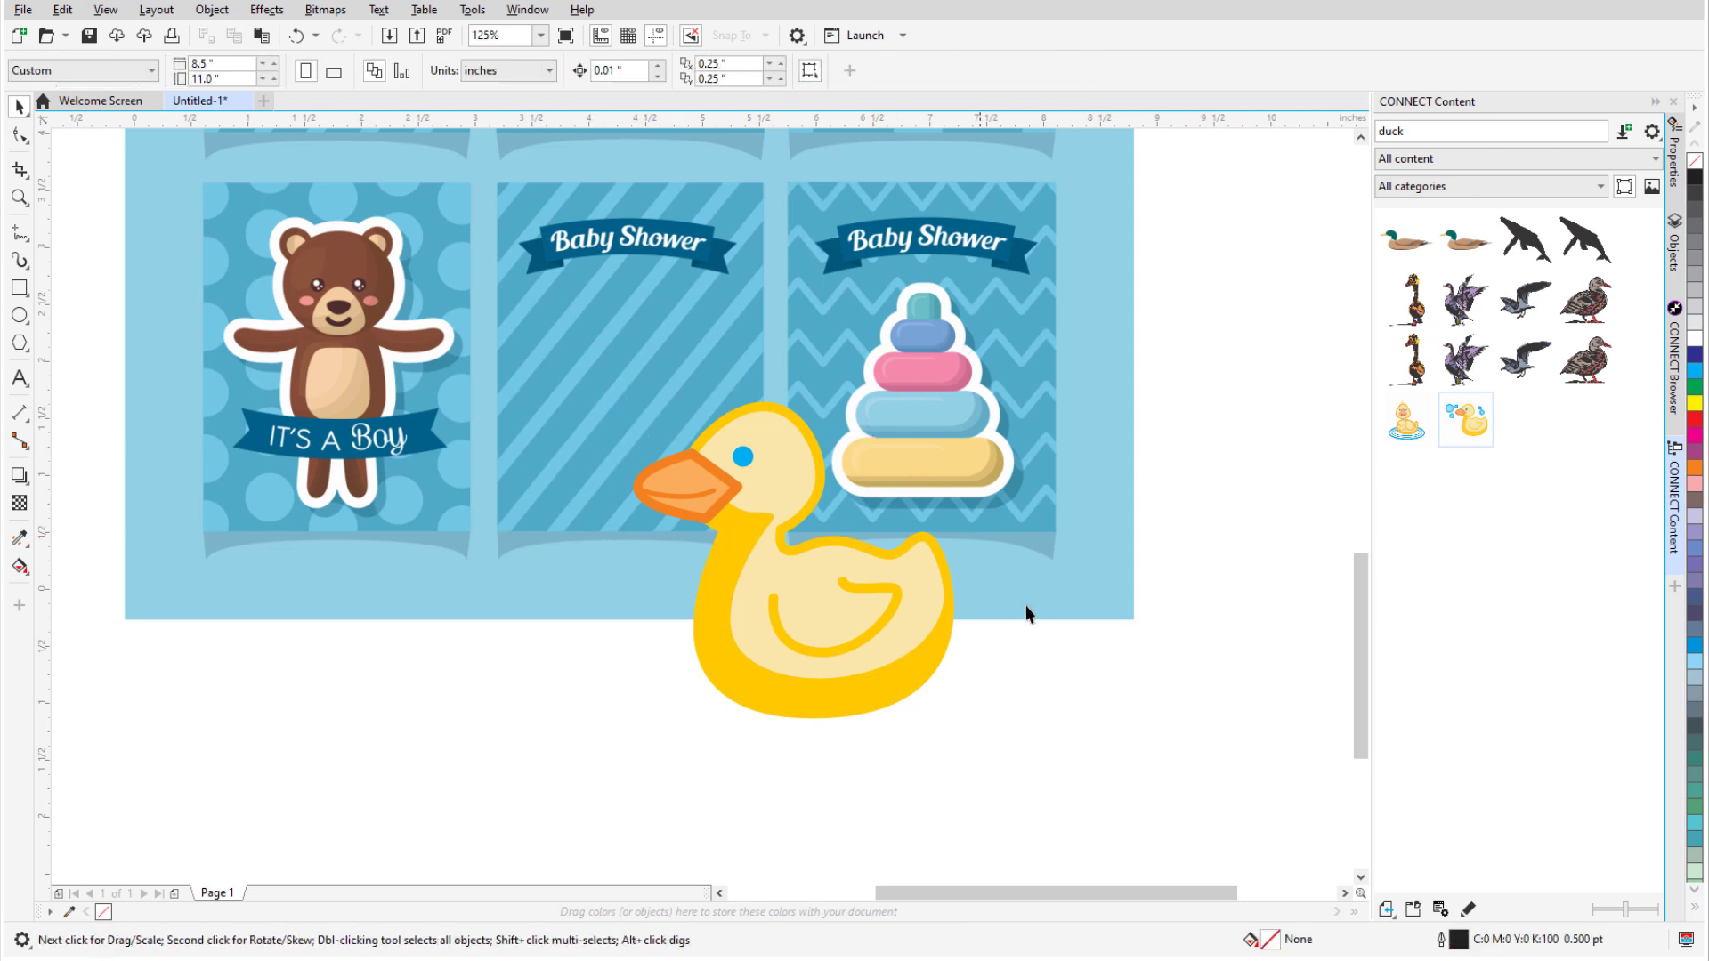
Step: Scale the duck down and move it into the middle Baby Shower card
click(908, 669)
mouse_move(950, 717)
mouse_down()
mouse_move(922, 661)
mouse_move(845, 611)
mouse_up()
drag(775, 561, 643, 452)
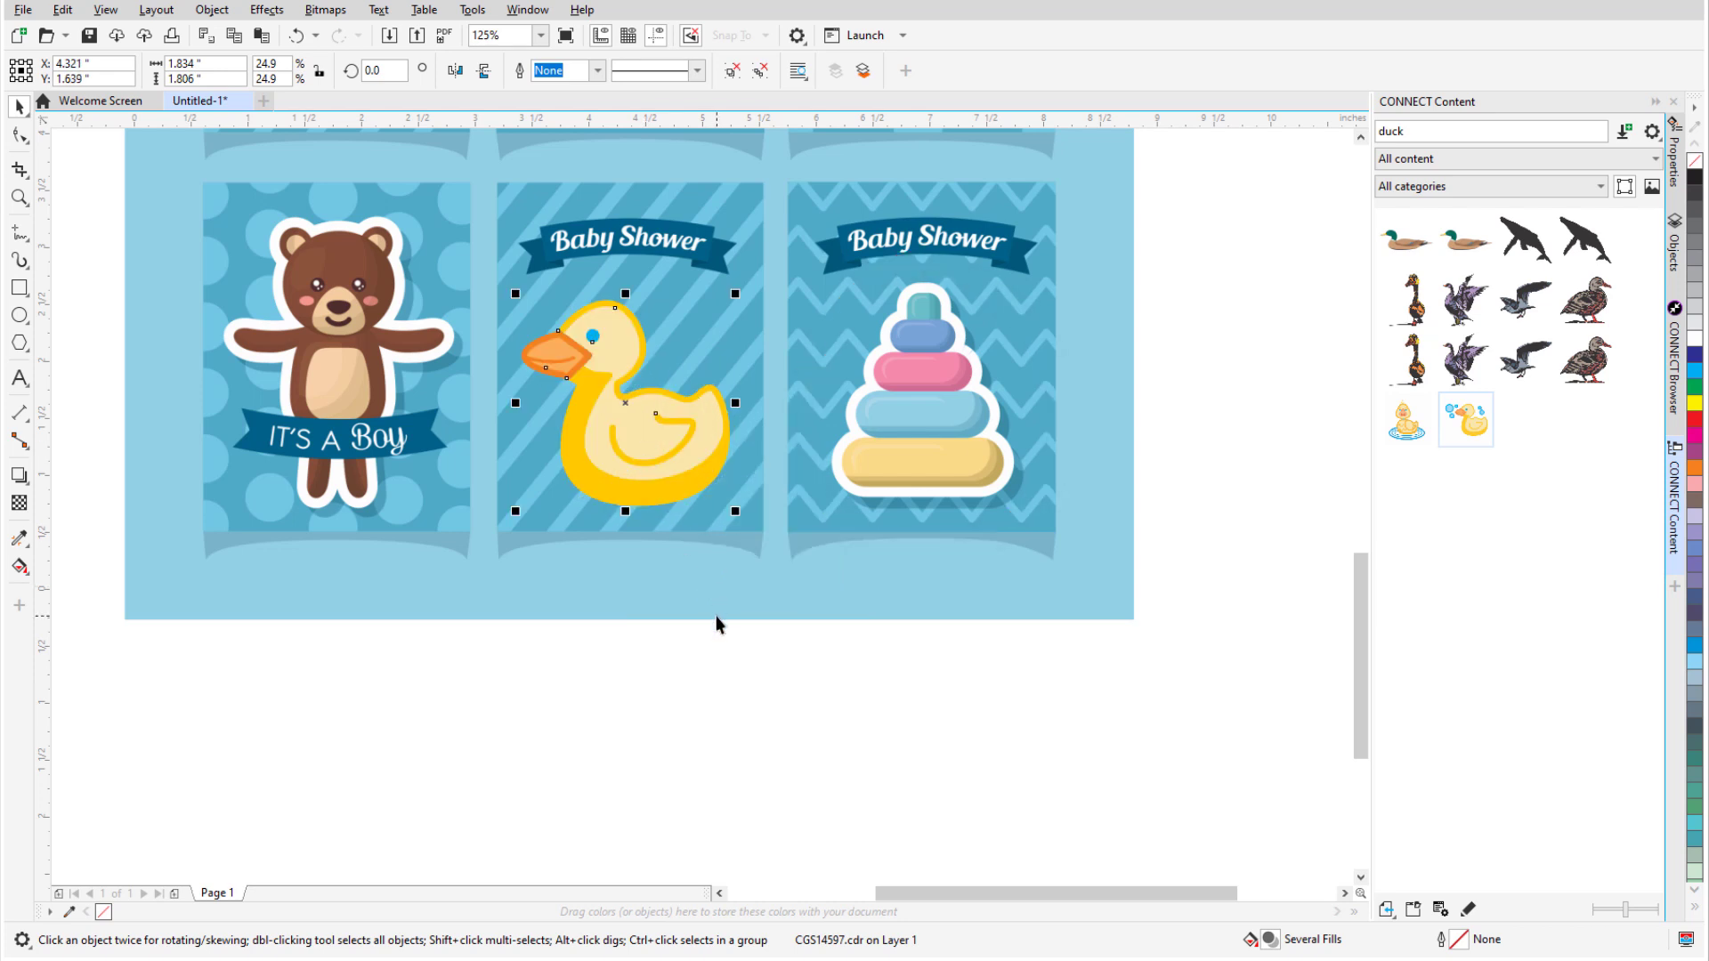
Step: Weld the duck's orange beak and body curves into one shape
click(1676, 274)
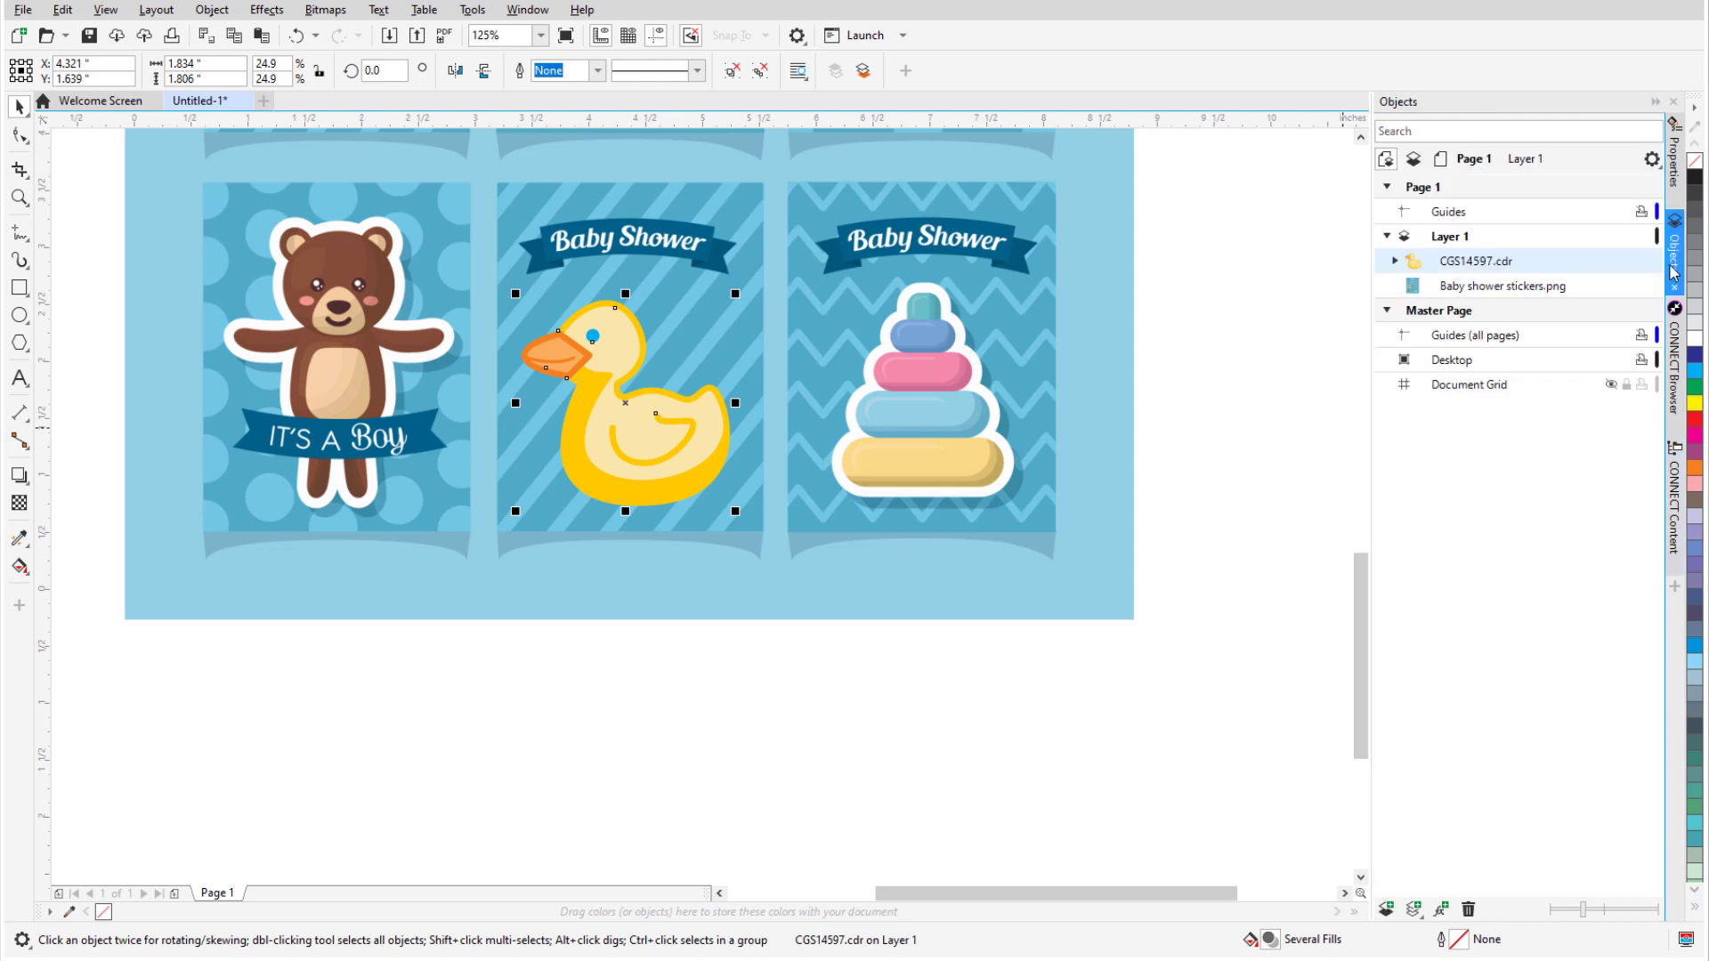
click(1394, 263)
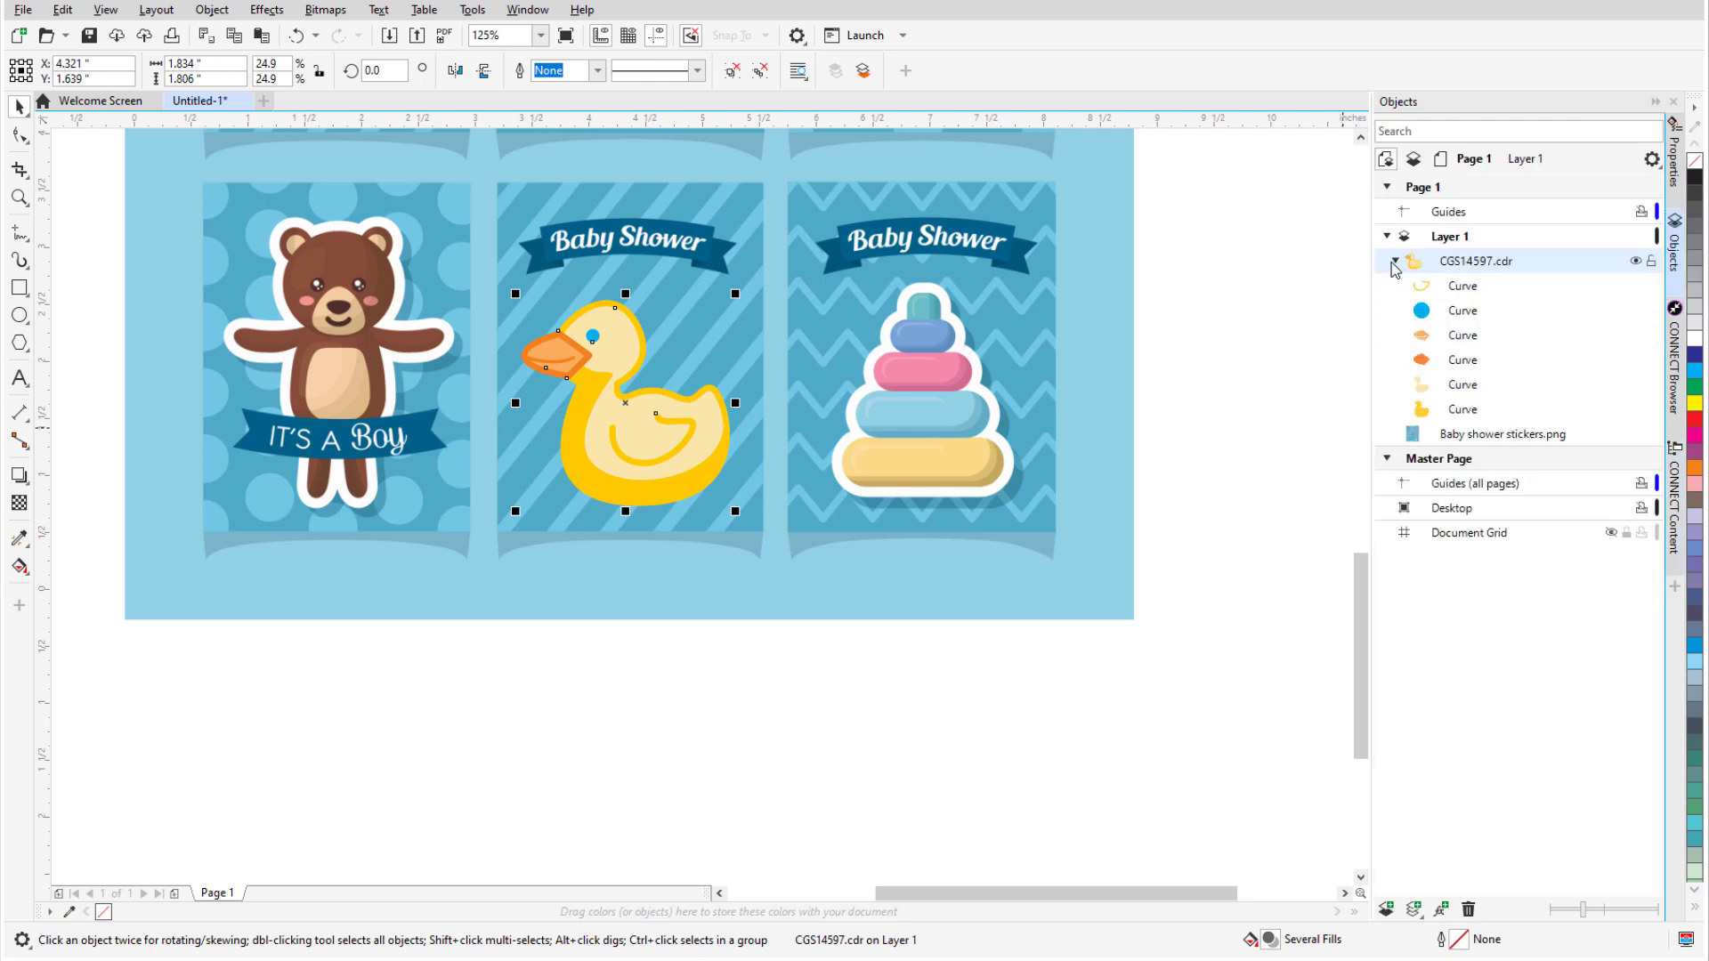
click(1463, 361)
ctrl+click(1485, 414)
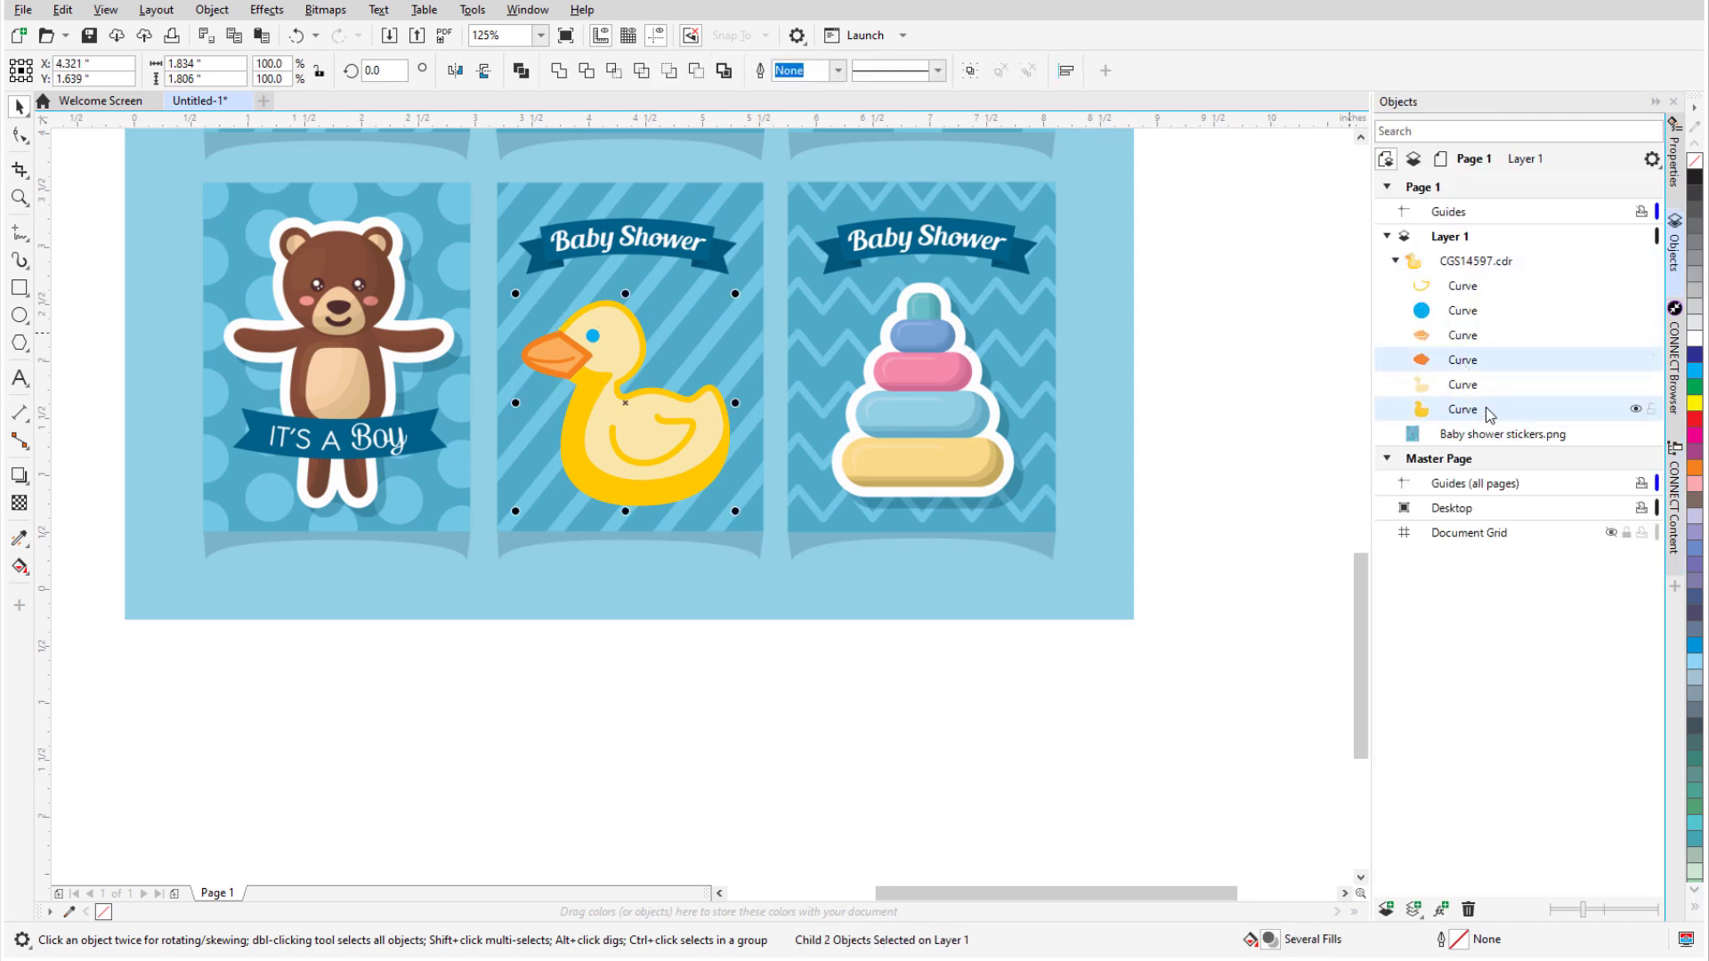
click(561, 73)
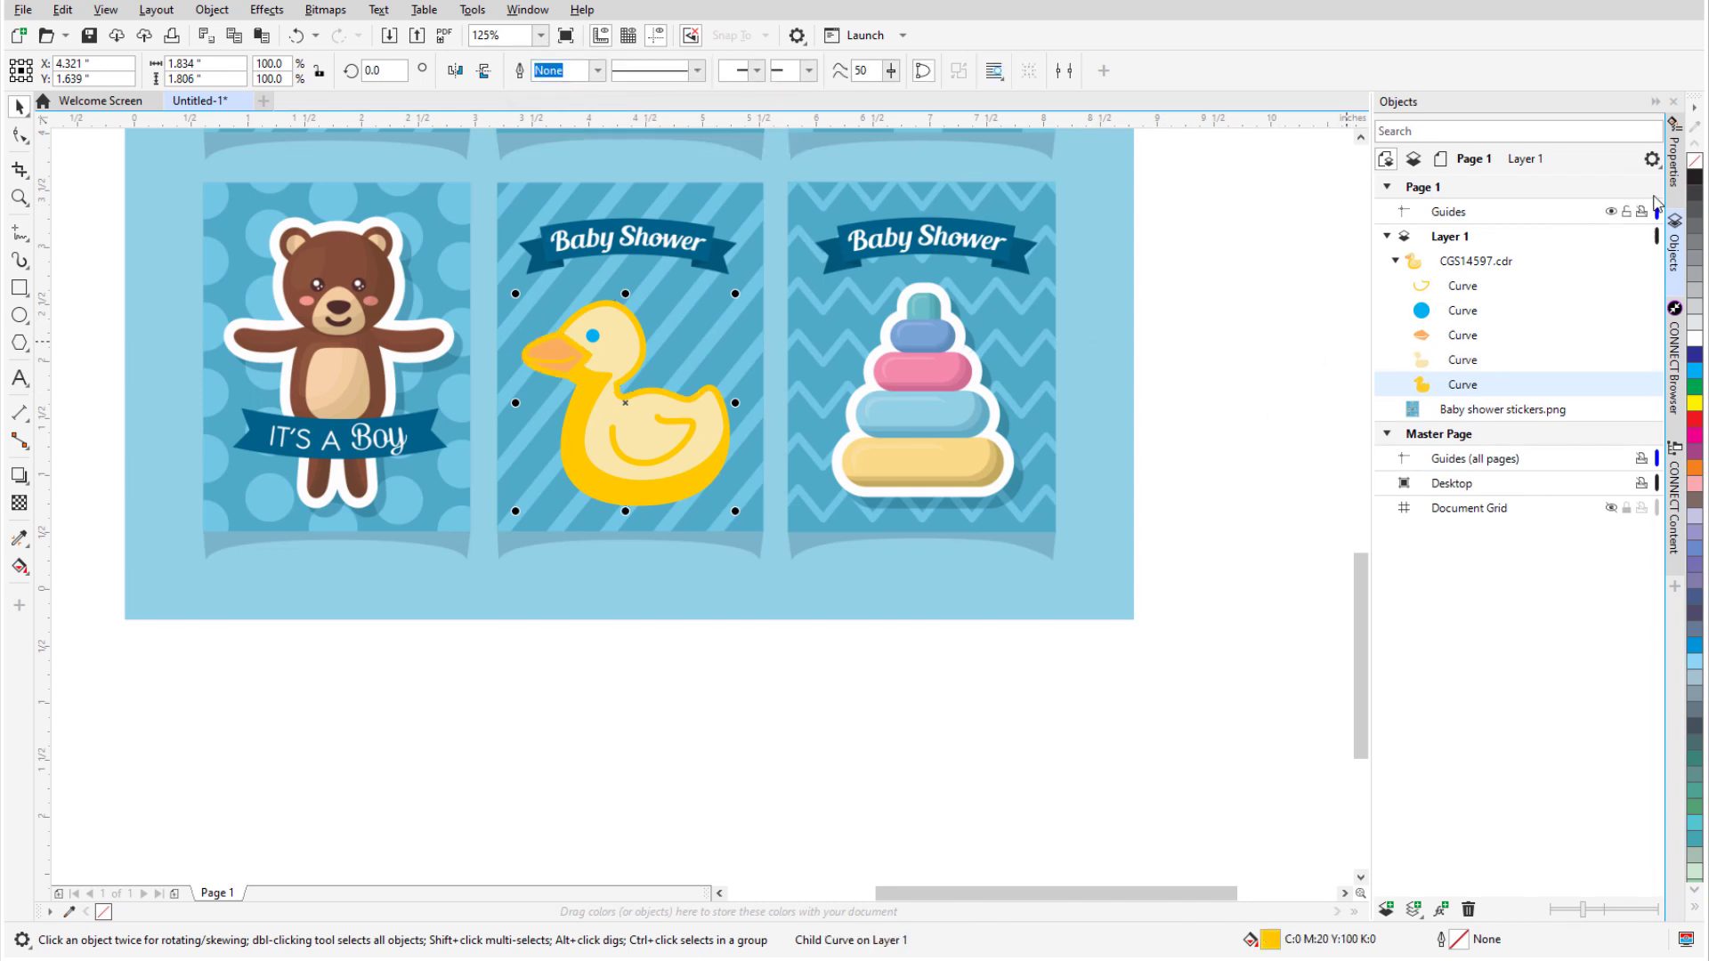
Step: Give the welded duck a white 4 pt outline, then select the pale inner body curve
click(1675, 173)
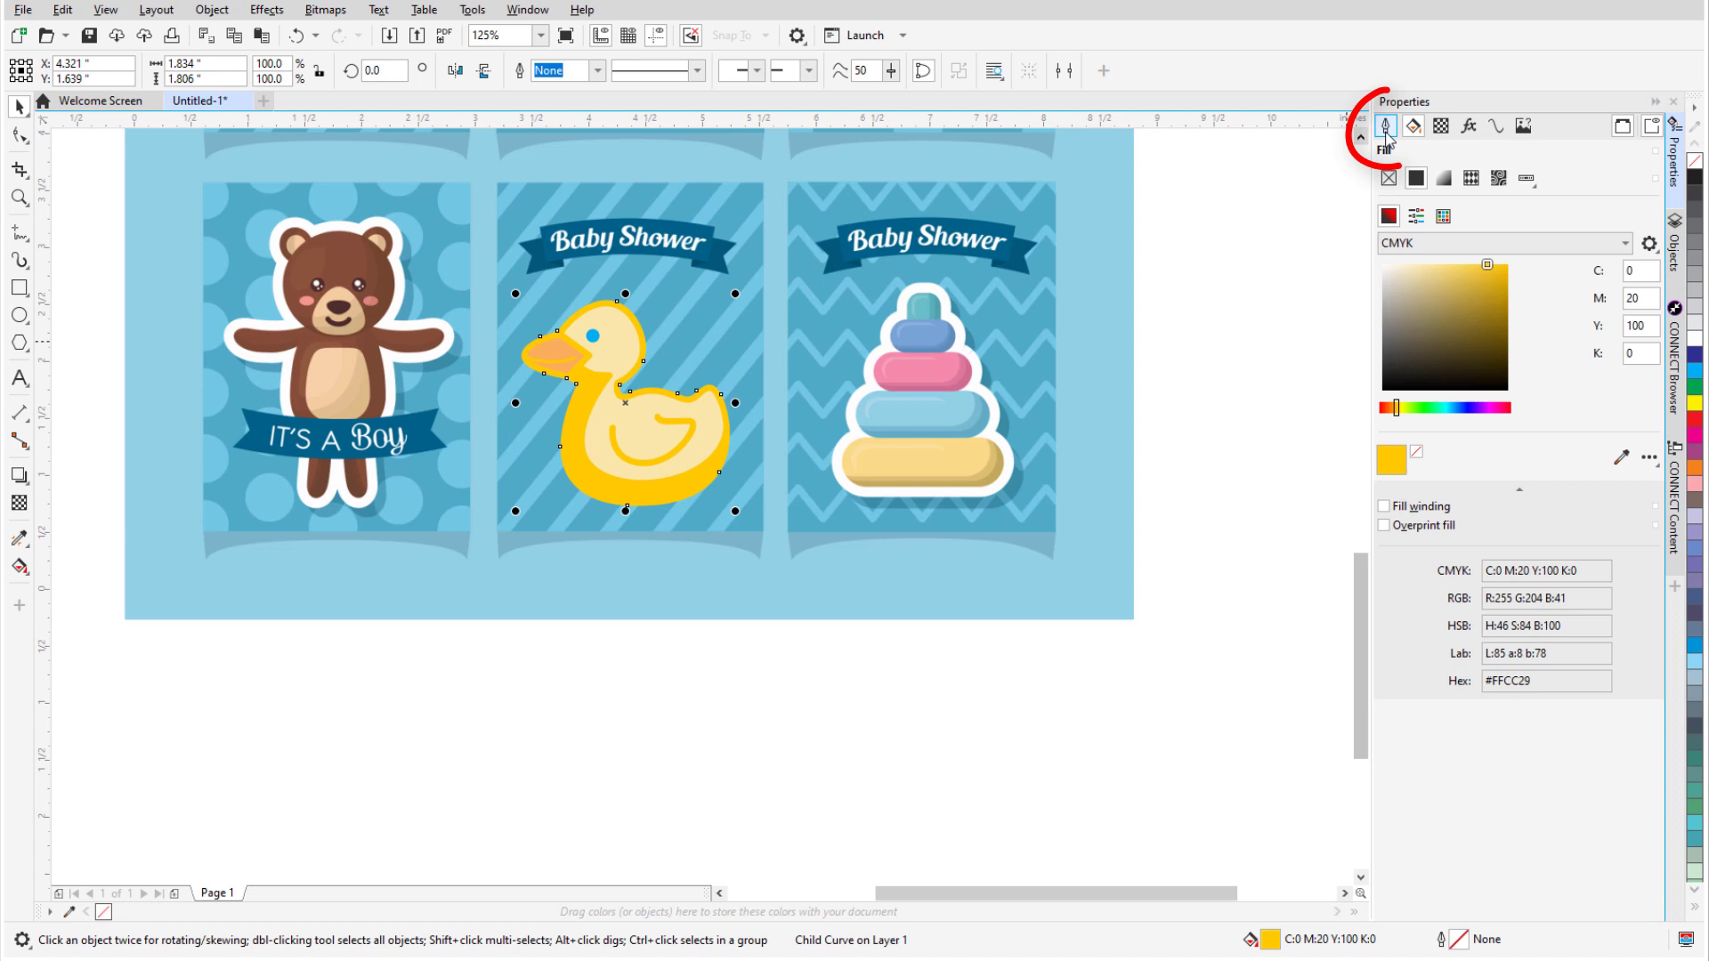
click(1387, 125)
click(1445, 204)
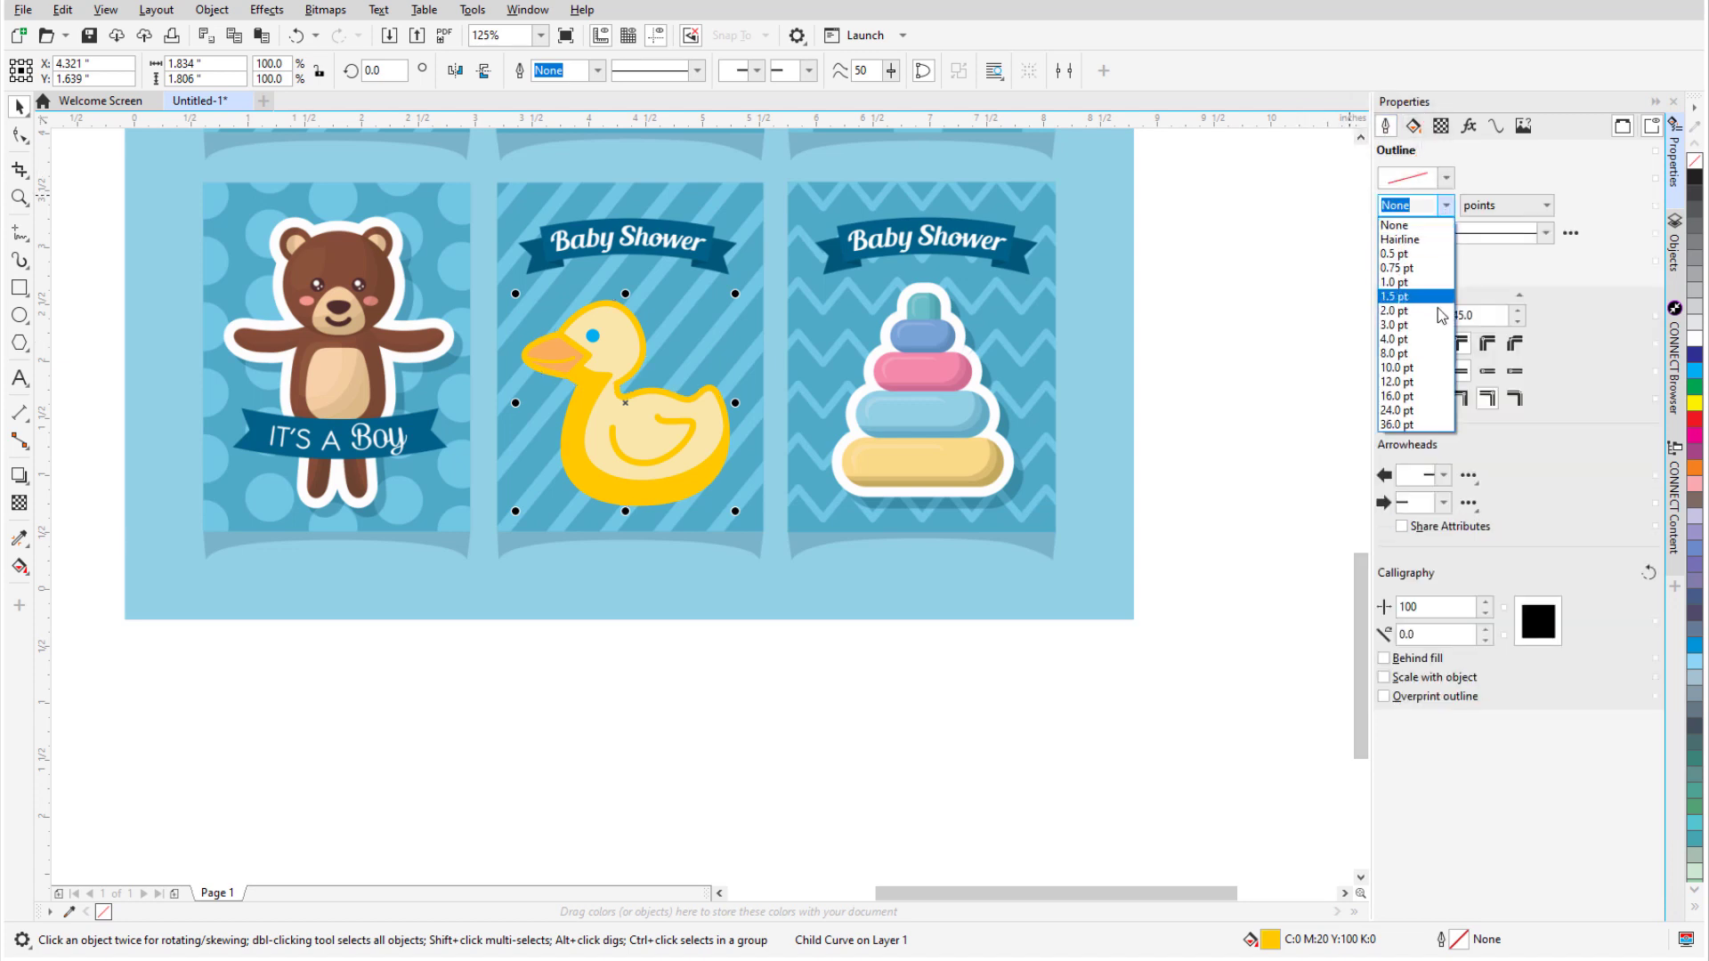
click(1437, 346)
click(1446, 177)
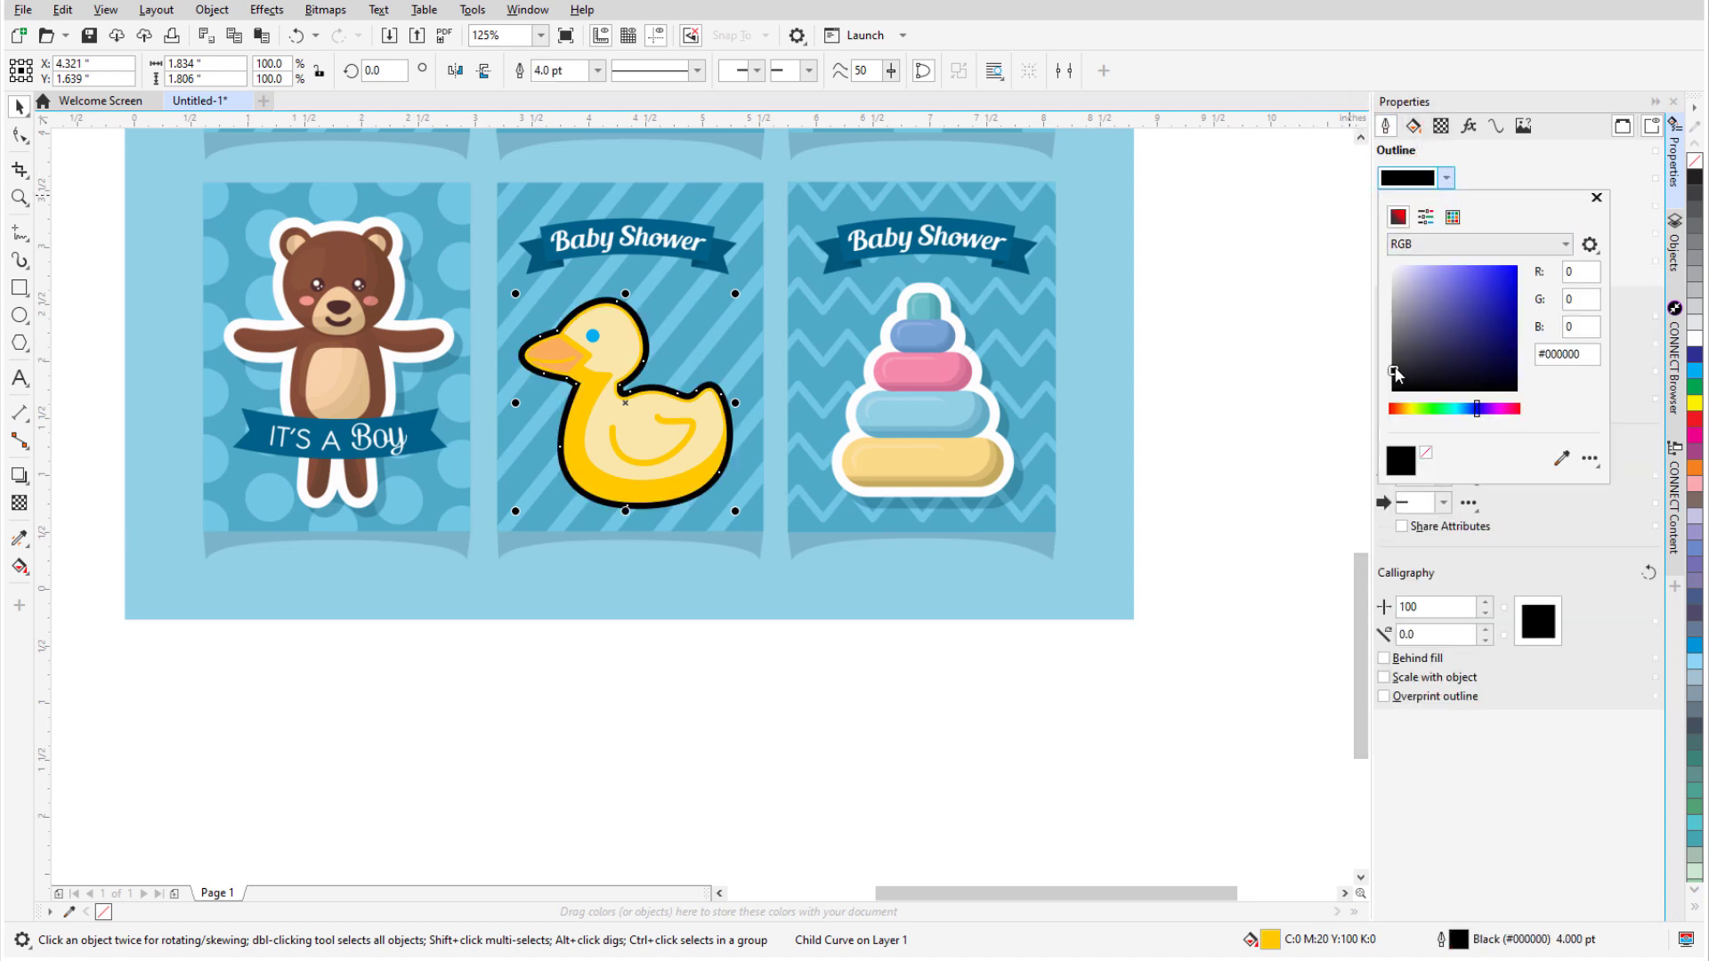
click(1388, 269)
click(1675, 237)
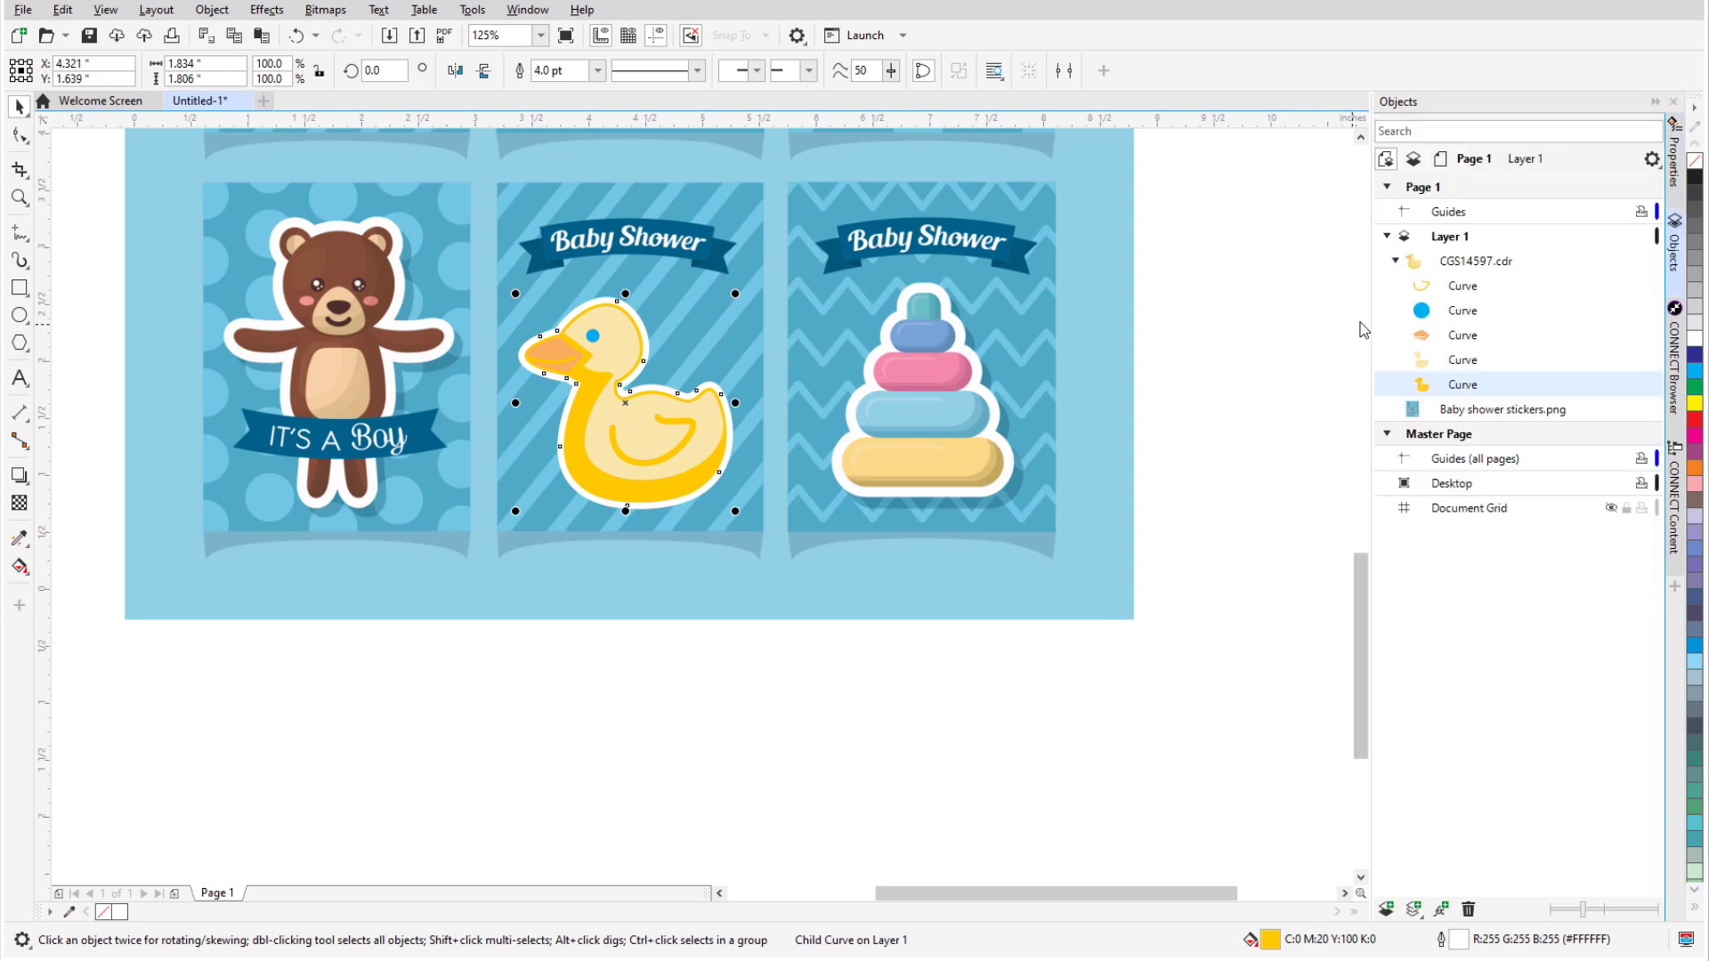
click(1456, 360)
Step: Delete the pale body curve and give the wing curve a white outline
right_click(1453, 363)
click(1484, 447)
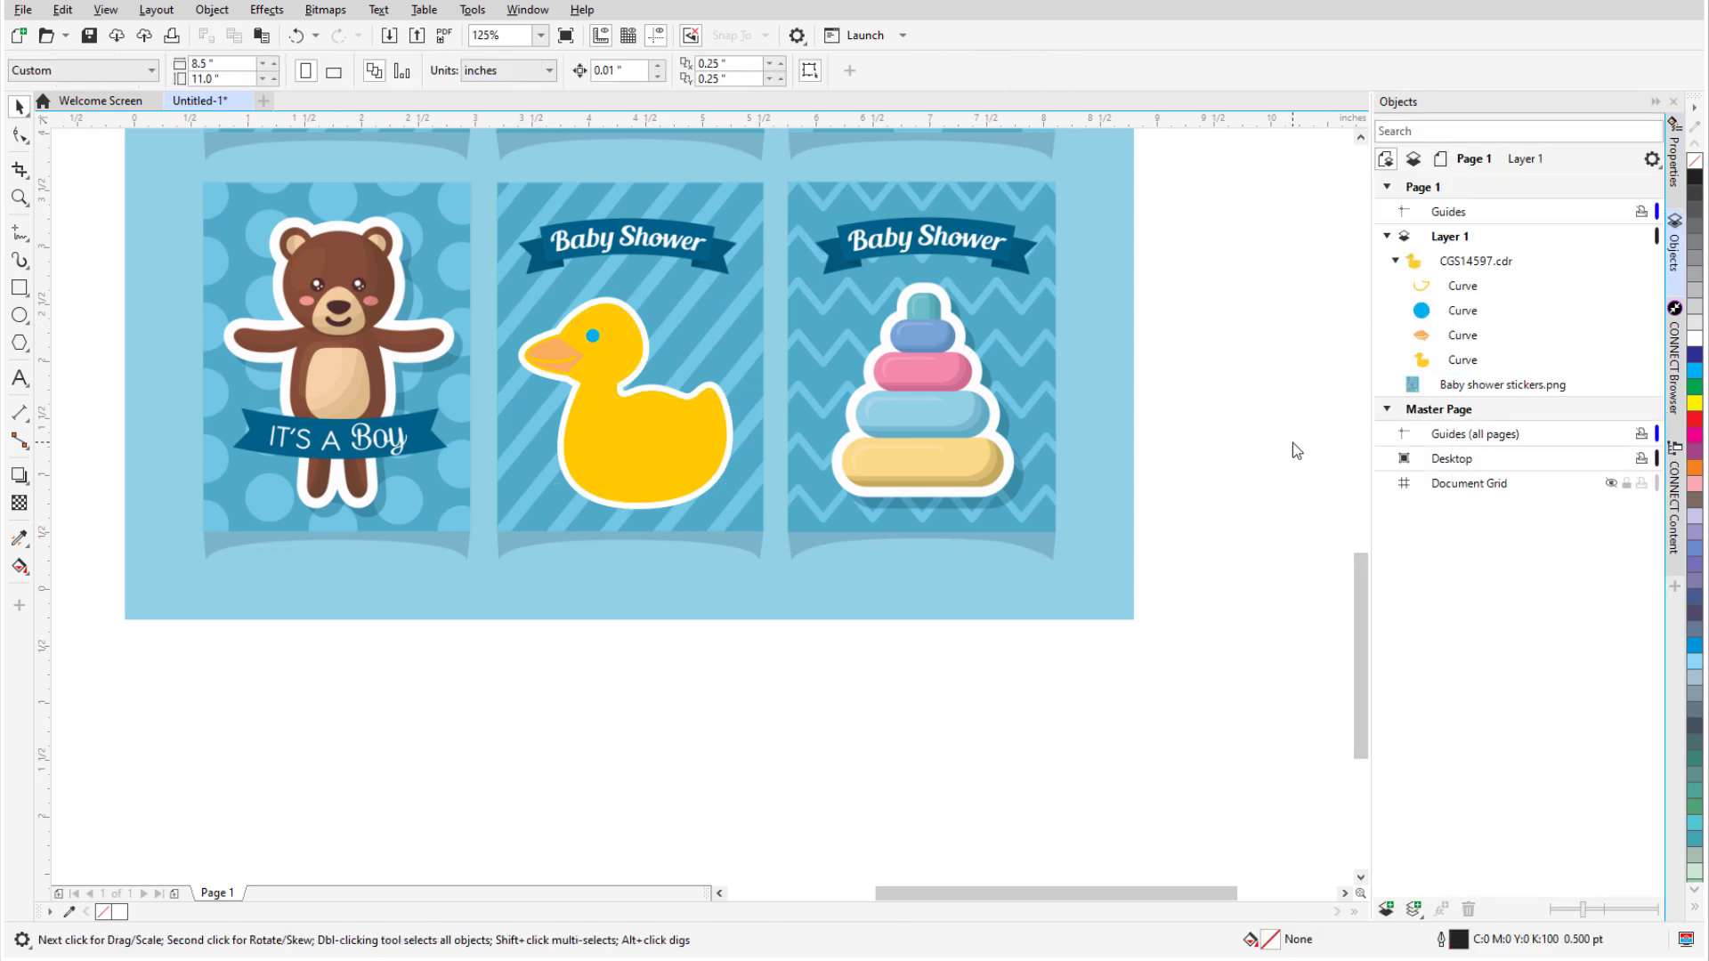
click(1469, 288)
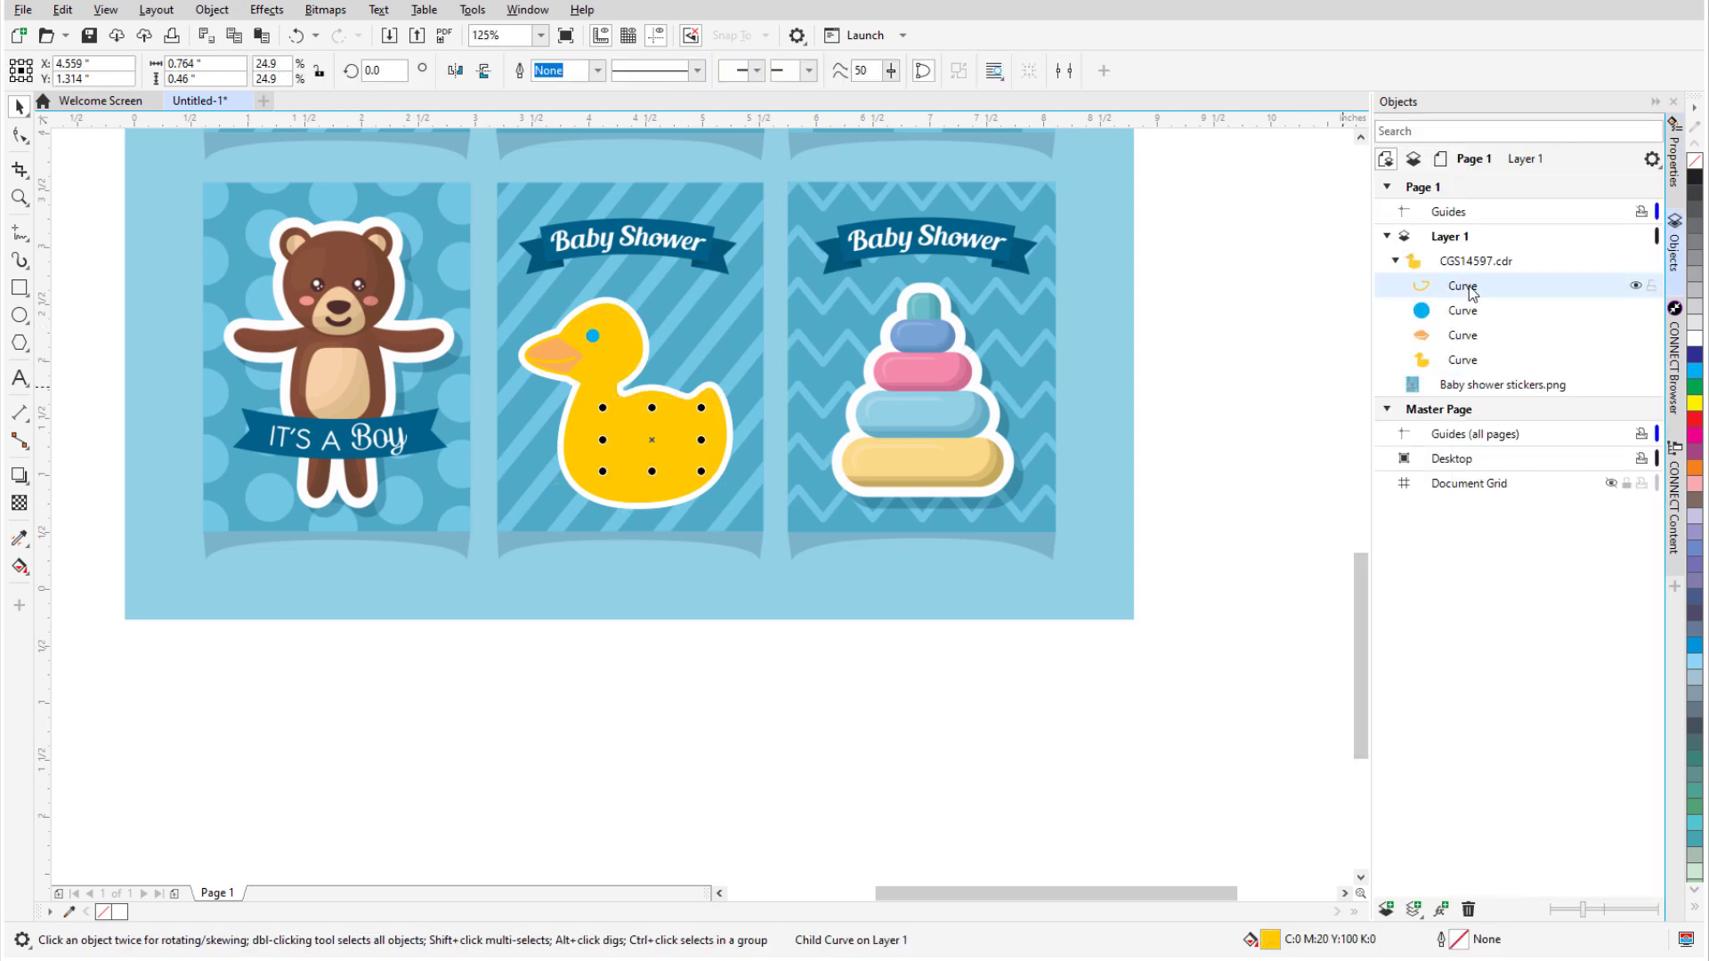
right_click(1693, 342)
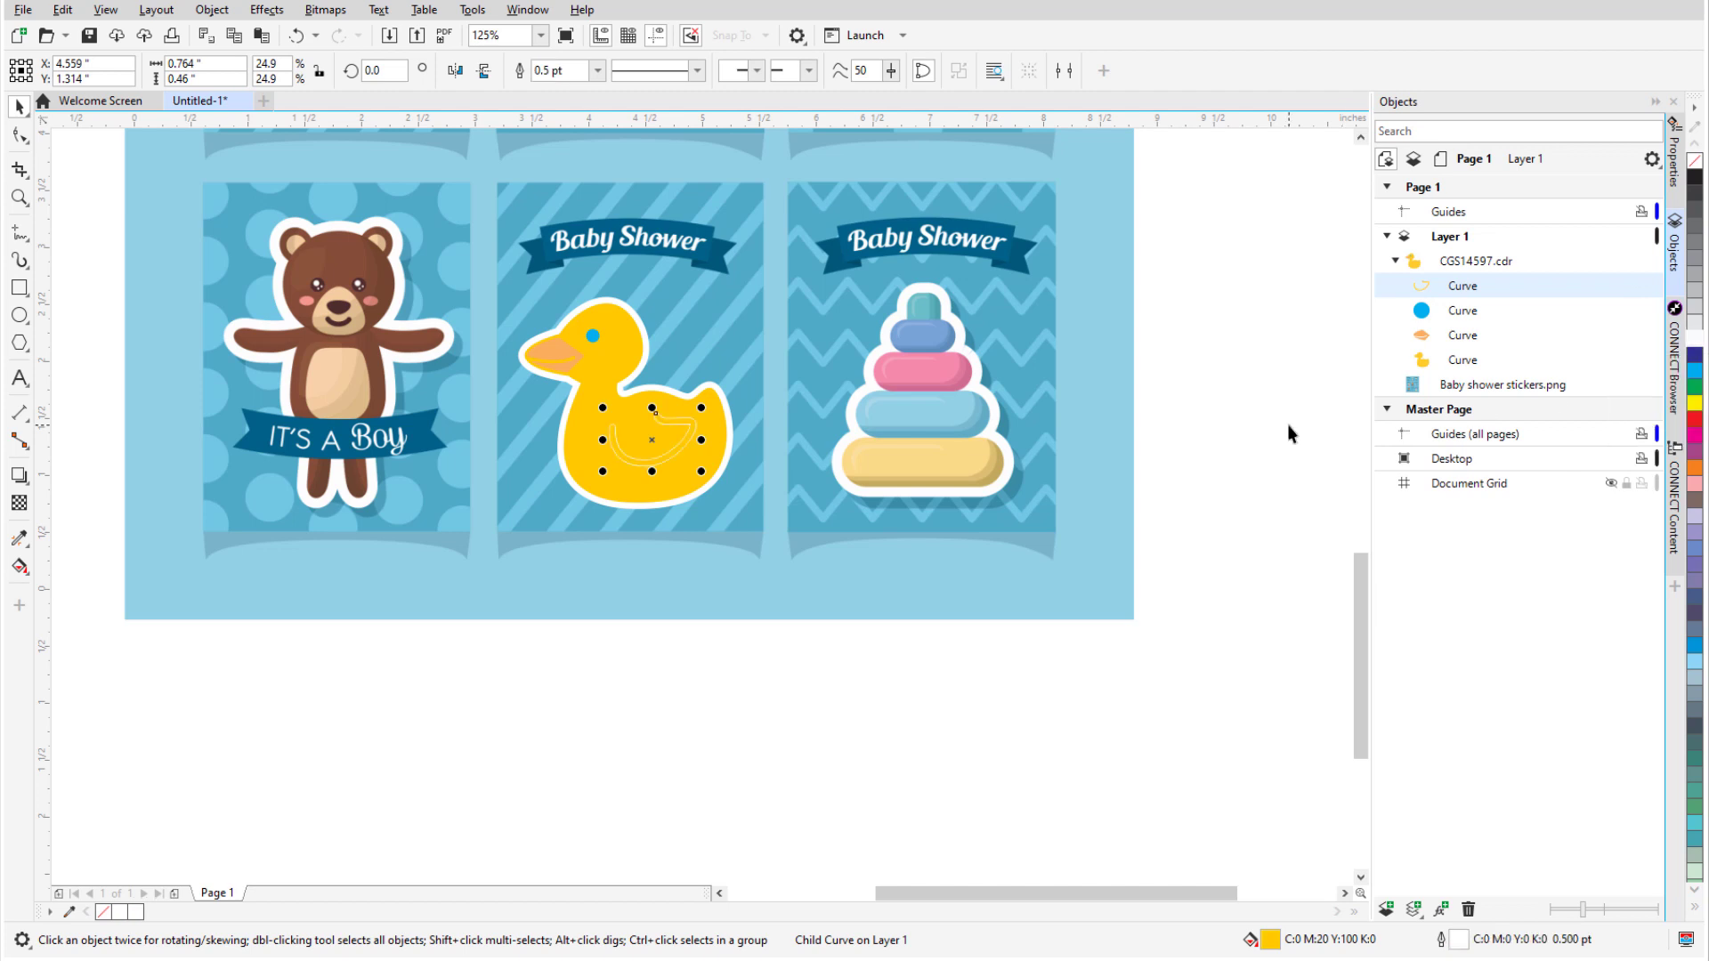
scroll(654, 425, up, 2)
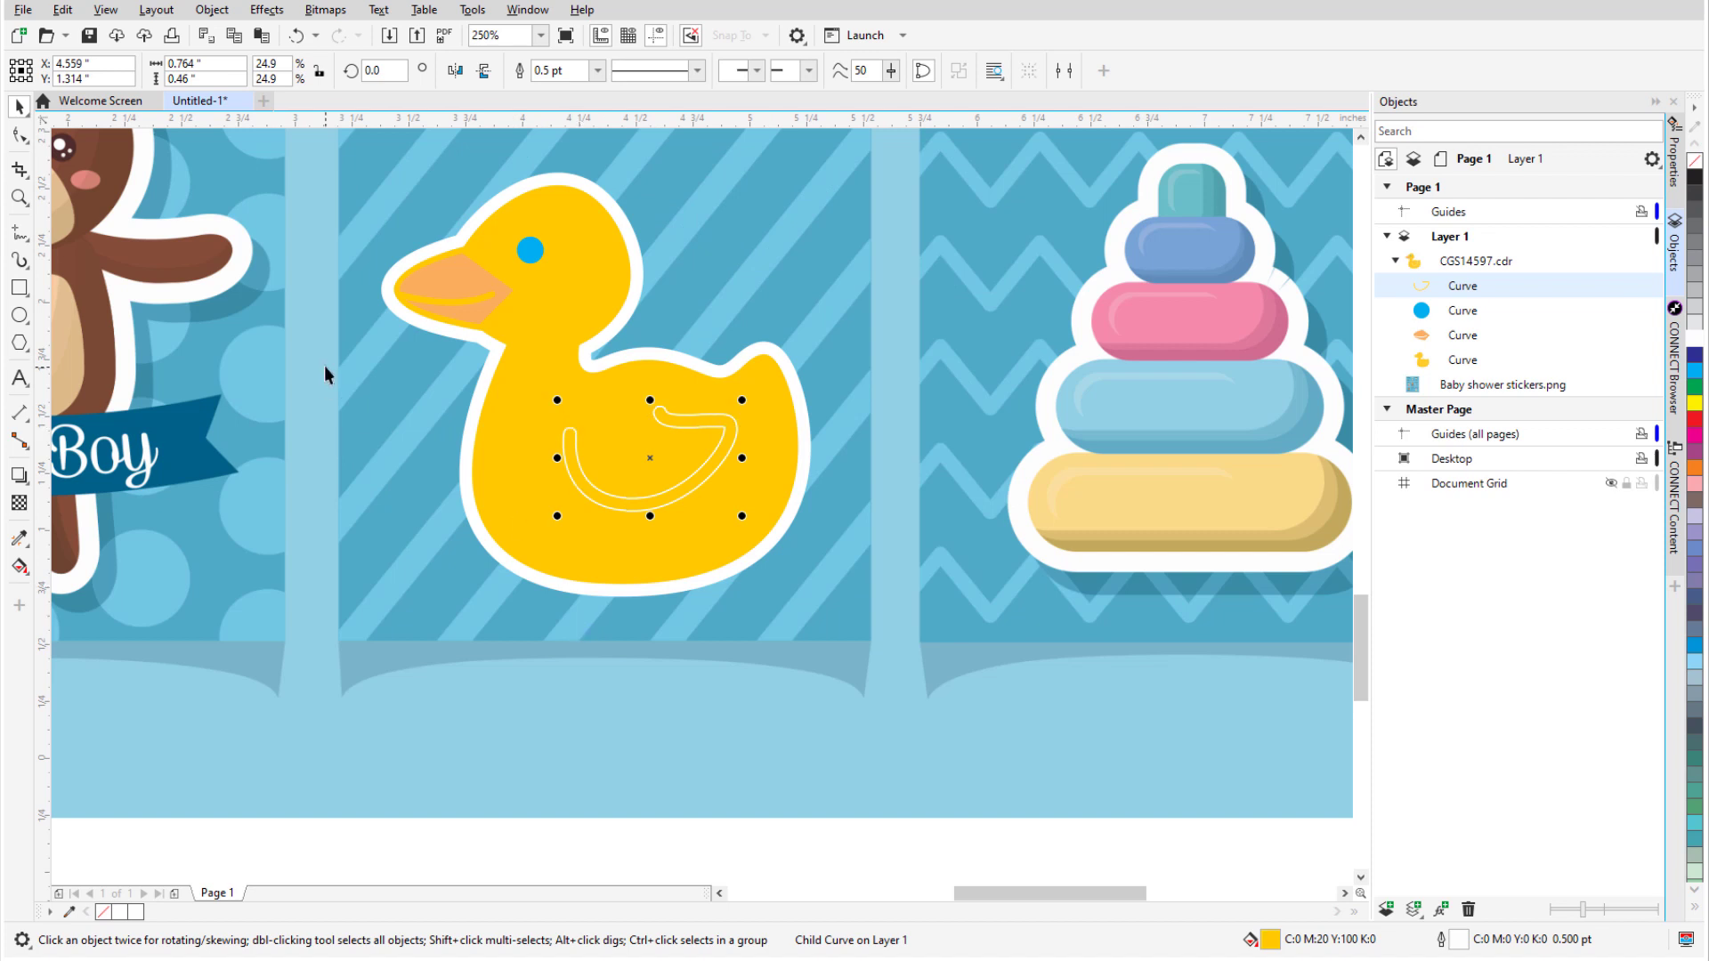
Step: Remove the inner wing path nodes and bend the wing segments into a wavy line
click(20, 134)
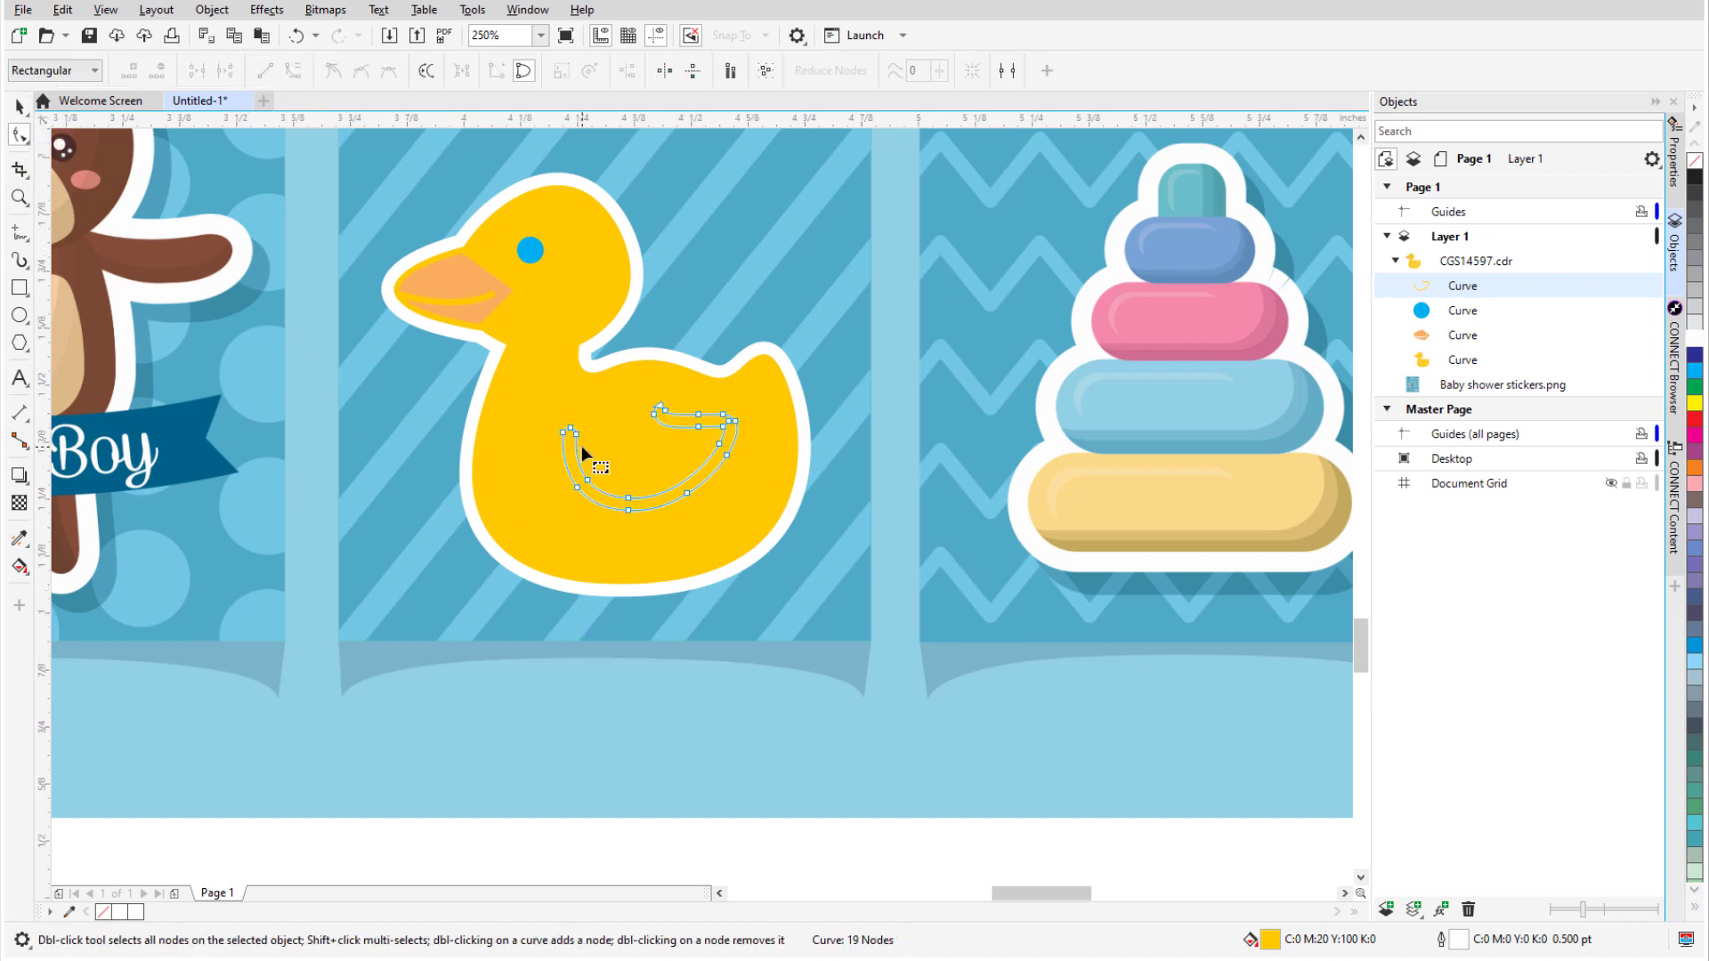
scroll(580, 446, up, 2)
double_click(567, 412)
double_click(674, 549)
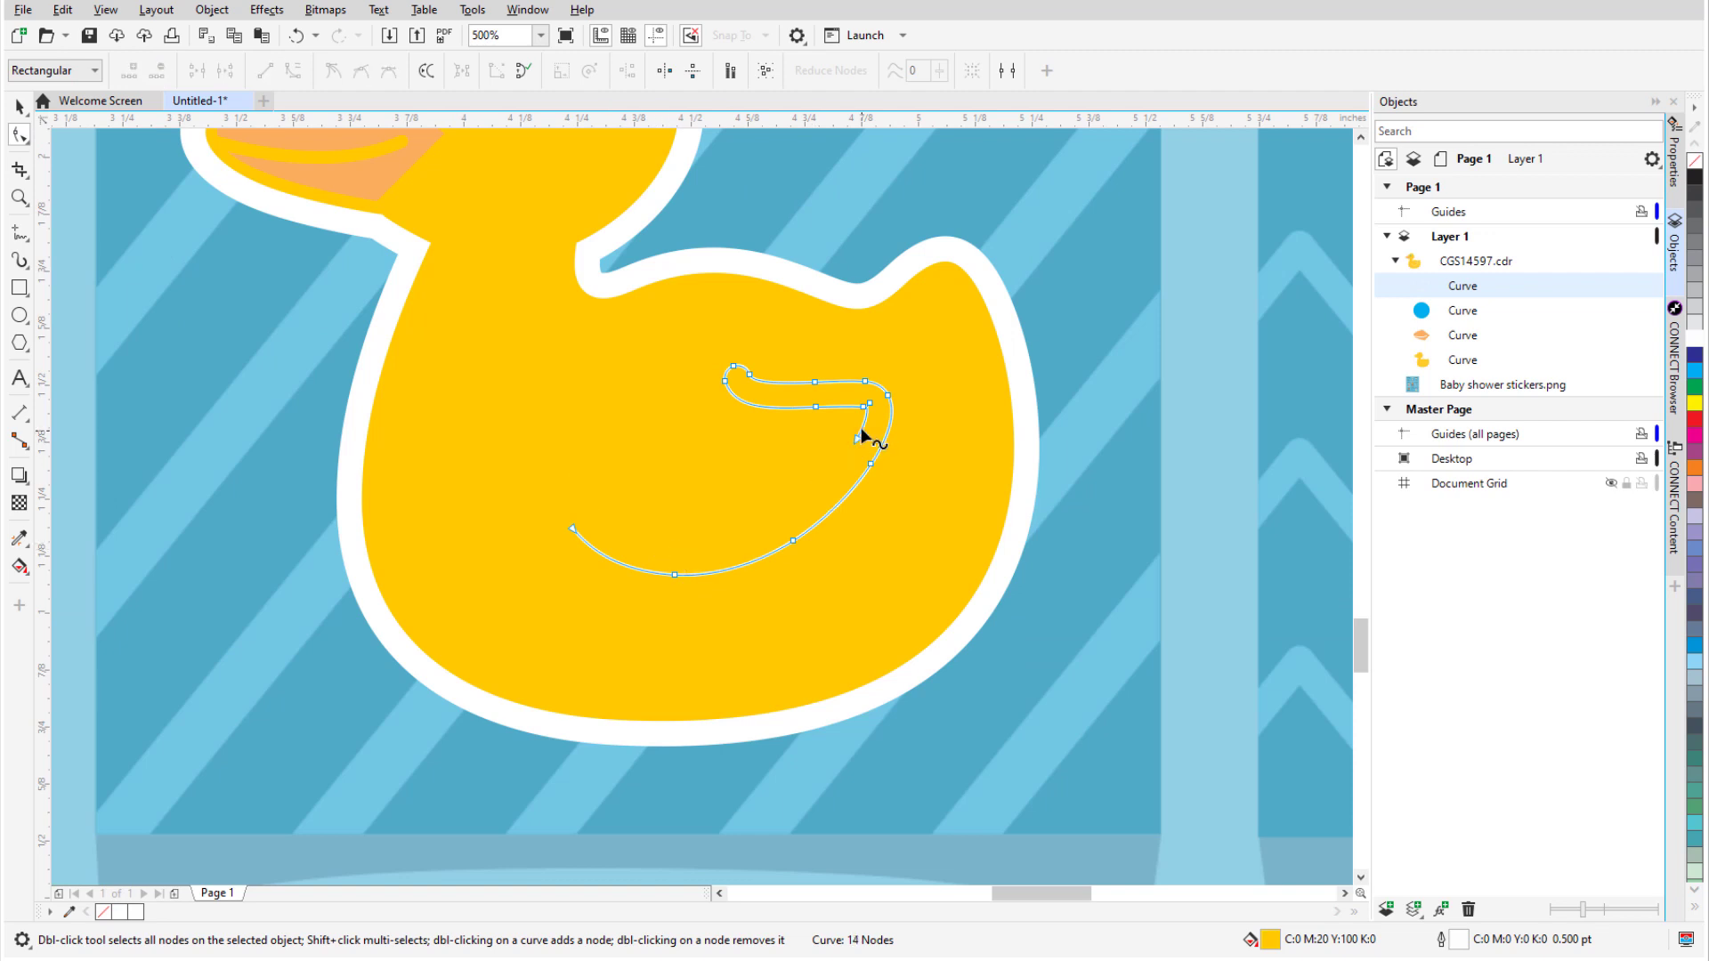
double_click(732, 369)
double_click(861, 405)
drag(885, 445, 890, 446)
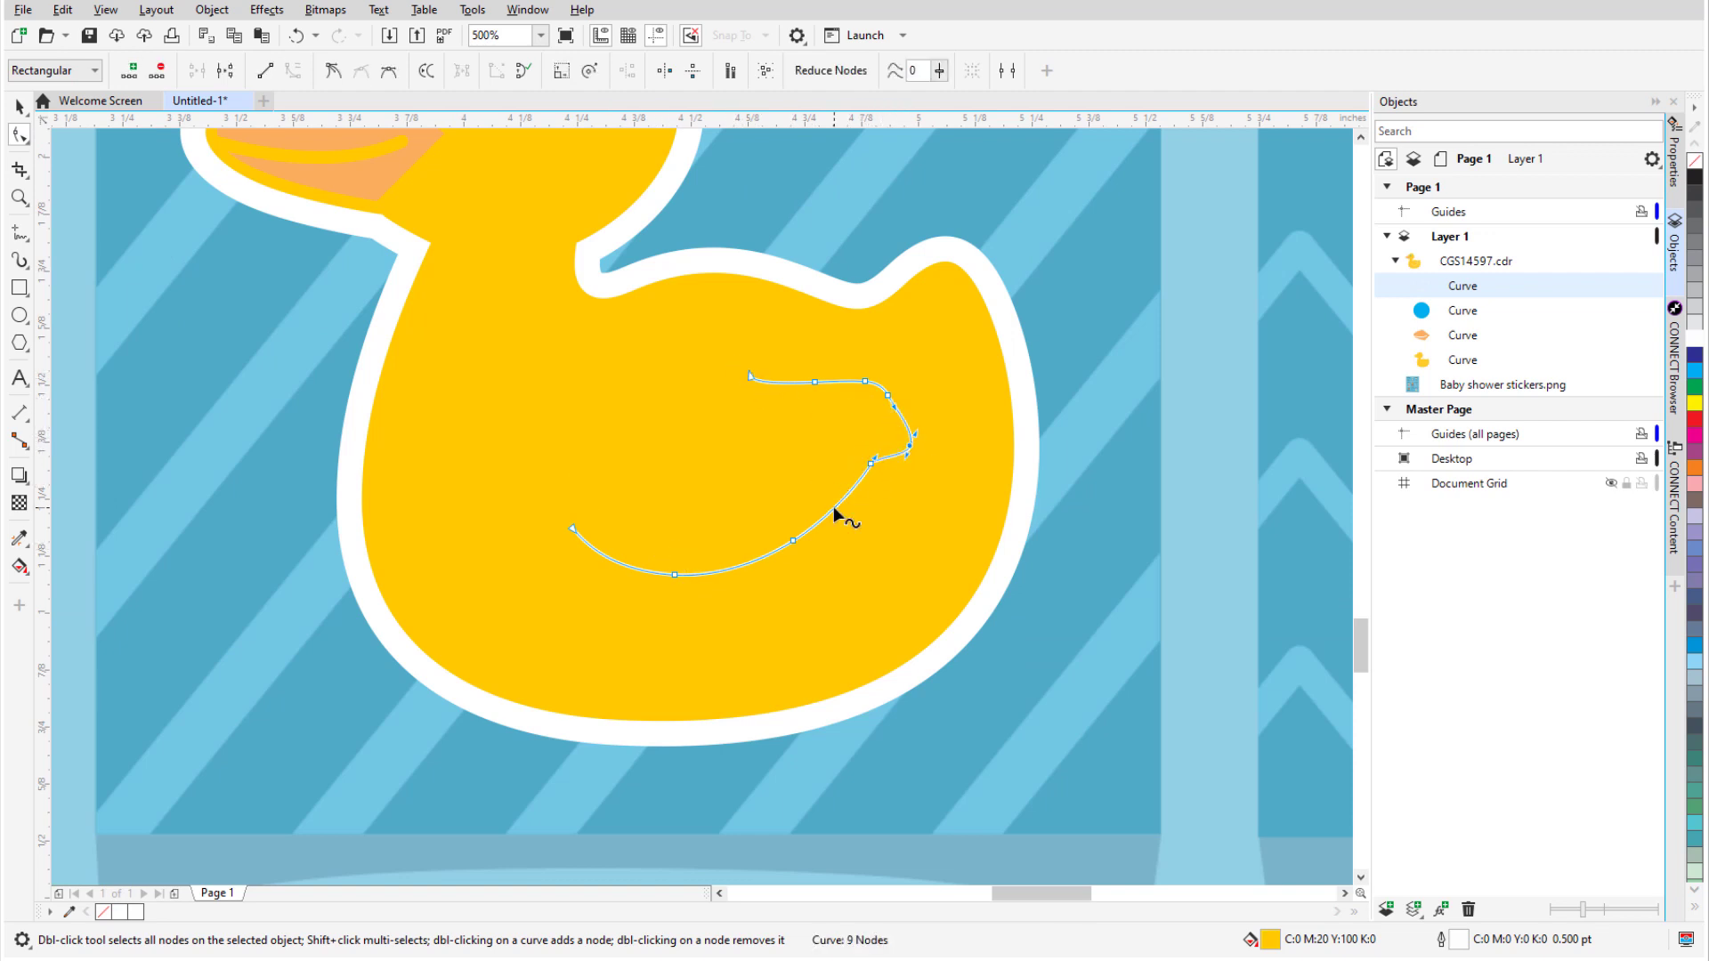
drag(844, 511, 850, 534)
drag(745, 574, 749, 596)
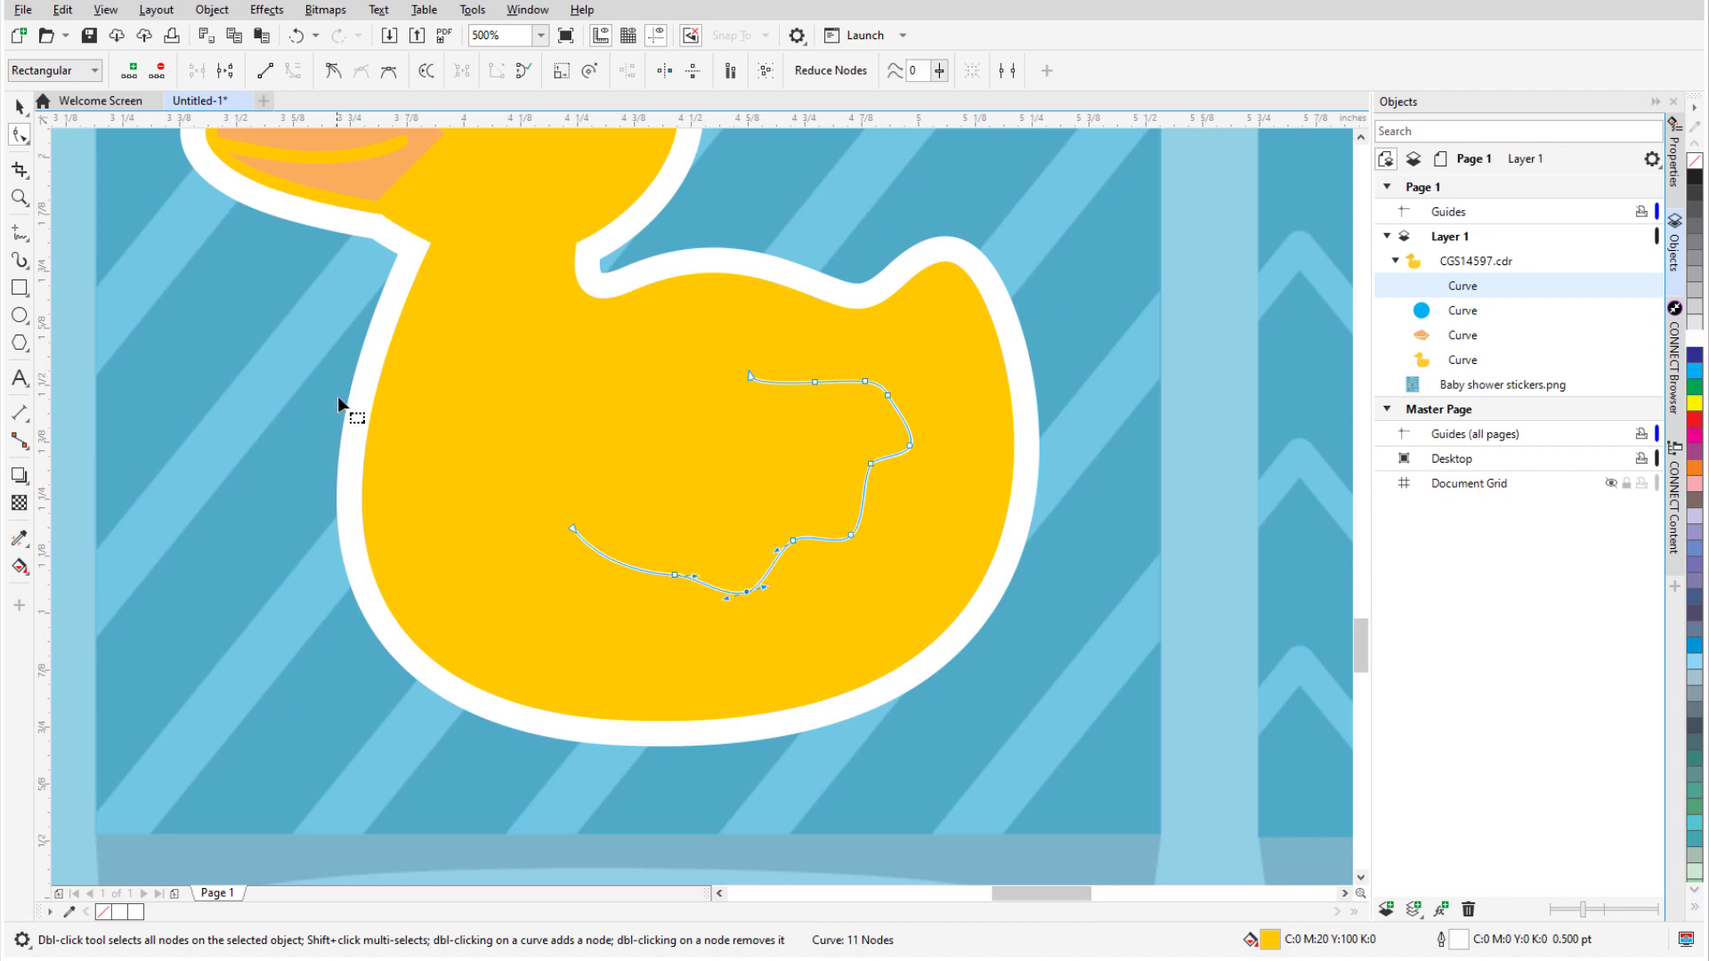
Step: Set the wing line's outline width to 3.0 pt
click(19, 108)
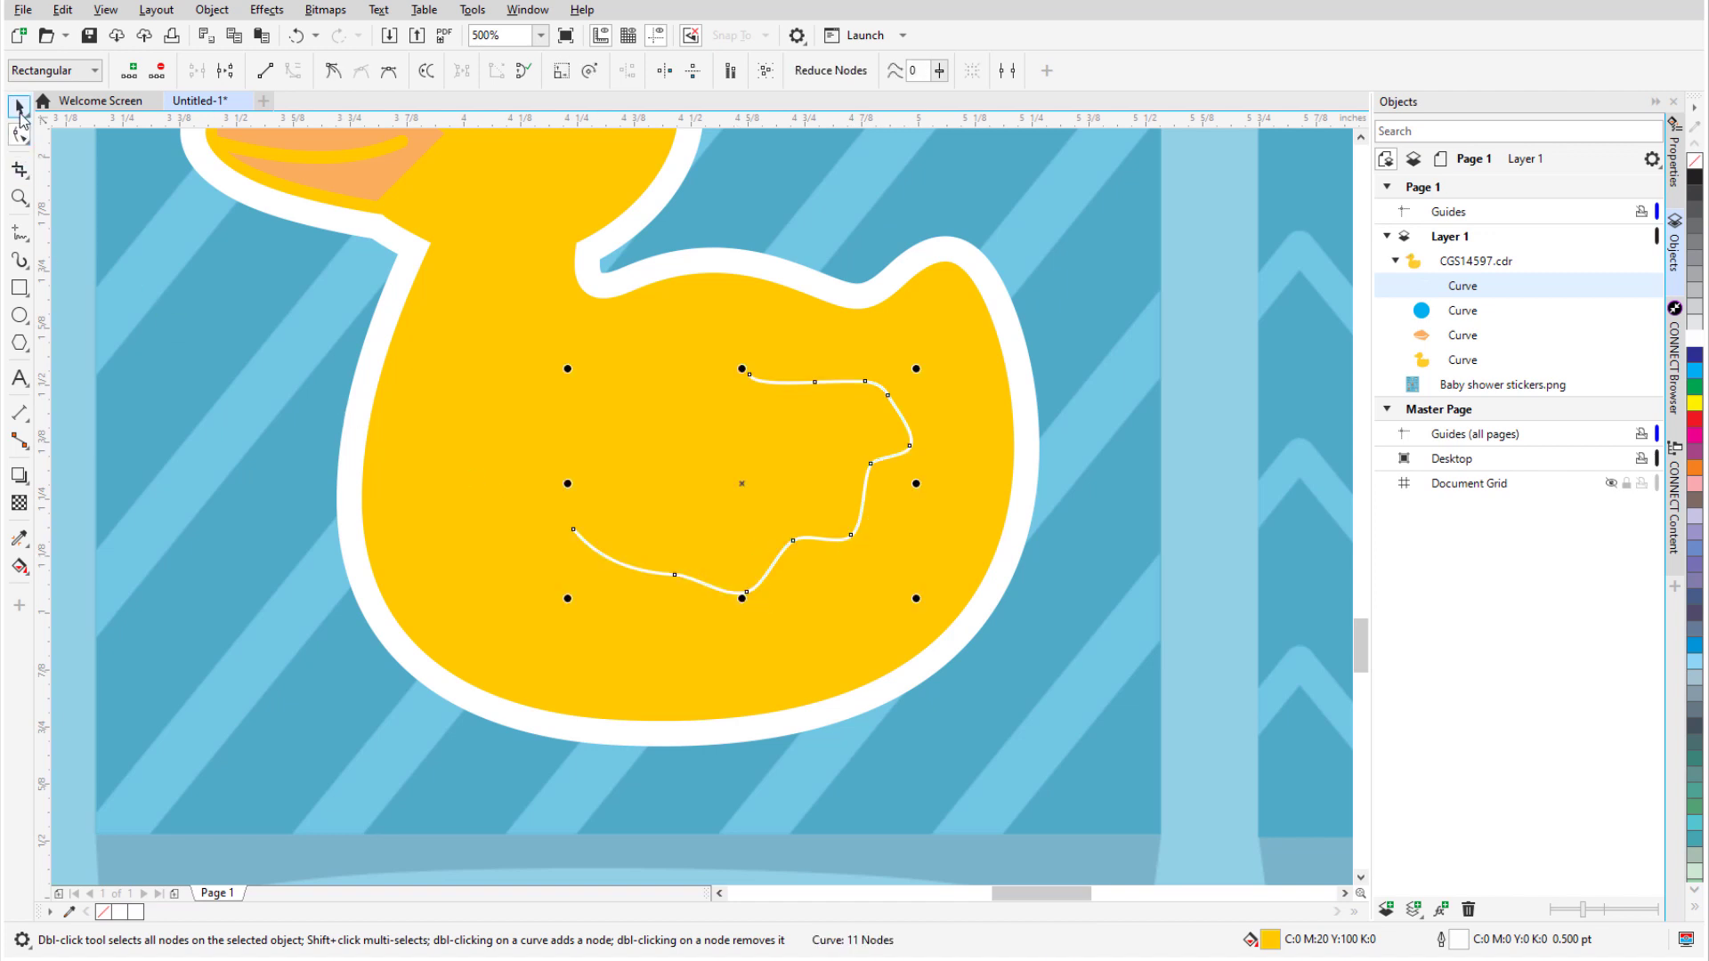
click(1675, 154)
click(1445, 204)
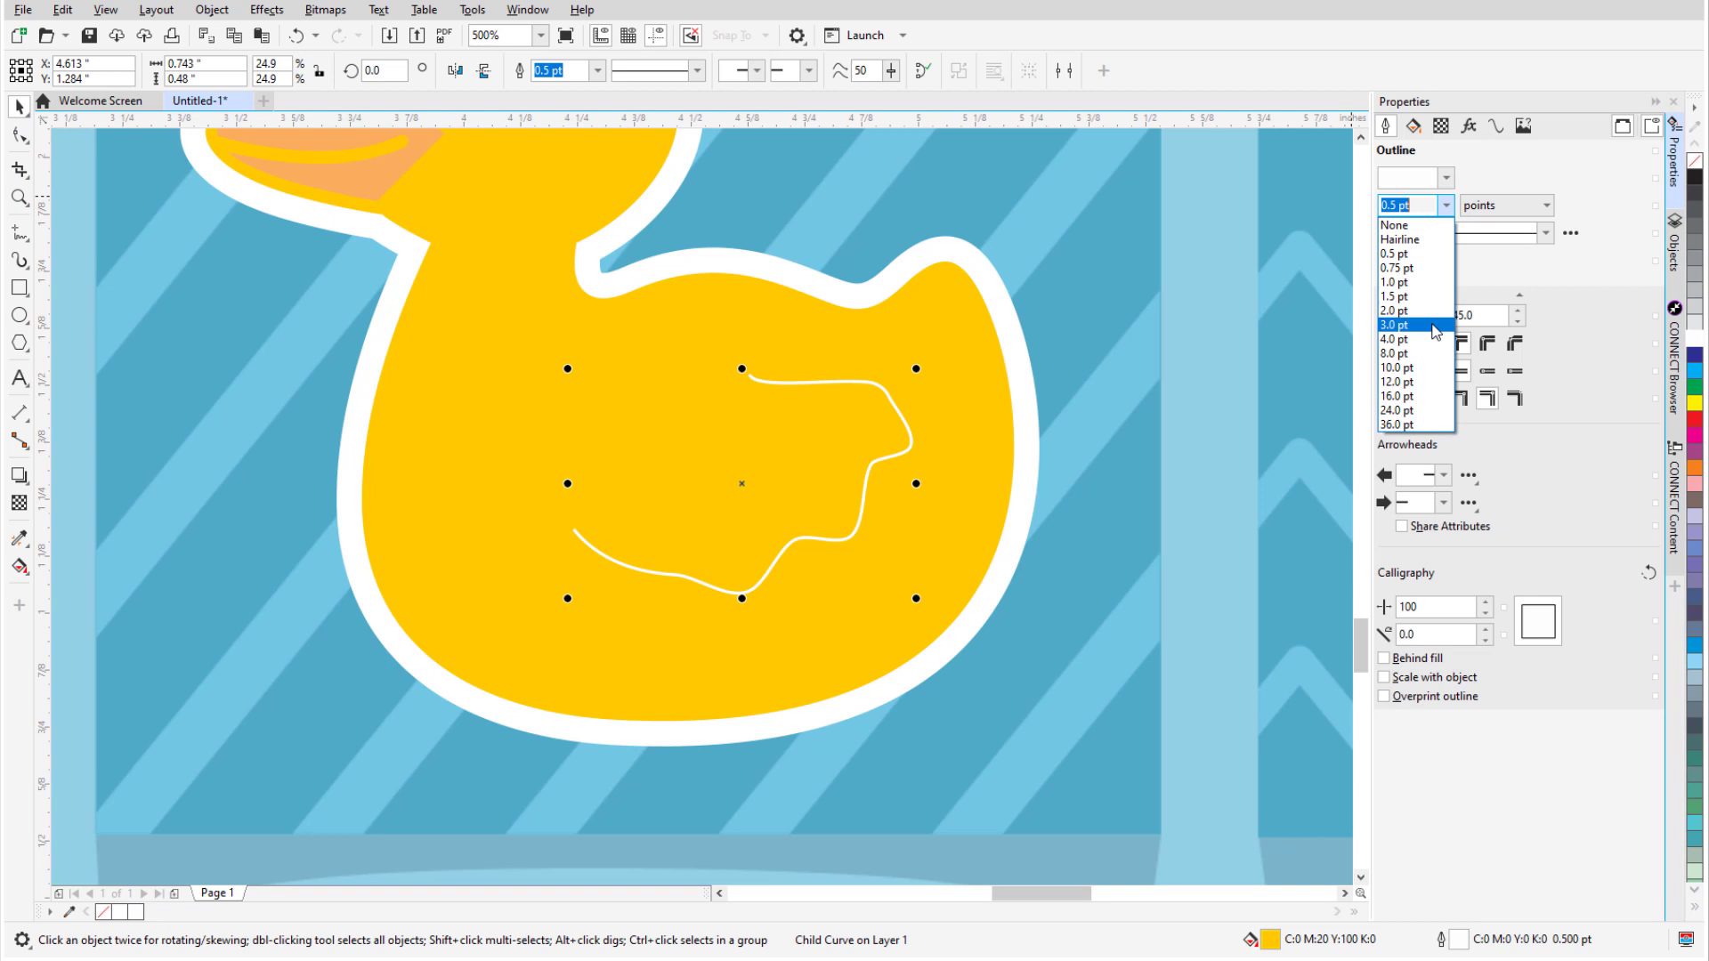
click(1402, 316)
scroll(794, 562, down, 2)
click(946, 797)
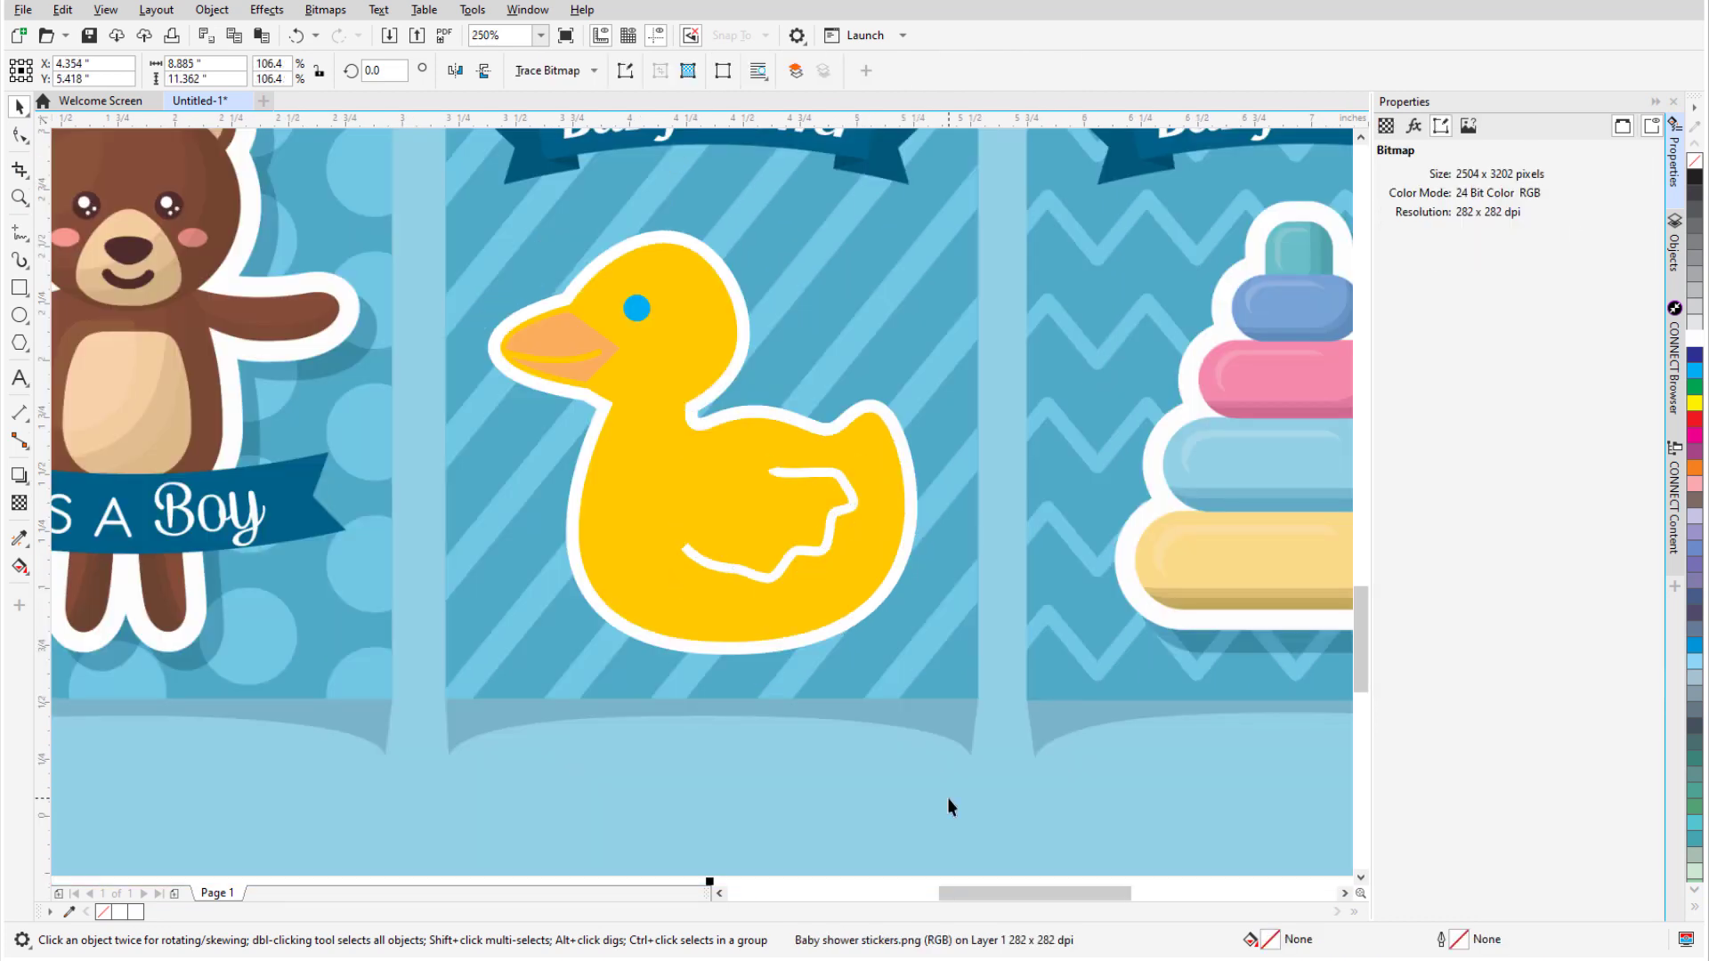
Step: Open weather.cdr and bring one raindrop beside the duck's head
click(30, 13)
click(102, 80)
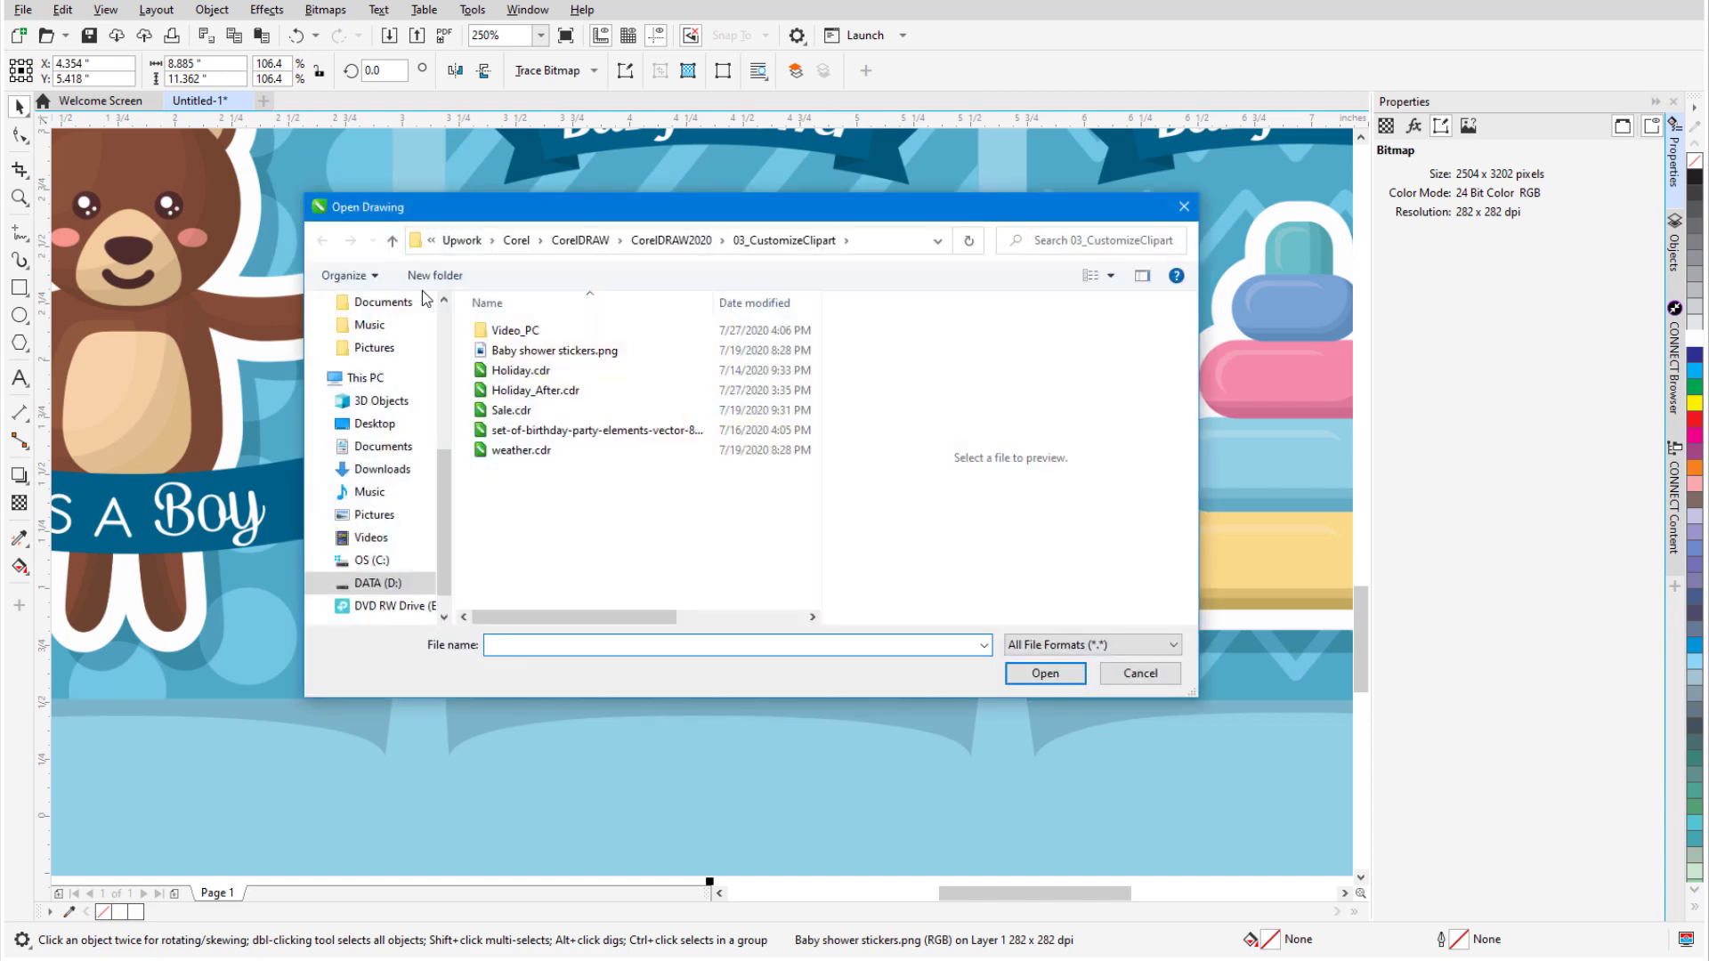
double_click(526, 450)
scroll(297, 841, up, 2)
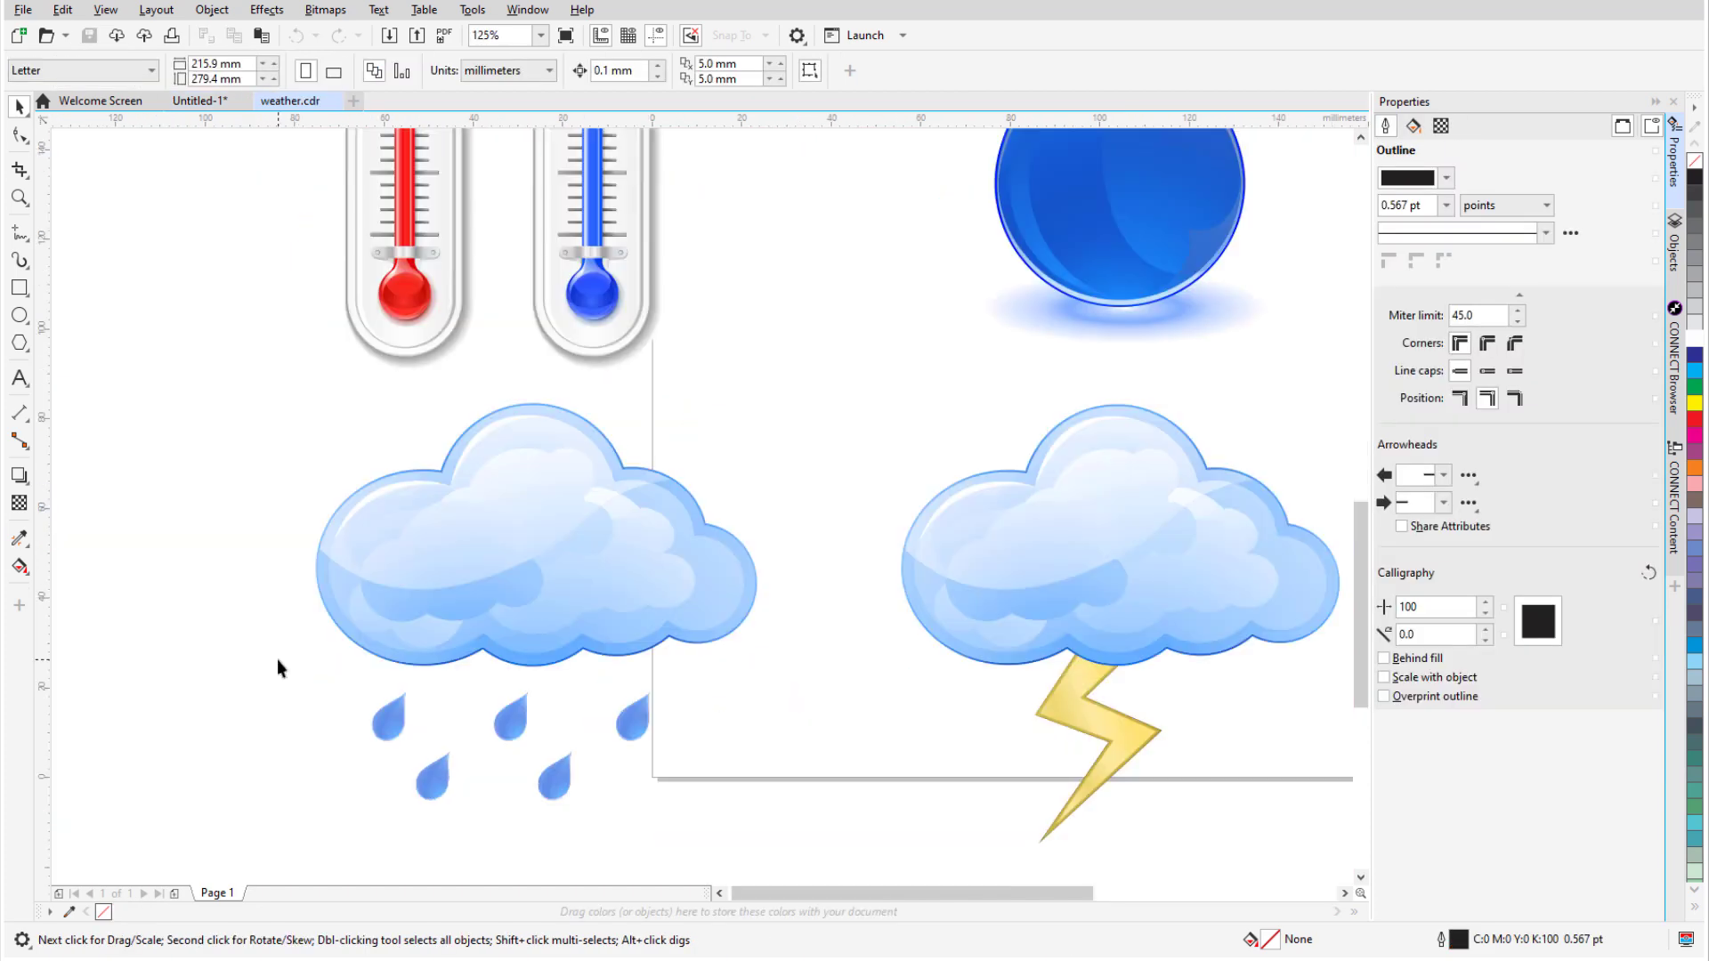
ctrl+click(384, 725)
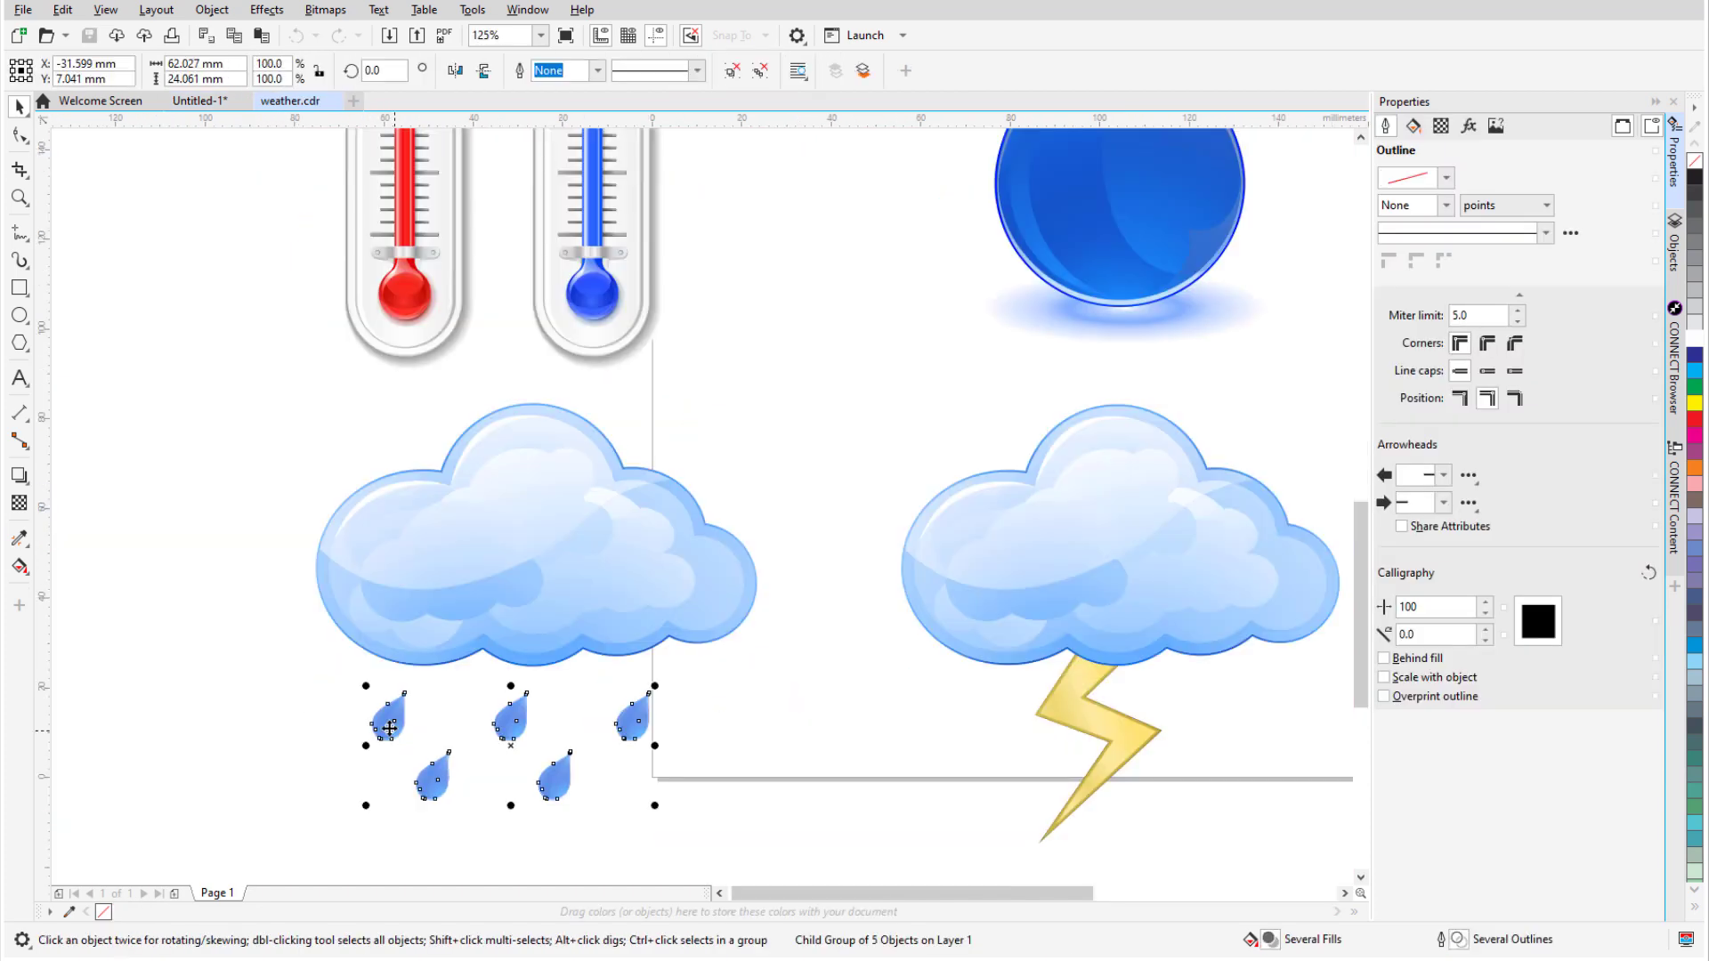
ctrl+click(385, 725)
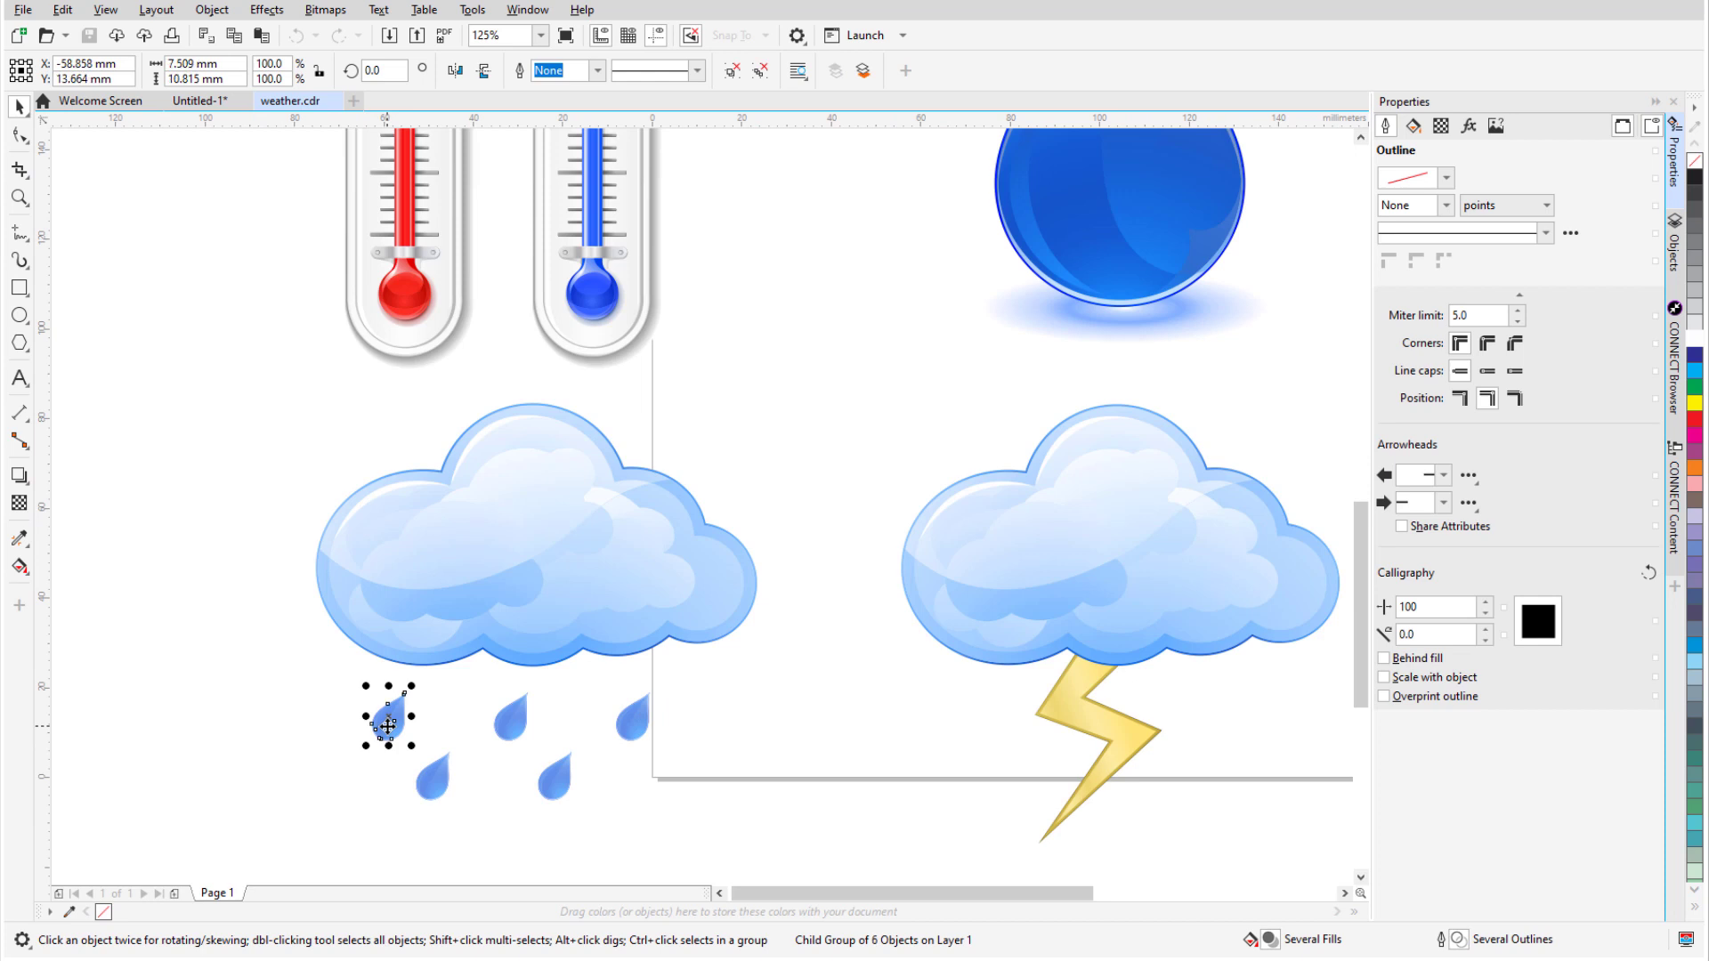
mouse_move(385, 724)
mouse_down()
mouse_move(232, 686)
mouse_move(979, 588)
mouse_up()
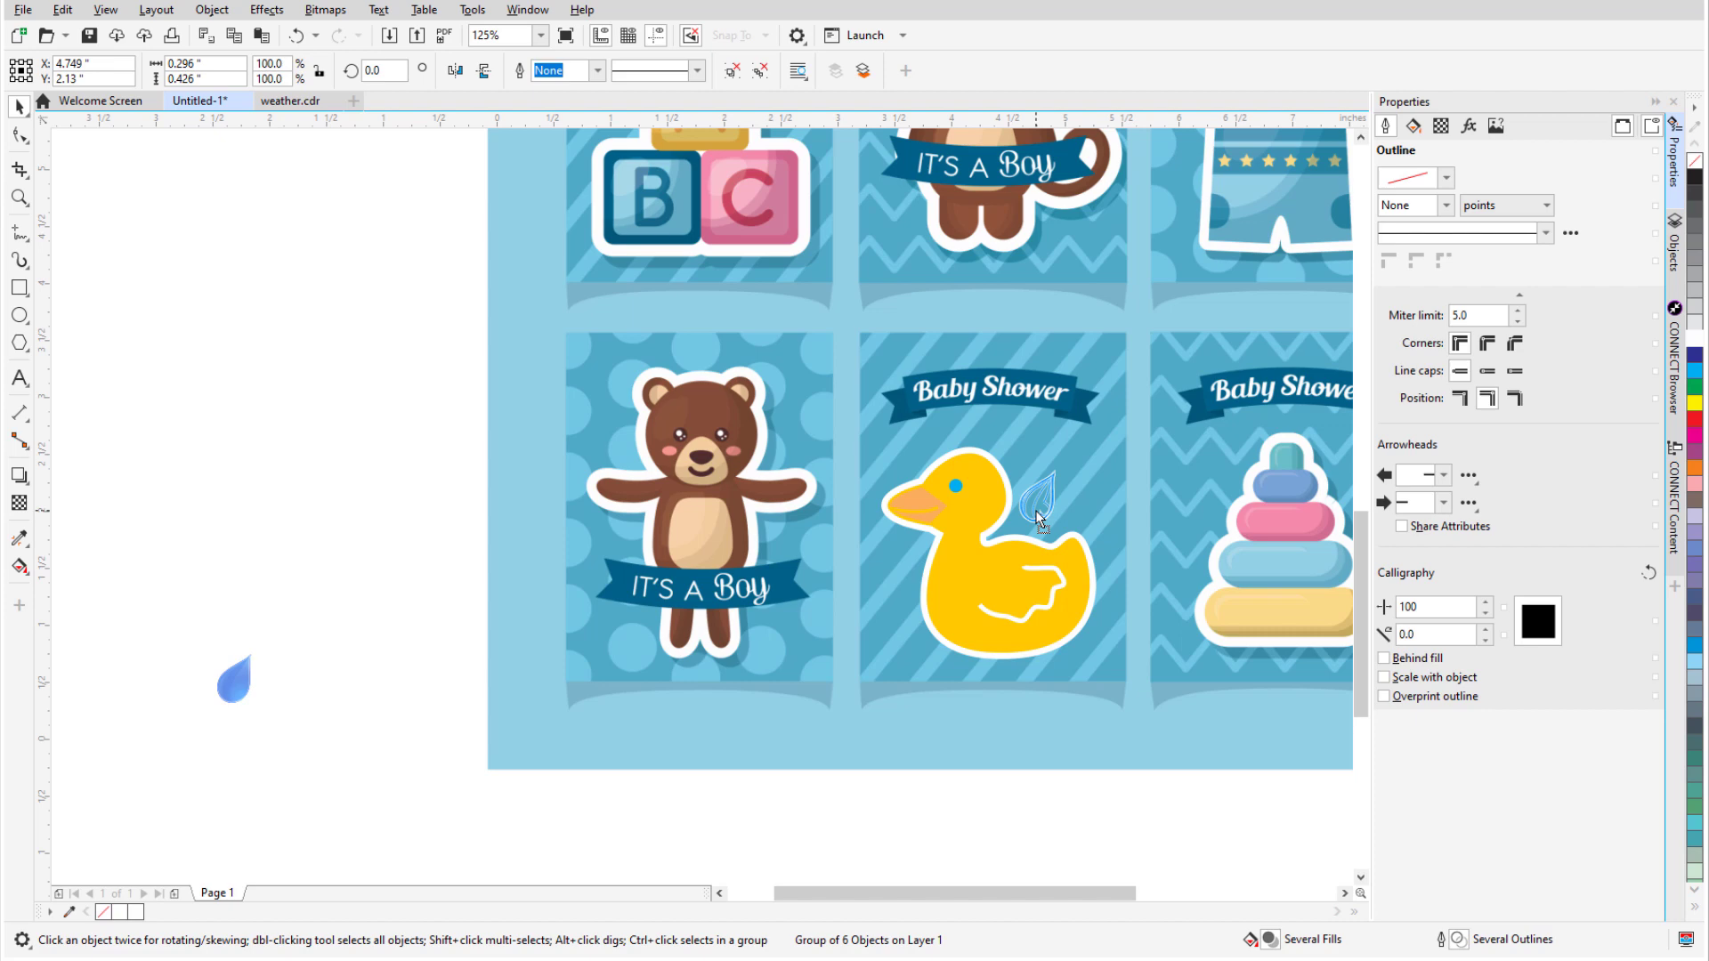
drag(1036, 518, 1041, 516)
scroll(846, 550, up, 2)
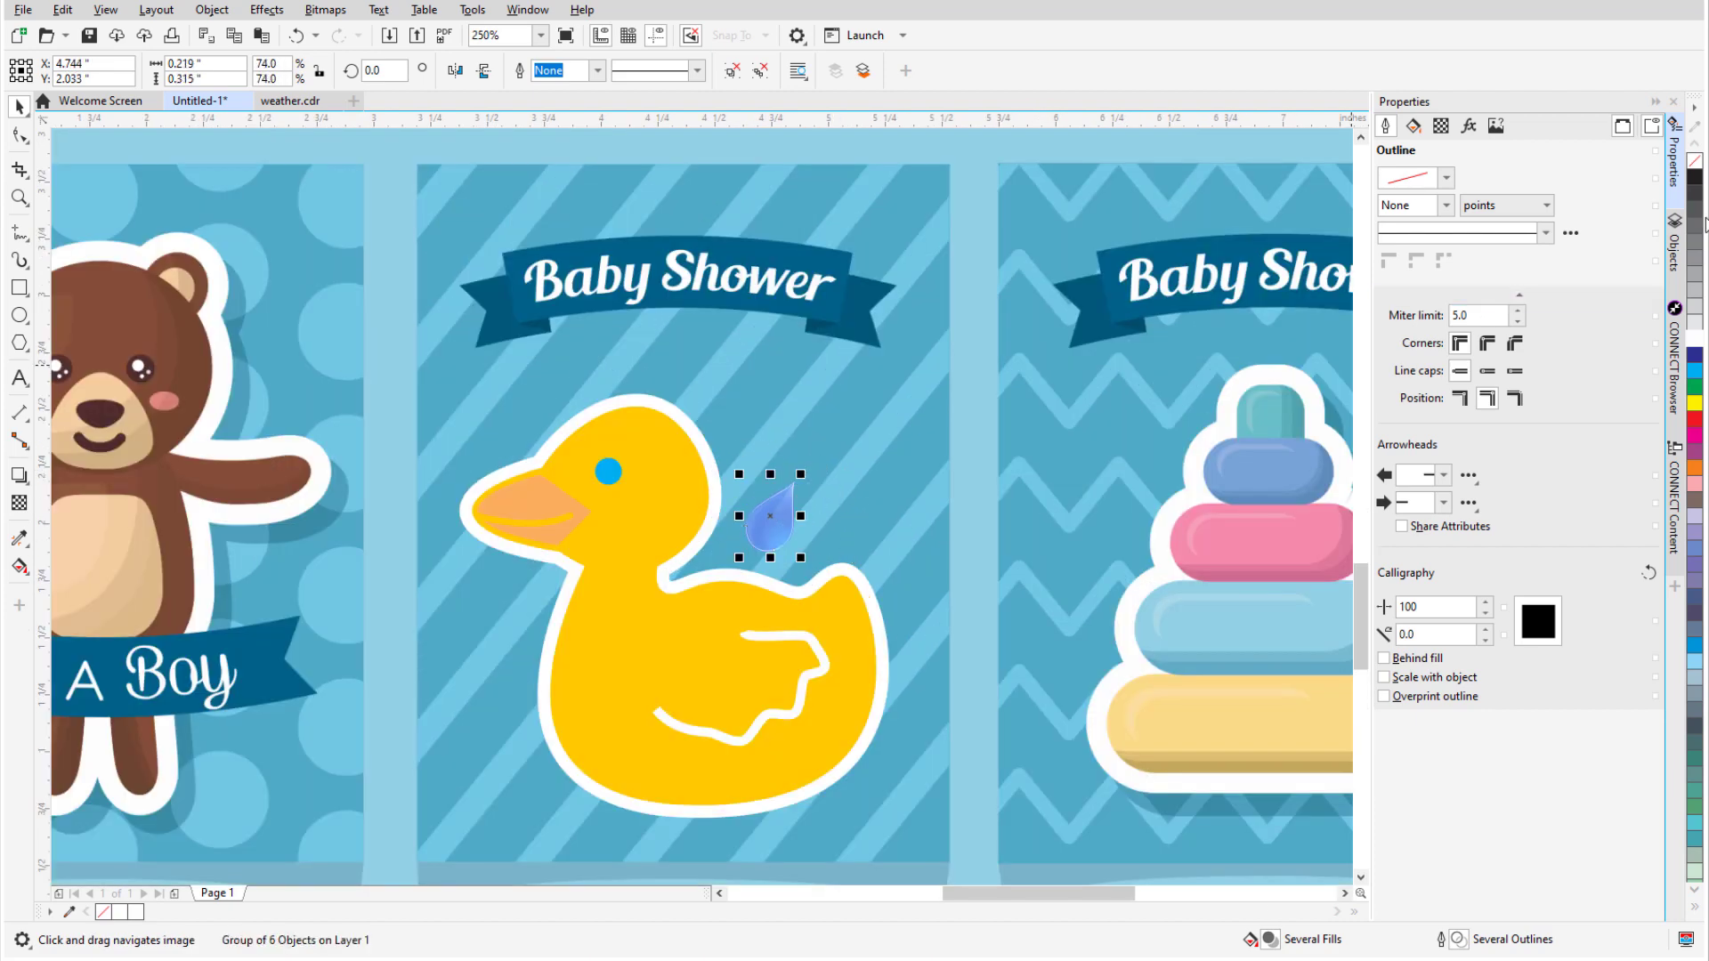
Step: Give the raindrop's main drop shape a 4 pt white outline
click(1674, 253)
click(1396, 262)
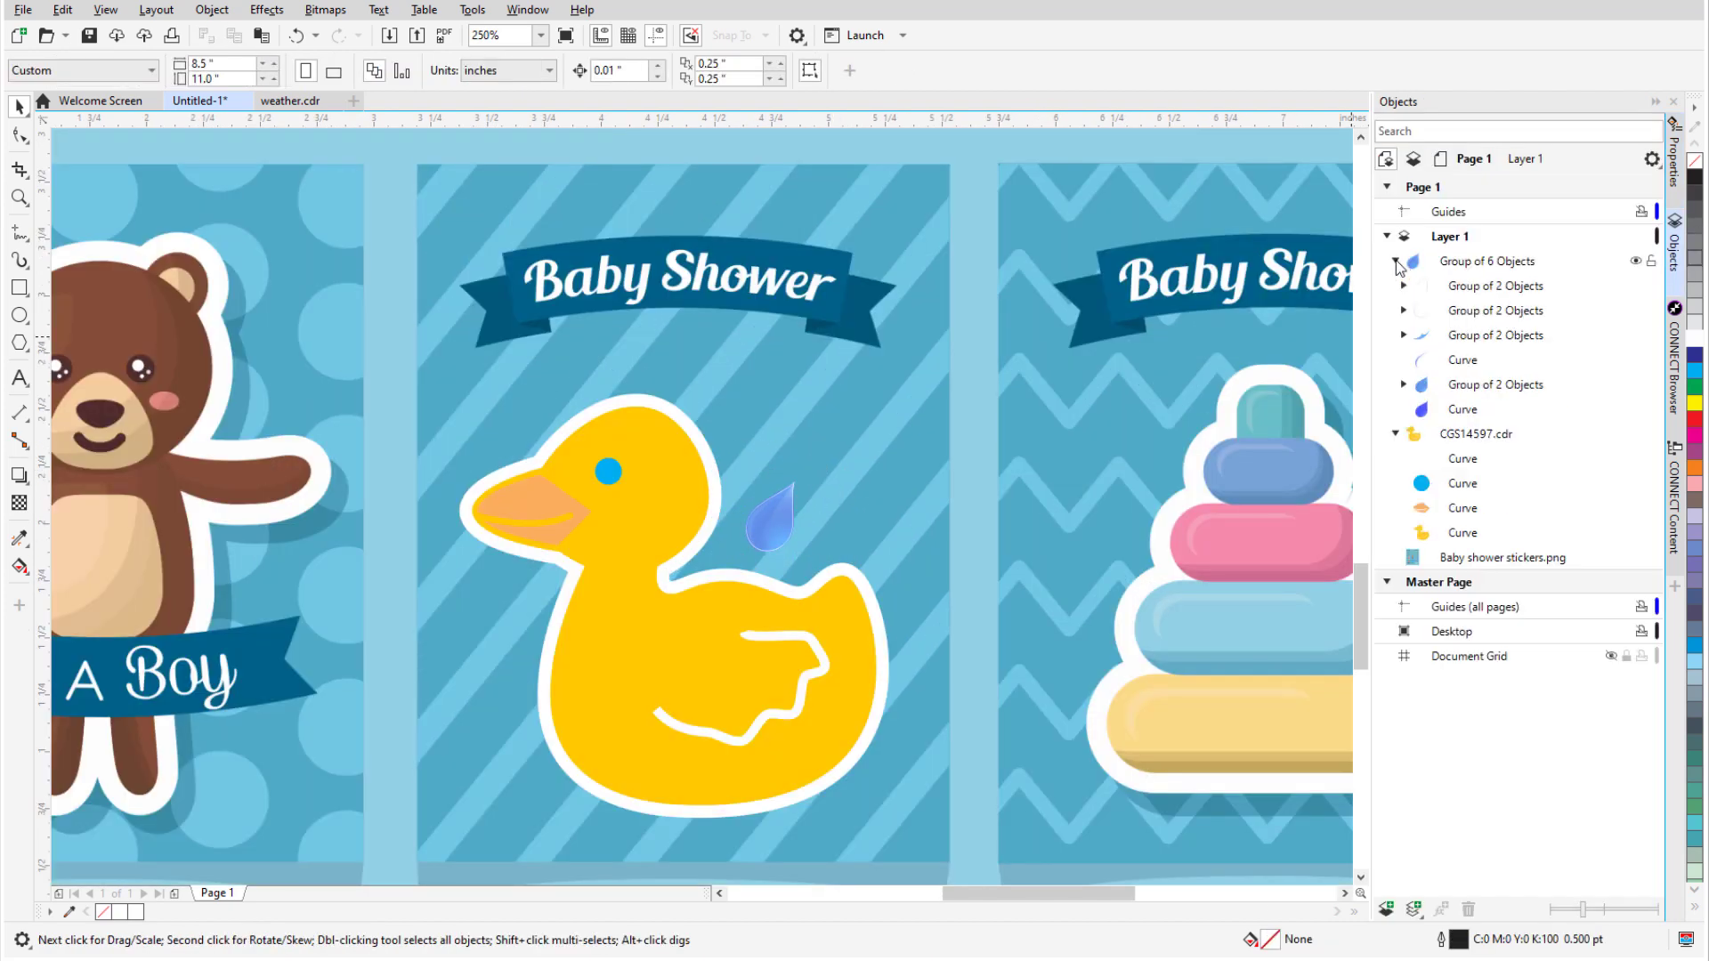
click(1435, 415)
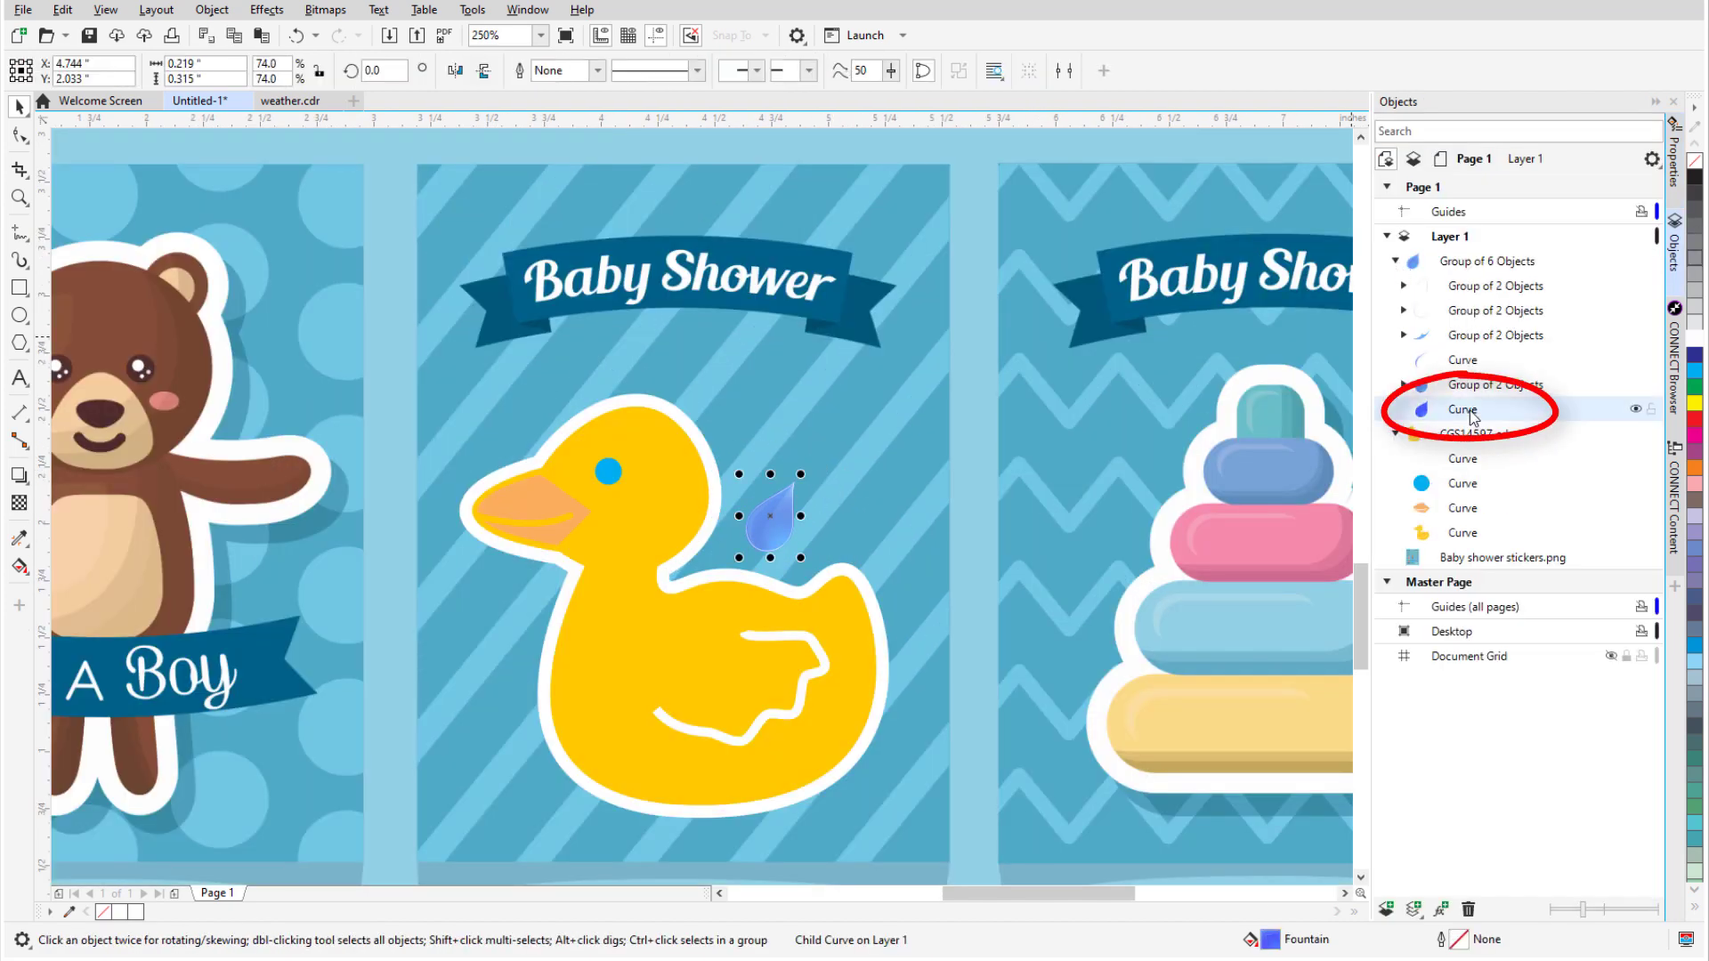
click(1674, 147)
click(1447, 204)
click(1409, 344)
click(1445, 178)
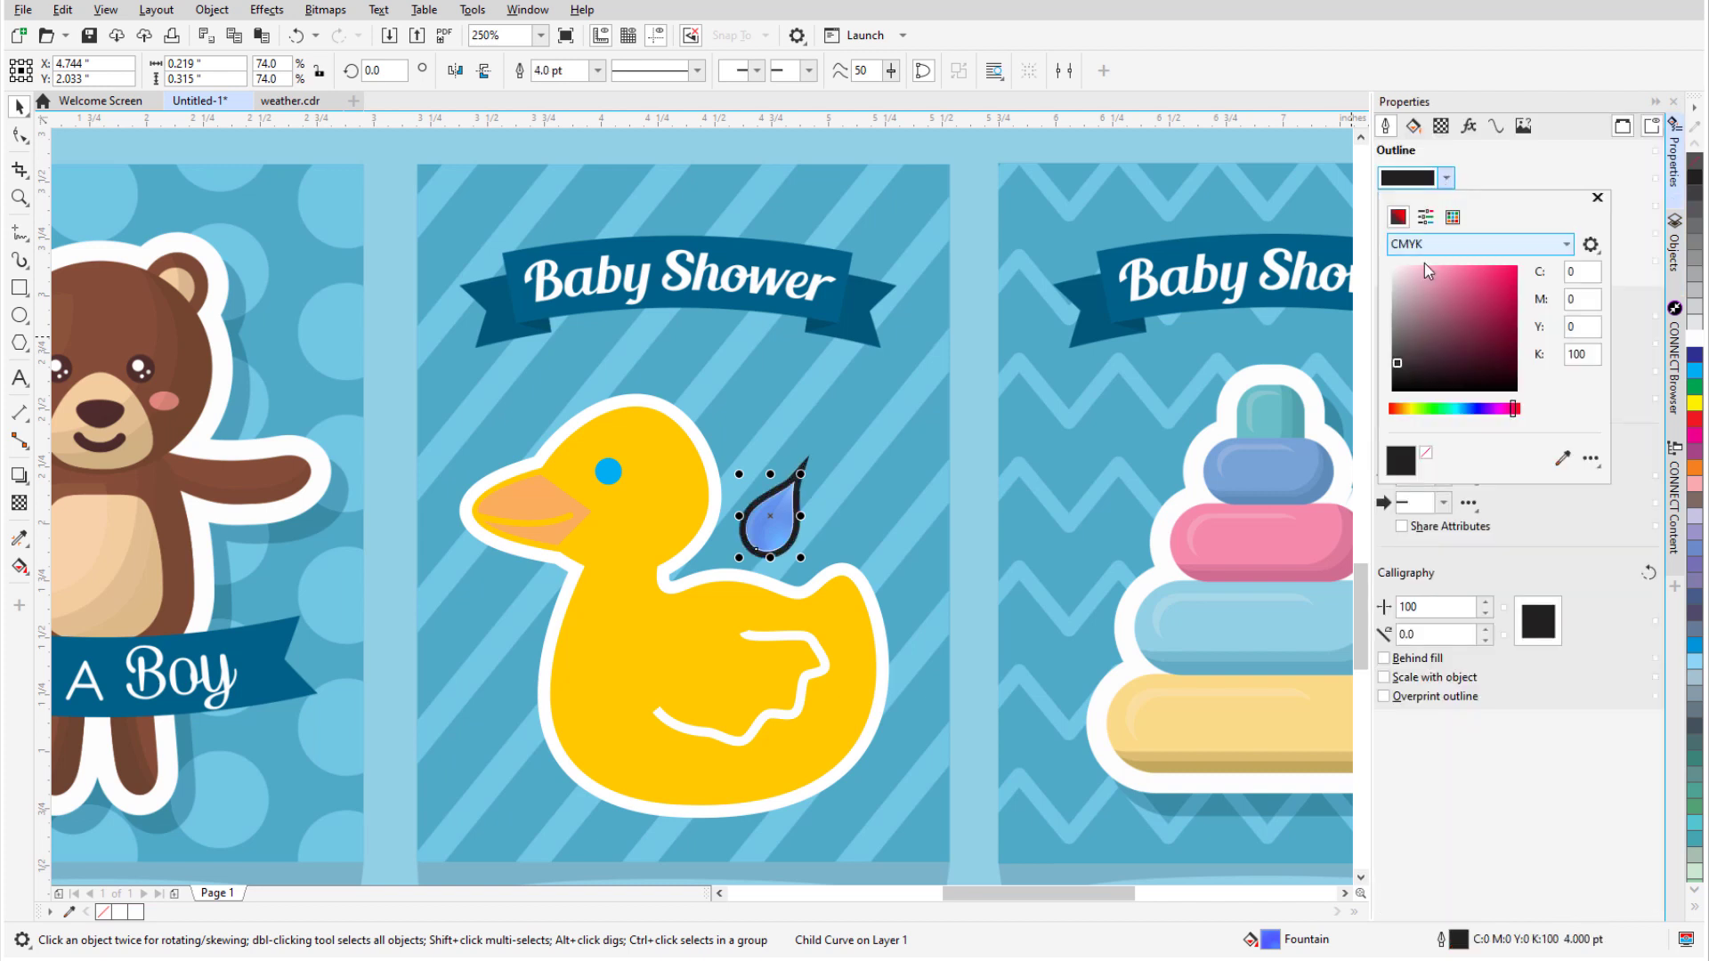
click(1396, 272)
Step: Duplicate the raindrop group twice and spread the copies near the duck
click(1675, 247)
click(1396, 263)
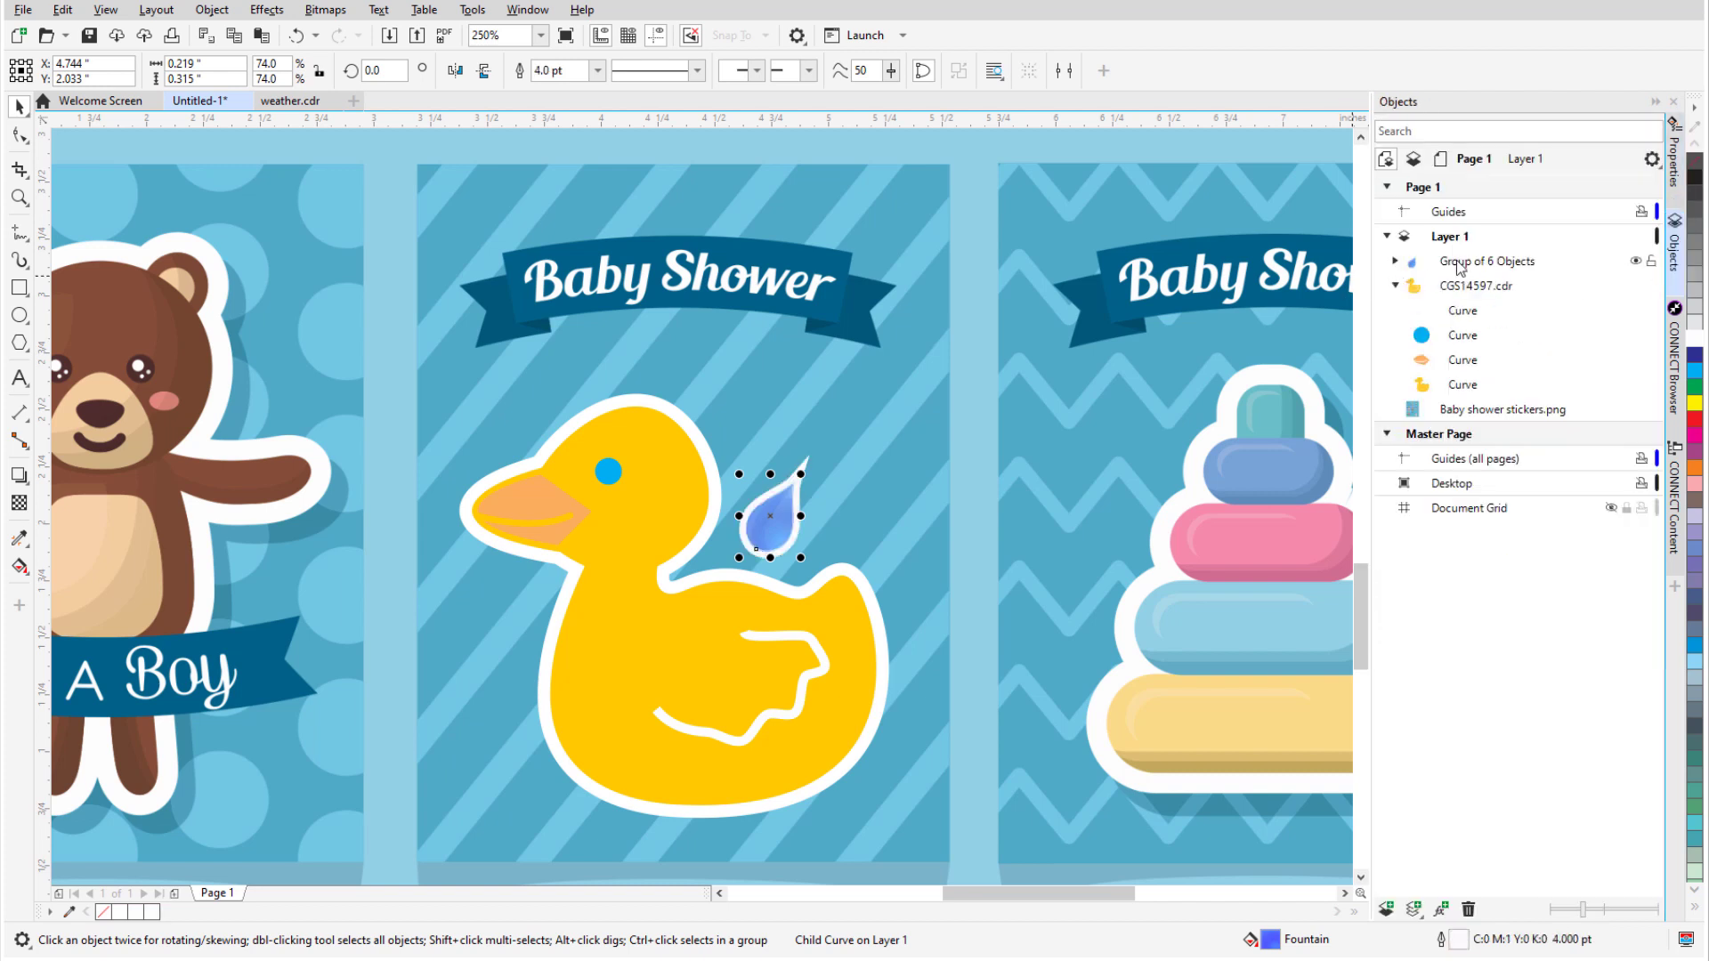
click(1488, 262)
right_click(1552, 267)
click(1577, 365)
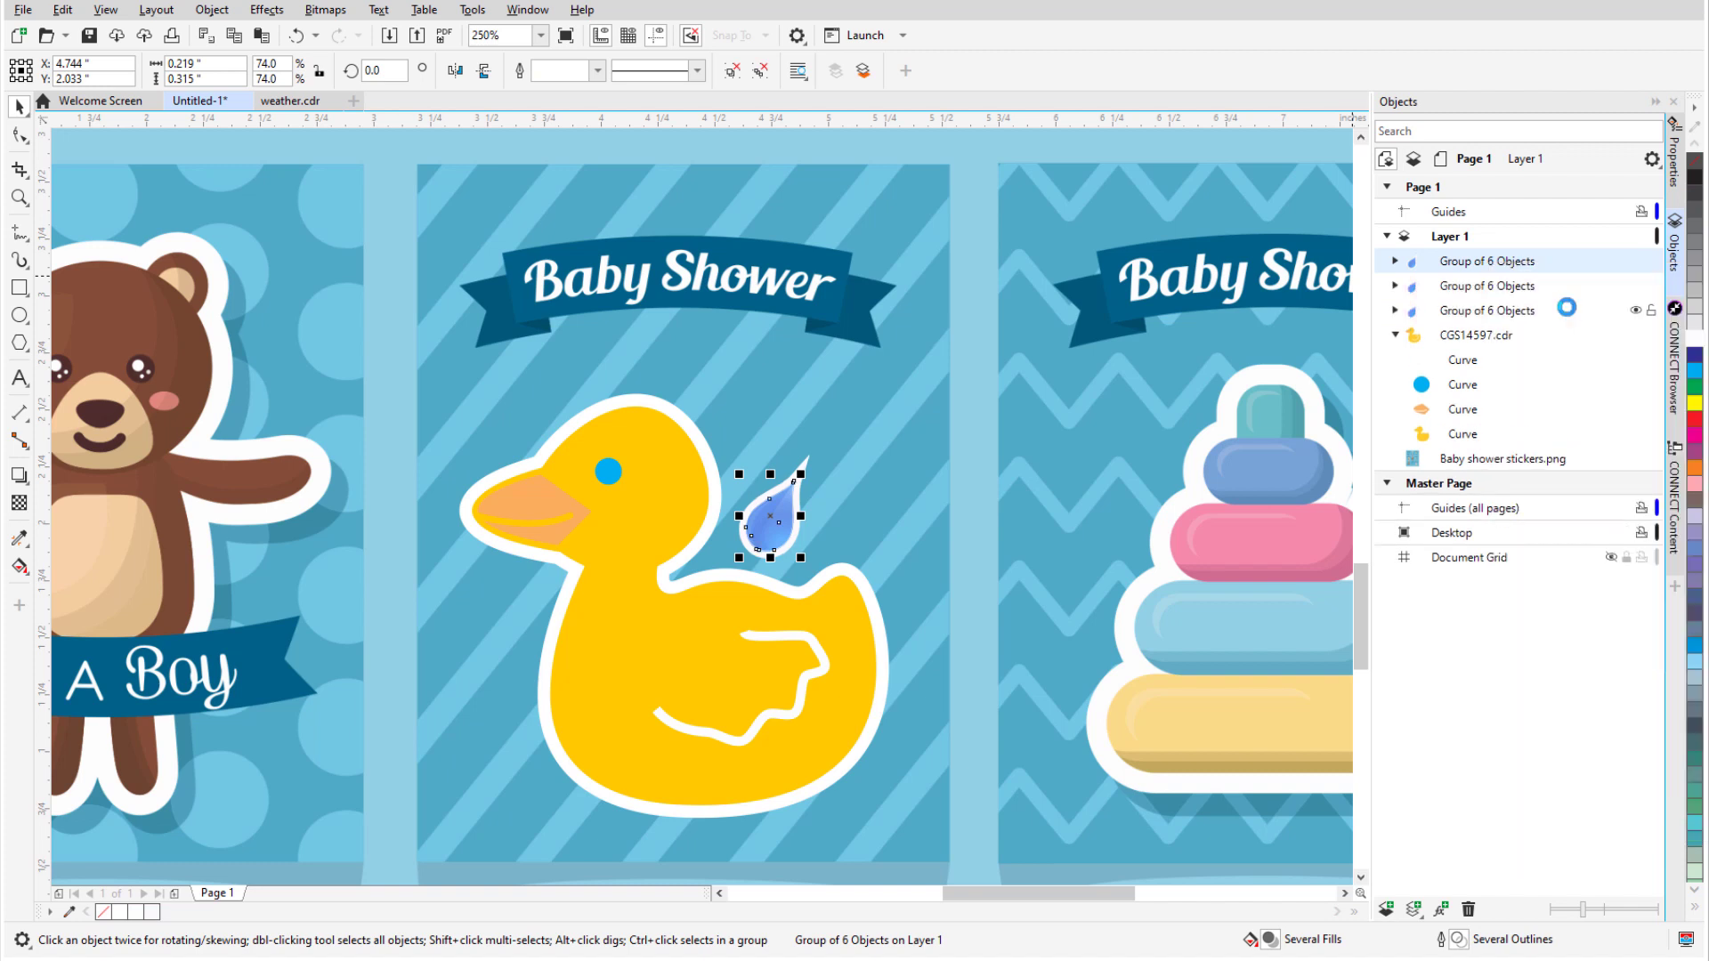
mouse_move(769, 514)
mouse_down()
mouse_move(848, 484)
mouse_move(769, 434)
mouse_up()
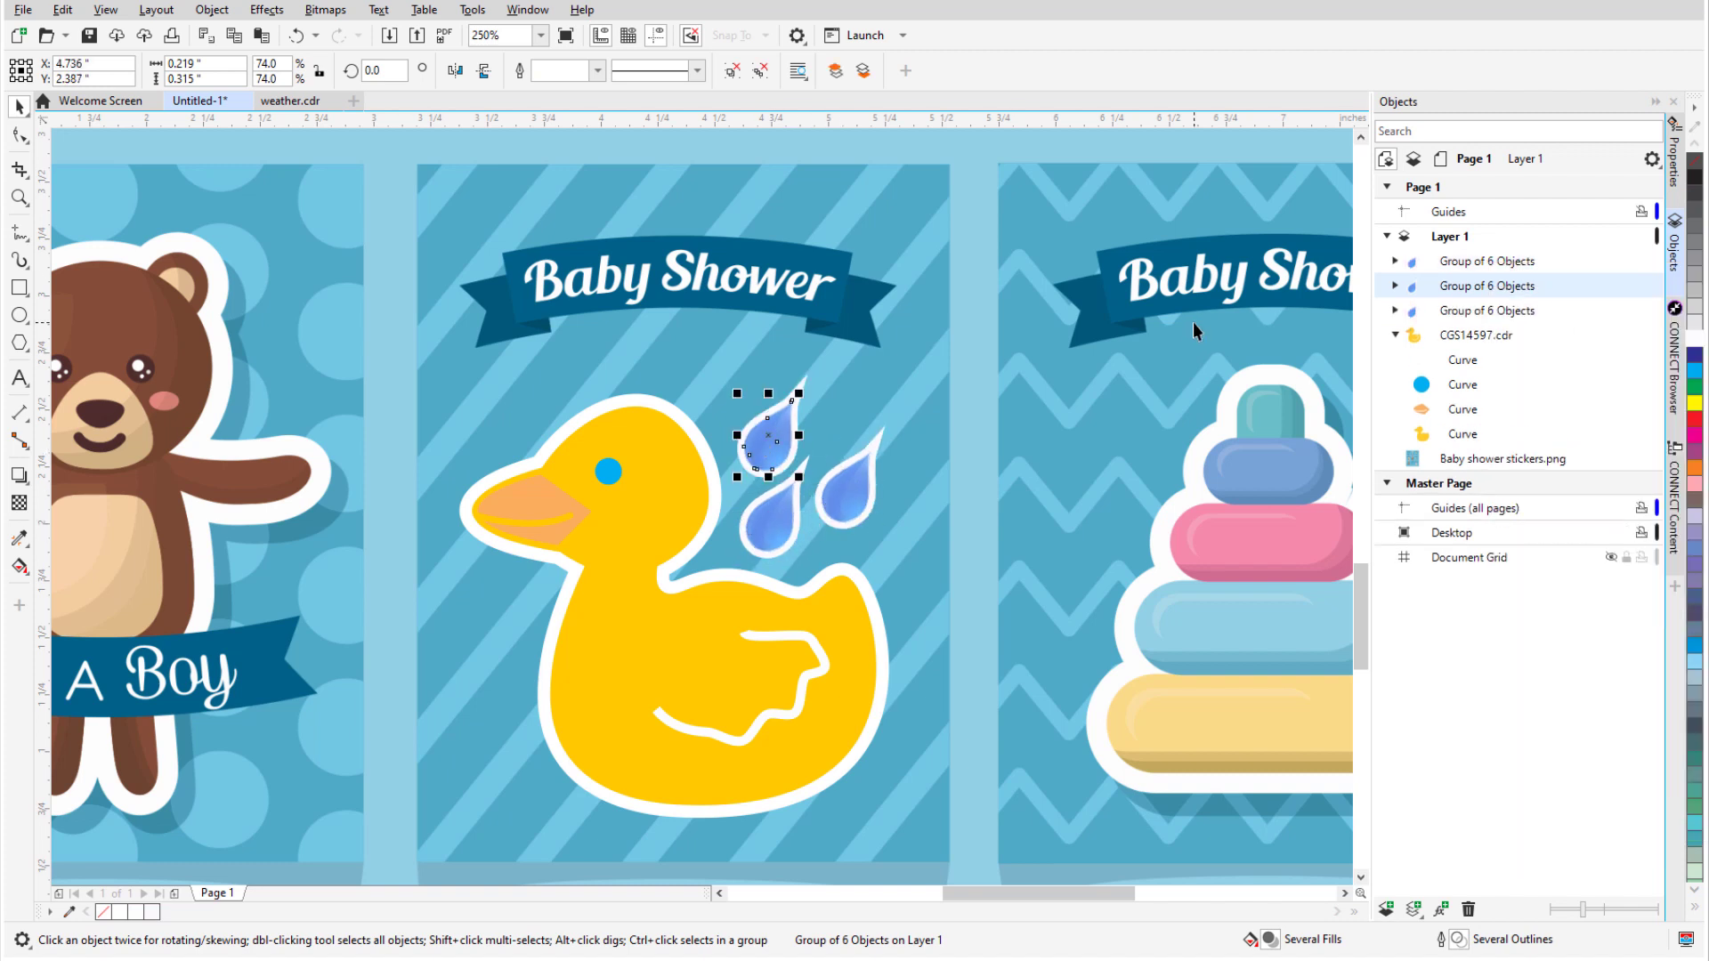
Step: Group the three raindrops and move them into the duck sticker group
click(1450, 262)
shift+click(1485, 313)
right_click(1543, 292)
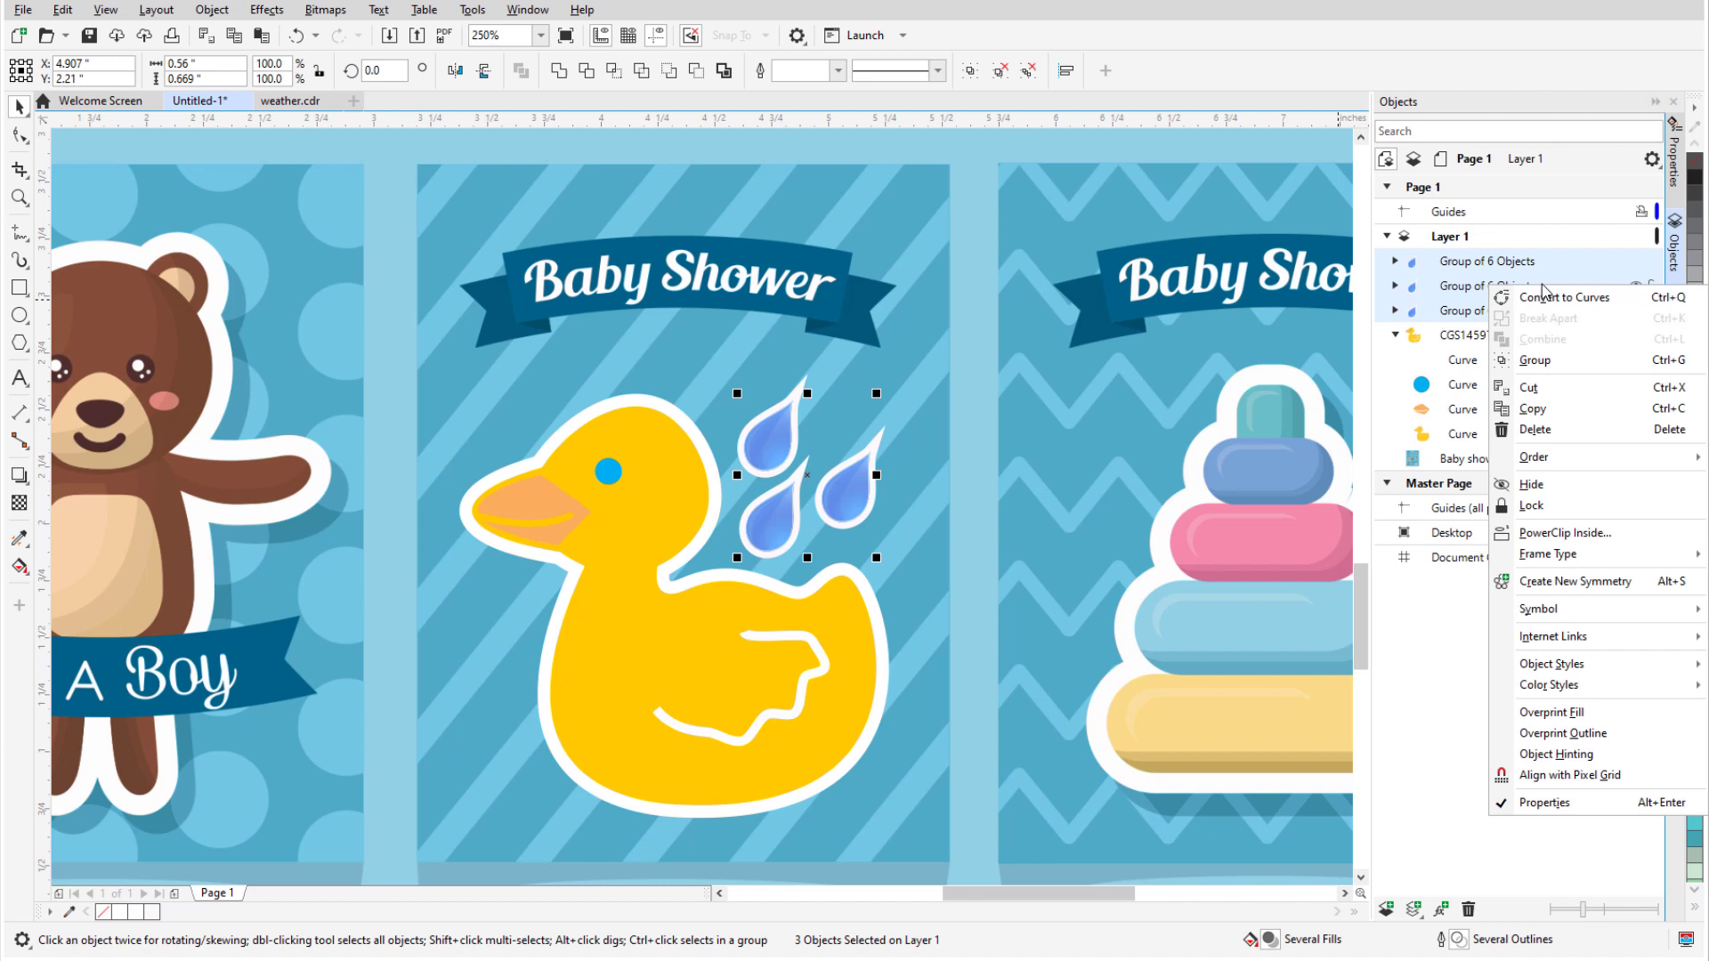
click(1536, 360)
mouse_move(1475, 262)
mouse_down()
mouse_move(1505, 312)
mouse_move(1535, 304)
mouse_up()
click(912, 805)
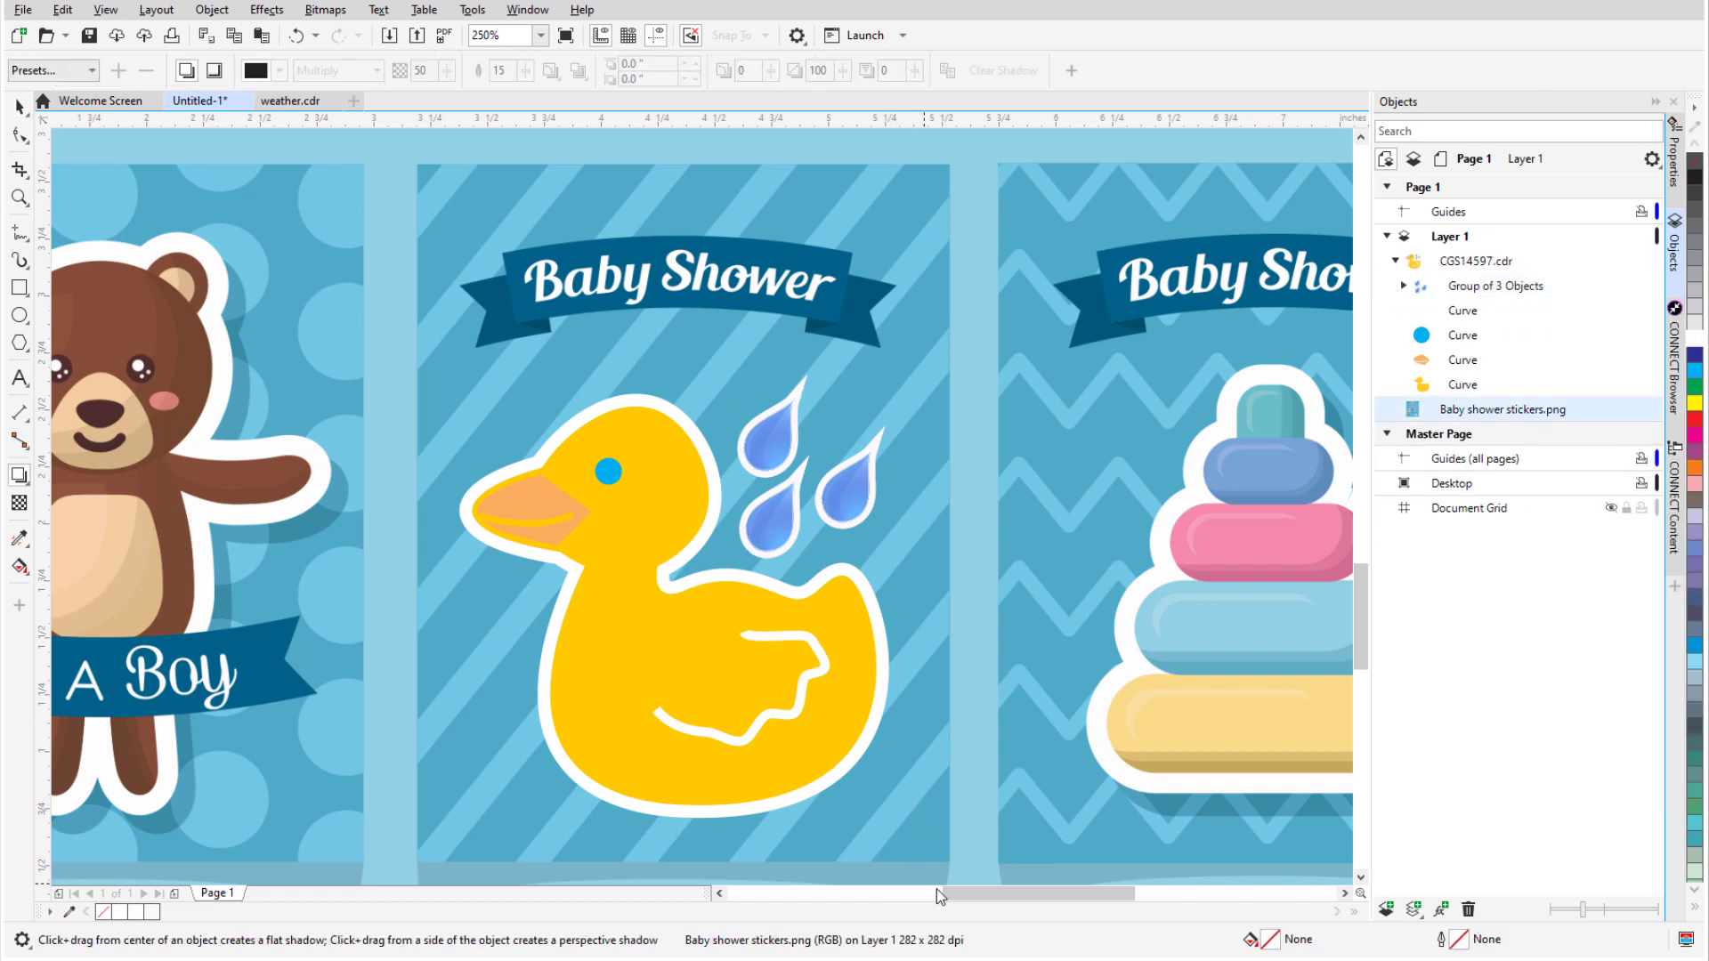
drag(968, 894, 947, 896)
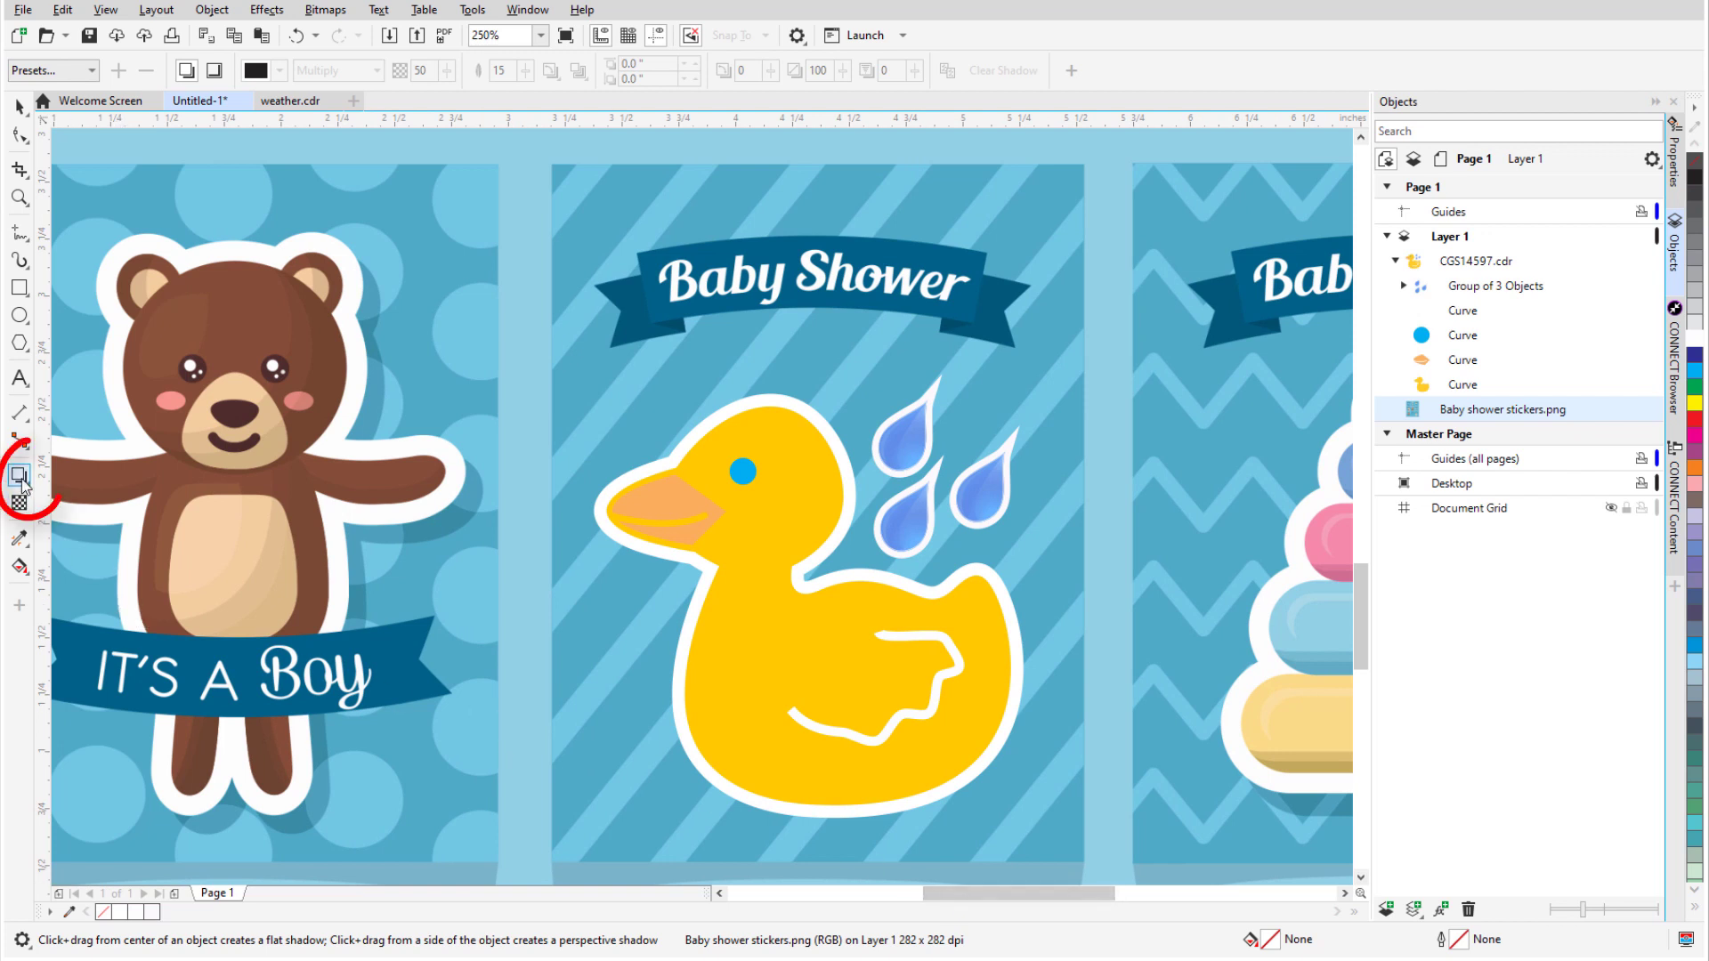
Step: Cast a lower-right drop shadow from the duck with feather 0 and opacity 31
click(784, 591)
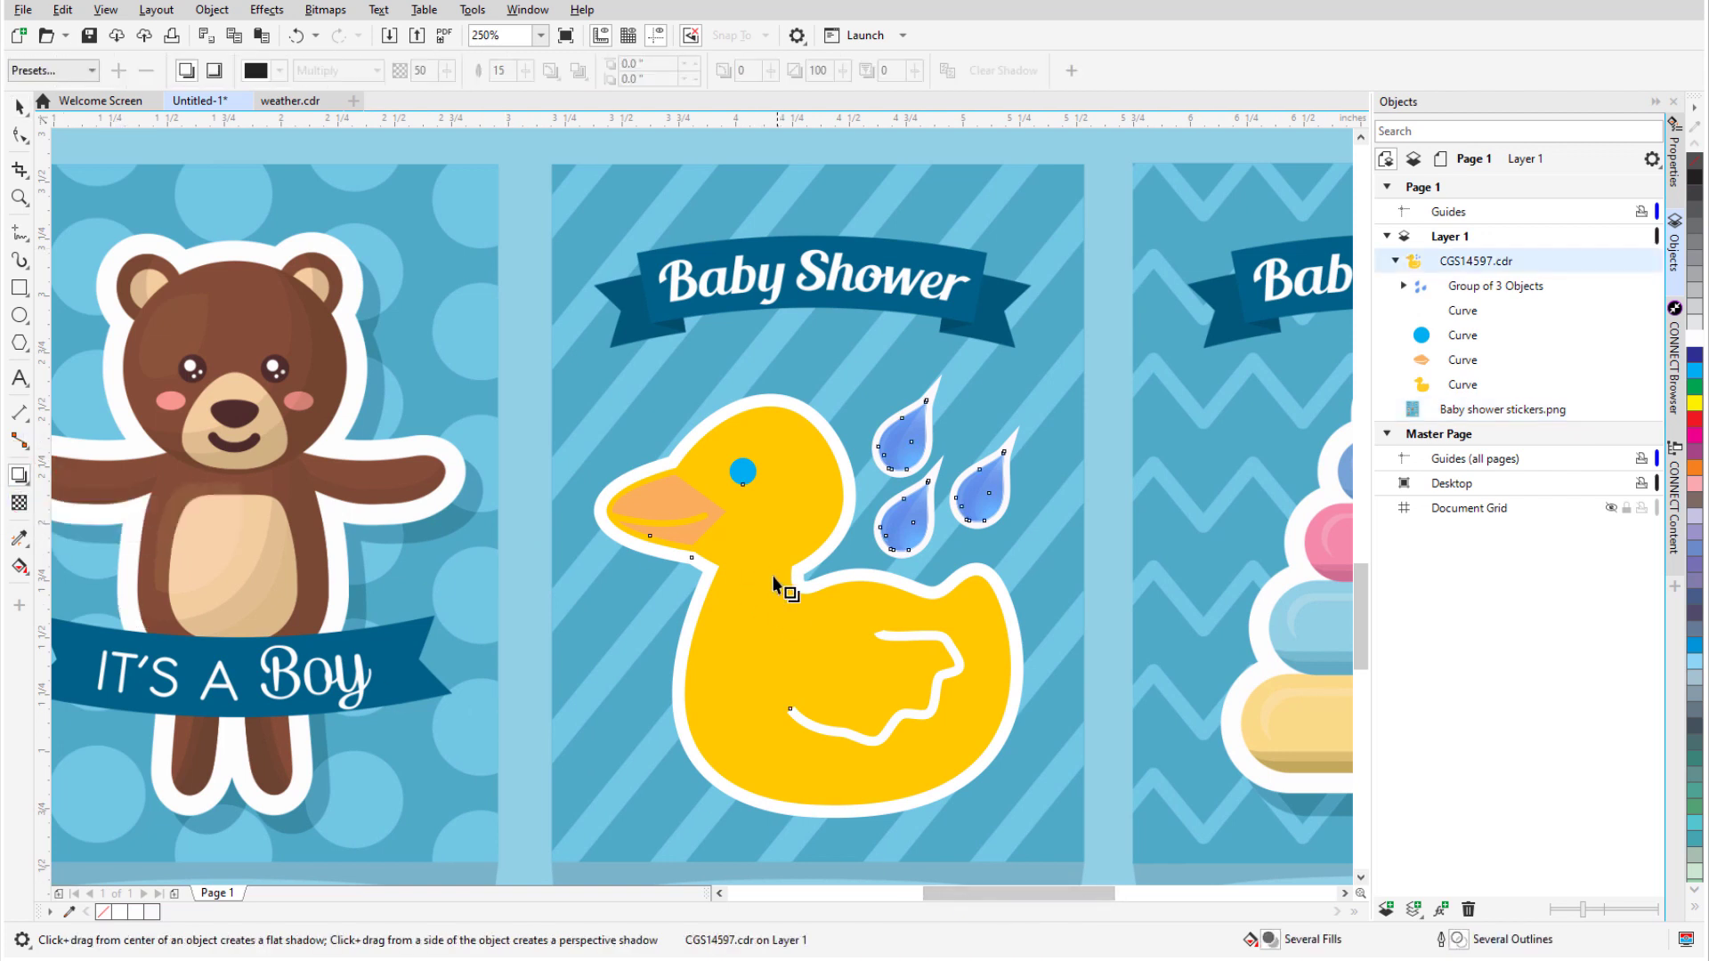
drag(808, 594, 1043, 819)
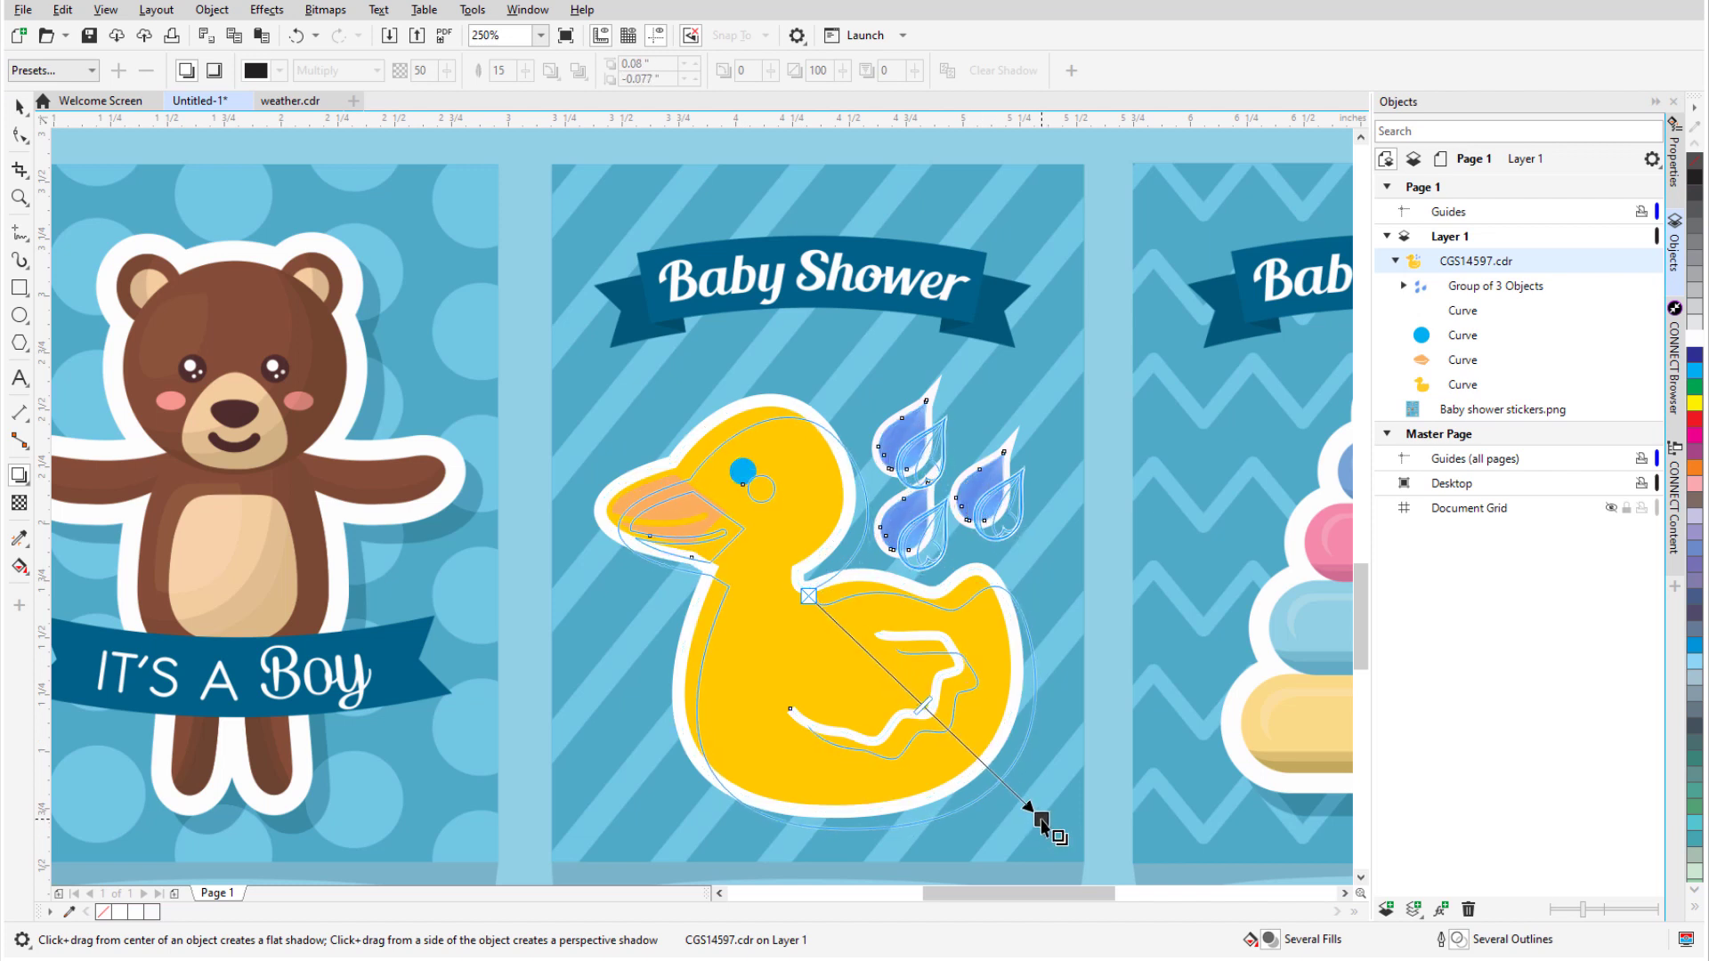
double_click(499, 70)
text(0)
key(Return)
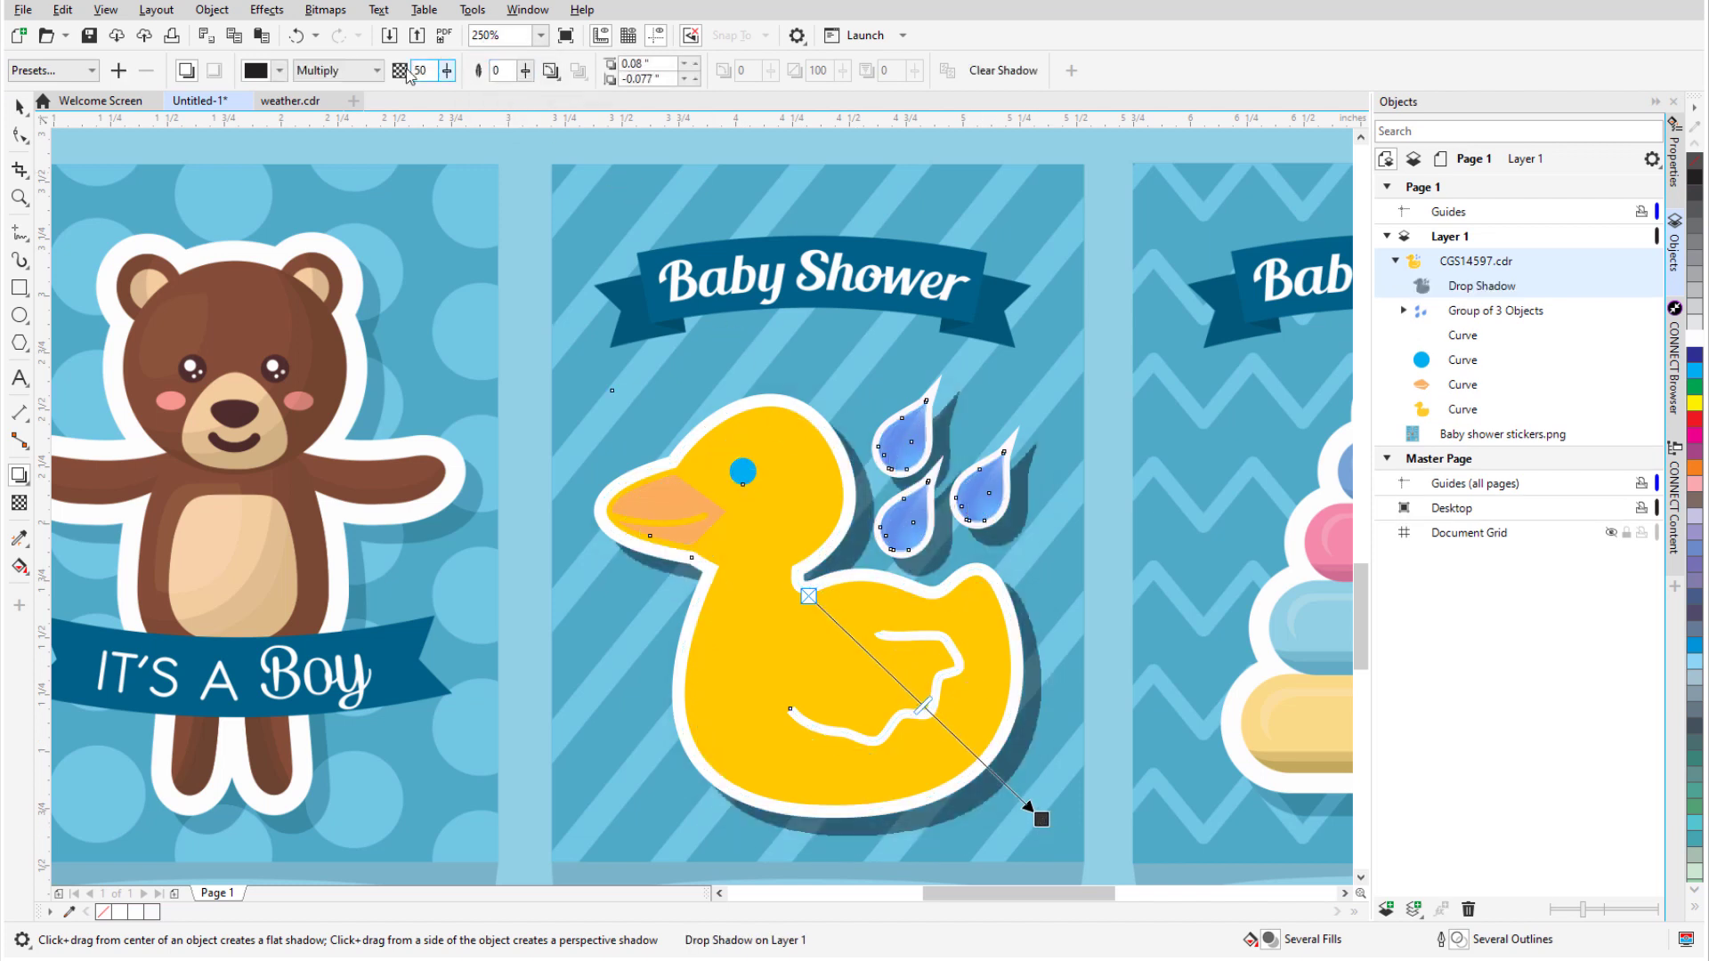
drag(448, 76, 427, 97)
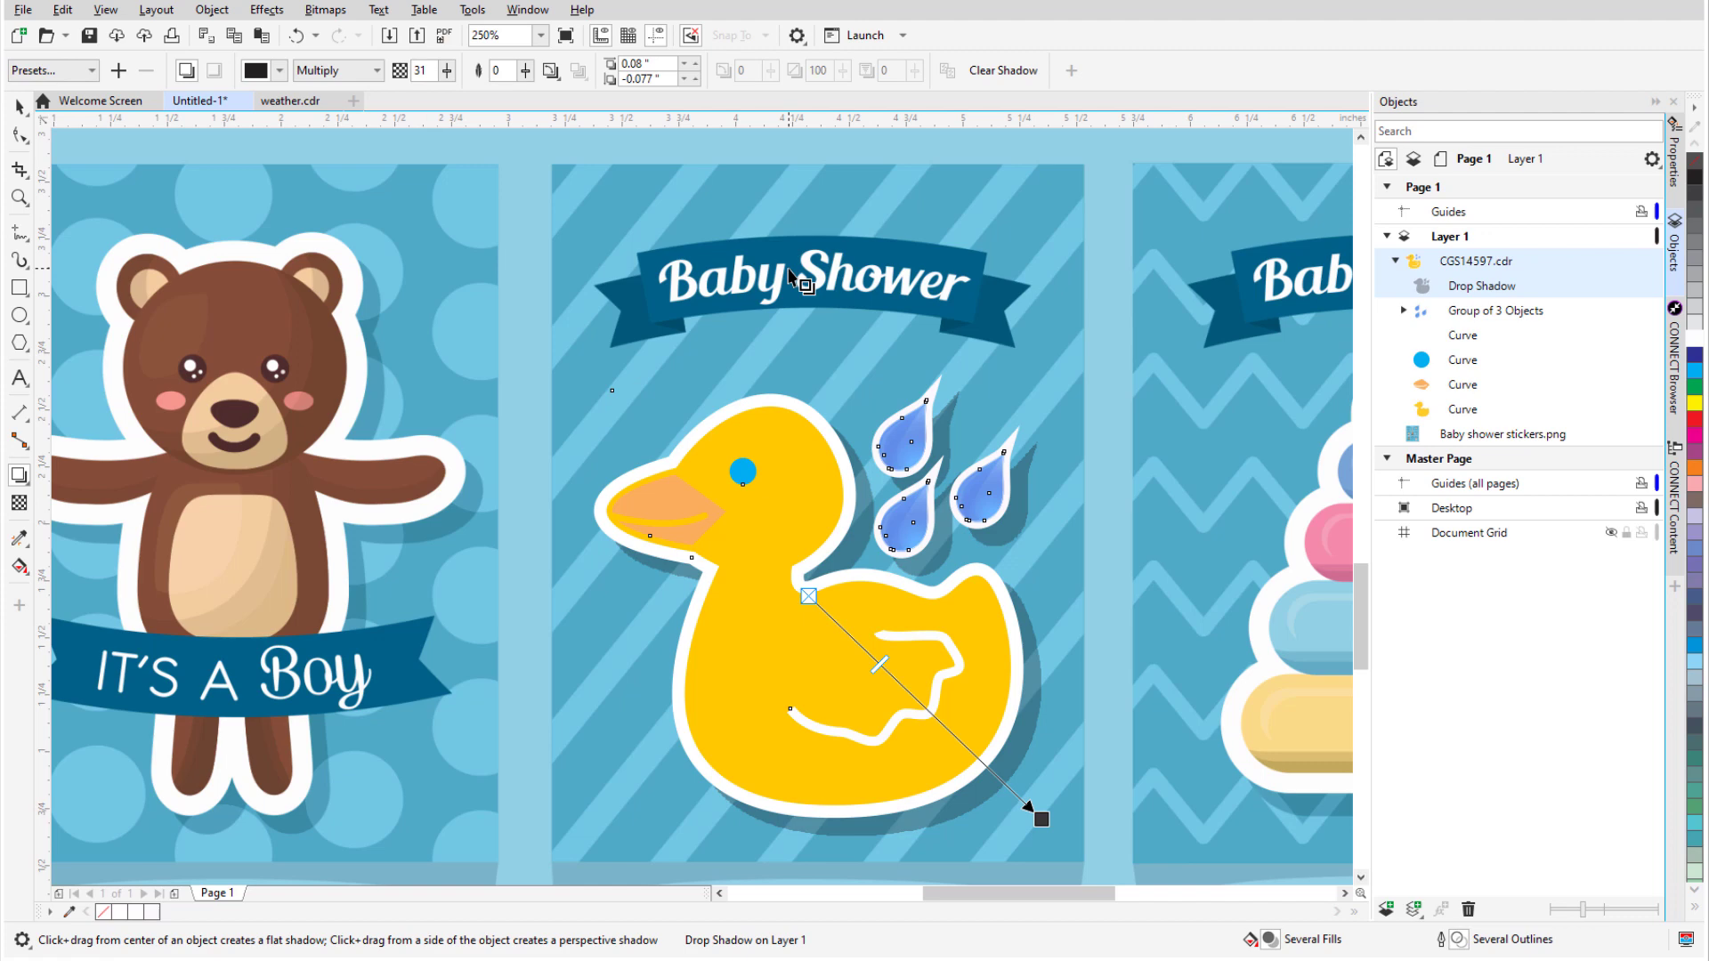
scroll(759, 379, down, 2)
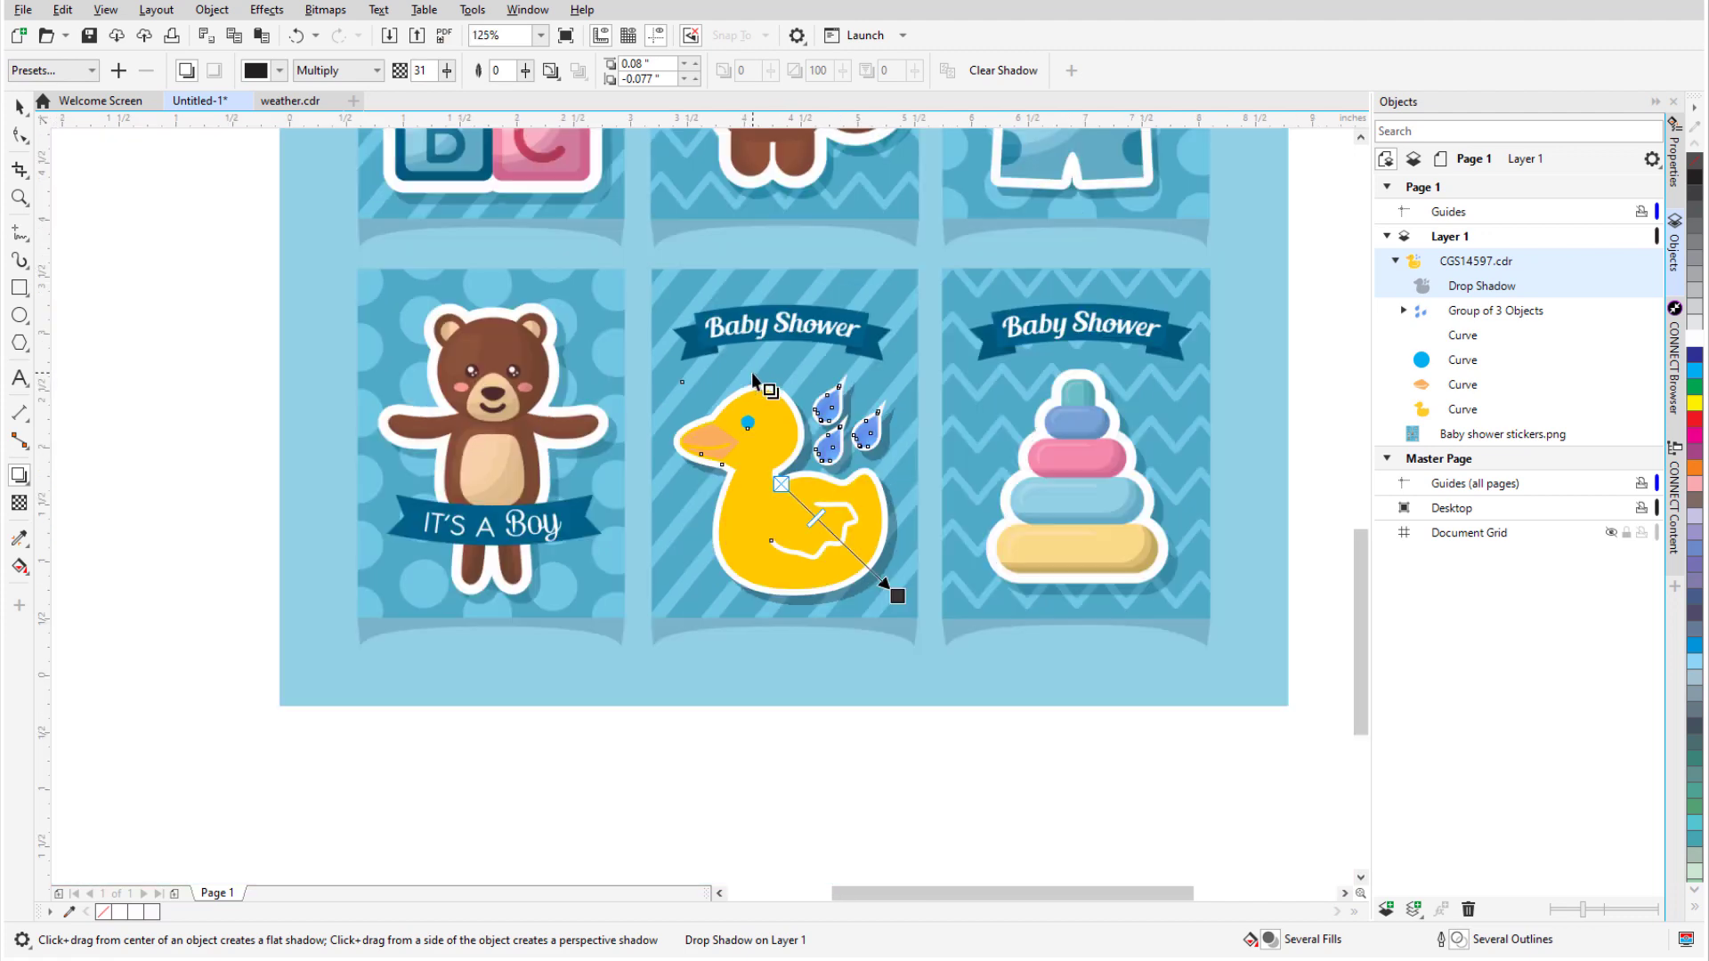
click(825, 744)
scroll(819, 778, down, 2)
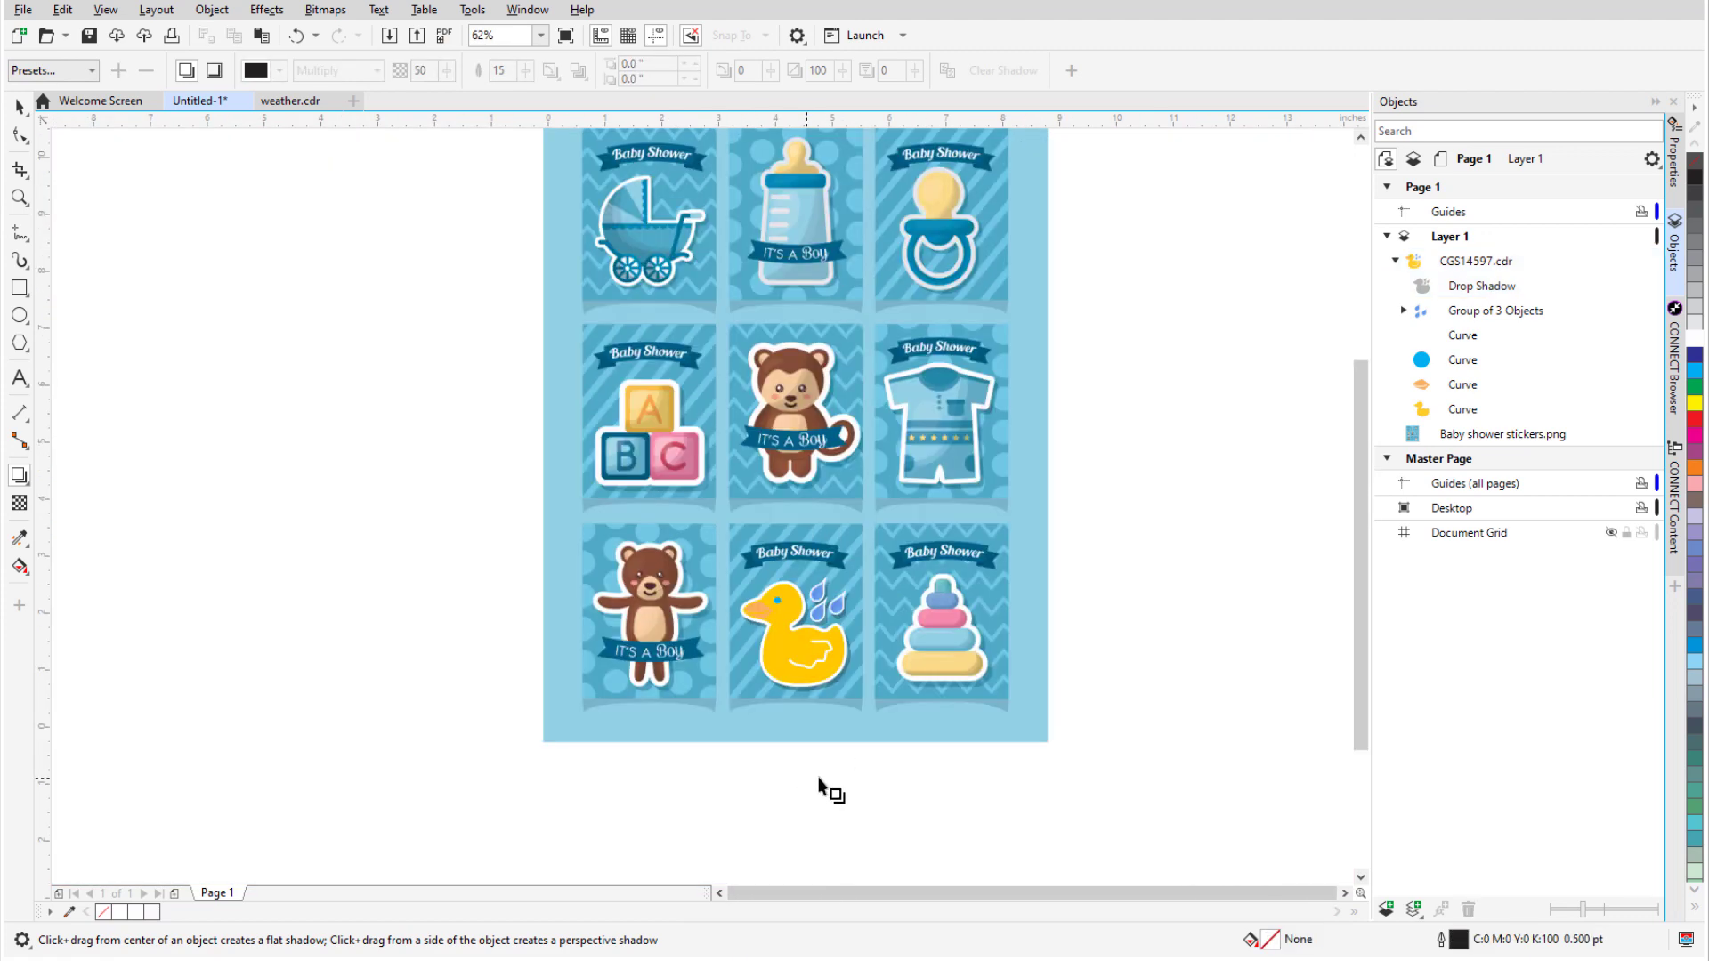
drag(1360, 652, 1358, 617)
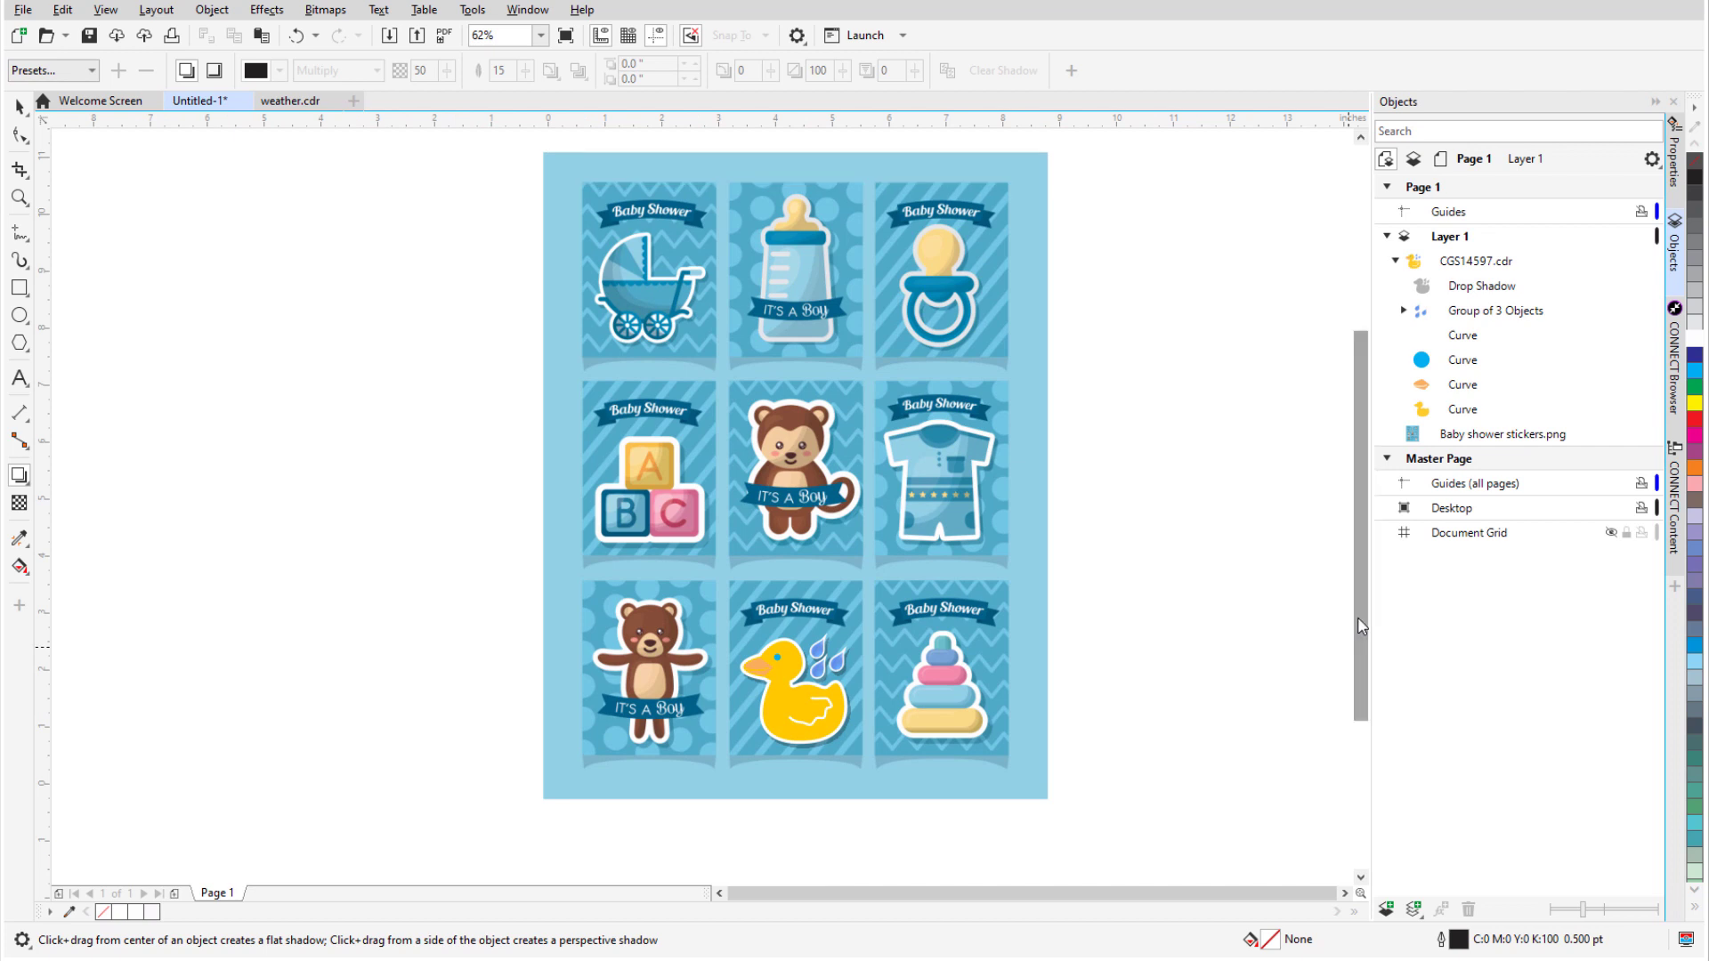